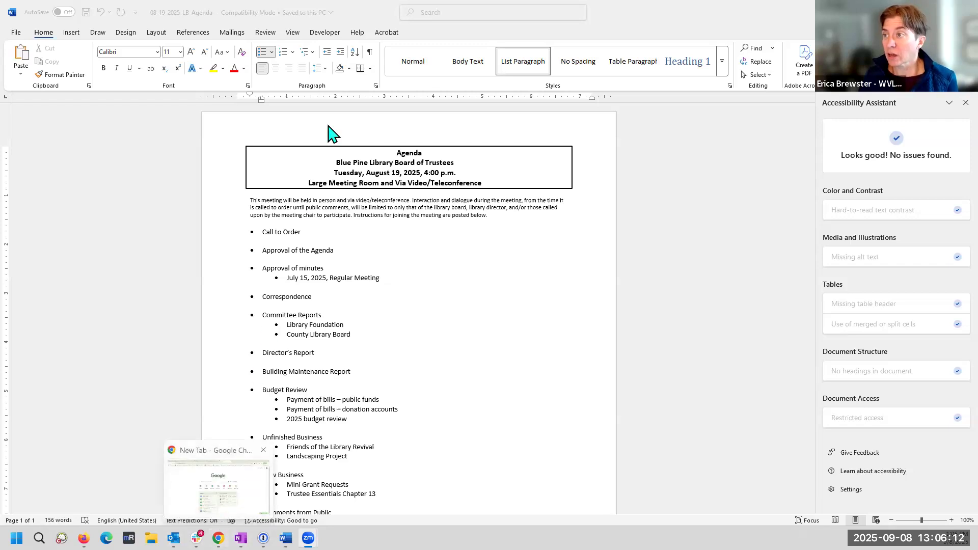
Switch to the browser's Accessible Documents training page, highlight the site's base address, and view the Website Training links
{"action": "key", "text": "alt+Tab"}
{"action": "left_click", "coordinate": [431, 10]}
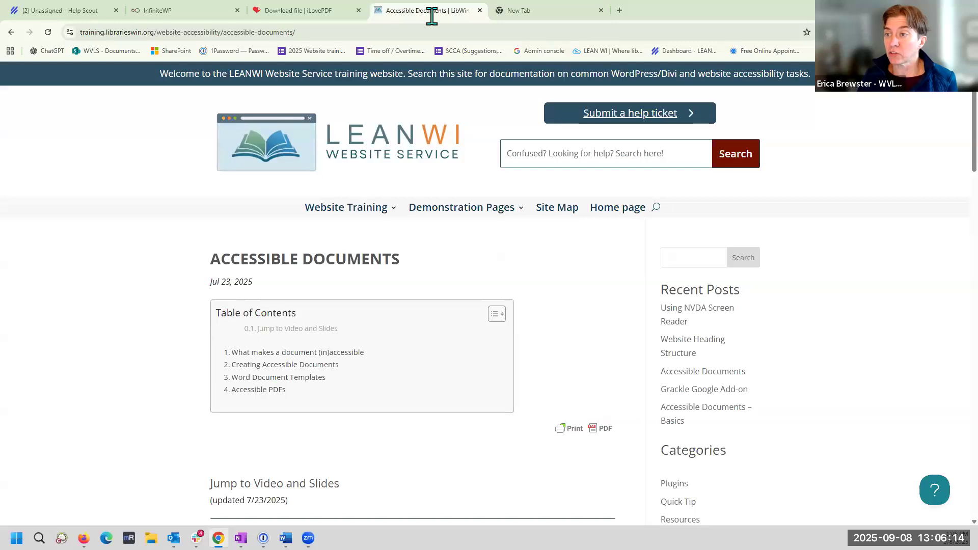
{"action": "left_click_drag", "start_coordinate": [154, 32], "coordinate": [63, 32]}
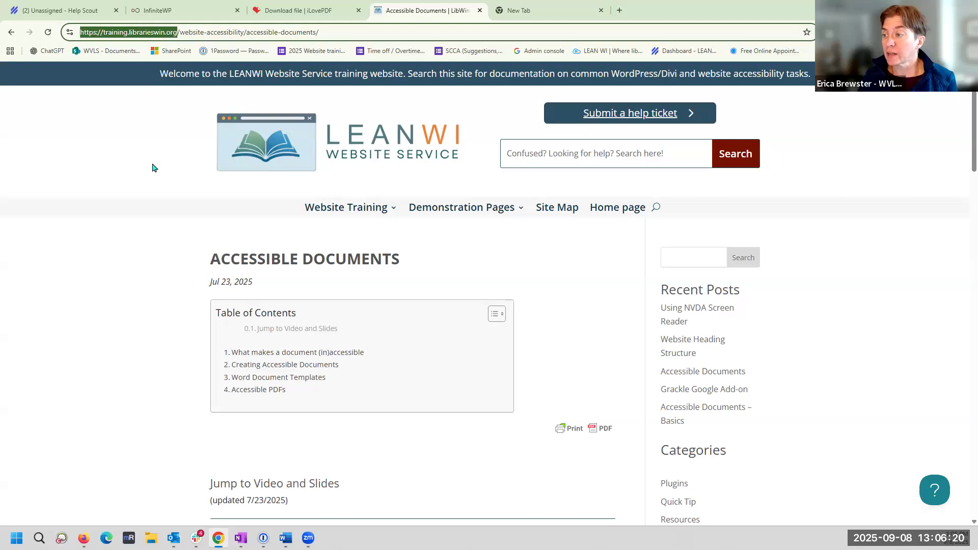
{"action": "mouse_move", "coordinate": [345, 209]}
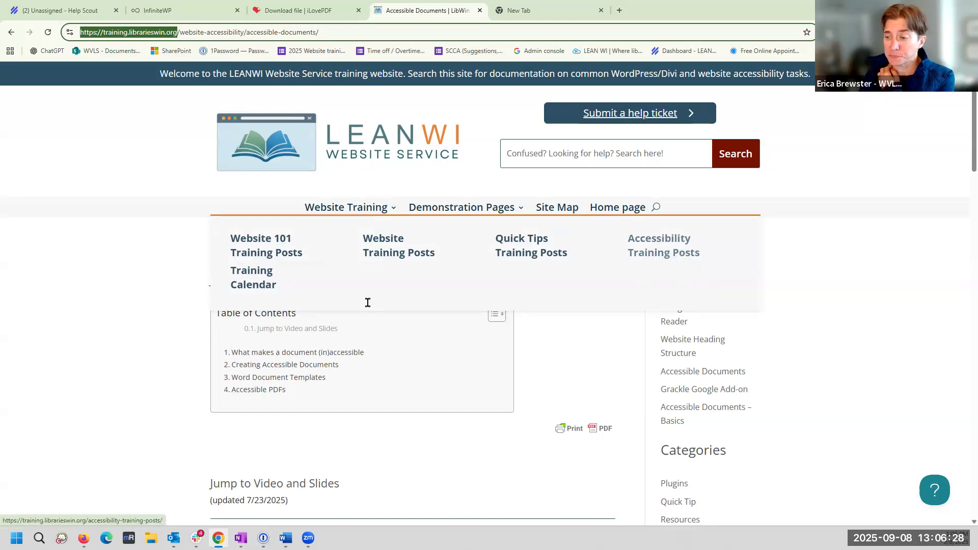
{"action": "left_click", "coordinate": [91, 293]}
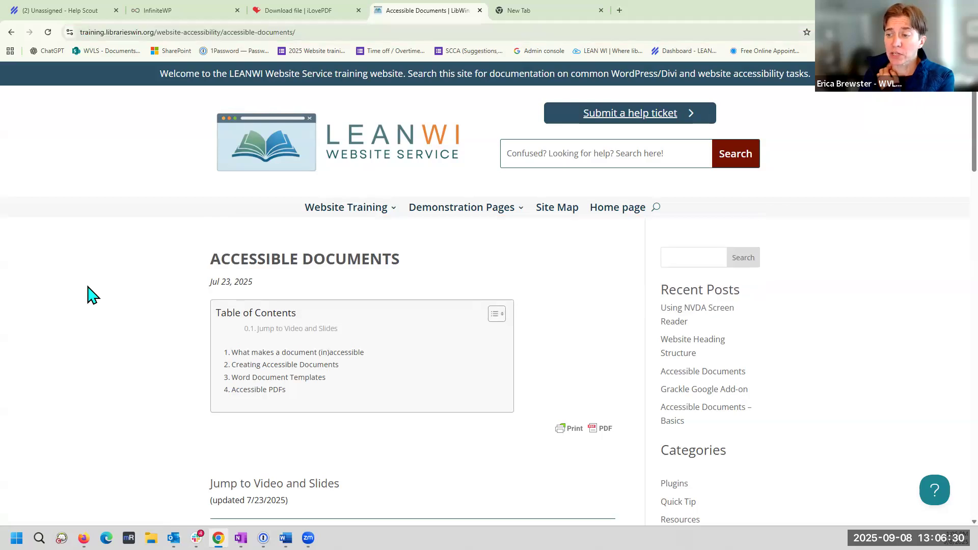
Examine the Accessible Documents page's introduction, topic sections, embedded slides and demonstration videos
{"action": "scroll", "coordinate": [91, 293], "scroll_direction": "down", "scroll_amount": 4}
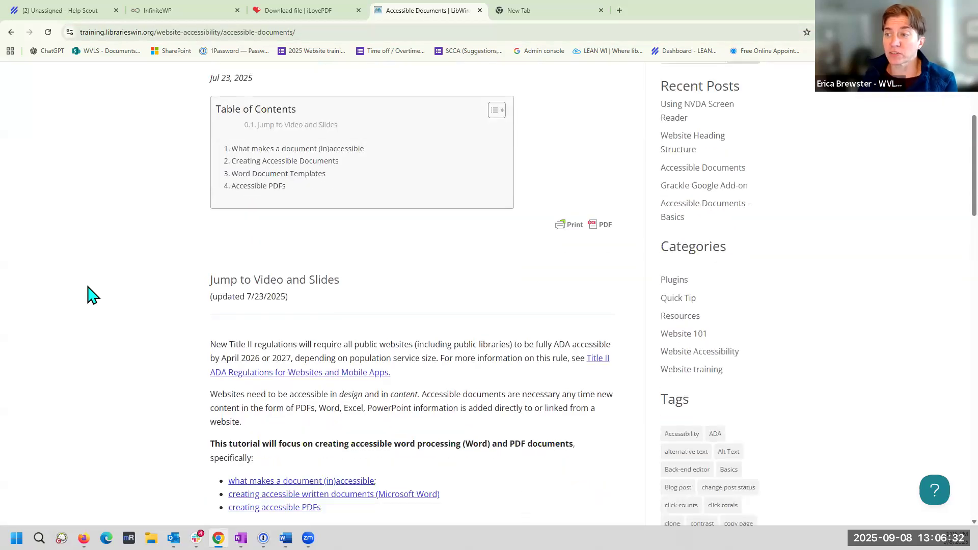
{"action": "scroll", "coordinate": [91, 294], "scroll_direction": "up", "scroll_amount": 1}
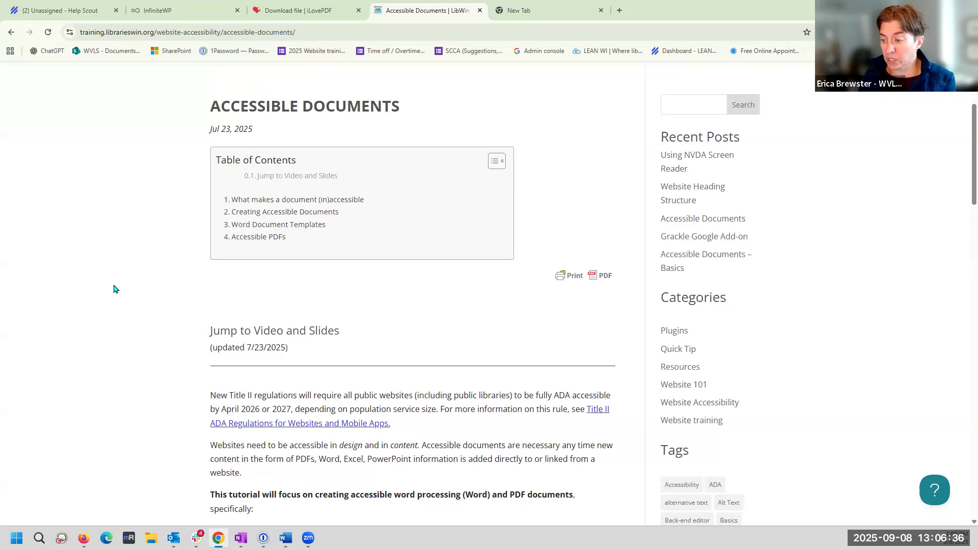
{"action": "scroll", "coordinate": [114, 288], "scroll_direction": "down", "scroll_amount": 4}
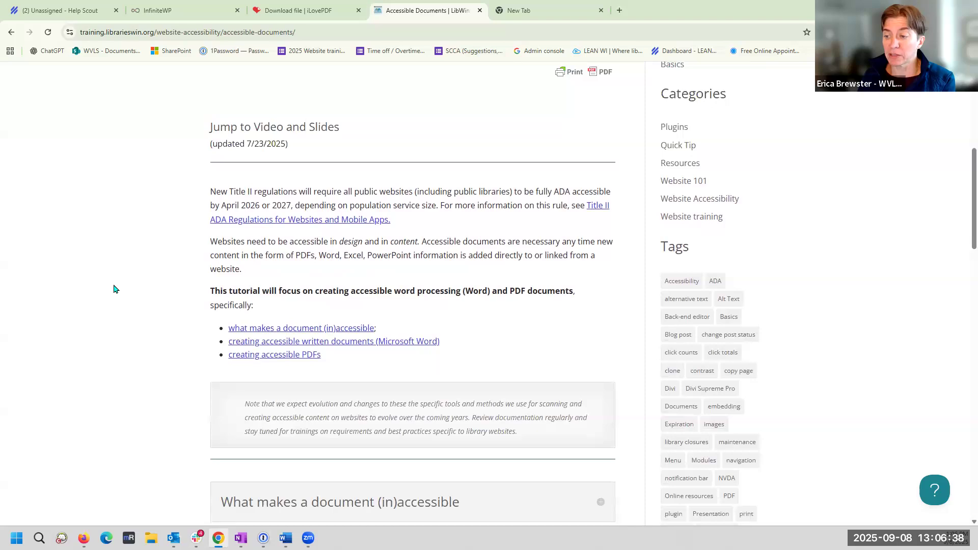
{"action": "scroll", "coordinate": [113, 288], "scroll_direction": "down", "scroll_amount": 10}
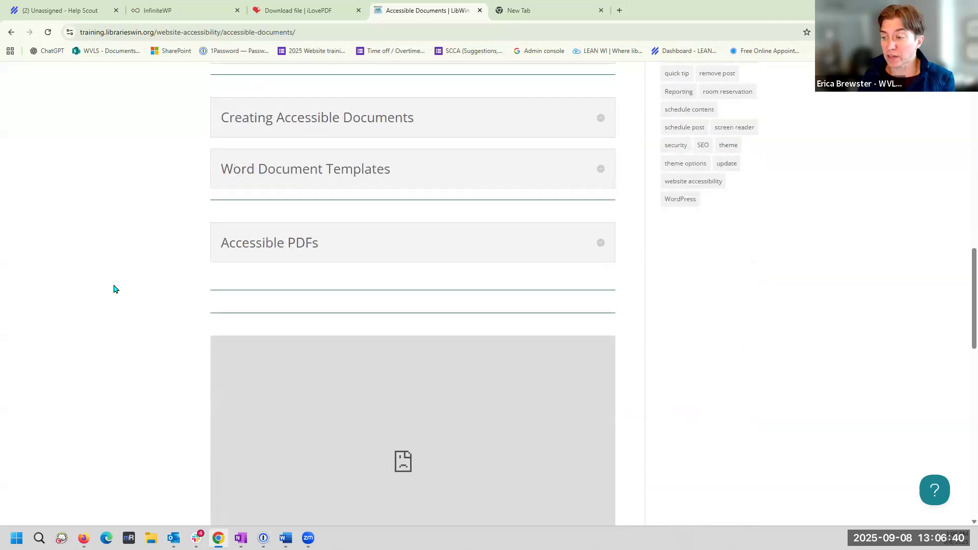
{"action": "scroll", "coordinate": [113, 288], "scroll_direction": "down", "scroll_amount": 3}
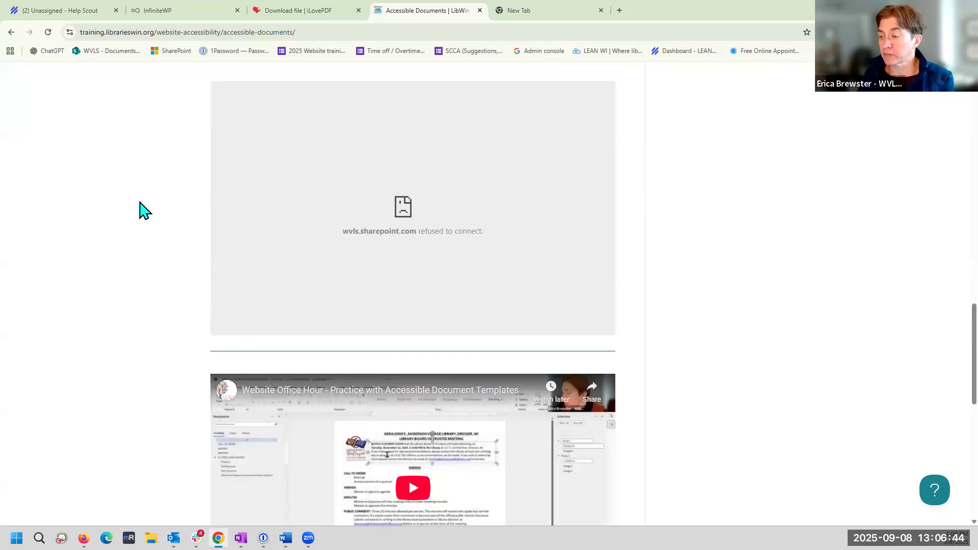
{"action": "scroll", "coordinate": [144, 210], "scroll_direction": "down", "scroll_amount": 10}
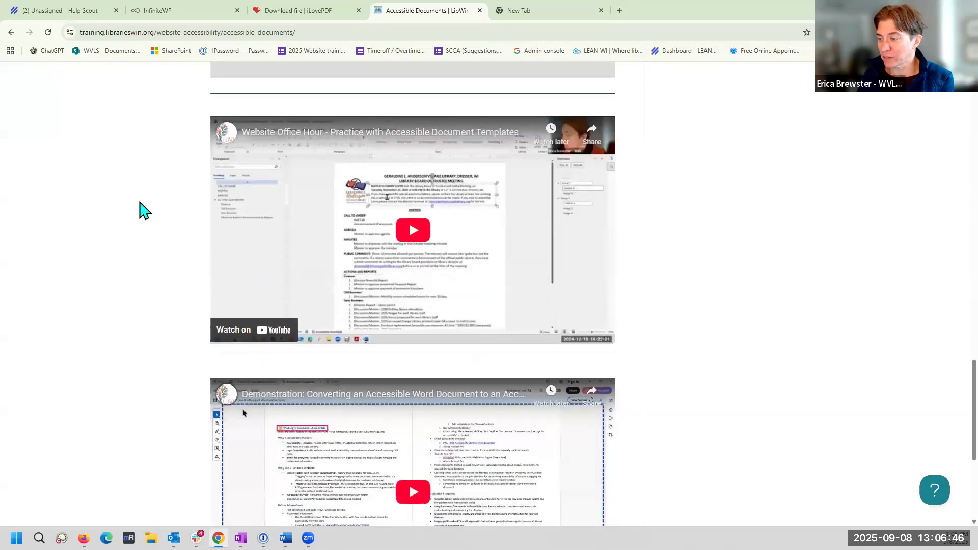
{"action": "scroll", "coordinate": [144, 211], "scroll_direction": "up", "scroll_amount": 15}
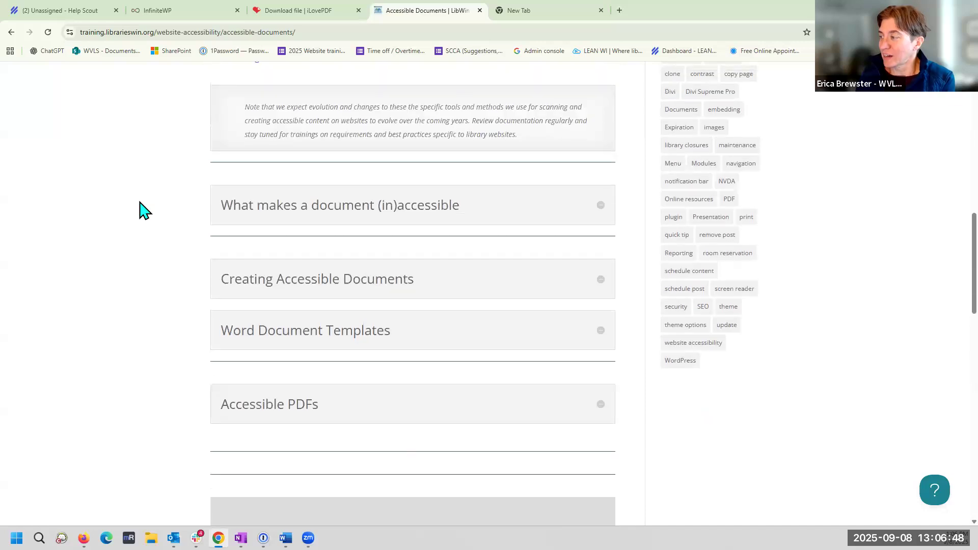
{"action": "scroll", "coordinate": [142, 210], "scroll_direction": "up", "scroll_amount": 3}
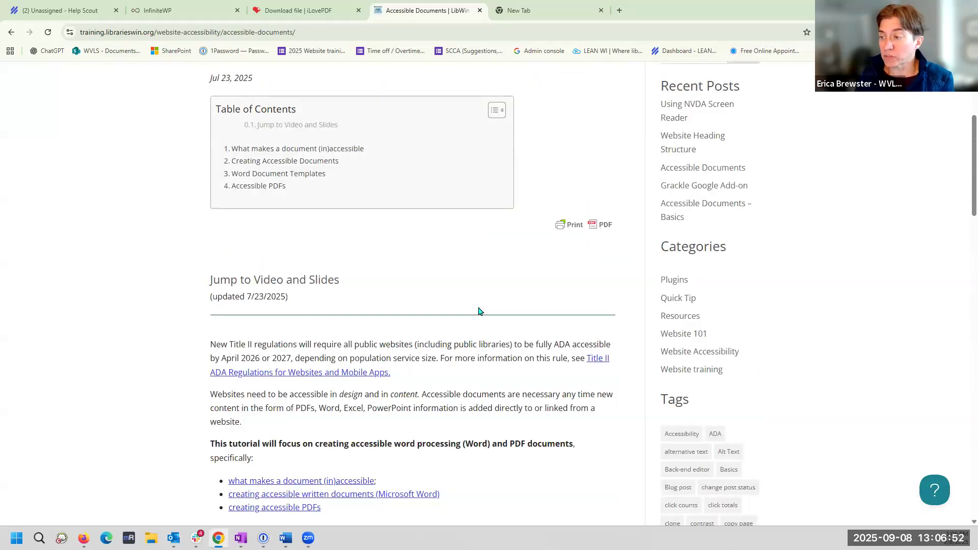
{"action": "scroll", "coordinate": [478, 311], "scroll_direction": "up", "scroll_amount": 4}
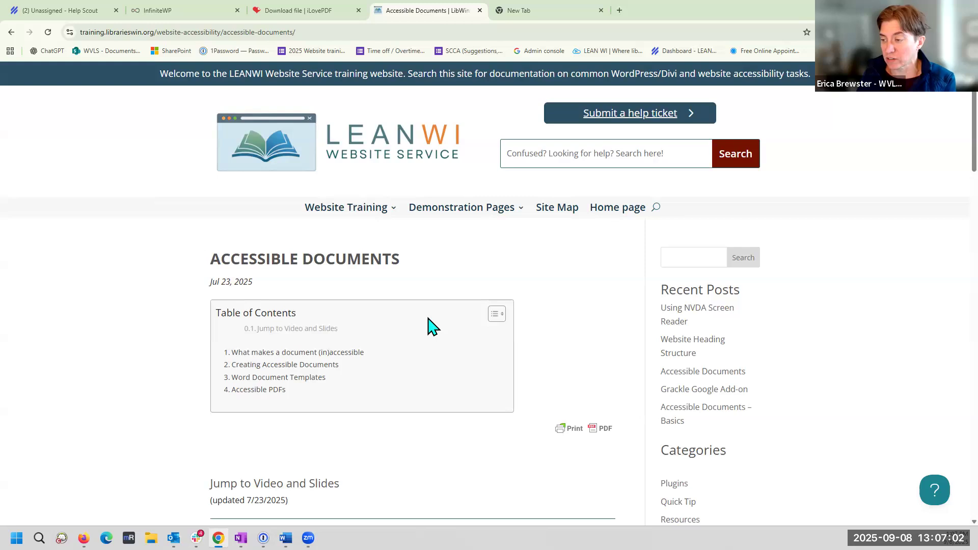
Switch back to the 08-19-2025-LB-Agenda document in Word and highlight the four lines in the boxed agenda heading
{"action": "mouse_move", "coordinate": [285, 537]}
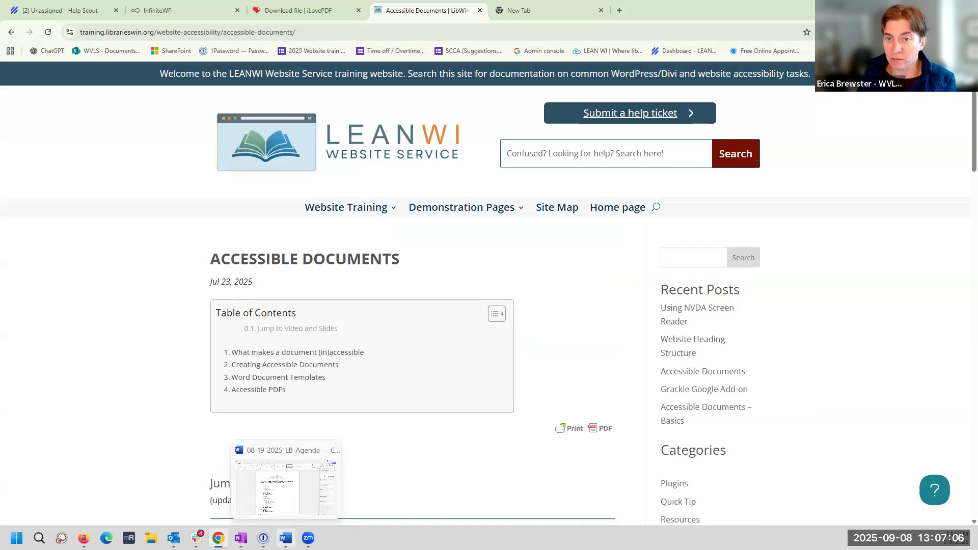
{"action": "left_click", "coordinate": [286, 538]}
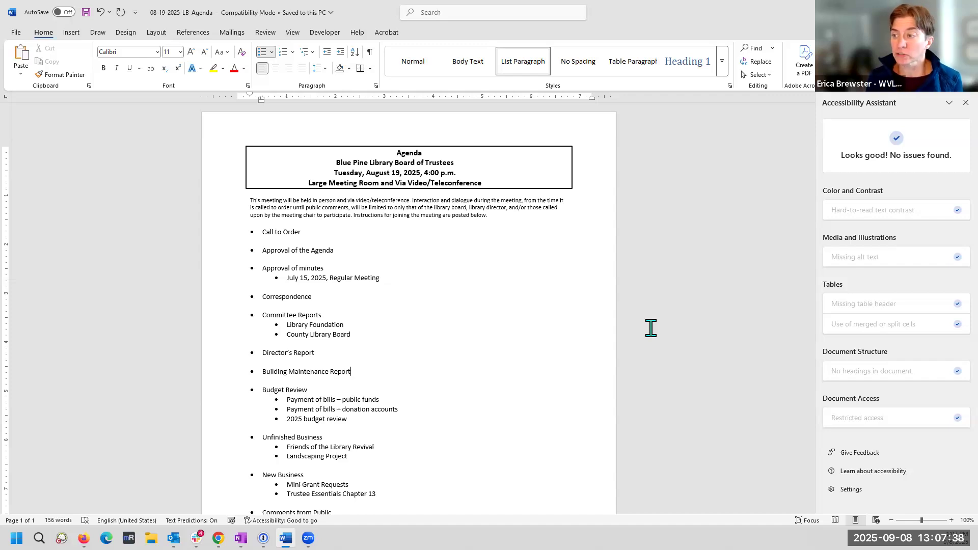
{"action": "left_click", "coordinate": [391, 158]}
{"action": "left_click_drag", "start_coordinate": [392, 153], "coordinate": [493, 186]}
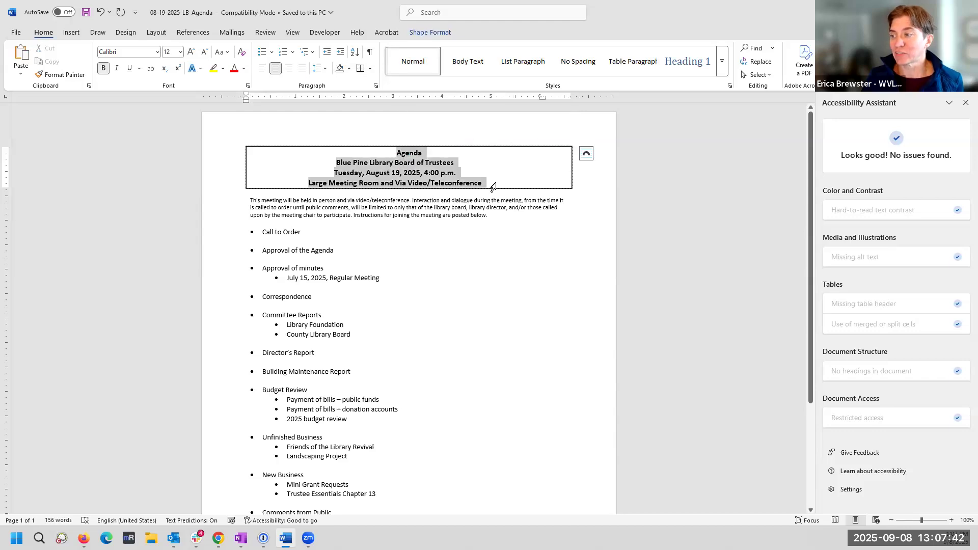
{"action": "key", "text": "Left"}
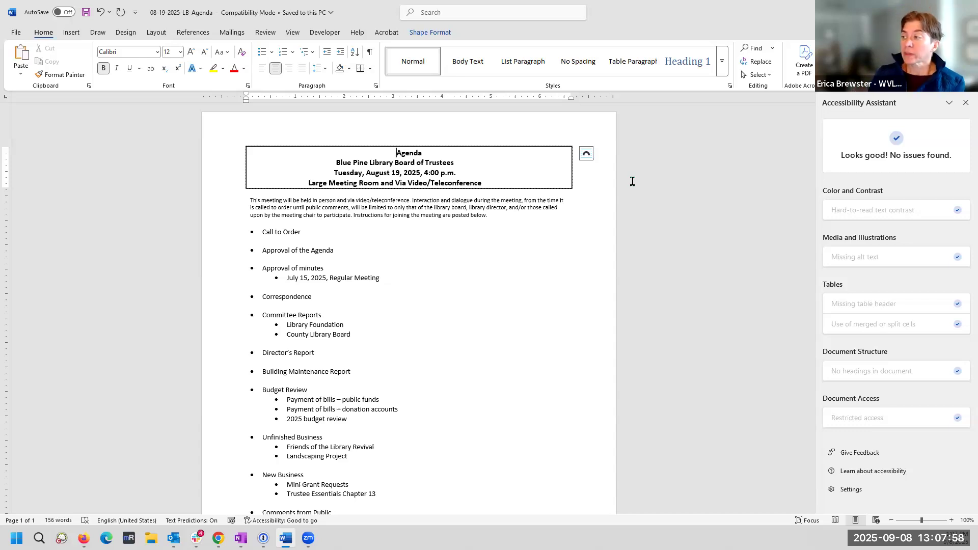
Close the Accessibility Assistant and run Check Accessibility on the agenda again
{"action": "left_click", "coordinate": [965, 103]}
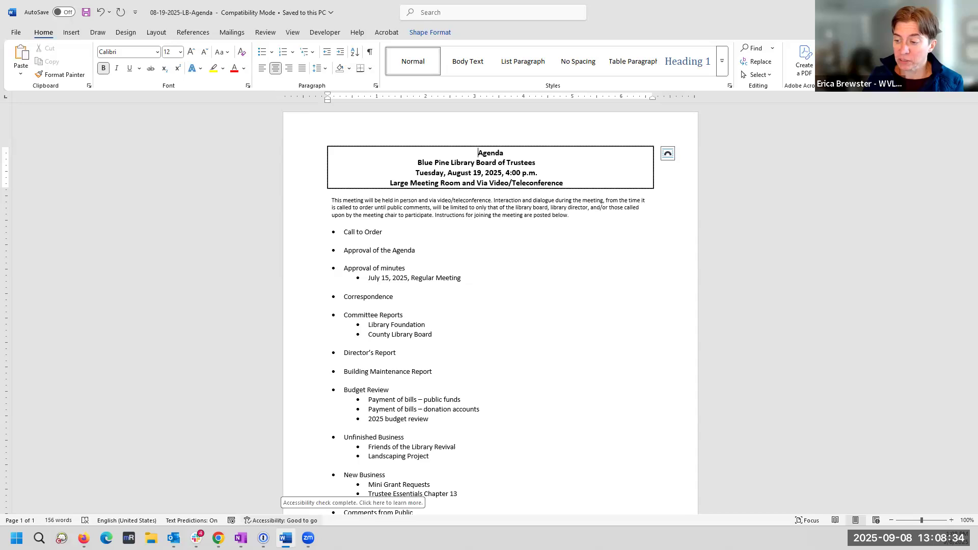
{"action": "left_click", "coordinate": [265, 34]}
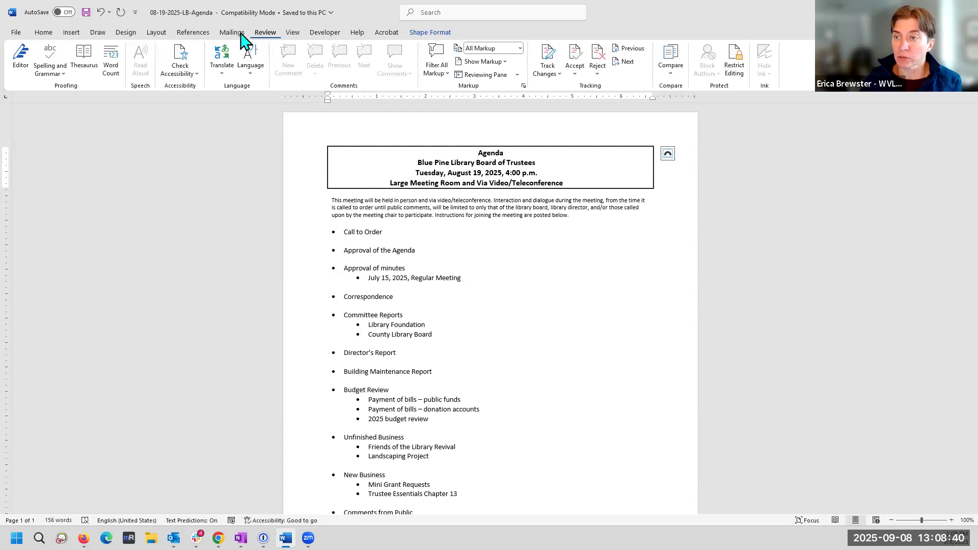
{"action": "left_click", "coordinate": [185, 78]}
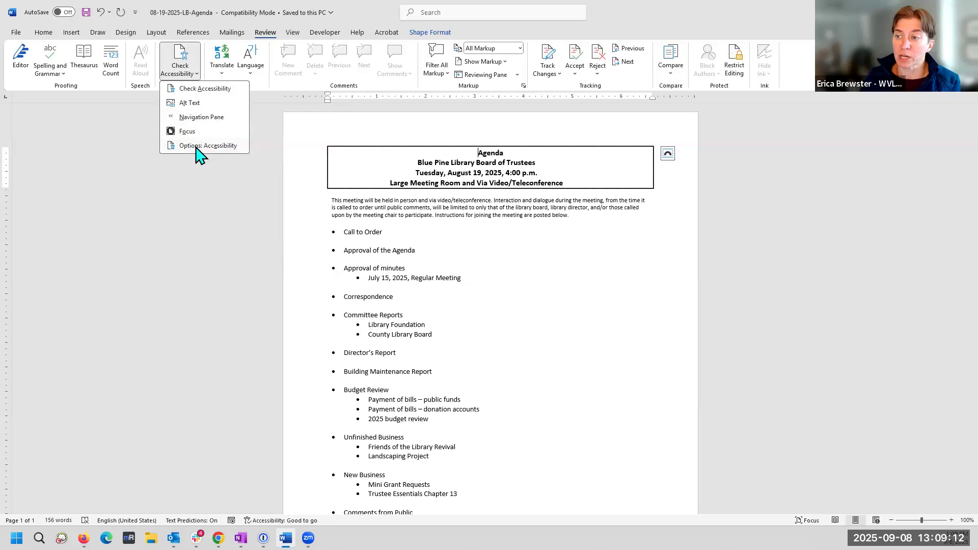
{"action": "left_click", "coordinate": [203, 90]}
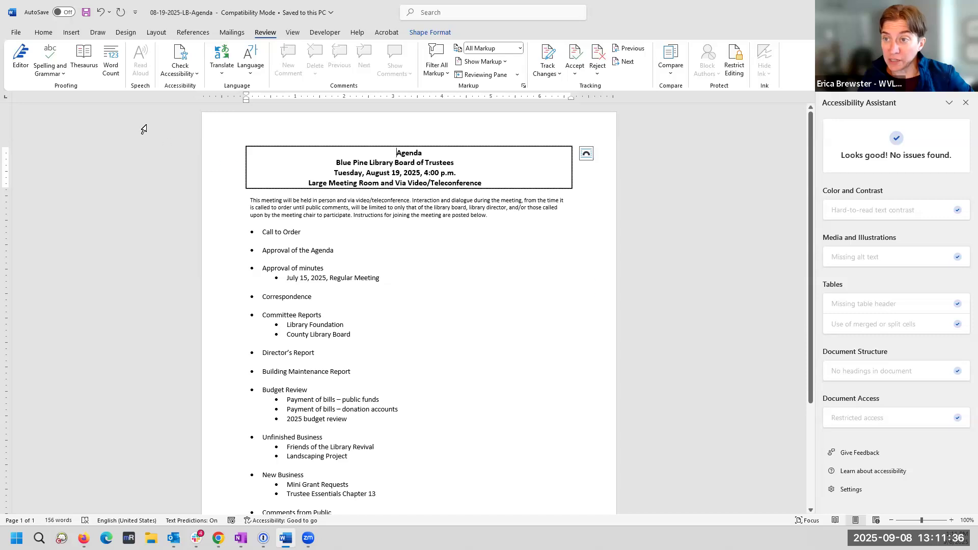
Start saving a copy of the agenda in Downloads with PDF (*.pdf) as the file format
{"action": "left_click", "coordinate": [16, 33]}
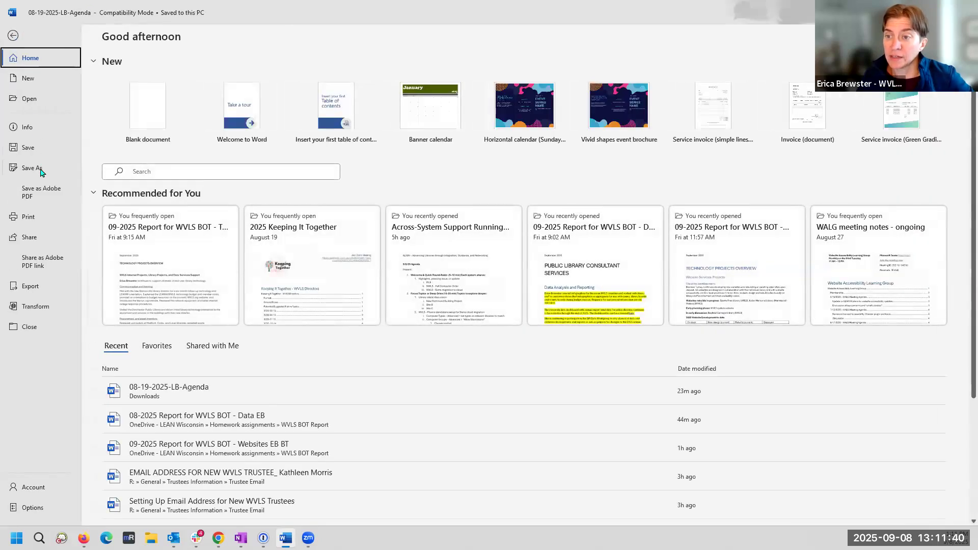
{"action": "left_click", "coordinate": [30, 168]}
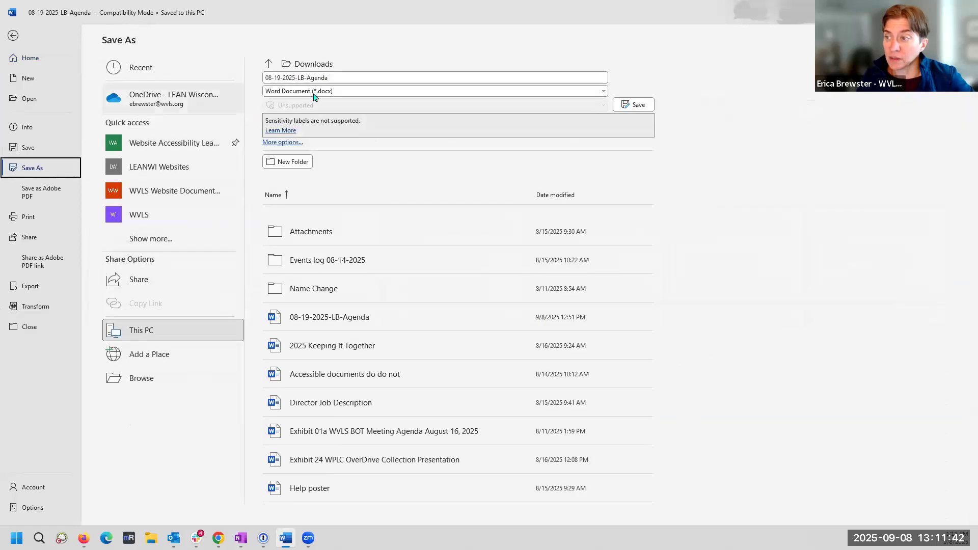
{"action": "left_click", "coordinate": [320, 91]}
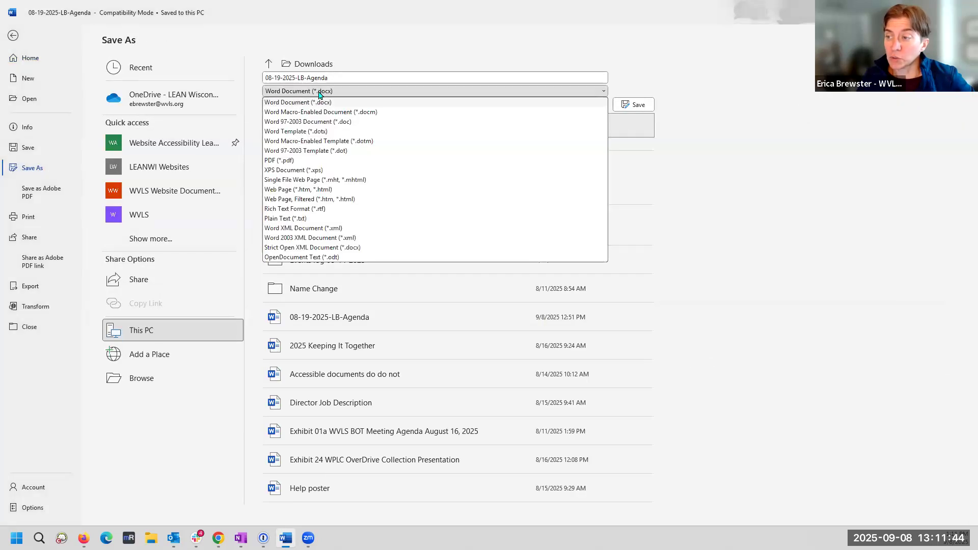
{"action": "left_click", "coordinate": [323, 161]}
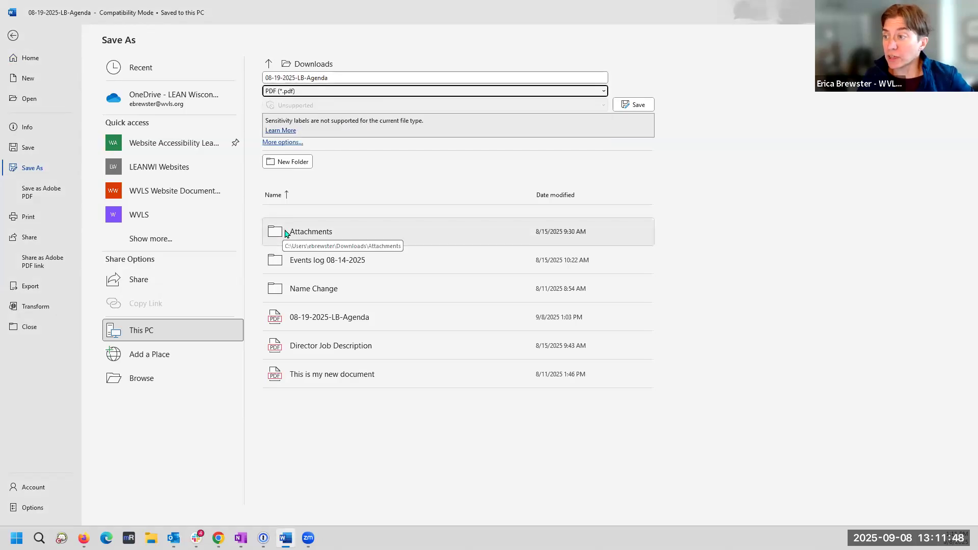
{"action": "left_click", "coordinate": [289, 142]}
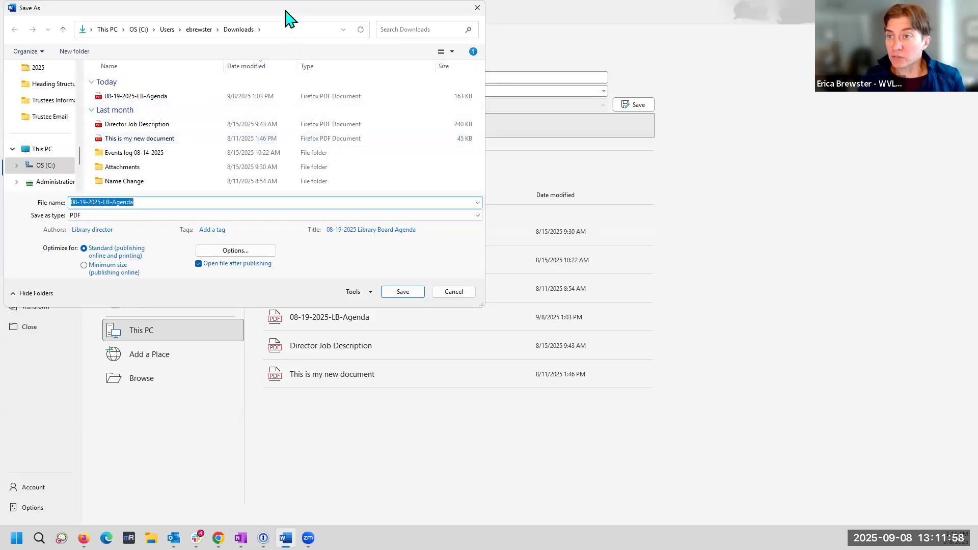
{"action": "left_click_drag", "start_coordinate": [285, 19], "coordinate": [394, 41]}
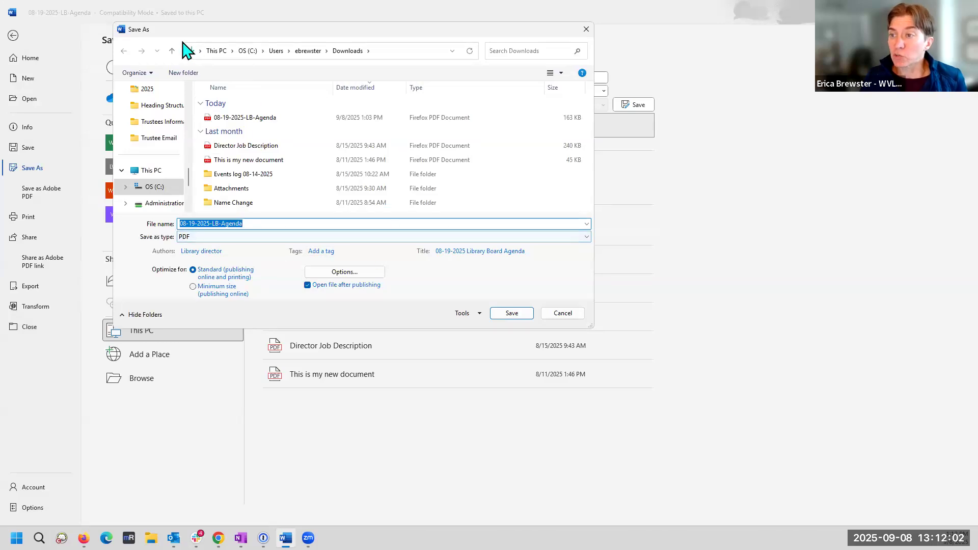
{"action": "left_click", "coordinate": [586, 29]}
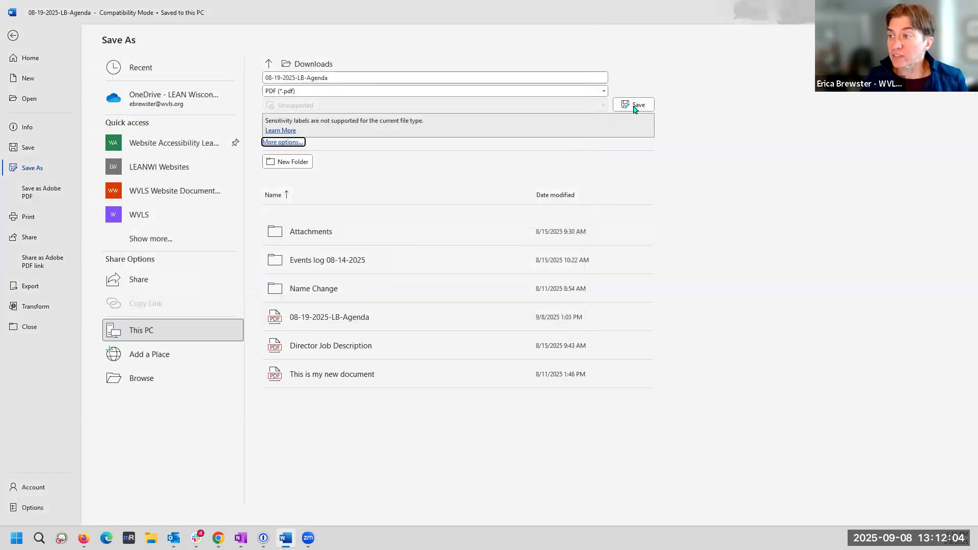
Open the additional save options for the PDF and review its Authors and Title properties
{"action": "left_click", "coordinate": [276, 142]}
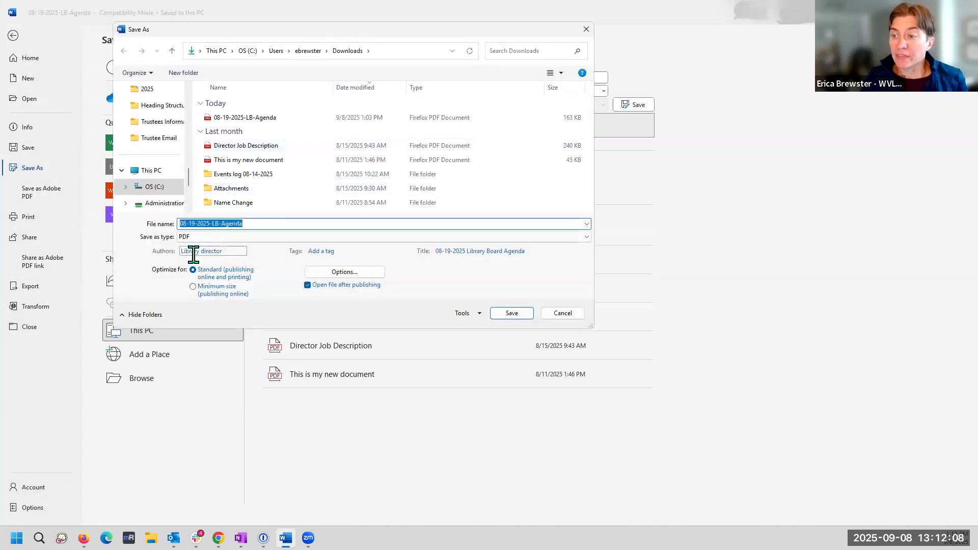
{"action": "left_click", "coordinate": [229, 252]}
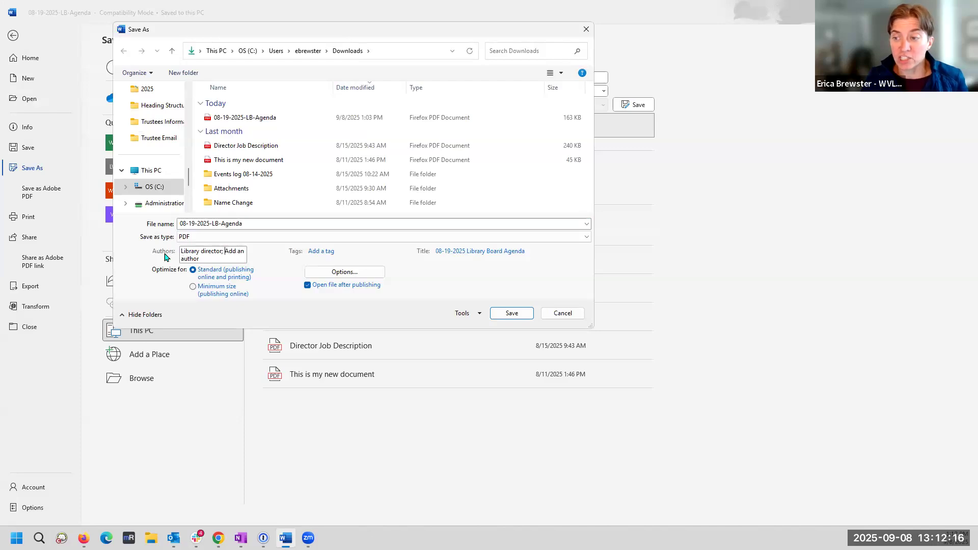
{"action": "left_click", "coordinate": [447, 252]}
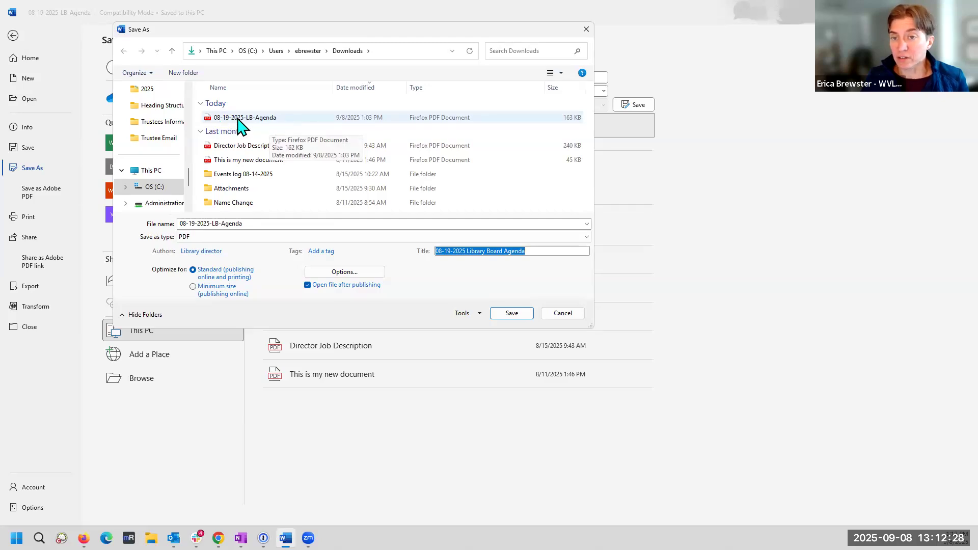
{"action": "left_click", "coordinate": [532, 251]}
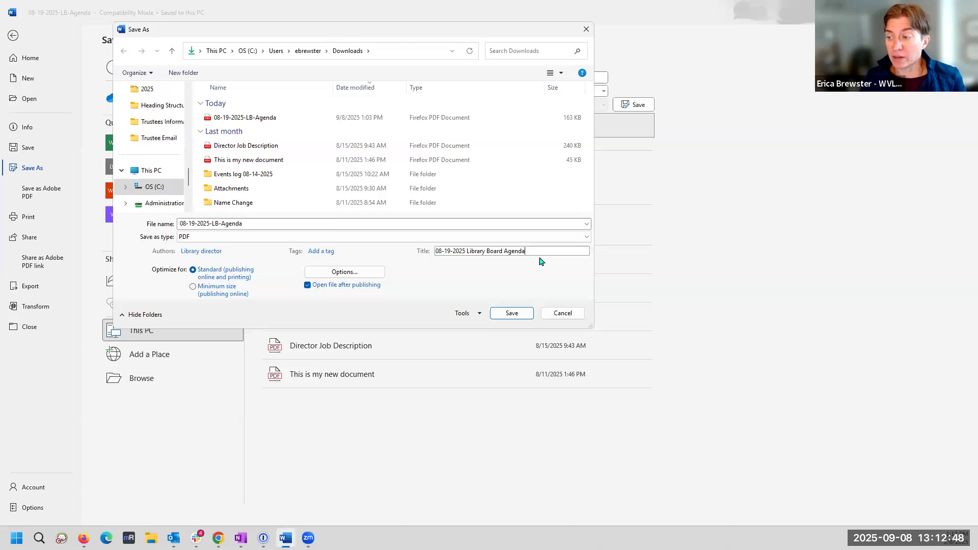
Keep document structure tags for accessibility enabled in the PDF options and save the agenda as PDF, replacing the existing file
{"action": "left_click", "coordinate": [358, 274]}
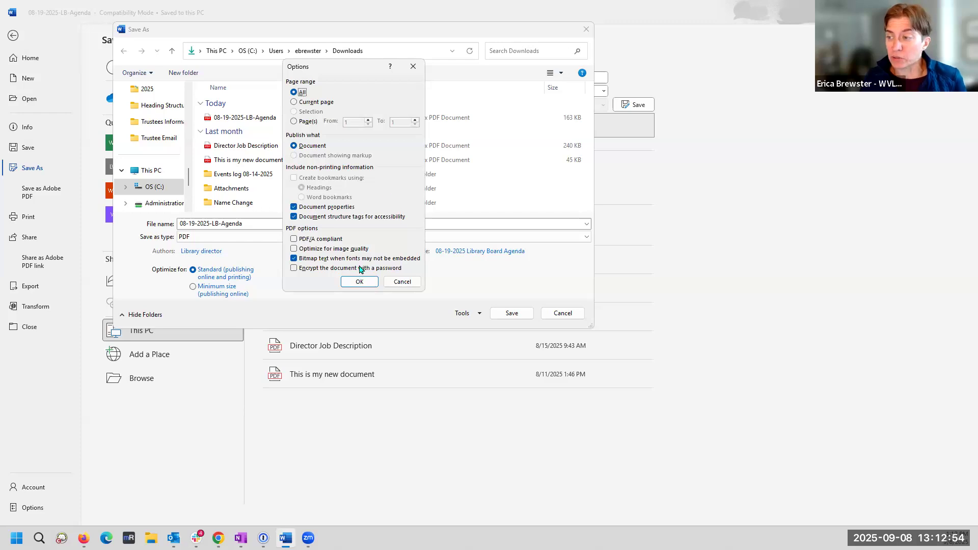
{"action": "left_click", "coordinate": [402, 282]}
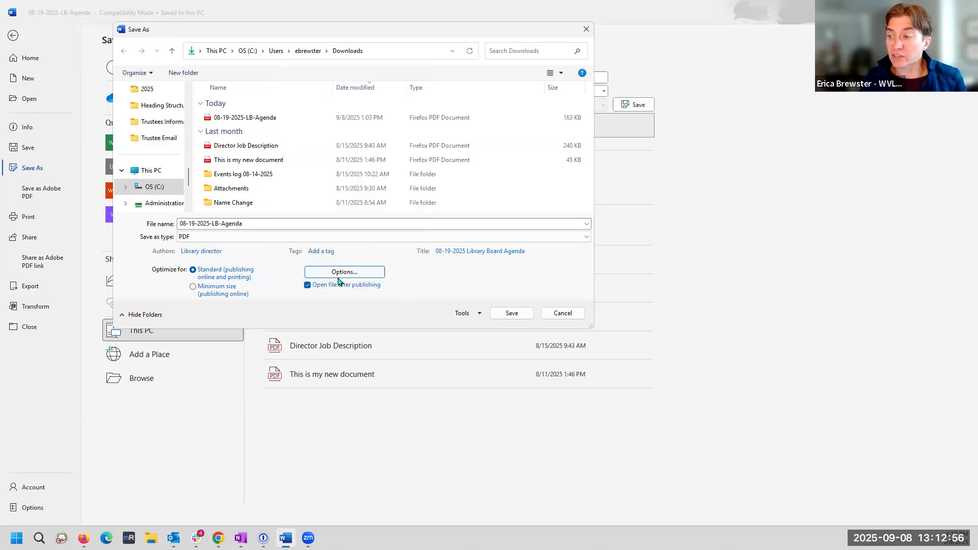
{"action": "left_click", "coordinate": [341, 274]}
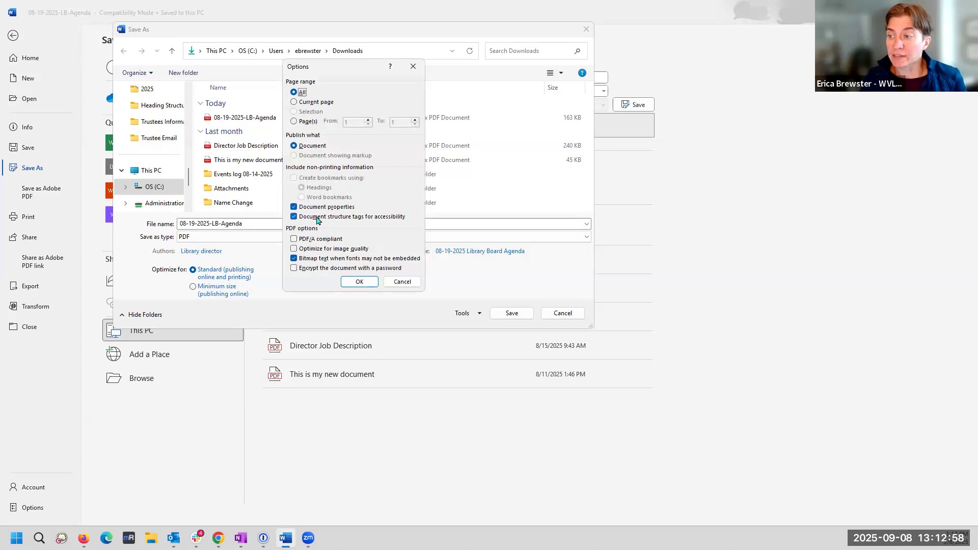
{"action": "left_click", "coordinate": [392, 221]}
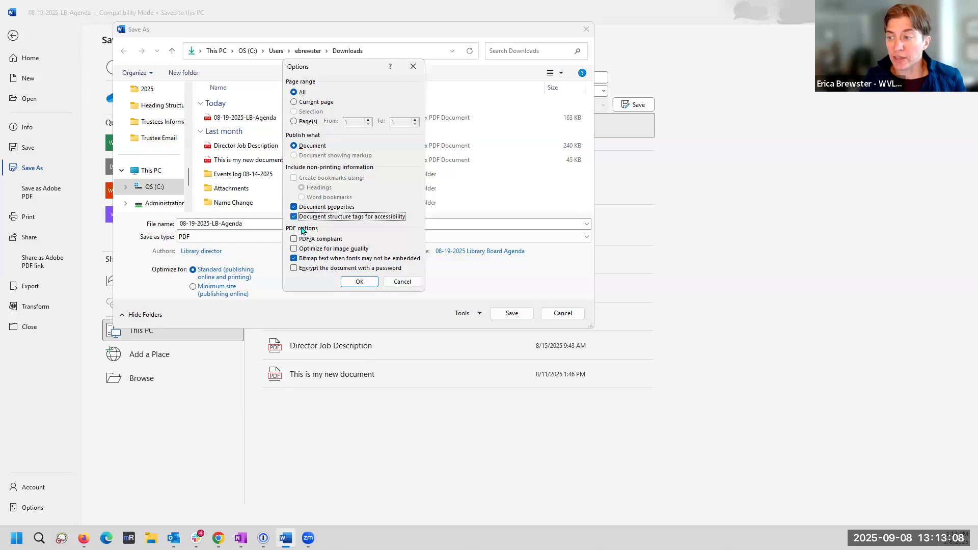
{"action": "left_click", "coordinate": [359, 283]}
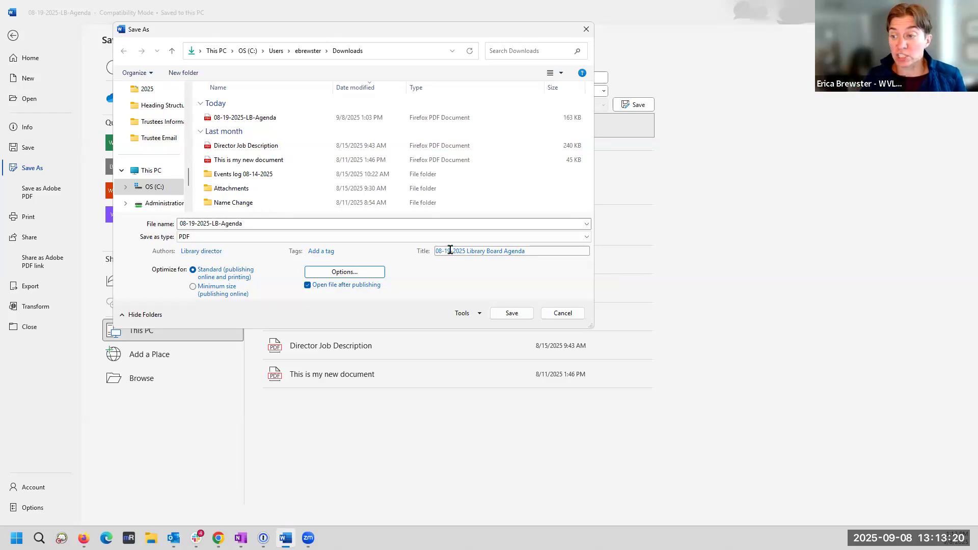
{"action": "left_click", "coordinate": [512, 314]}
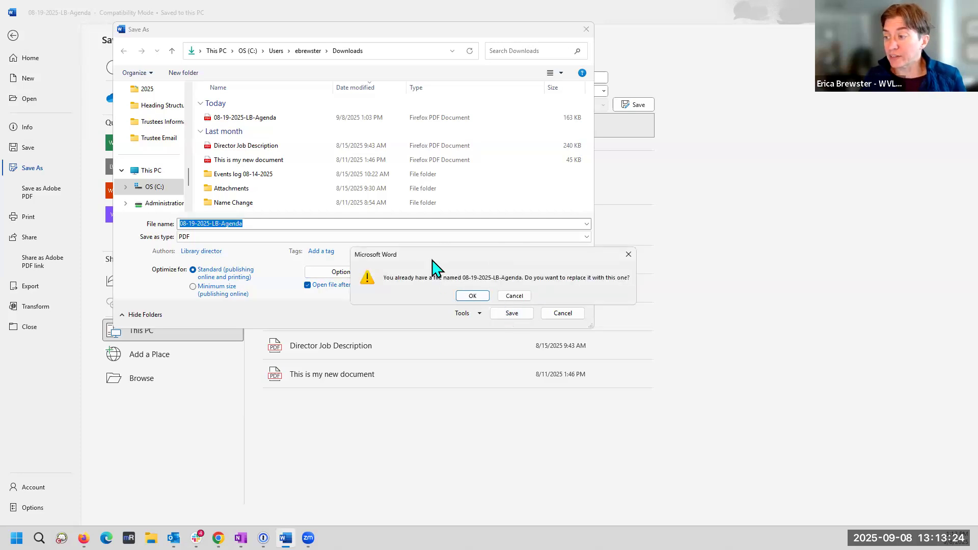
{"action": "left_click", "coordinate": [473, 297]}
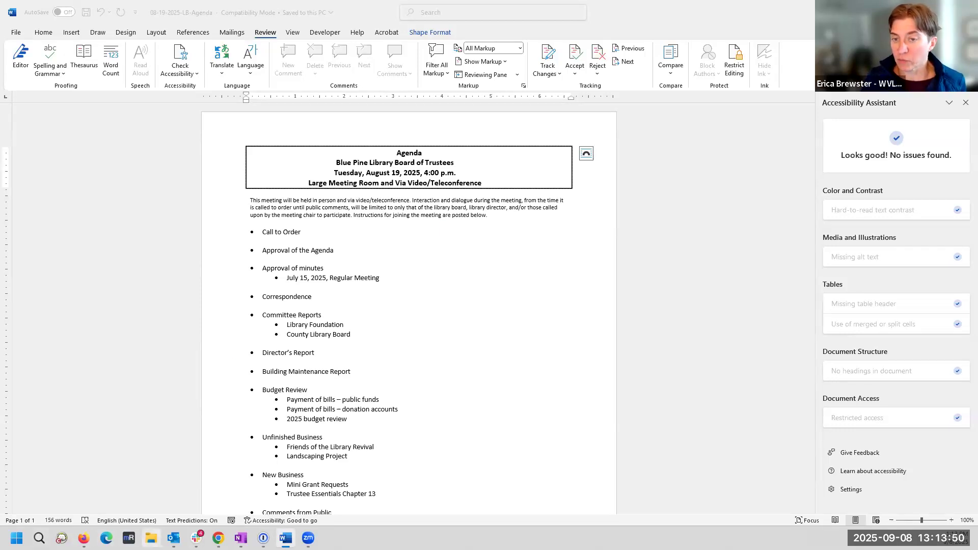
Switch to File Explorer and locate the 08-19-2025-LB-Agenda PDF in the Downloads folder
{"action": "left_click", "coordinate": [152, 537]}
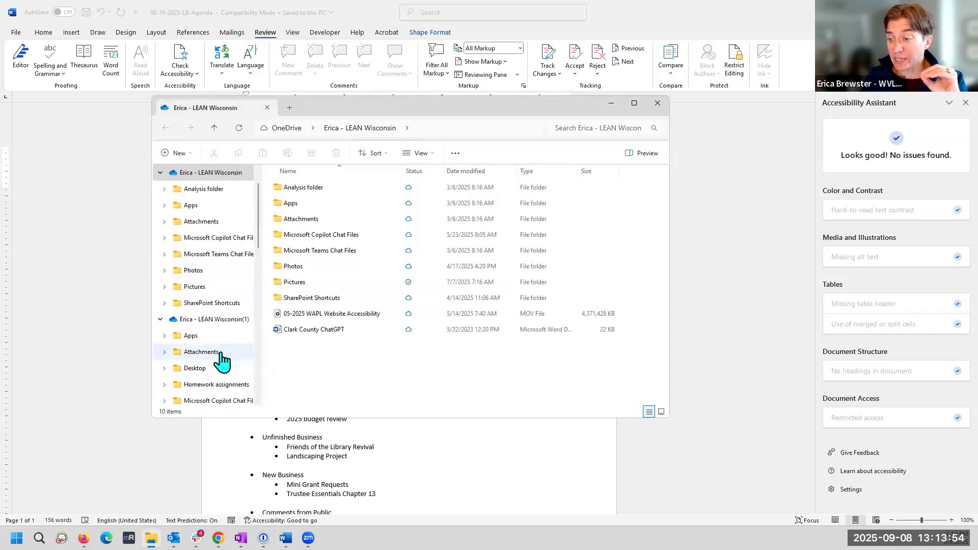
{"action": "scroll", "coordinate": [208, 343], "scroll_direction": "down", "scroll_amount": 4}
{"action": "left_click", "coordinate": [255, 319]}
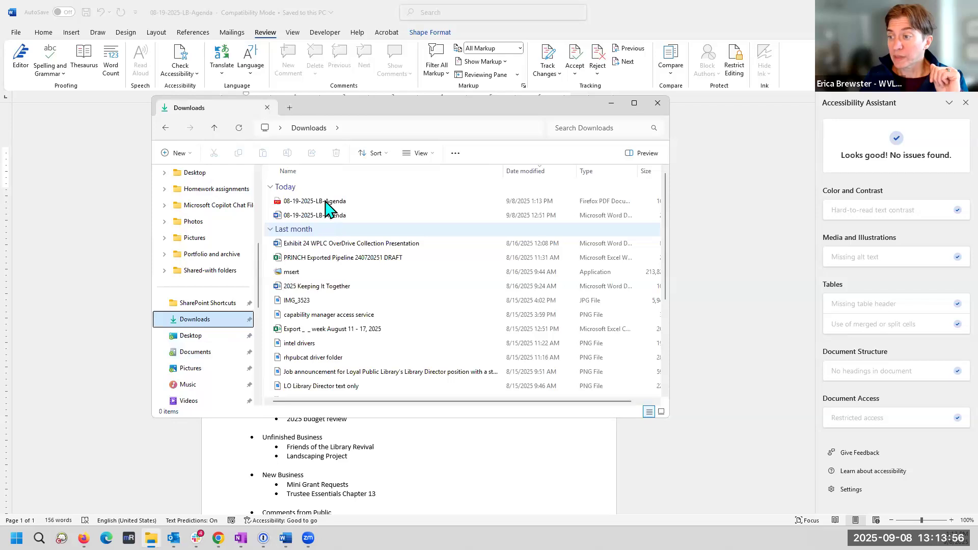
{"action": "left_click", "coordinate": [326, 203]}
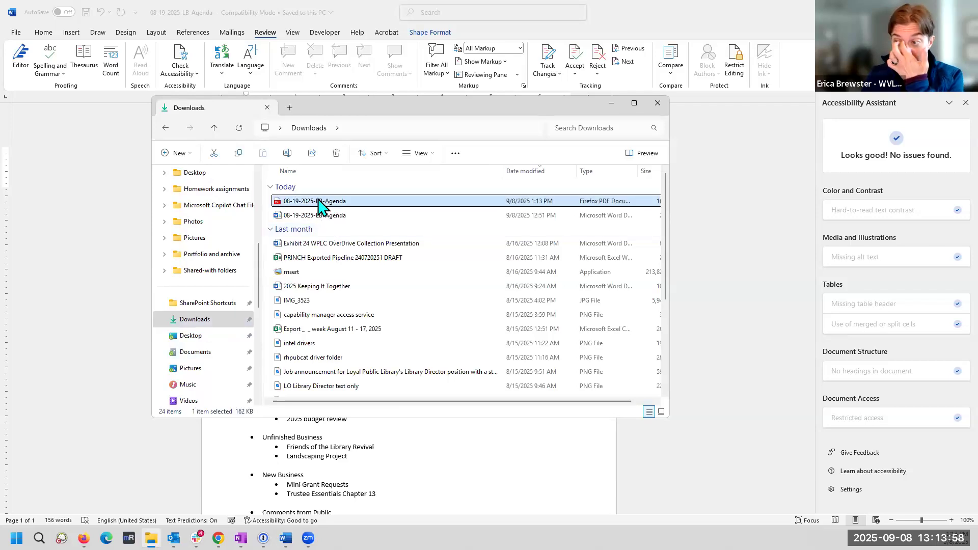
Switch to Chrome and open the PAVE PDF accessibility evaluation site
{"action": "left_click", "coordinate": [218, 538]}
{"action": "left_click", "coordinate": [555, 11]}
{"action": "left_click", "coordinate": [540, 32]}
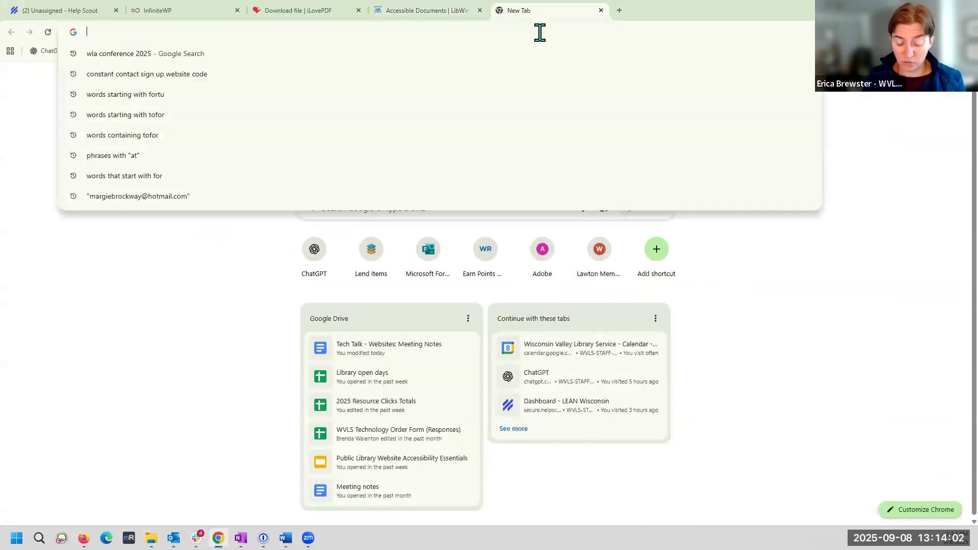
{"action": "type", "text": "pave"}
{"action": "key", "text": "Return"}
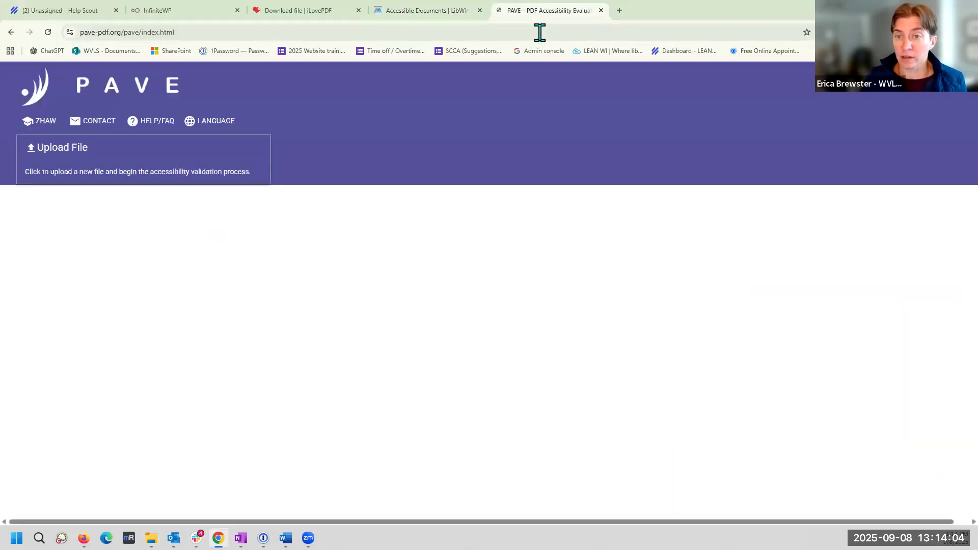
Upload the 08-19-2025-LB-Agenda PDF to PAVE for accessibility validation
{"action": "left_click", "coordinate": [51, 141]}
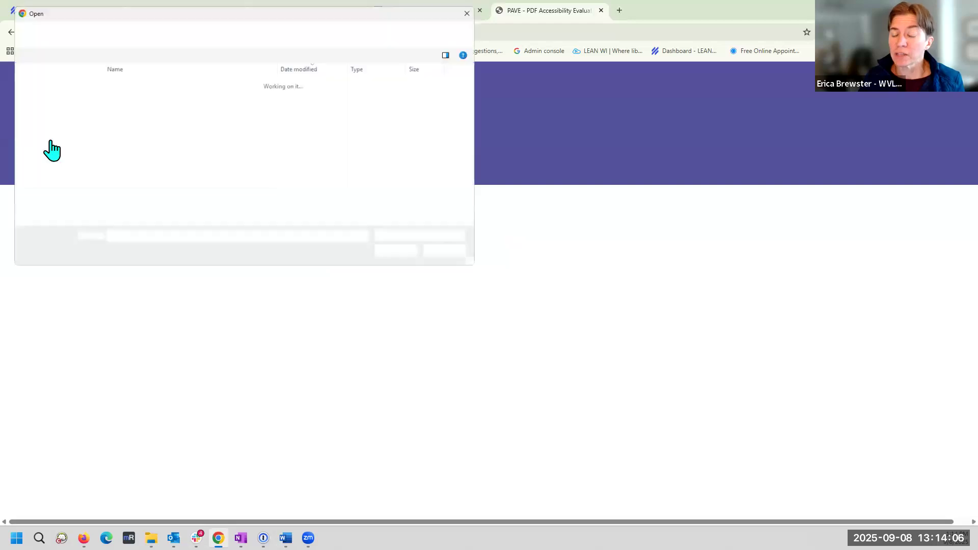
{"action": "left_click", "coordinate": [153, 95]}
{"action": "left_click", "coordinate": [410, 257]}
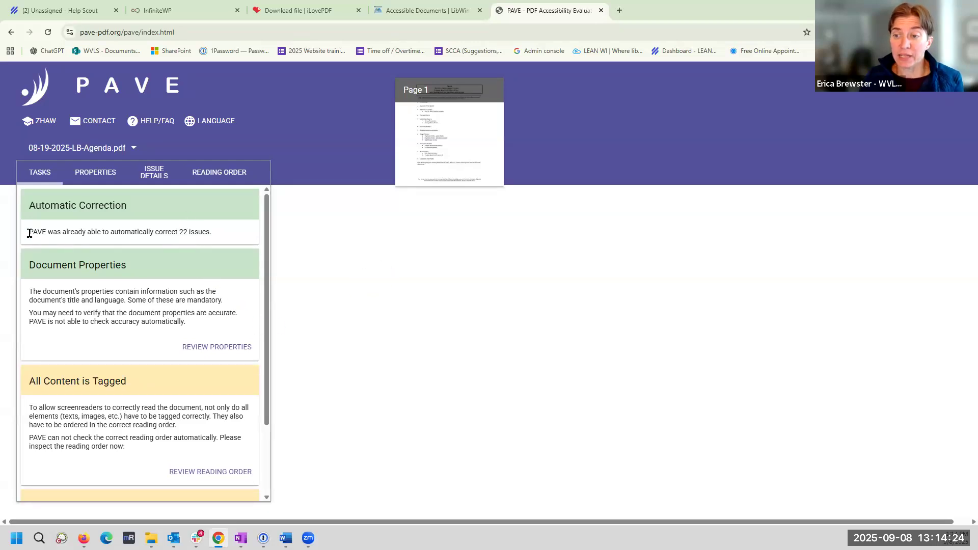
Review the PAVE tasks for the agenda, including automatic corrections, document properties, content tagging and the document download
{"action": "left_click_drag", "start_coordinate": [29, 233], "coordinate": [218, 236]}
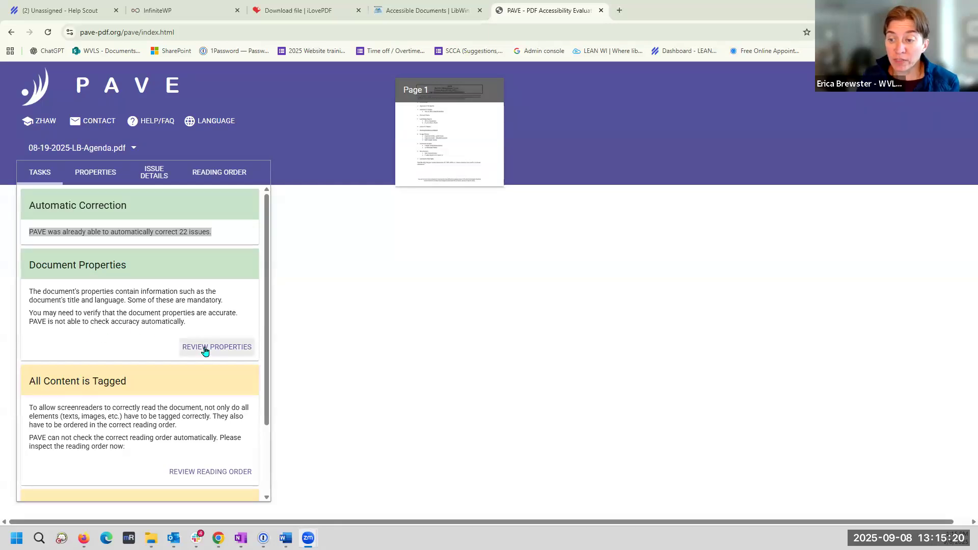
{"action": "left_click_drag", "start_coordinate": [66, 300], "coordinate": [81, 301]}
{"action": "left_click", "coordinate": [153, 342]}
{"action": "scroll", "coordinate": [193, 375], "scroll_direction": "down", "scroll_amount": 2}
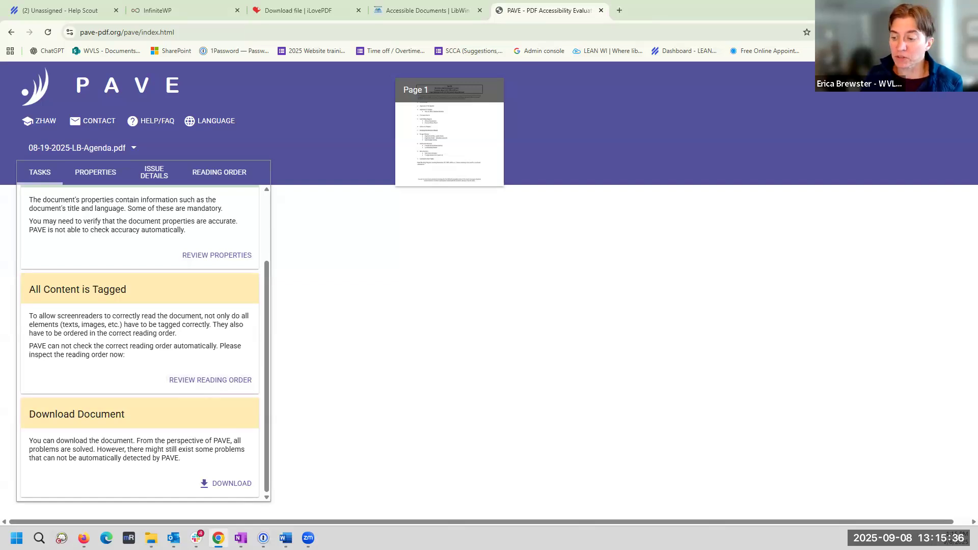
Switch back to the agenda in Word and look over its content alongside the Accessibility Assistant results
{"action": "left_click", "coordinate": [285, 538]}
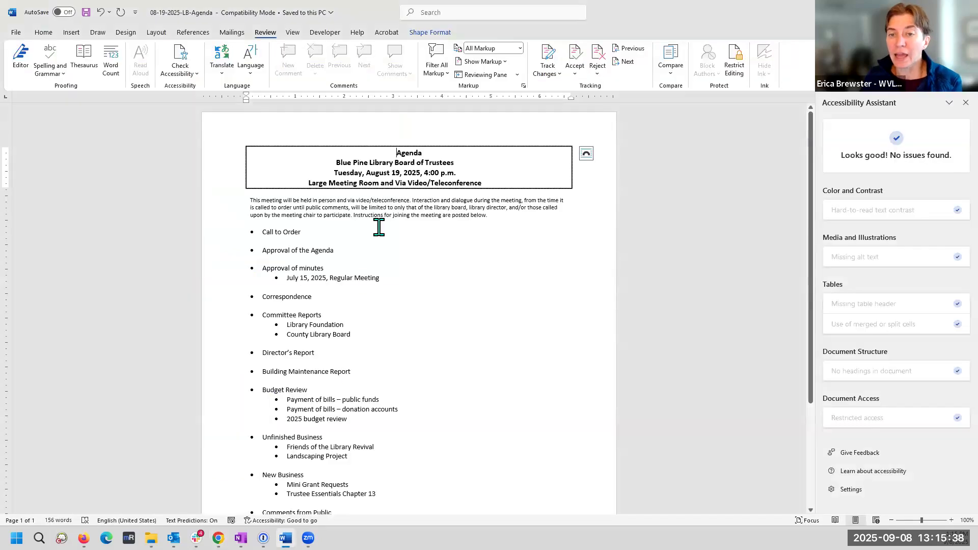
{"action": "scroll", "coordinate": [384, 269], "scroll_direction": "down", "scroll_amount": 2}
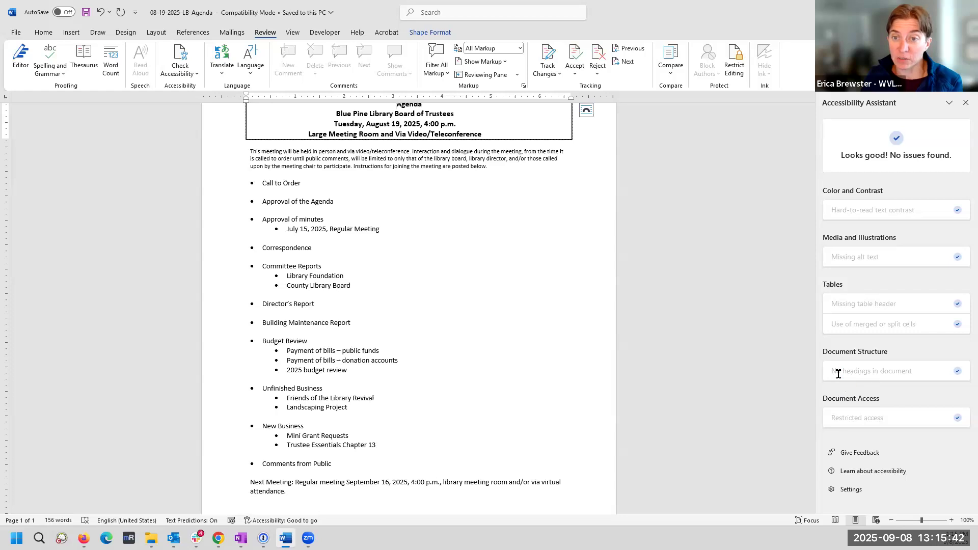
{"action": "scroll", "coordinate": [494, 332], "scroll_direction": "up", "scroll_amount": 2}
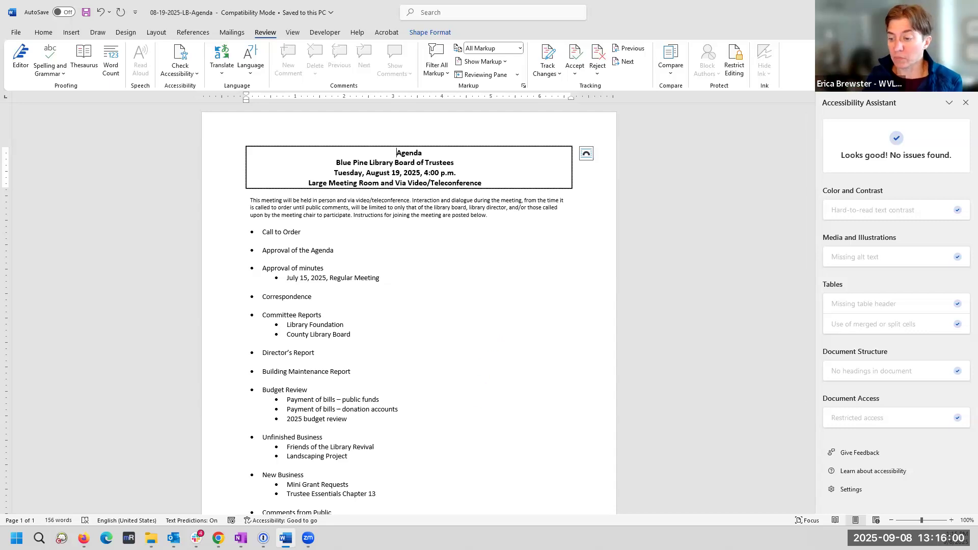
{"action": "mouse_move", "coordinate": [286, 538]}
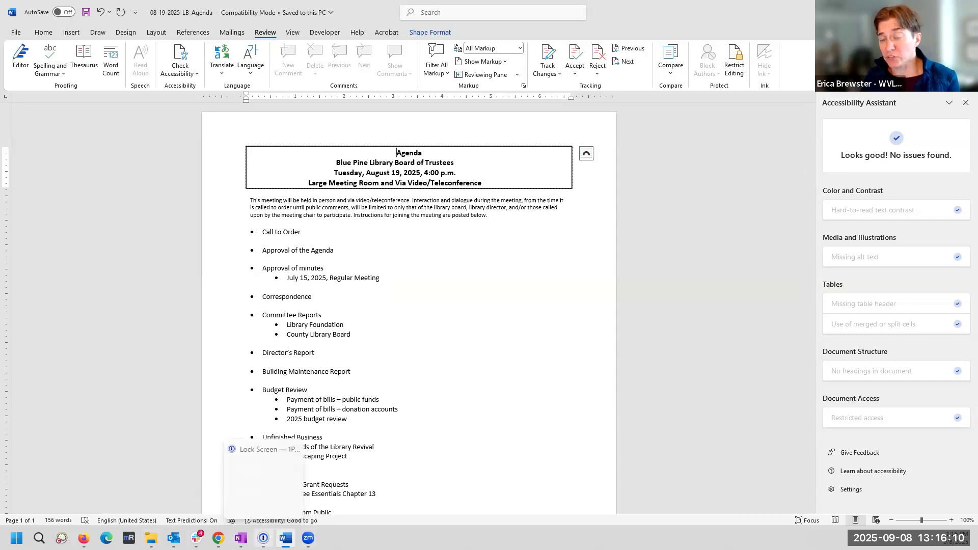
Switch back to PAVE in Chrome and inspect the reading order of the agenda's tagged paragraphs and lists
{"action": "left_click", "coordinate": [218, 538]}
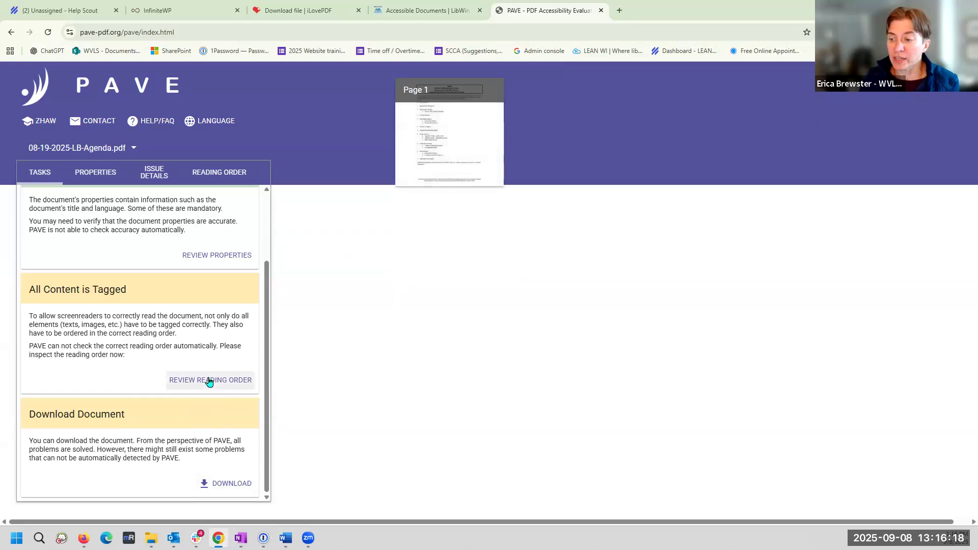
{"action": "left_click", "coordinate": [210, 379]}
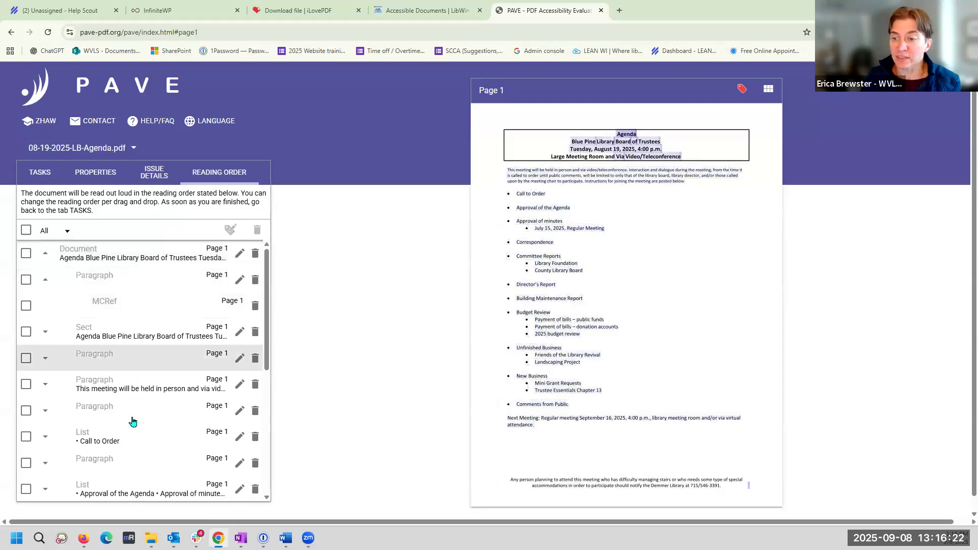
{"action": "left_click", "coordinate": [150, 257]}
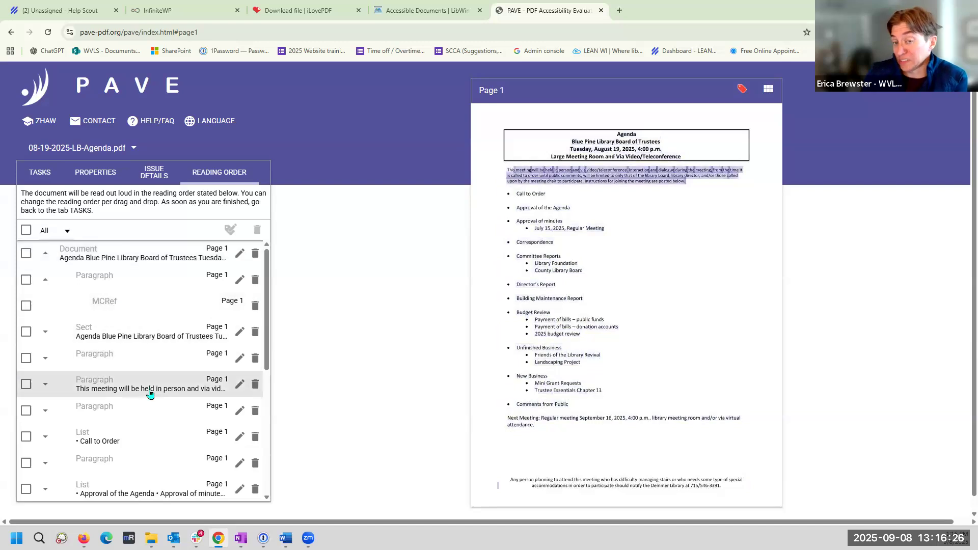
{"action": "scroll", "coordinate": [147, 397], "scroll_direction": "down", "scroll_amount": 3}
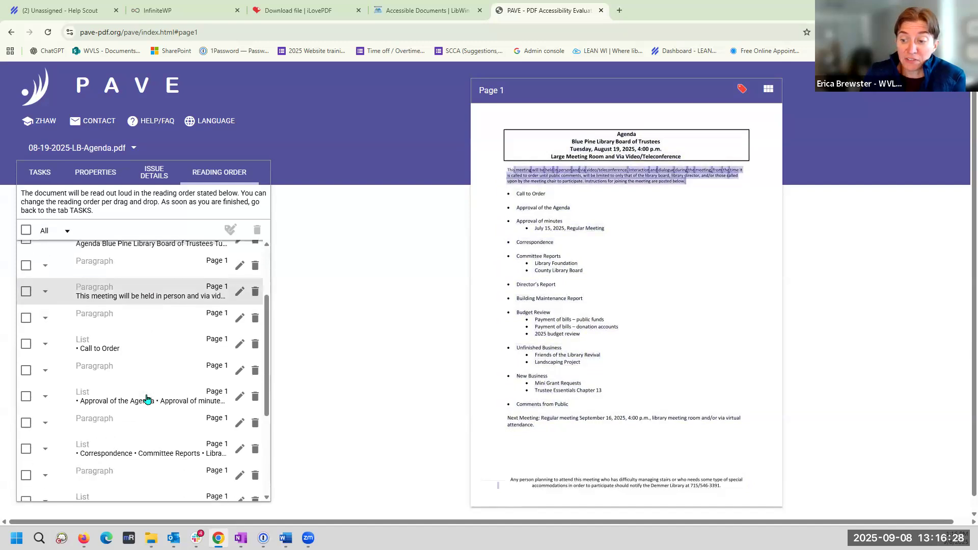
{"action": "scroll", "coordinate": [147, 401], "scroll_direction": "down", "scroll_amount": 2}
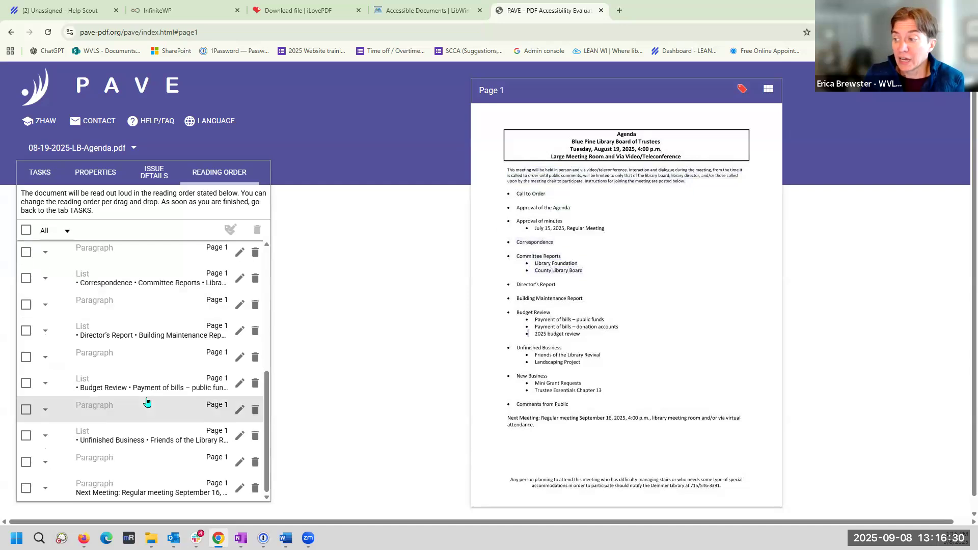
{"action": "scroll", "coordinate": [146, 402], "scroll_direction": "up", "scroll_amount": 7}
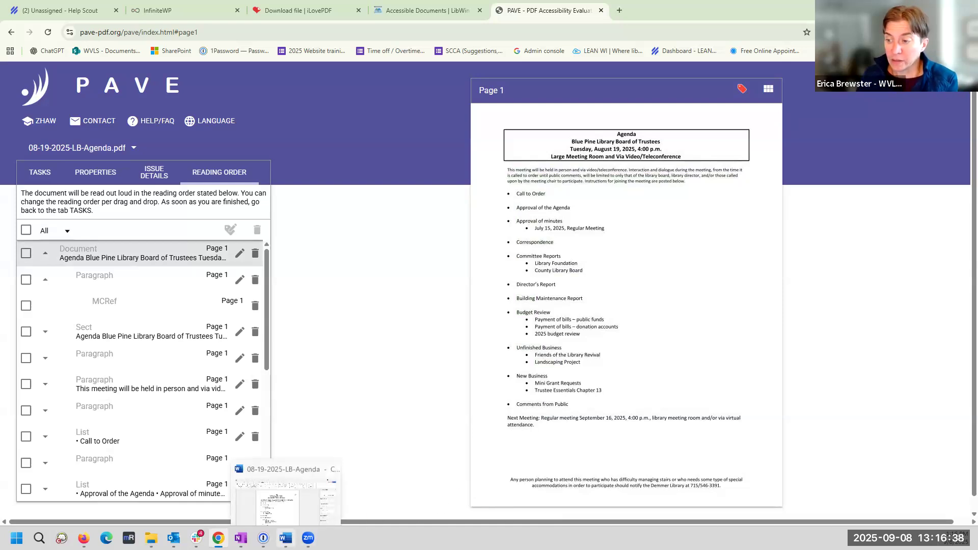
Switch to Word and review the agenda's file information and its available issue checks, including Check Accessibility
{"action": "left_click", "coordinate": [285, 538]}
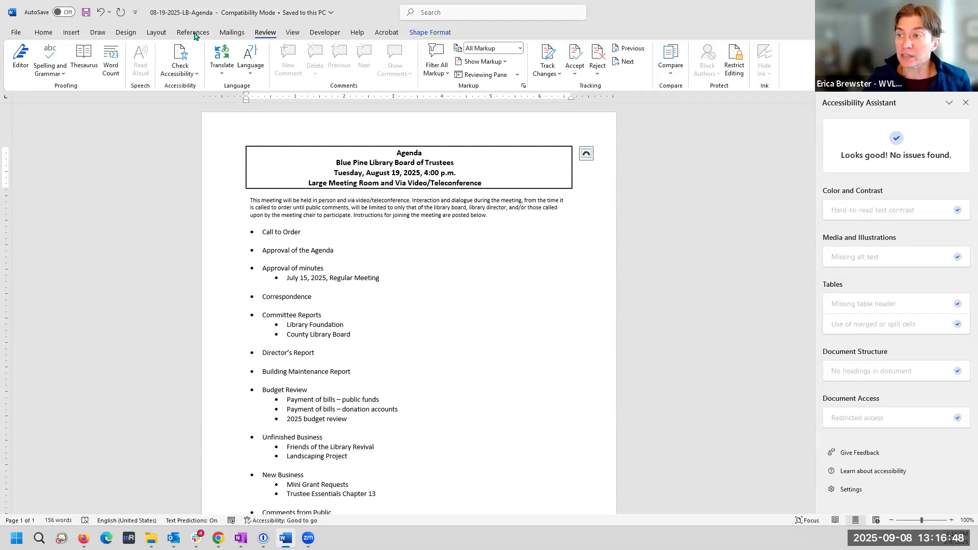
{"action": "left_click", "coordinate": [16, 32]}
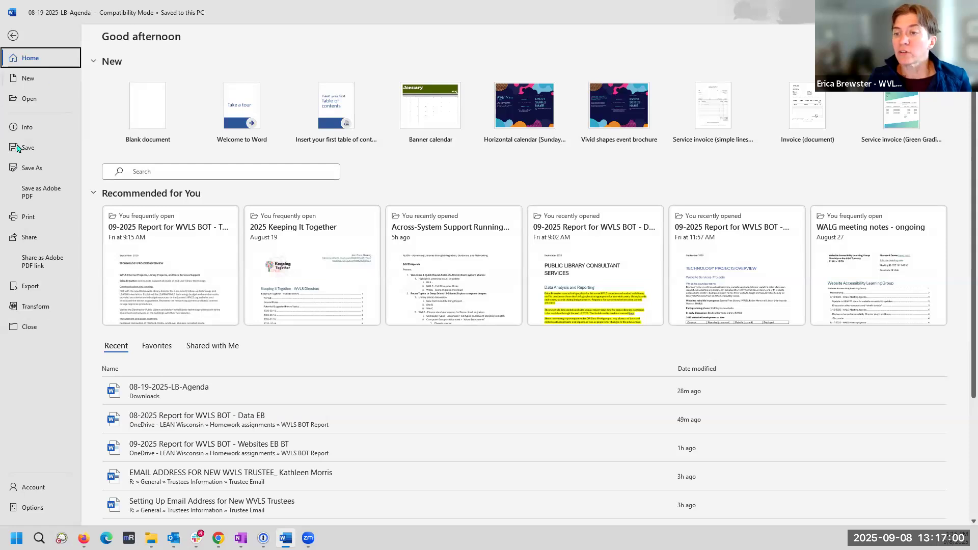
{"action": "left_click", "coordinate": [25, 131]}
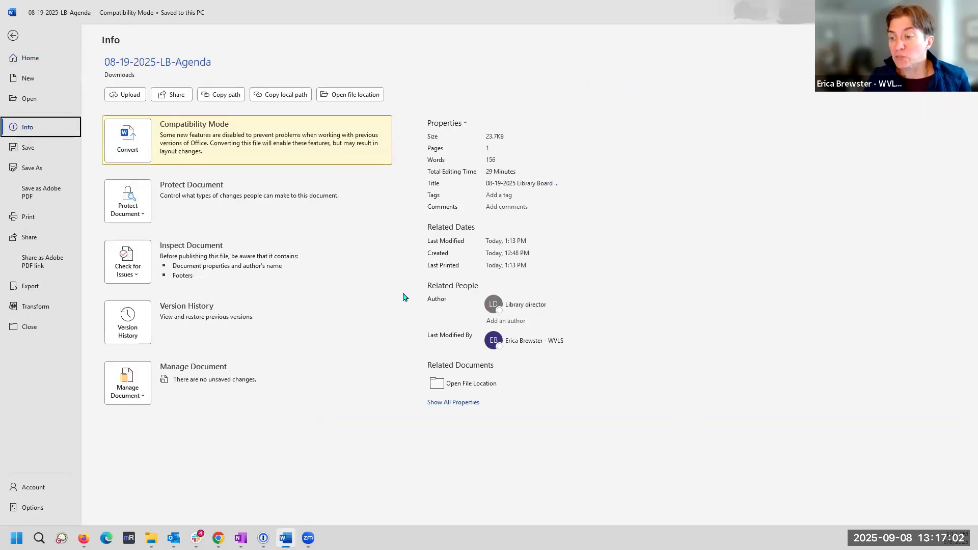
{"action": "left_click", "coordinate": [130, 274]}
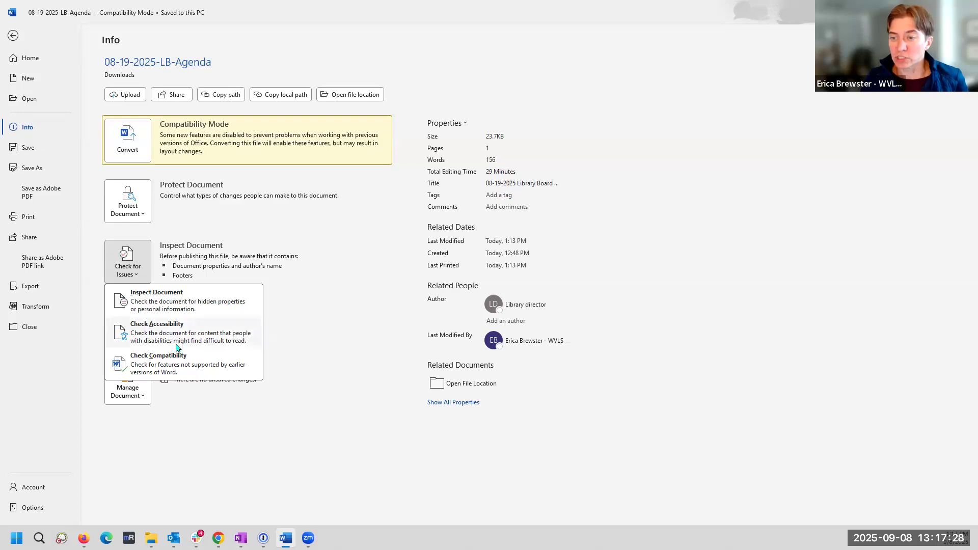
{"action": "left_click", "coordinate": [13, 35]}
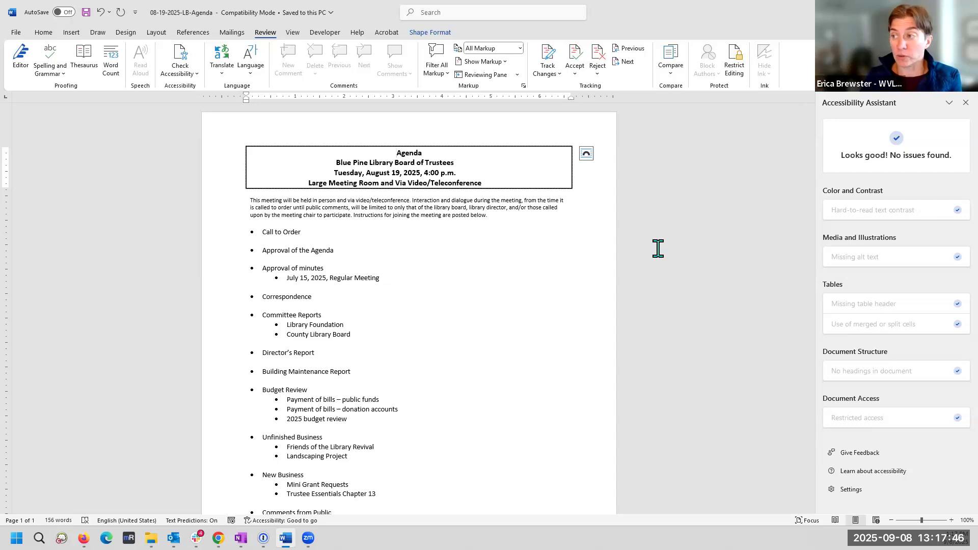
View the heading and text styles in the expanded style gallery and display the full Styles list beside the agenda
{"action": "left_click", "coordinate": [43, 34]}
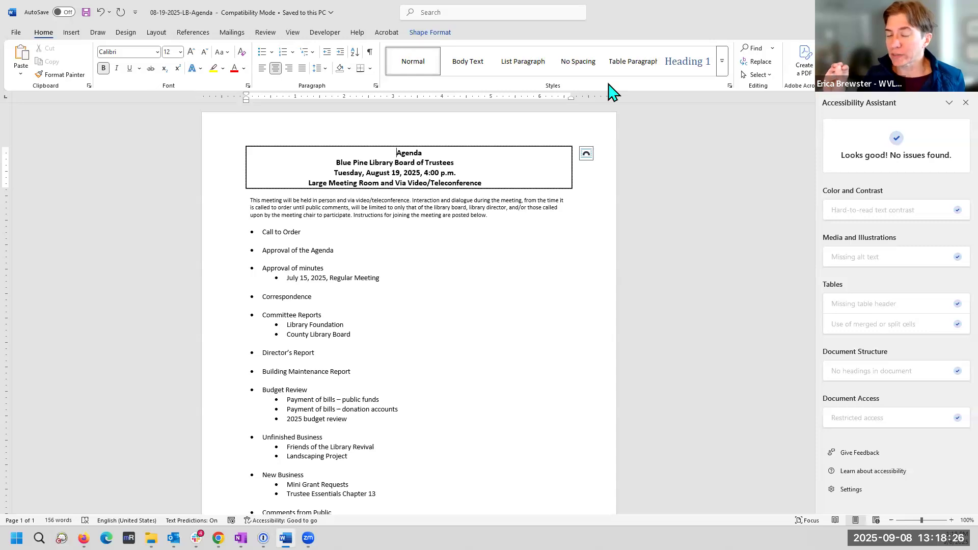
{"action": "left_click", "coordinate": [723, 63]}
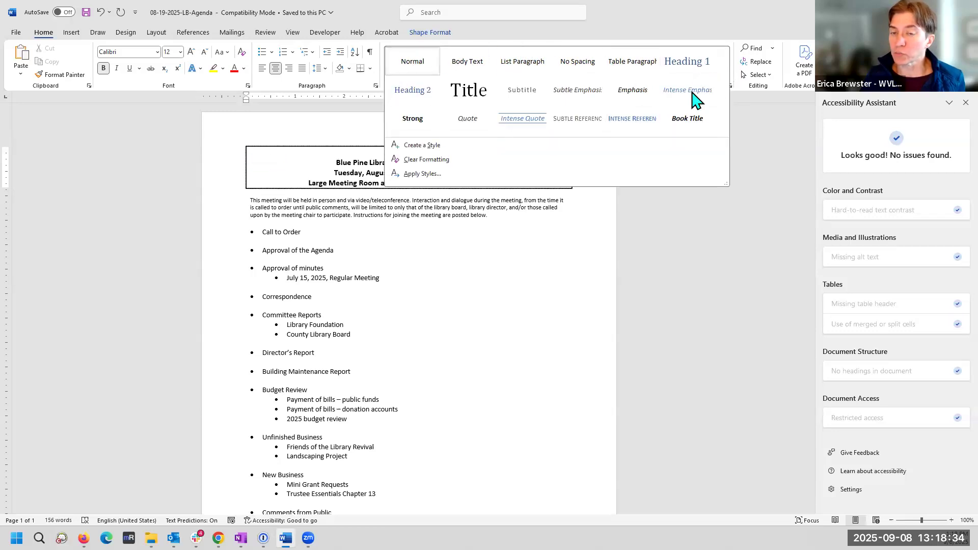
{"action": "left_click", "coordinate": [781, 185]}
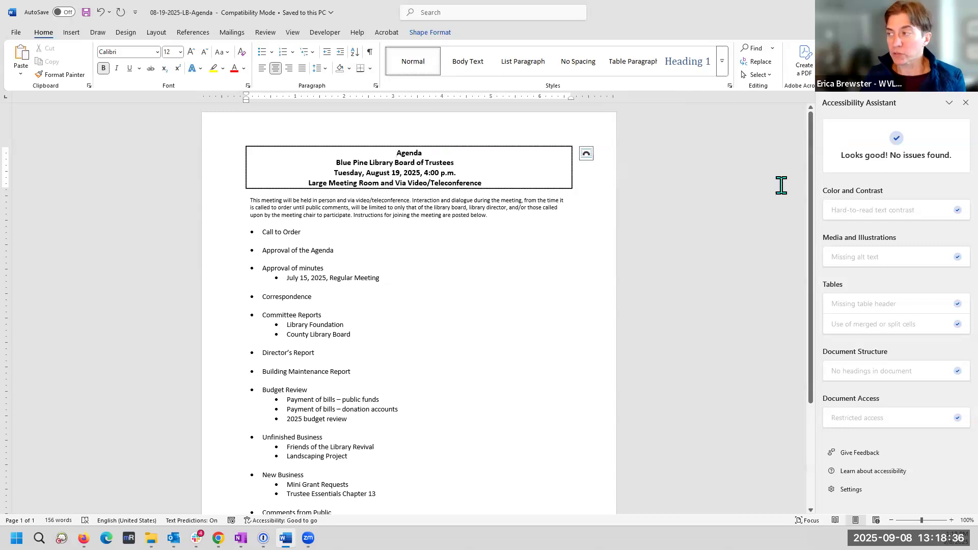
{"action": "left_click", "coordinate": [730, 85]}
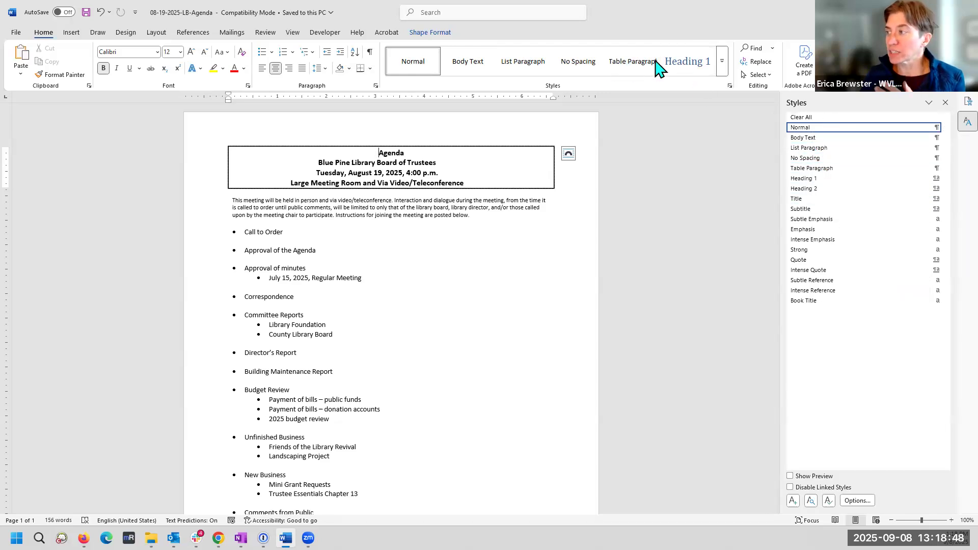
Try the Normal style on the Agenda line in the header box and undo it
{"action": "left_click", "coordinate": [422, 64]}
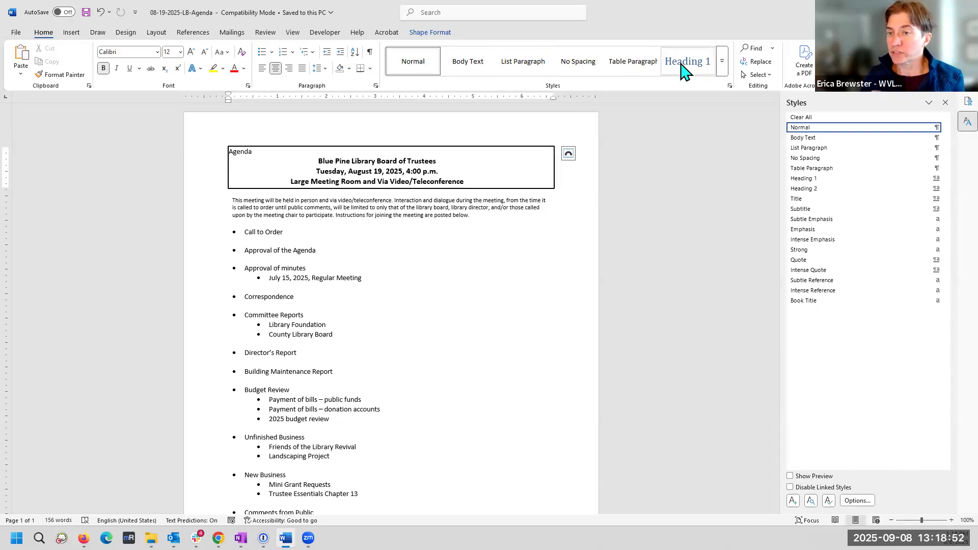
{"action": "key", "text": "ctrl+z"}
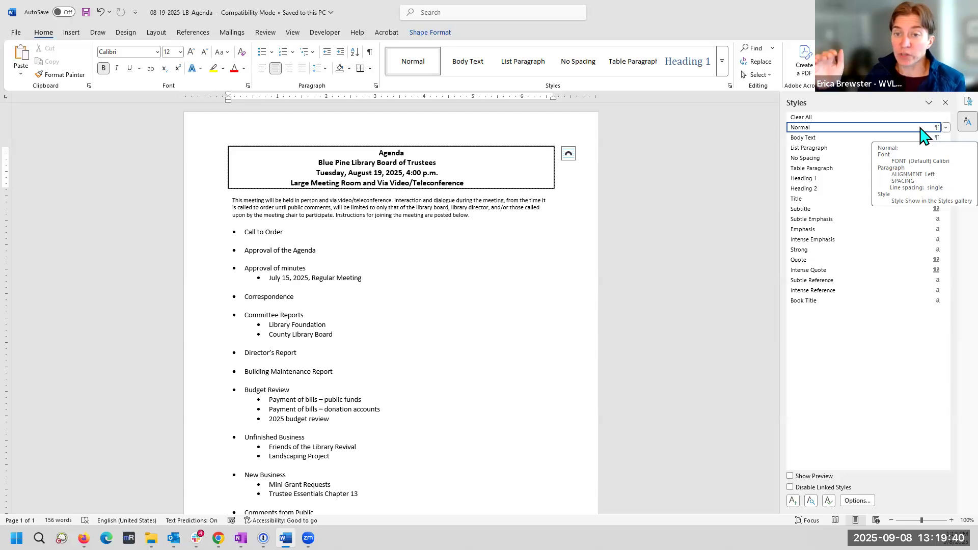
Inspect the Normal style's formatting settings and leave them without making changes
{"action": "left_click", "coordinate": [945, 128]}
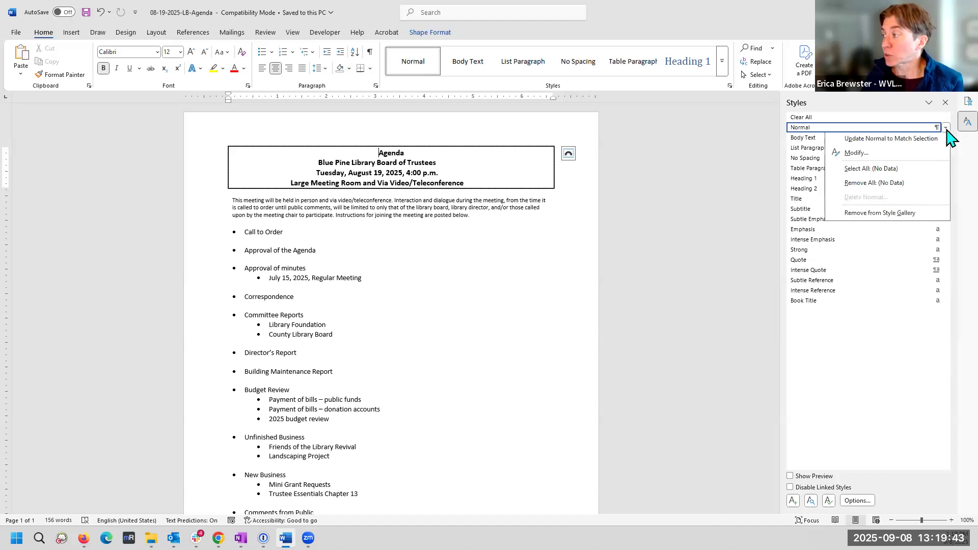
{"action": "left_click", "coordinate": [856, 155]}
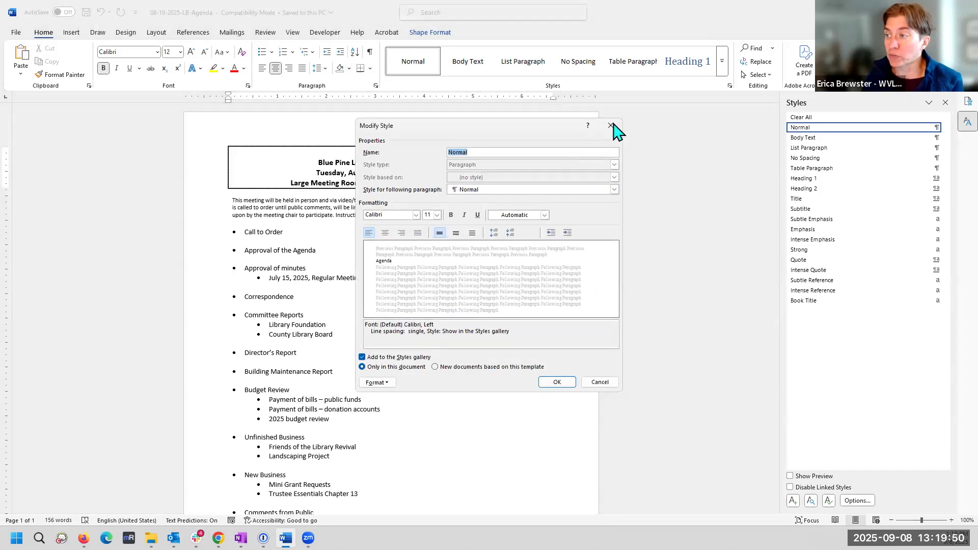
{"action": "left_click", "coordinate": [611, 126]}
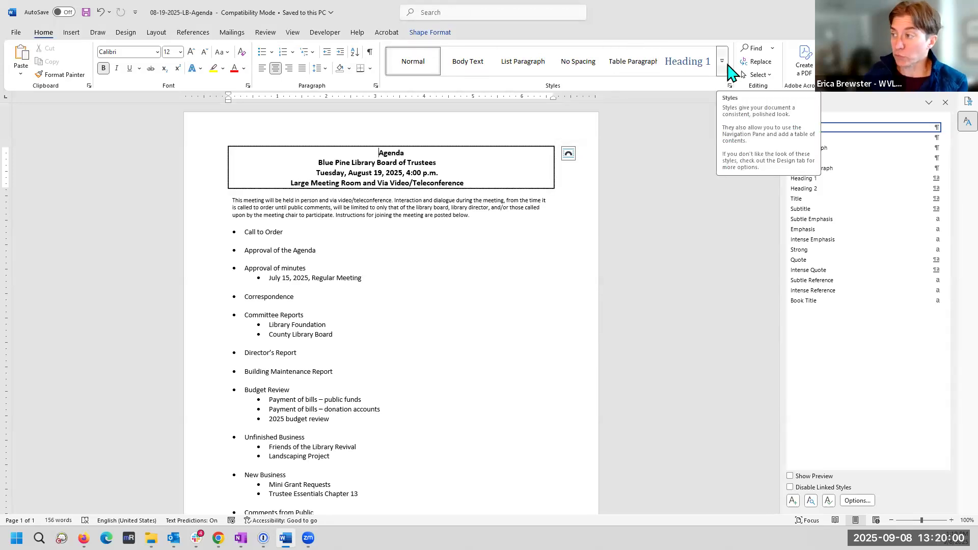
Close the full Styles list and look over the available styles in the expanded style gallery
{"action": "left_click", "coordinate": [944, 102]}
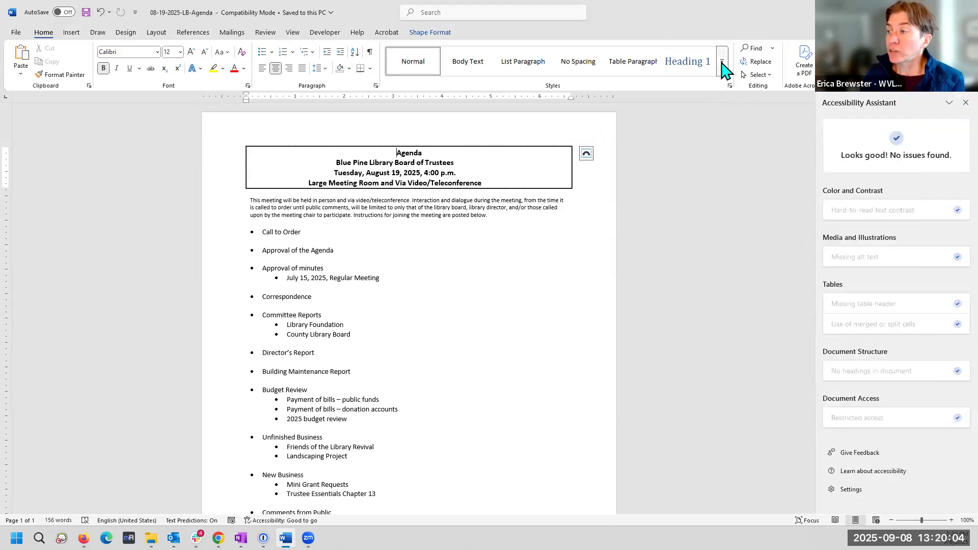
{"action": "left_click", "coordinate": [722, 69]}
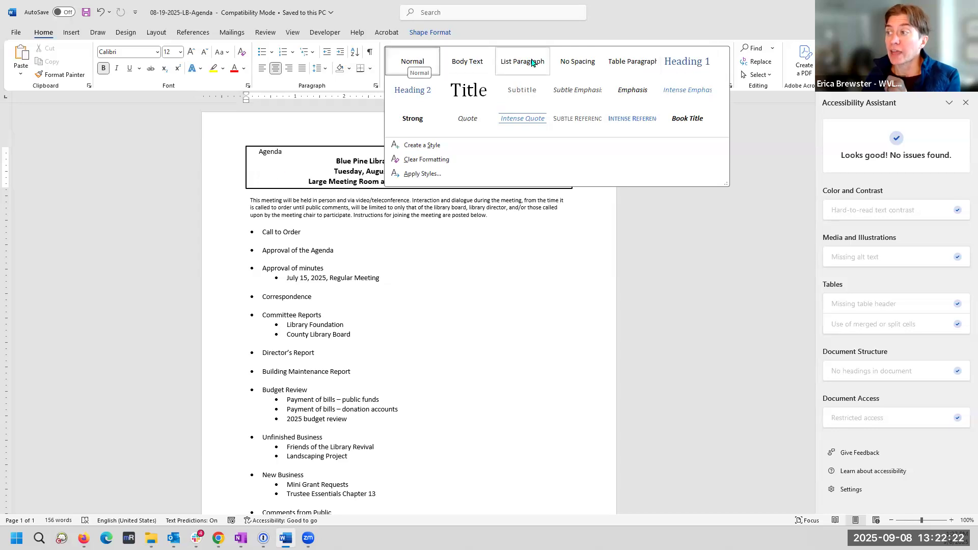
{"action": "left_click", "coordinate": [625, 250]}
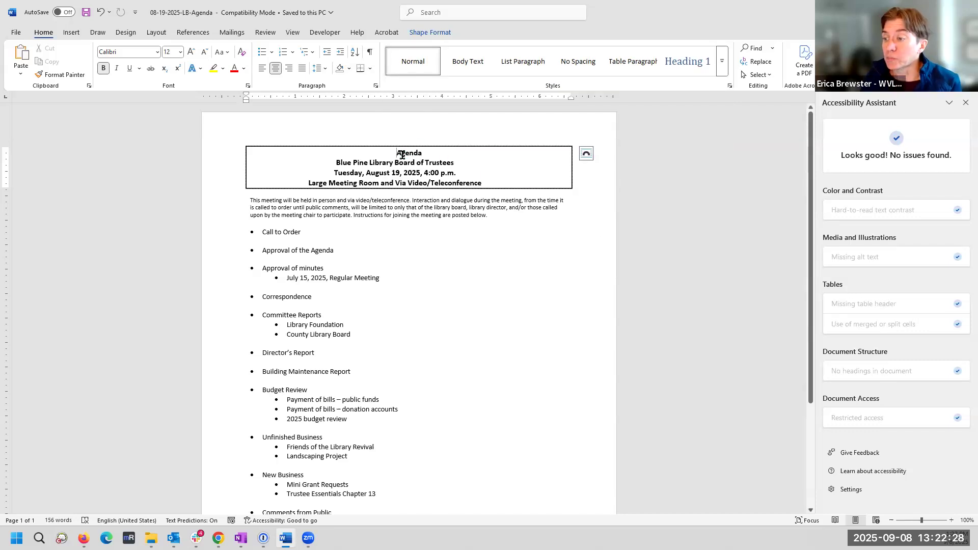
Apply the Heading 1 style to the Agenda line in the header box
{"action": "double_click", "coordinate": [422, 152]}
{"action": "double_click", "coordinate": [406, 152]}
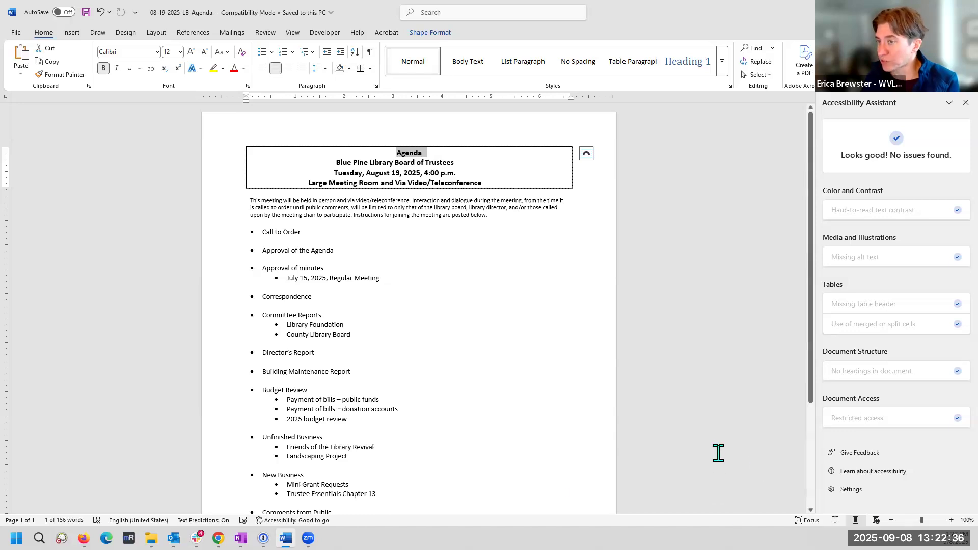
{"action": "scroll", "coordinate": [718, 454], "scroll_direction": "down", "scroll_amount": 2, "text": "ctrl"}
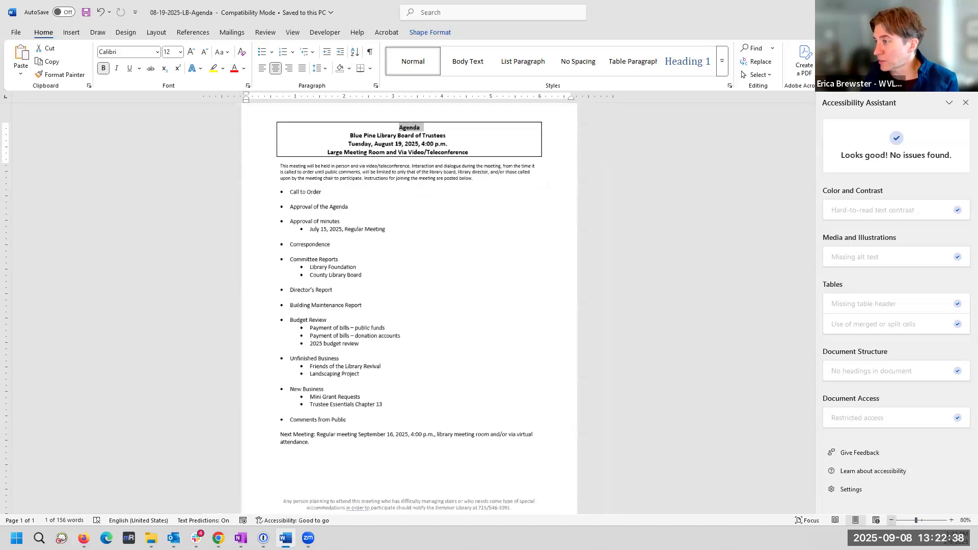
{"action": "scroll", "coordinate": [718, 454], "scroll_direction": "down", "scroll_amount": 3, "text": "ctrl"}
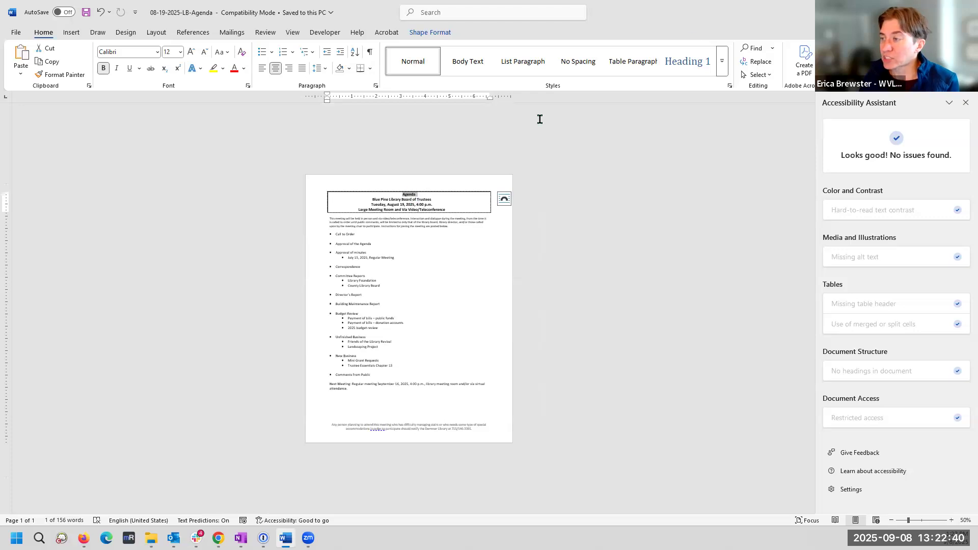
{"action": "left_click", "coordinate": [722, 60]}
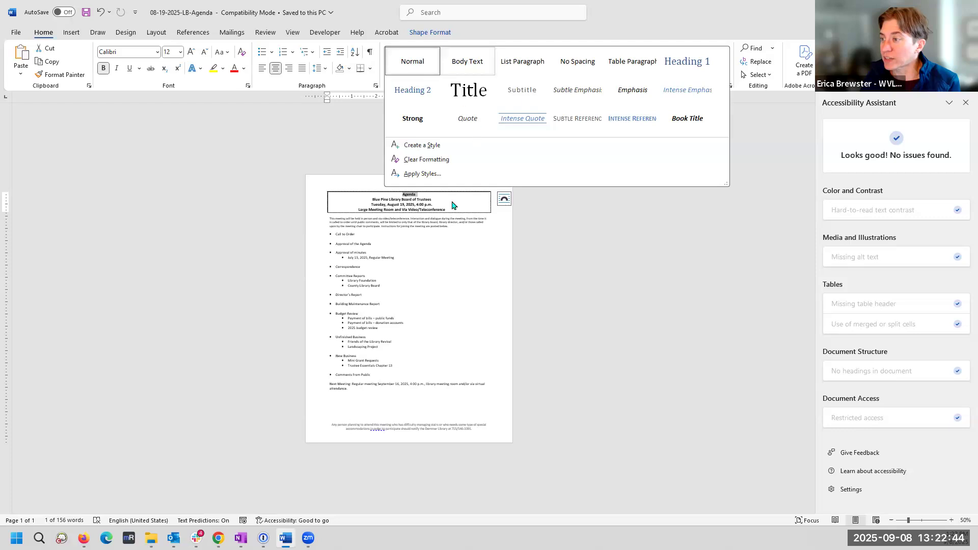
{"action": "left_click", "coordinate": [411, 192]}
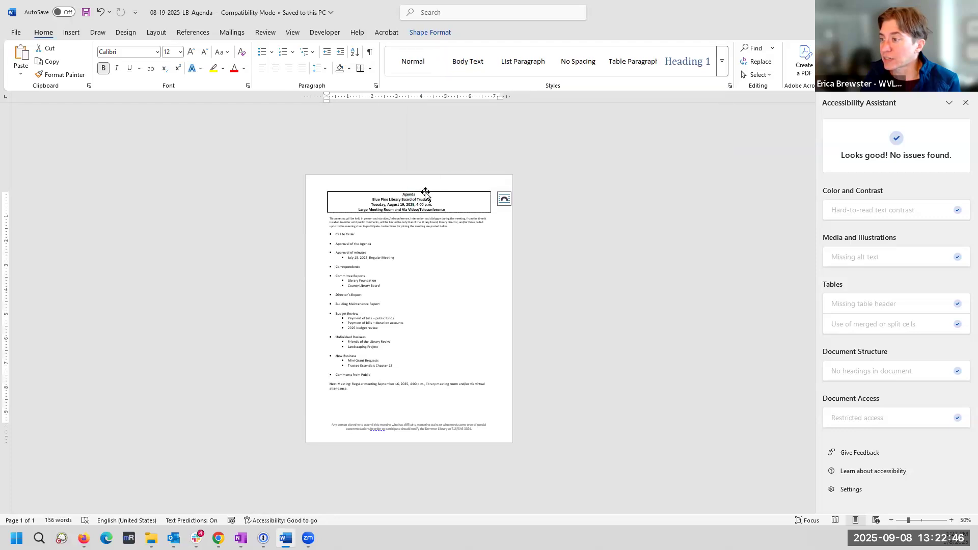
{"action": "left_click", "coordinate": [410, 194]}
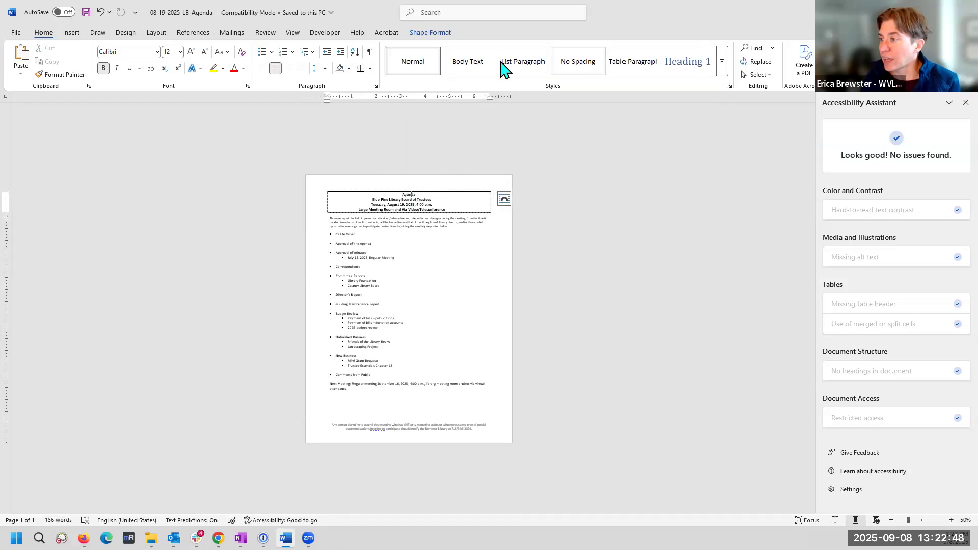
{"action": "left_click", "coordinate": [685, 74]}
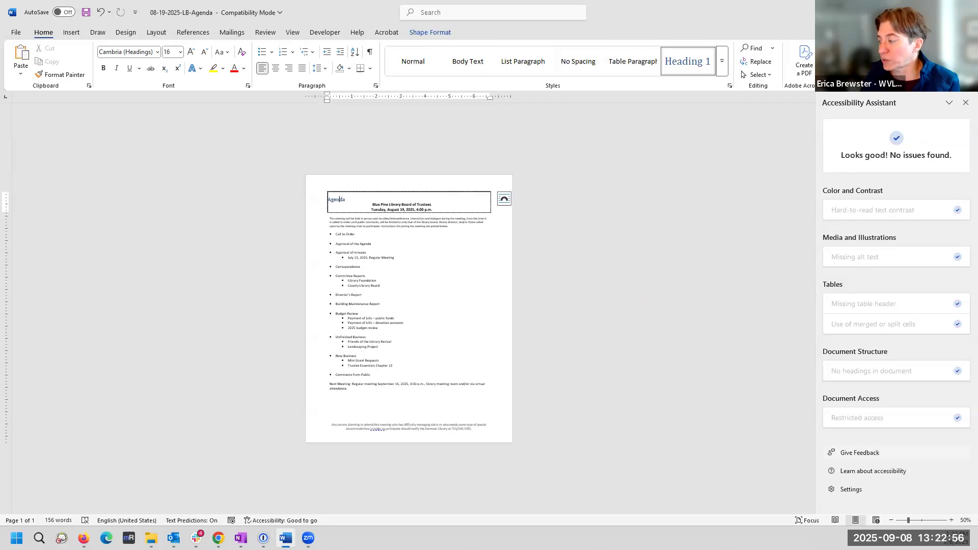
Undo the Heading 1 style on the Agenda line
{"action": "scroll", "coordinate": [790, 317], "scroll_direction": "up", "scroll_amount": 2}
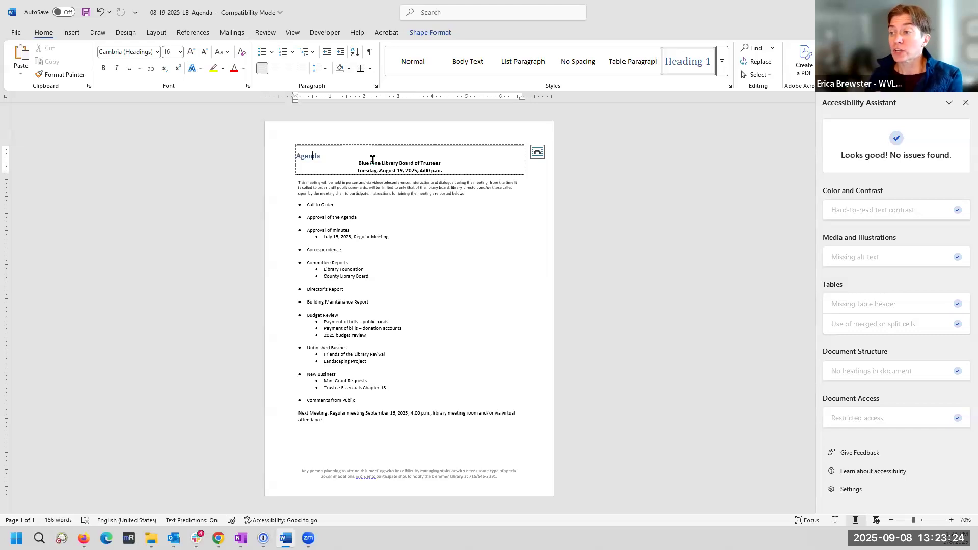
{"action": "left_click", "coordinate": [428, 262]}
{"action": "left_click", "coordinate": [275, 150]}
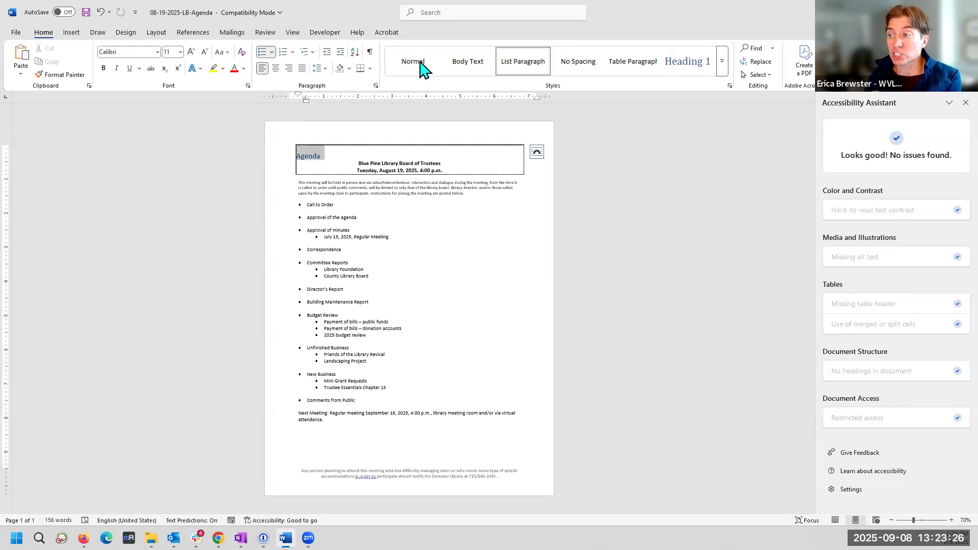
{"action": "key", "text": "ctrl+z"}
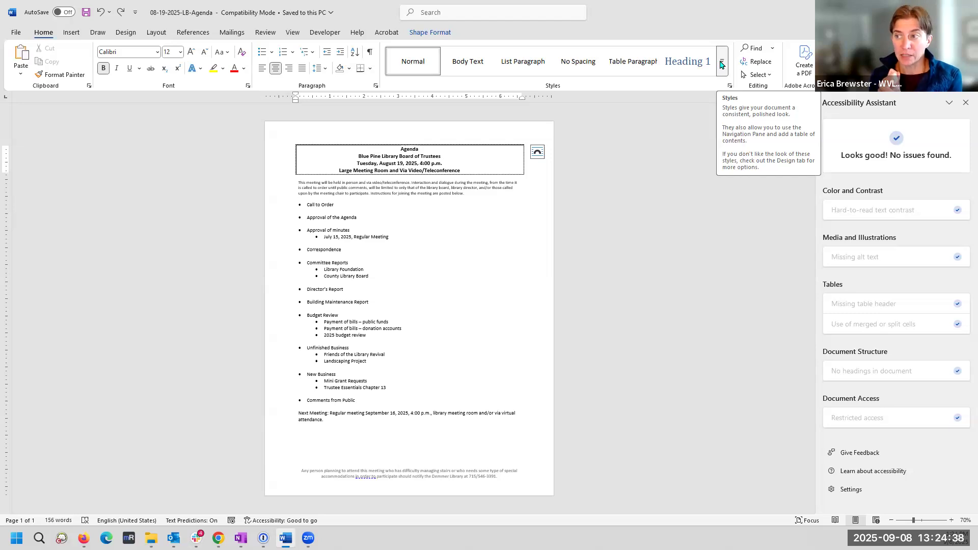
Preview gallery styles such as Title and Heading 1 on the Agenda line without applying them
{"action": "left_click", "coordinate": [722, 65]}
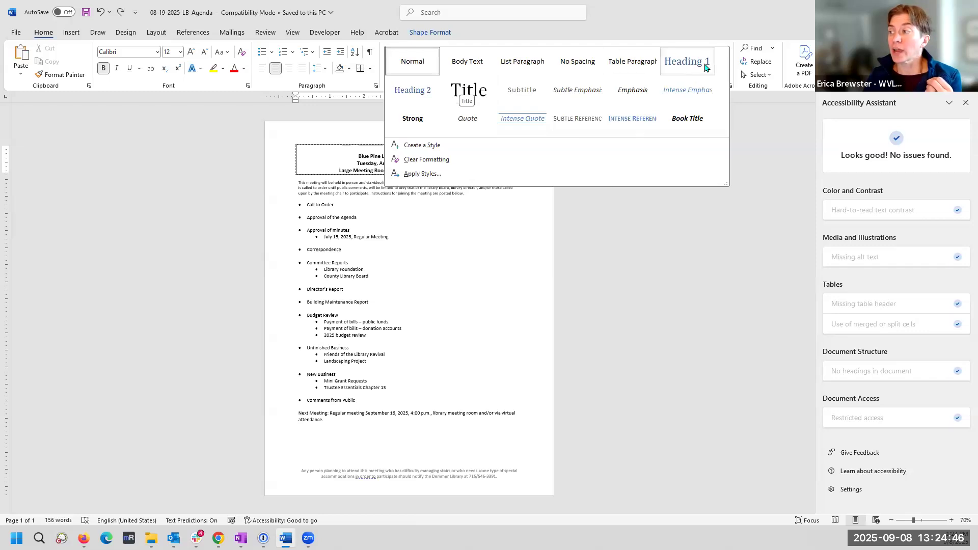
{"action": "left_click", "coordinate": [691, 279]}
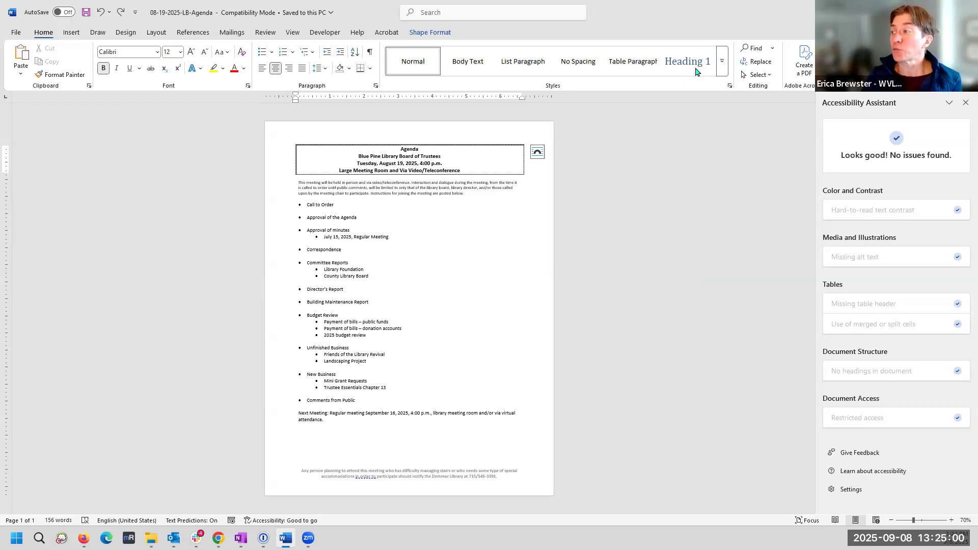
{"action": "left_click", "coordinate": [722, 61]}
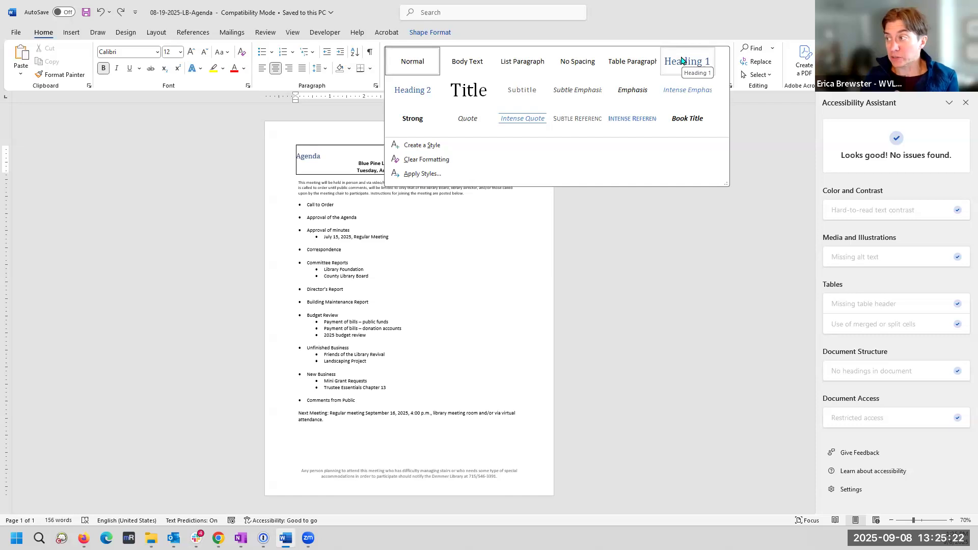
{"action": "left_click", "coordinate": [529, 297]}
Merge the Agenda line with the board name below it so it reads "Agenda - Blue Pine Library Board of Trustees"
{"action": "left_click", "coordinate": [422, 148]}
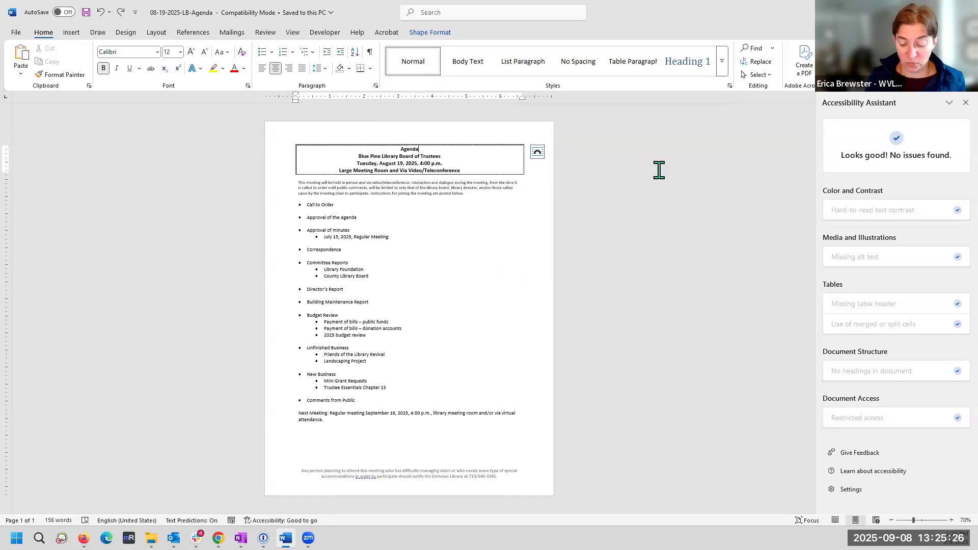
{"action": "key", "text": "Delete"}
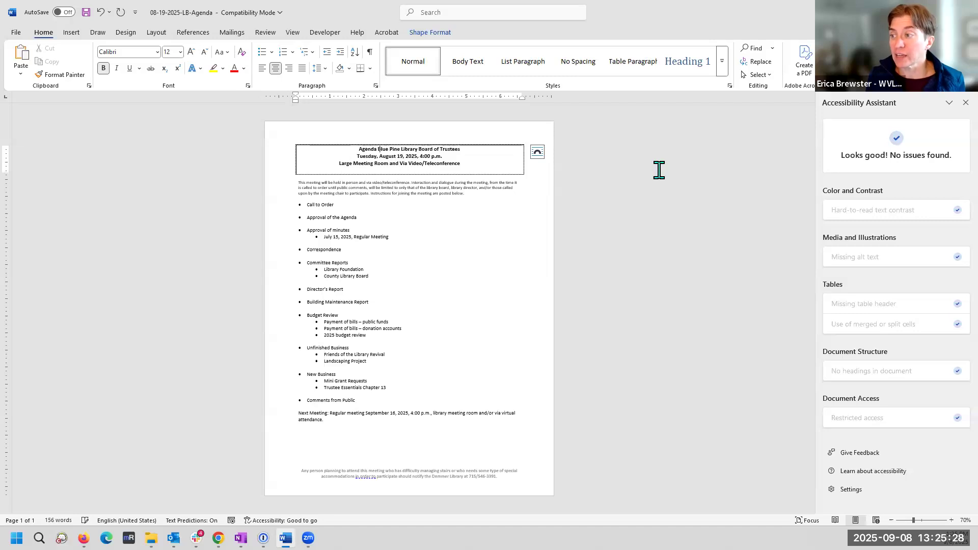
{"action": "left_click_drag", "start_coordinate": [480, 150], "coordinate": [344, 151]}
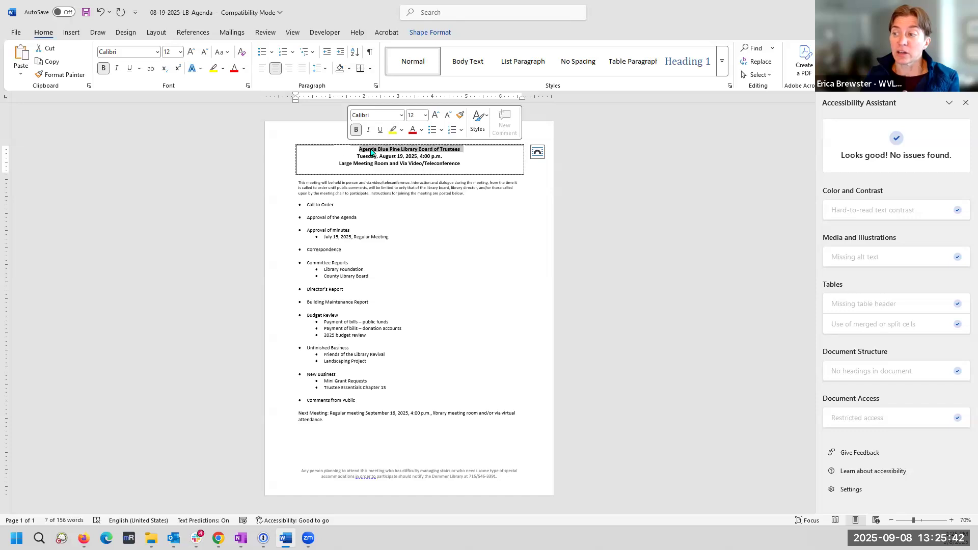
{"action": "left_click", "coordinate": [507, 171]}
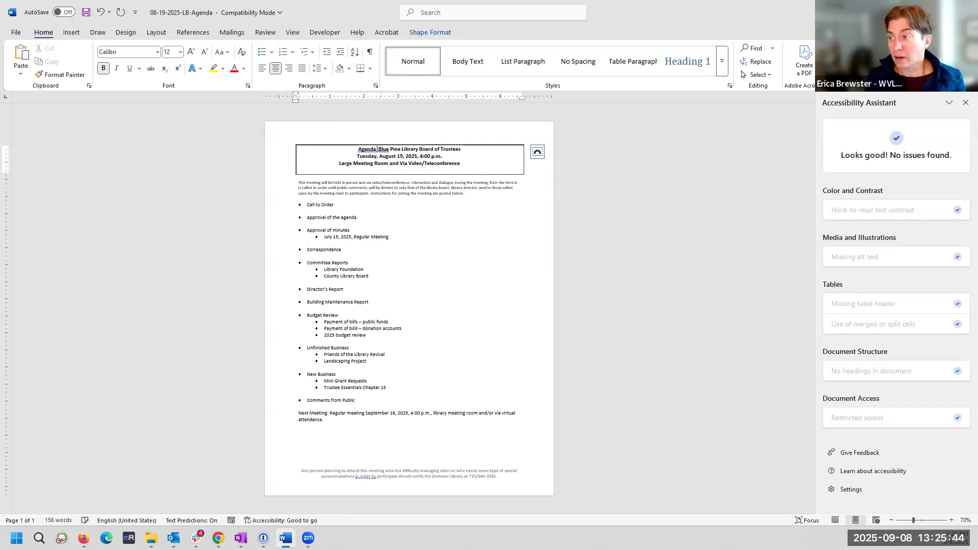
{"action": "key", "text": "BackSpace"}
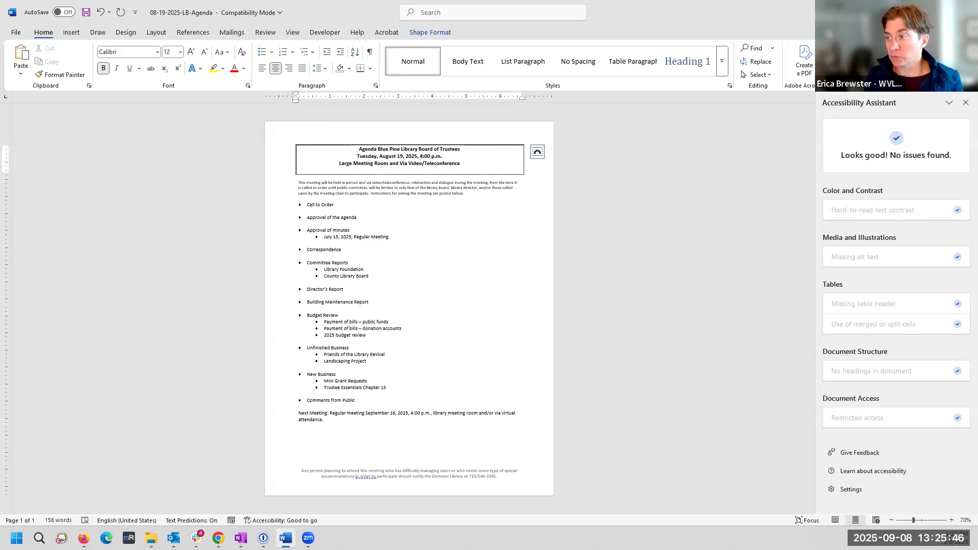
{"action": "key", "text": "ctrl+Left"}
{"action": "type", "text": "-"}
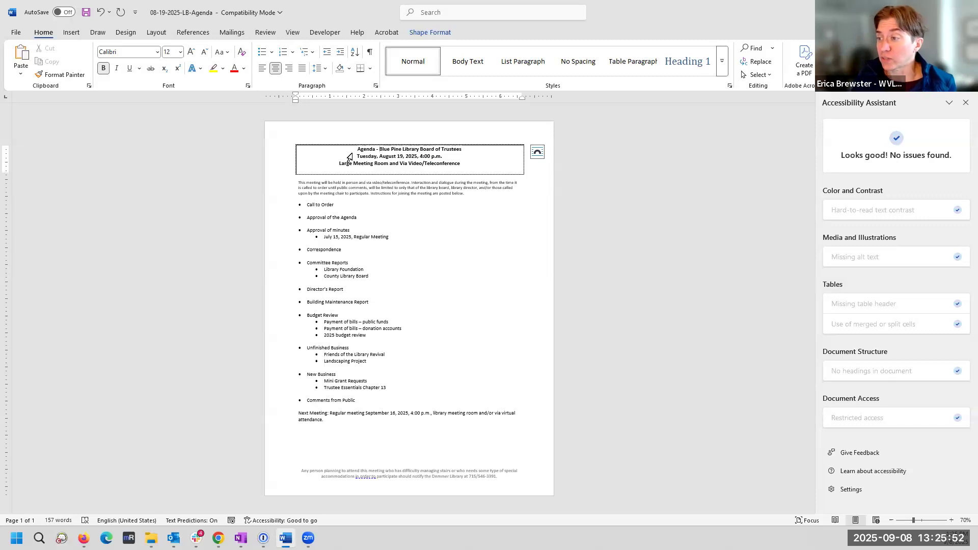
Update the Heading 1 style to match the formatting of the whole "Agenda - Blue Pine Library Board of Trustees" line
{"action": "left_click_drag", "start_coordinate": [357, 151], "coordinate": [464, 150]}
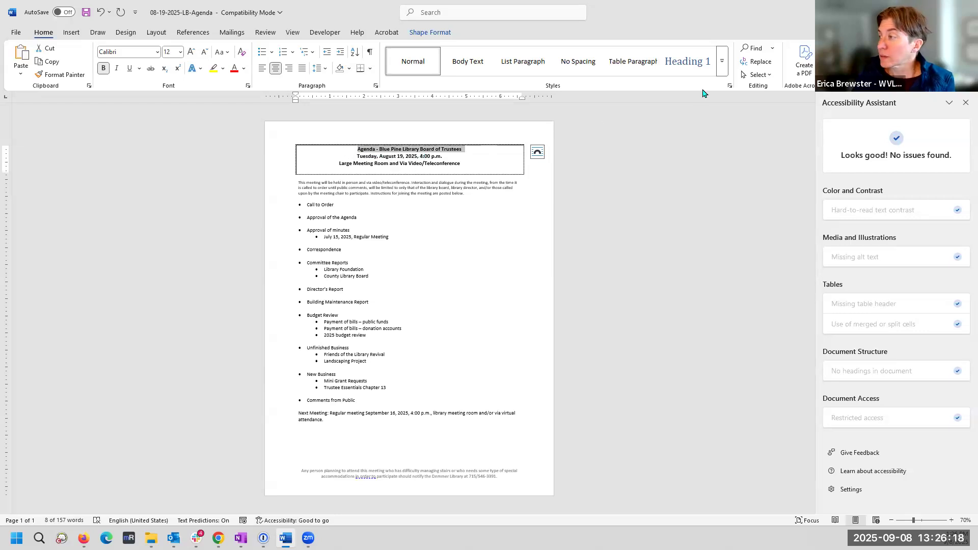
{"action": "right_click", "coordinate": [684, 63]}
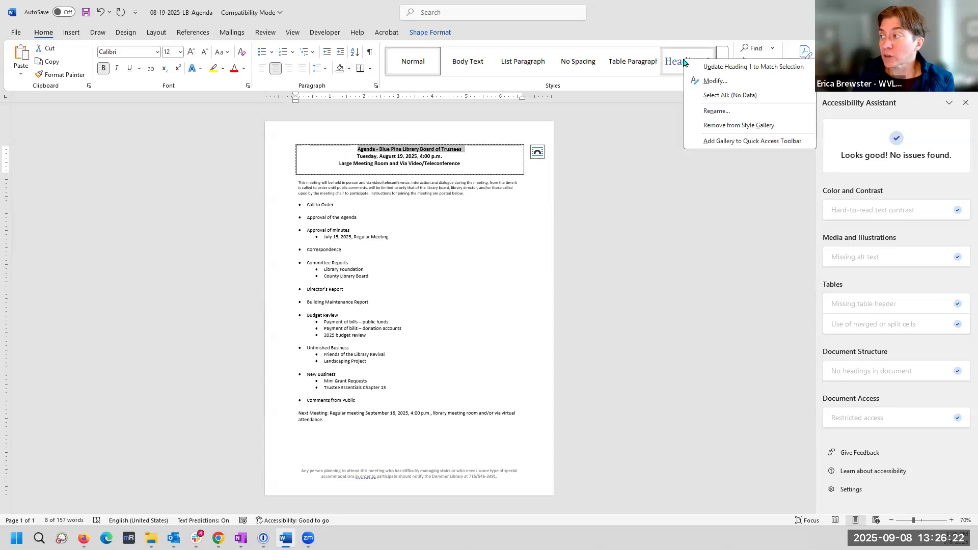
{"action": "left_click", "coordinate": [723, 68]}
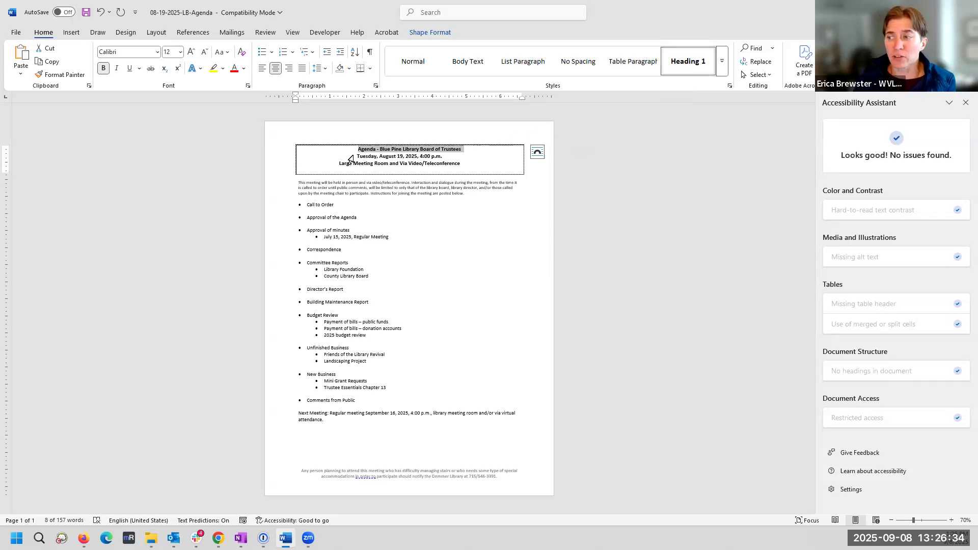
Check which styles are assigned to the date and location lines and to the introductory paragraph
{"action": "left_click_drag", "start_coordinate": [354, 157], "coordinate": [491, 162]}
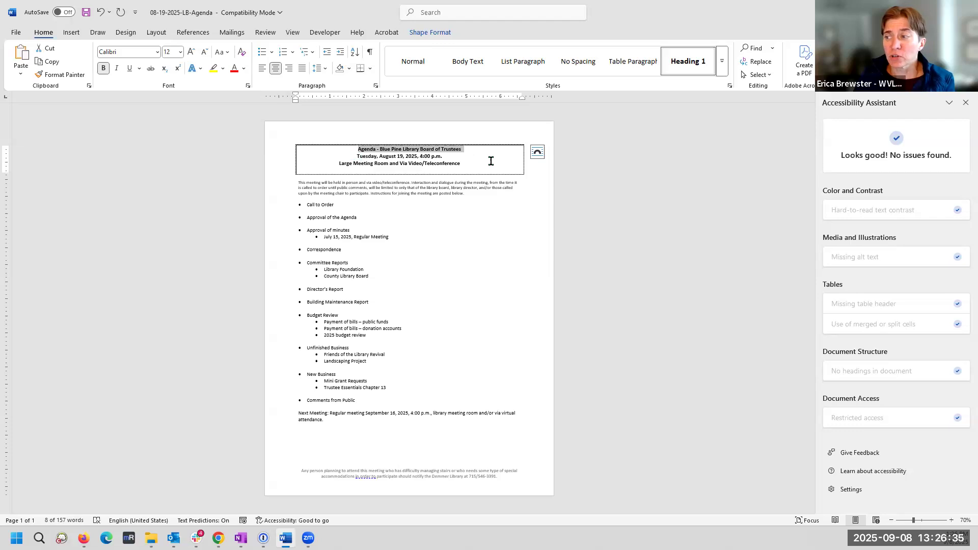
{"action": "left_click", "coordinate": [685, 70]}
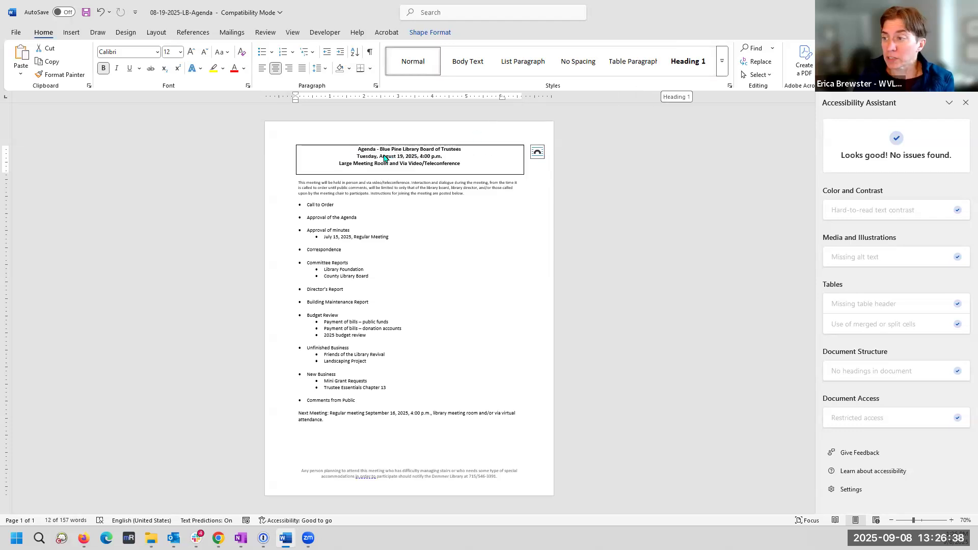
{"action": "left_click", "coordinate": [378, 188]}
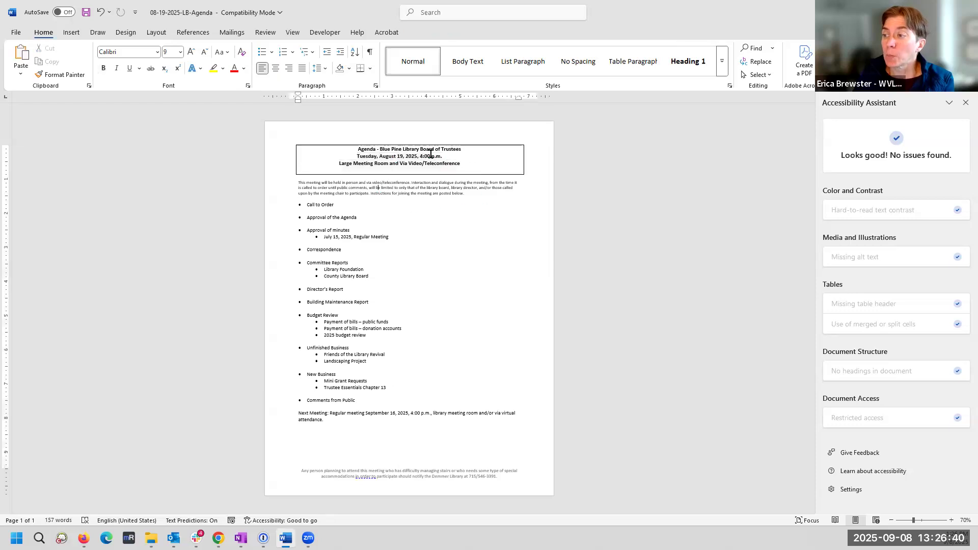
Remove the centered alignment from the "Agenda - Blue Pine Library Board of Trustees" heading so it sits at the left
{"action": "left_click", "coordinate": [359, 149]}
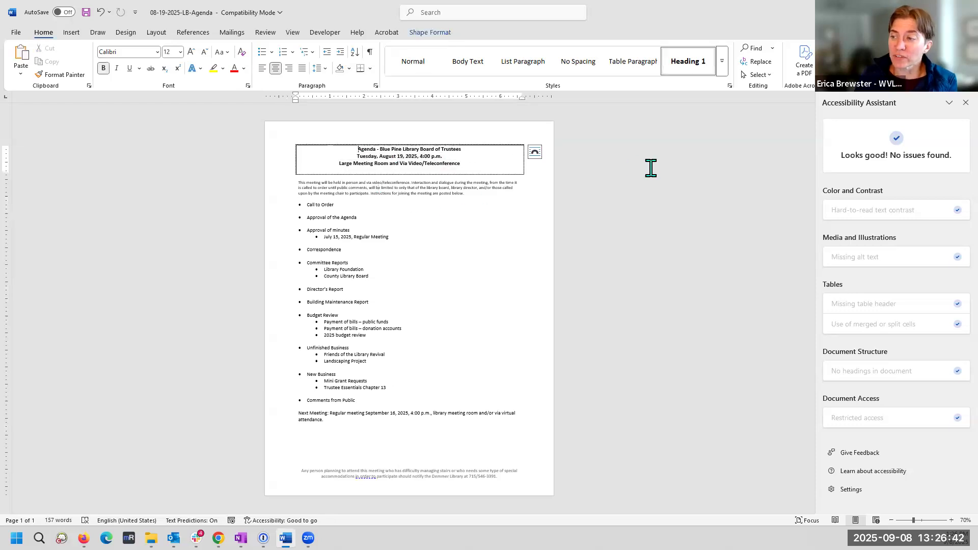
{"action": "key", "text": "BackSpace"}
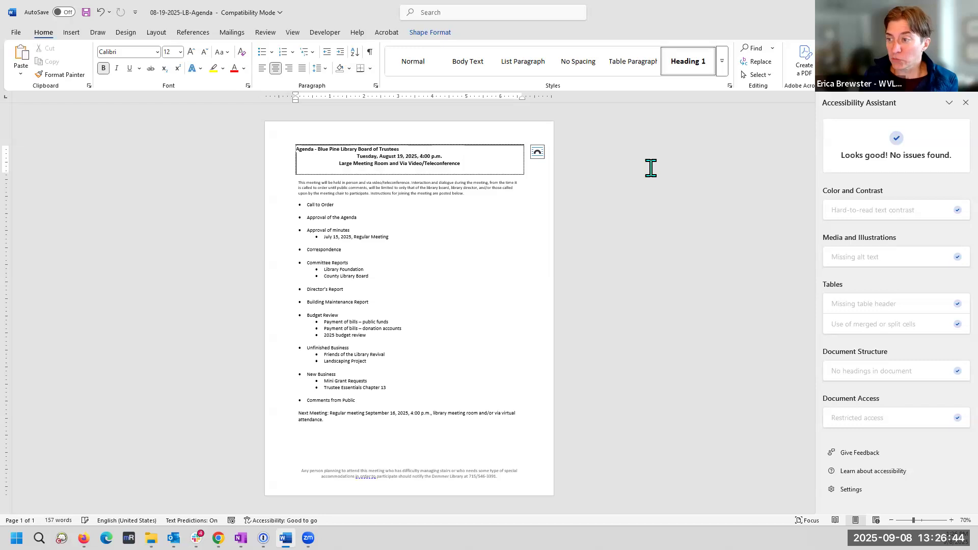
Center the "Agenda - Blue Pine Library Board of Trustees" heading again and keep the date line below it centered
{"action": "left_click", "coordinate": [276, 70]}
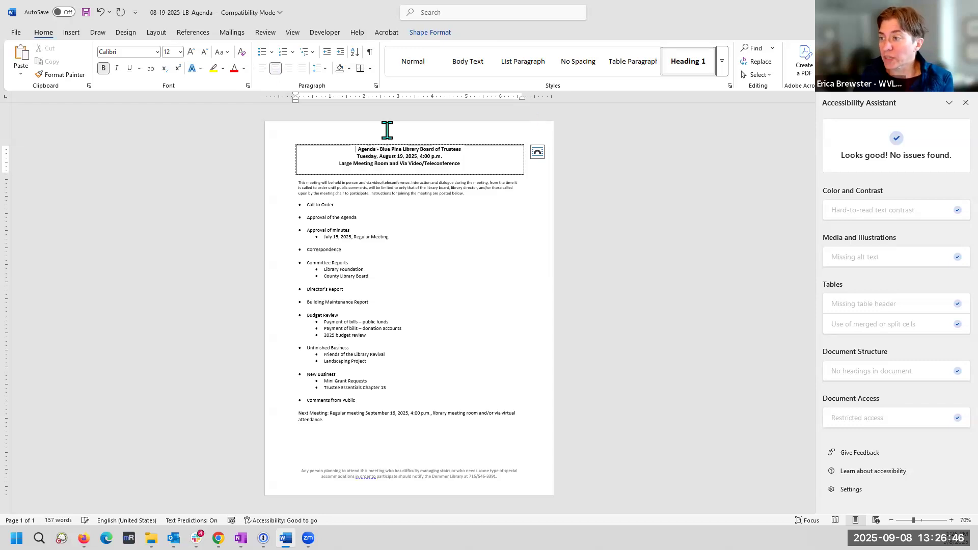
{"action": "left_click", "coordinate": [357, 157]}
{"action": "key", "text": "BackSpace"}
{"action": "left_click", "coordinate": [279, 68]}
{"action": "left_click", "coordinate": [334, 163]}
{"action": "key", "text": "Left"}
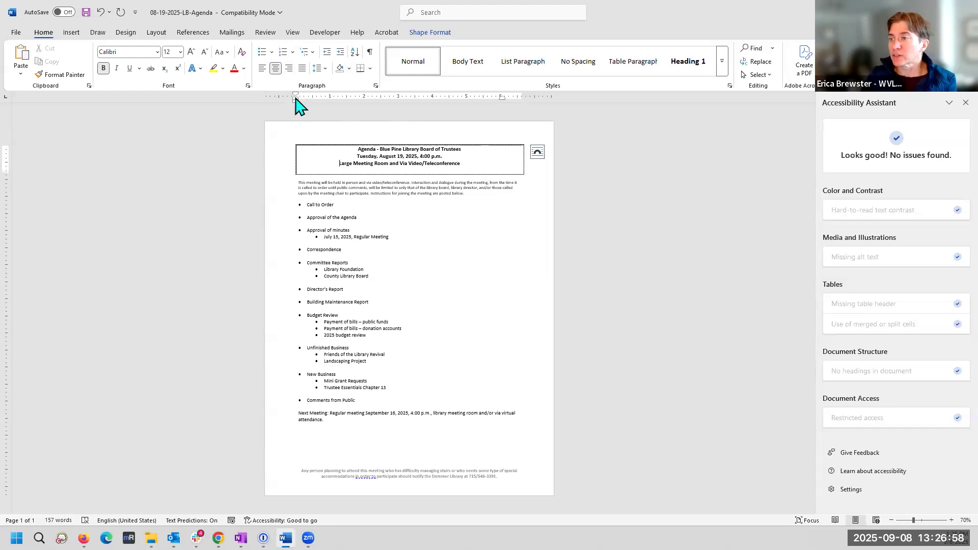
Move the left indent slightly outward and extend the right indent of the location line in the title box
{"action": "left_click_drag", "start_coordinate": [296, 99], "coordinate": [291, 95]}
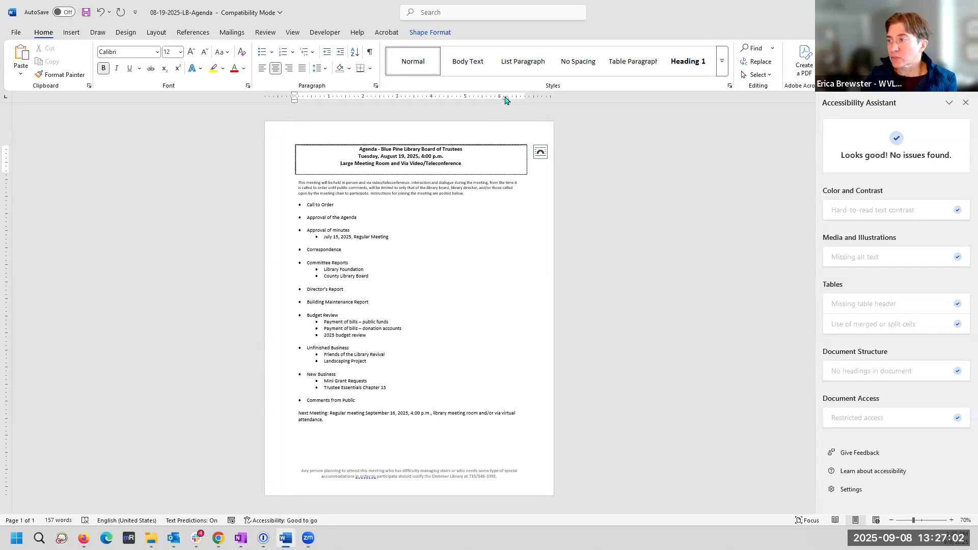
{"action": "mouse_move", "coordinate": [524, 95]}
{"action": "left_mouse_down"}
{"action": "mouse_move", "coordinate": [537, 95]}
{"action": "mouse_move", "coordinate": [518, 96]}
{"action": "mouse_move", "coordinate": [527, 97]}
{"action": "left_mouse_up"}
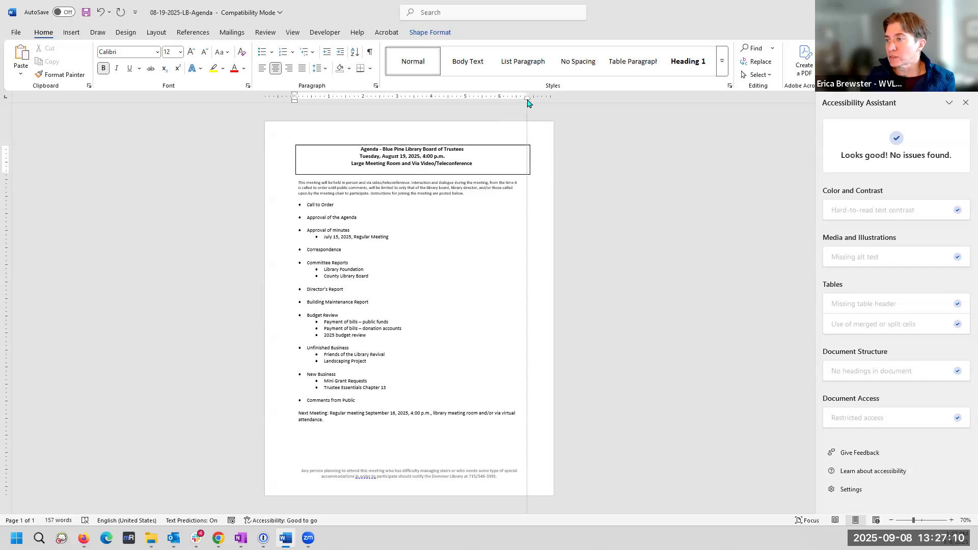
{"action": "left_click", "coordinate": [630, 134]}
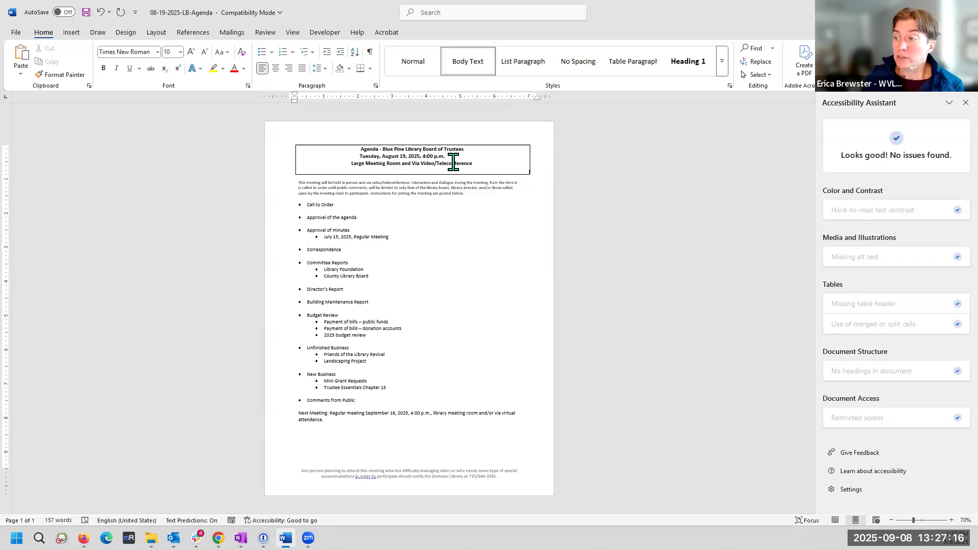
Browse the font choices for the "Agenda - Blue Pine Library Board of Trustees" line without changing its font, keeping the Heading 1 style
{"action": "left_click", "coordinate": [434, 148]}
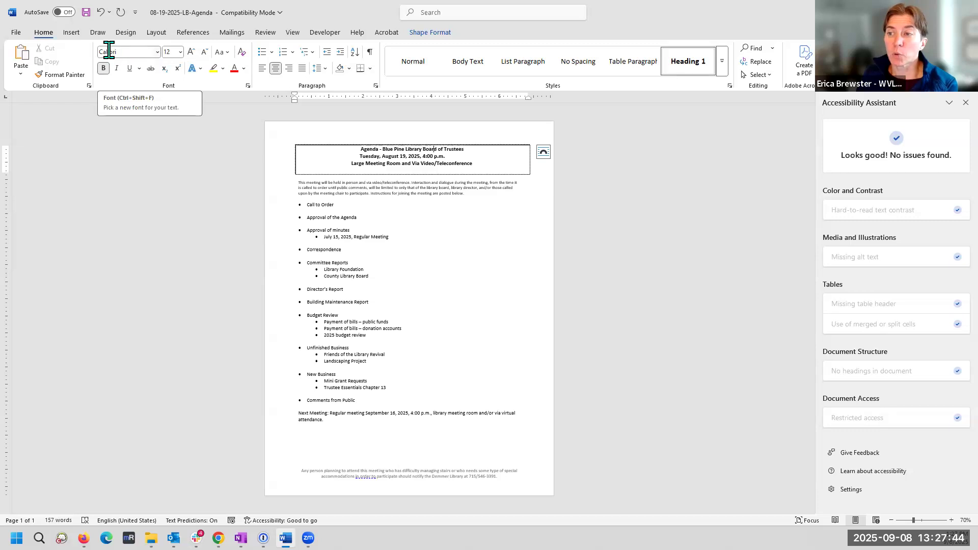
{"action": "left_click", "coordinate": [157, 53]}
{"action": "left_click_drag", "start_coordinate": [244, 147], "coordinate": [257, 46]}
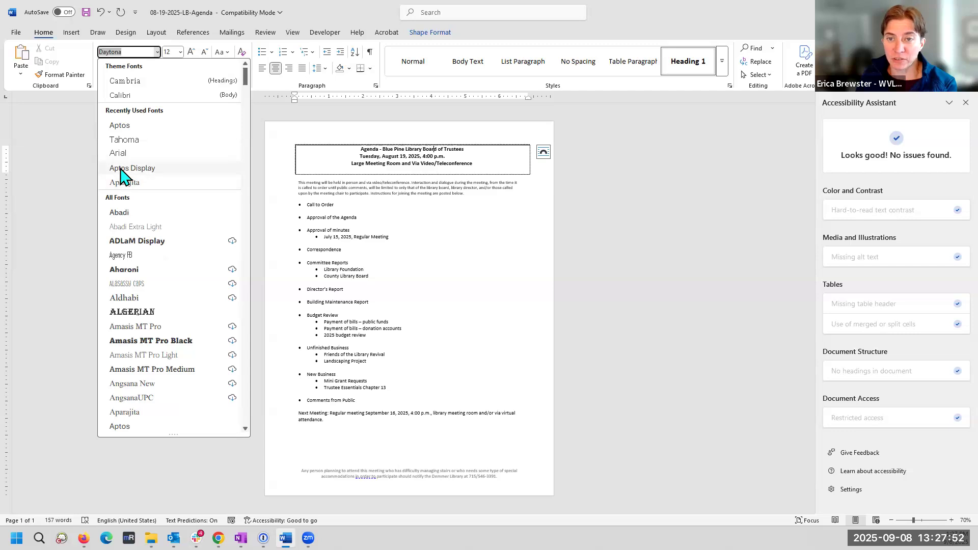
{"action": "left_click", "coordinate": [658, 197]}
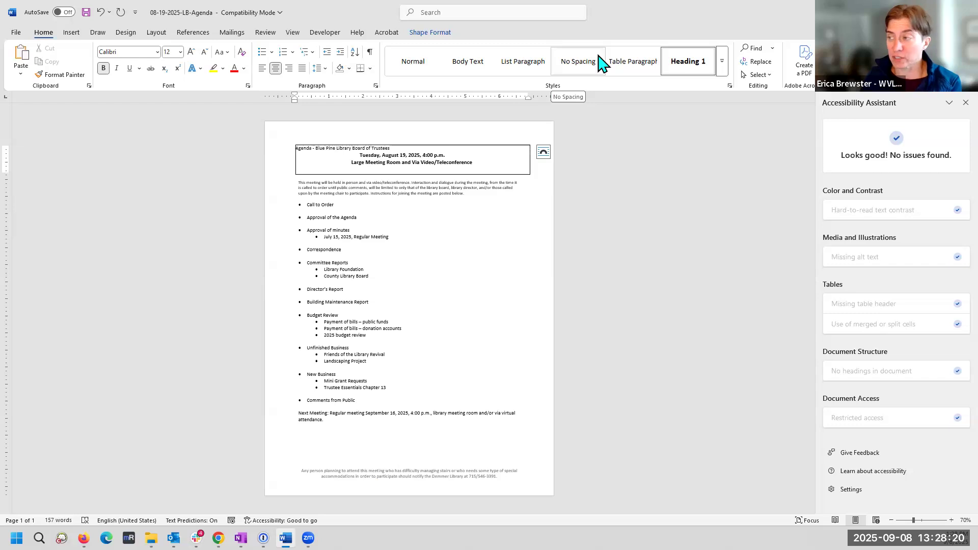
{"action": "left_click", "coordinate": [706, 65]}
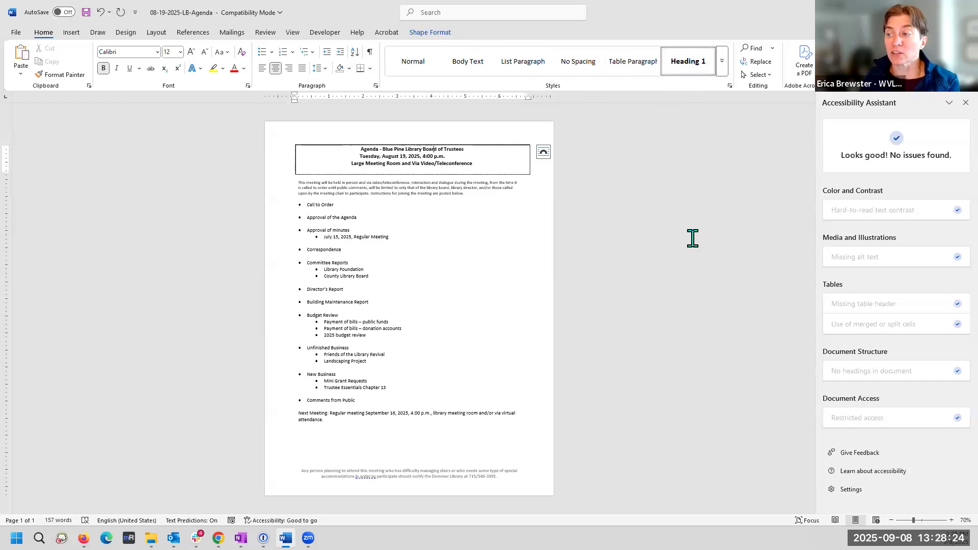
Pull in the right indent of all three lines in the title box together
{"action": "triple_click", "coordinate": [471, 159]}
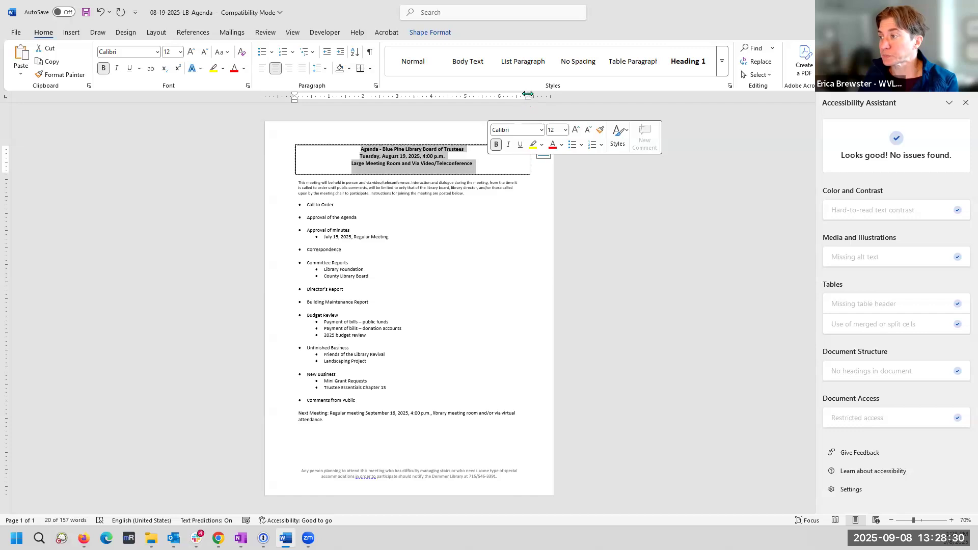
{"action": "left_click_drag", "start_coordinate": [532, 94], "coordinate": [526, 94]}
{"action": "left_click", "coordinate": [356, 153]}
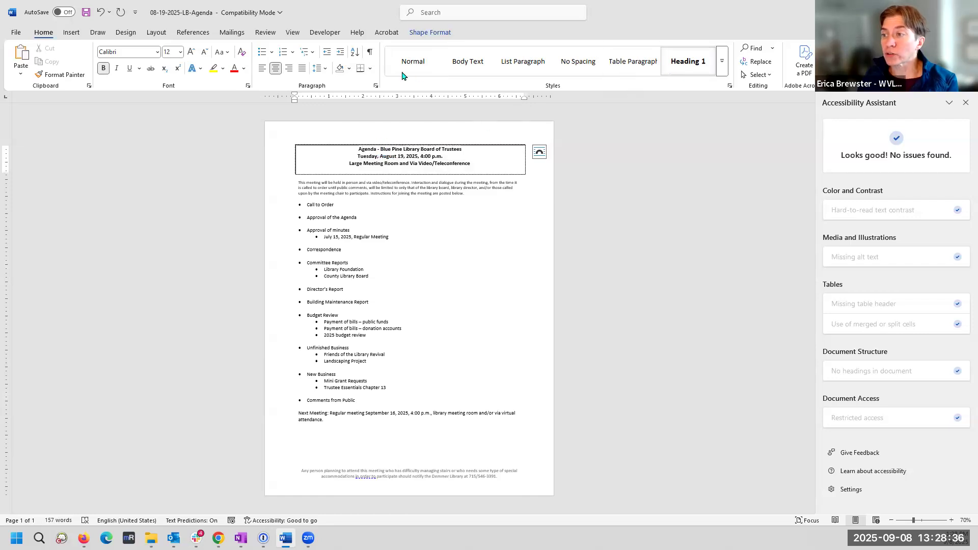
Try left and right alignment on the "Agenda - Blue Pine Library Board of Trustees" heading and return it to centered
{"action": "left_click", "coordinate": [262, 68]}
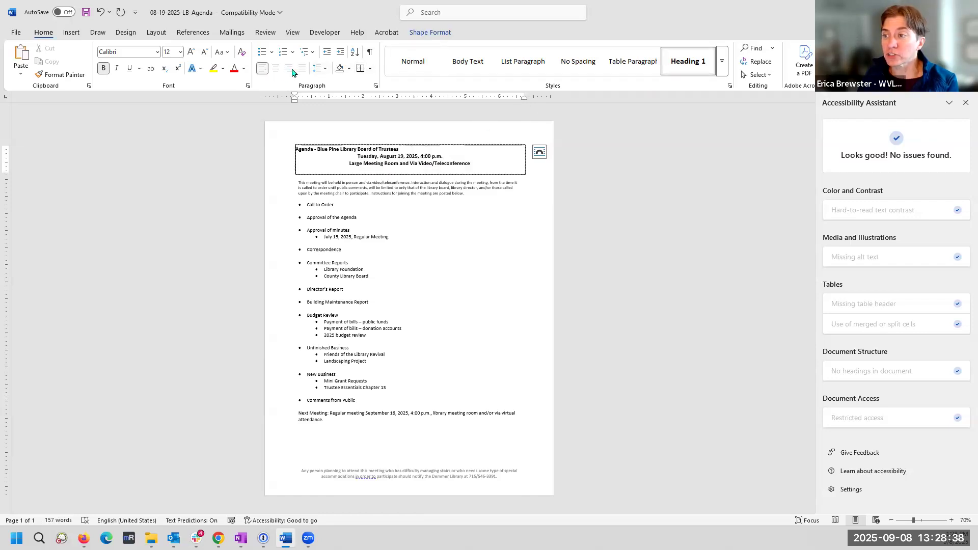
{"action": "left_click", "coordinate": [290, 72]}
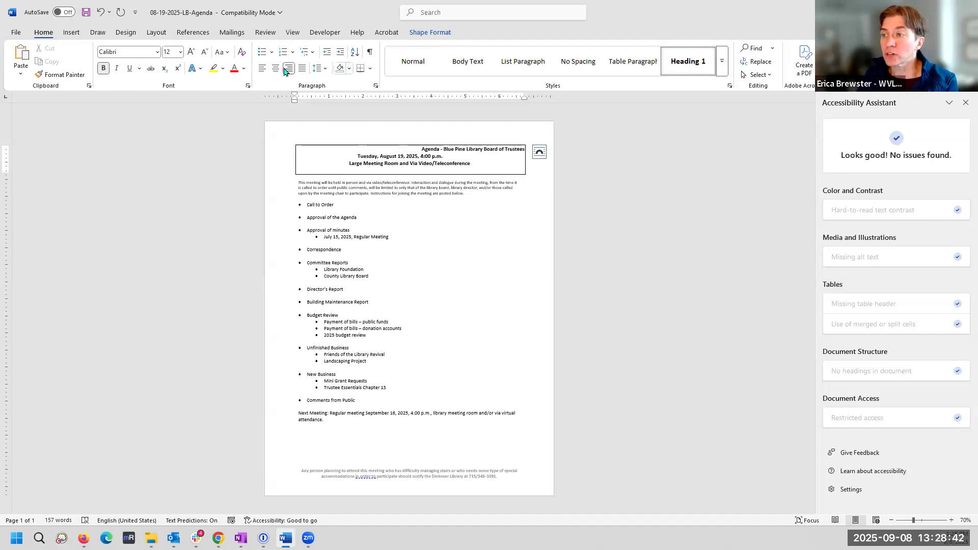
{"action": "left_click", "coordinate": [275, 69]}
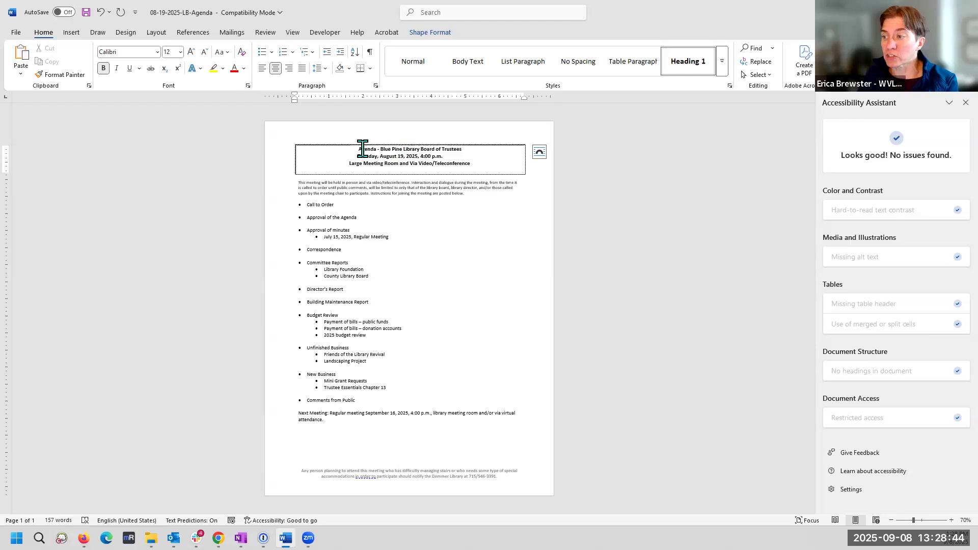
Show the Navigation pane to check which headings the document contains
{"action": "left_click_drag", "start_coordinate": [358, 149], "coordinate": [451, 153]}
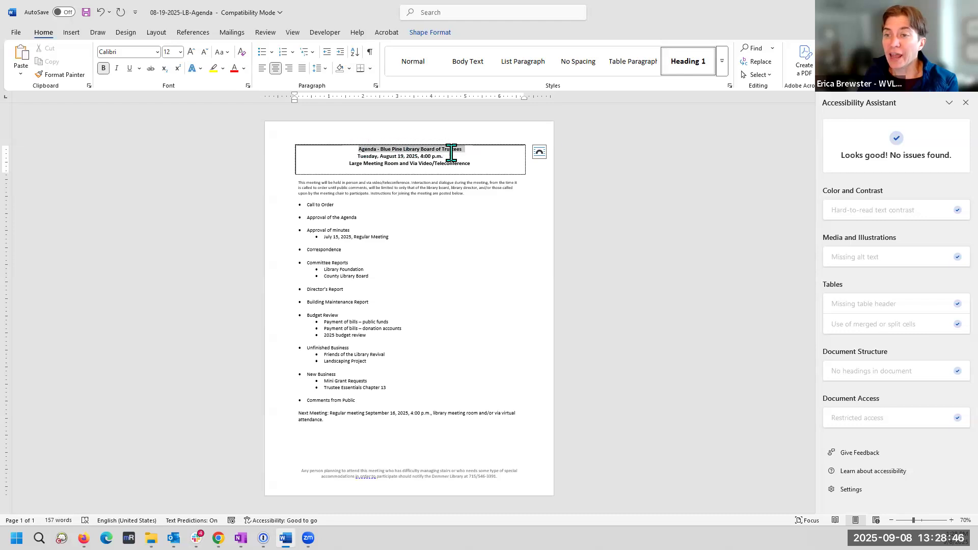
{"action": "left_click", "coordinate": [175, 135]}
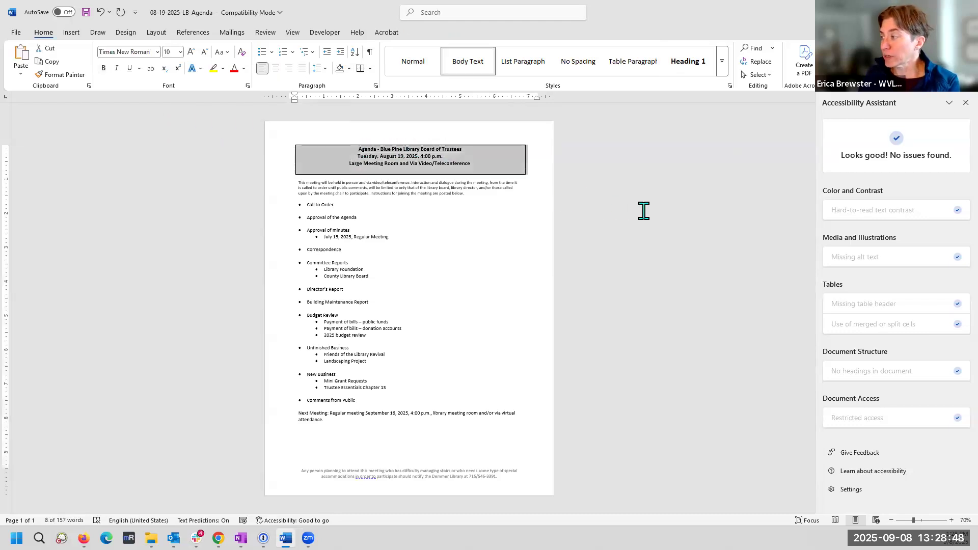
{"action": "left_click", "coordinate": [467, 145]}
{"action": "left_click", "coordinate": [265, 32]}
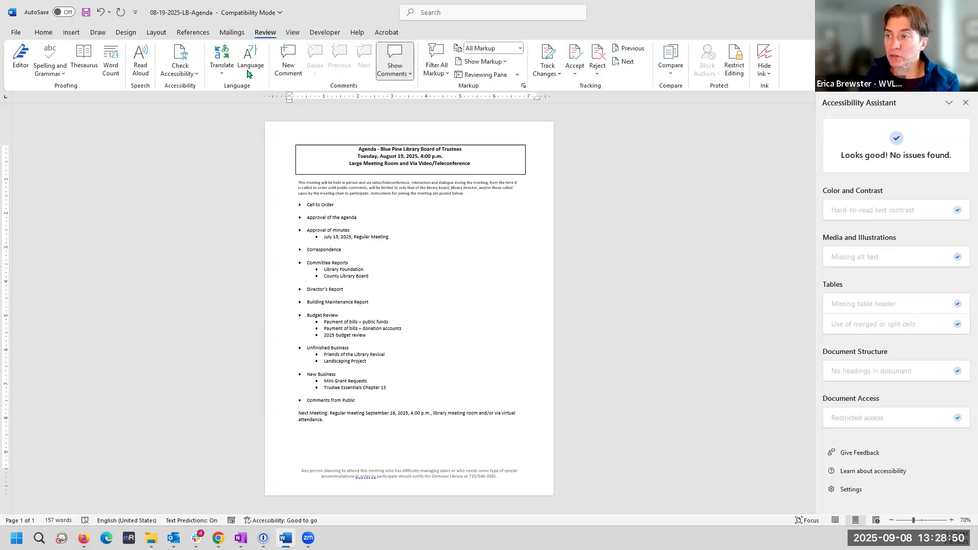
{"action": "left_click", "coordinate": [183, 70]}
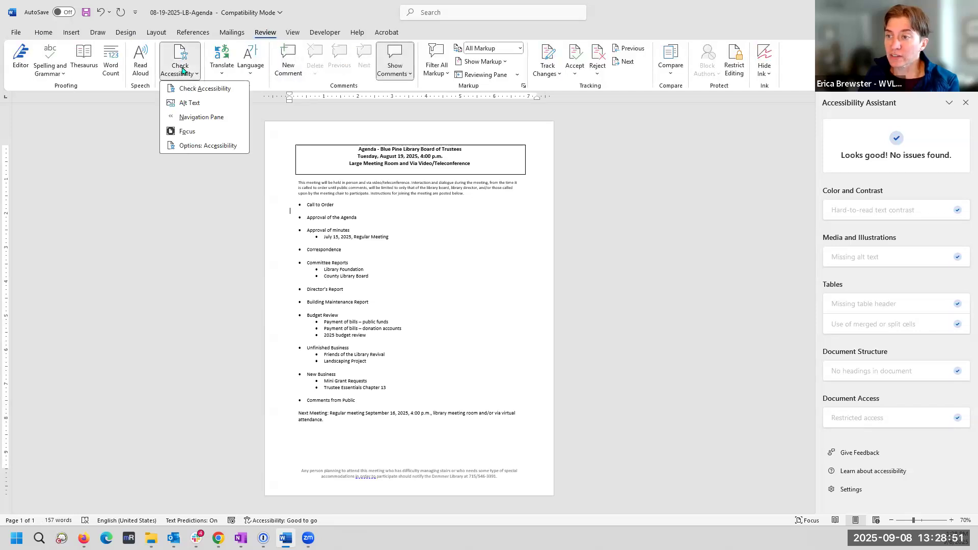
{"action": "left_click", "coordinate": [176, 116]}
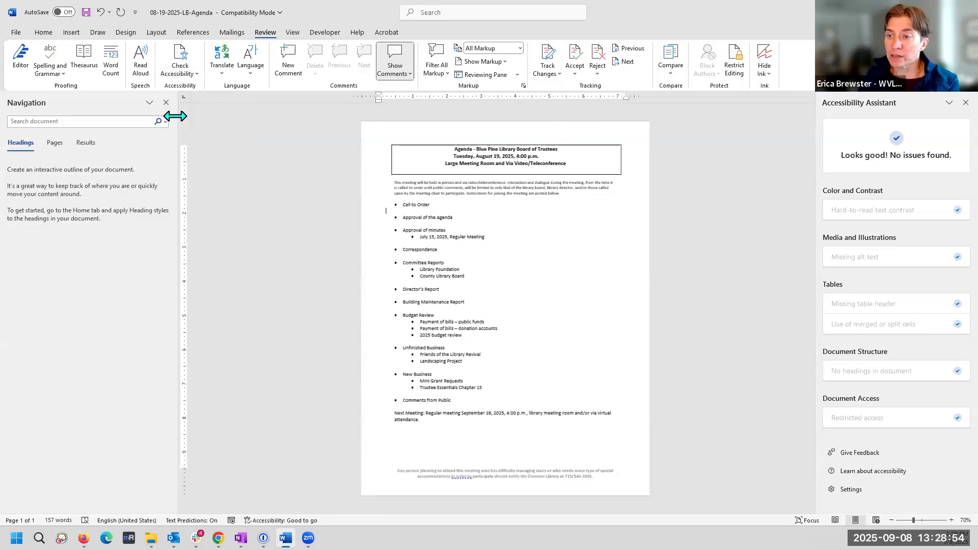
Reapply the Heading 1 style to the "Agenda - Blue Pine Library Board of Trustees" line
{"action": "left_click", "coordinate": [473, 149]}
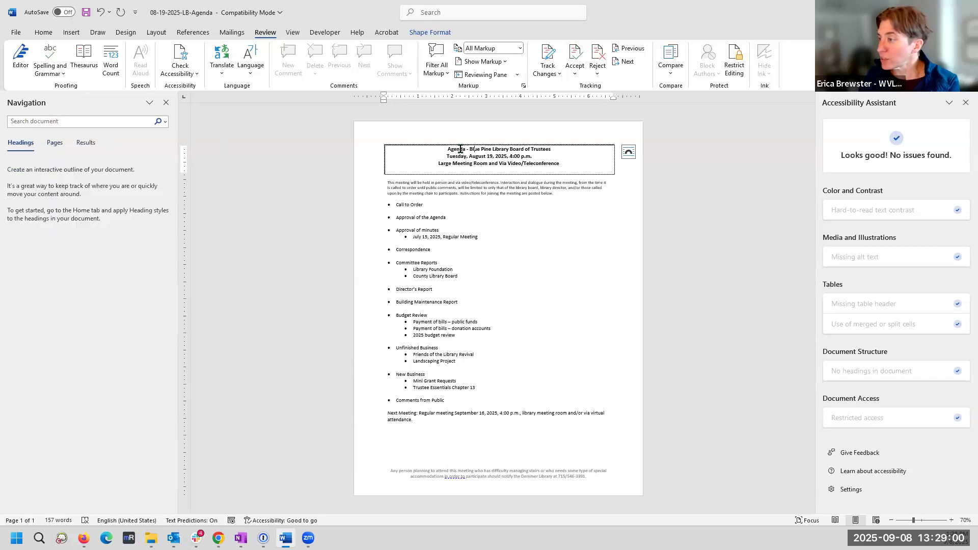
{"action": "left_click", "coordinate": [43, 32]}
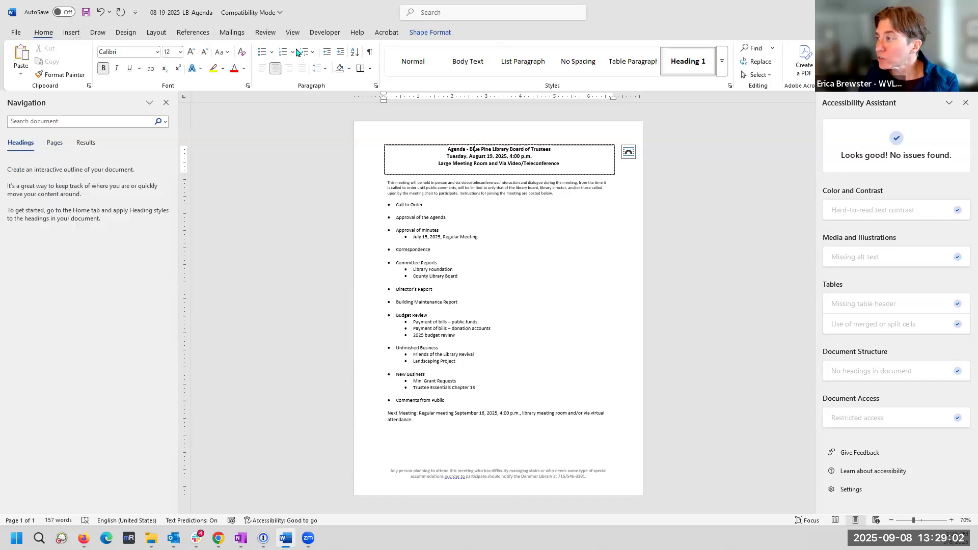
{"action": "left_click", "coordinate": [671, 62]}
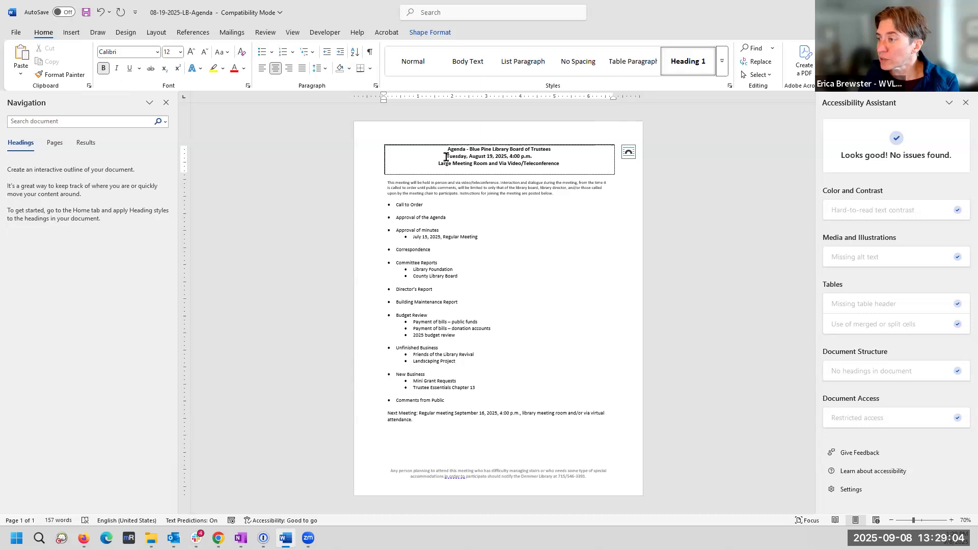
Remove the bullet from "Call to Order" while keeping its text indented like the other agenda items
{"action": "triple_click", "coordinate": [426, 204]}
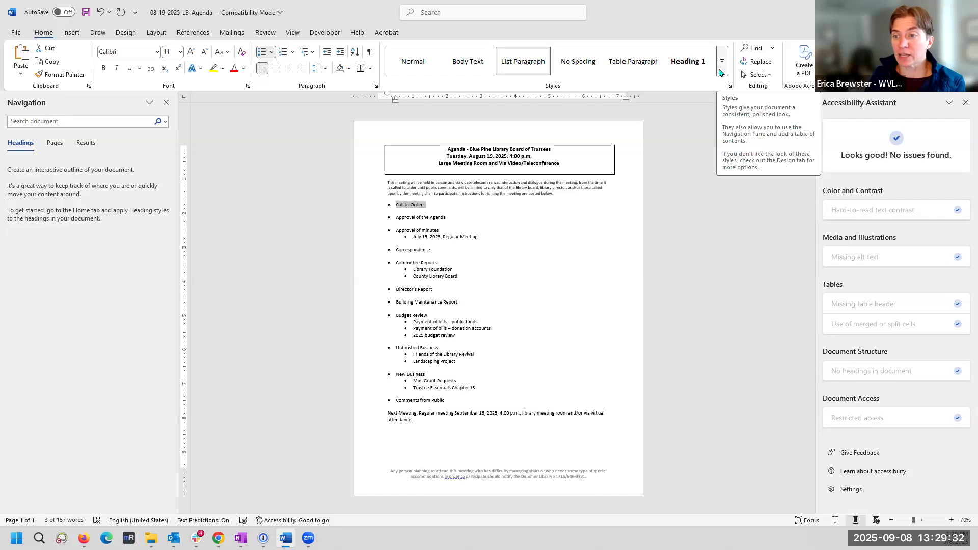
{"action": "left_click", "coordinate": [395, 204]}
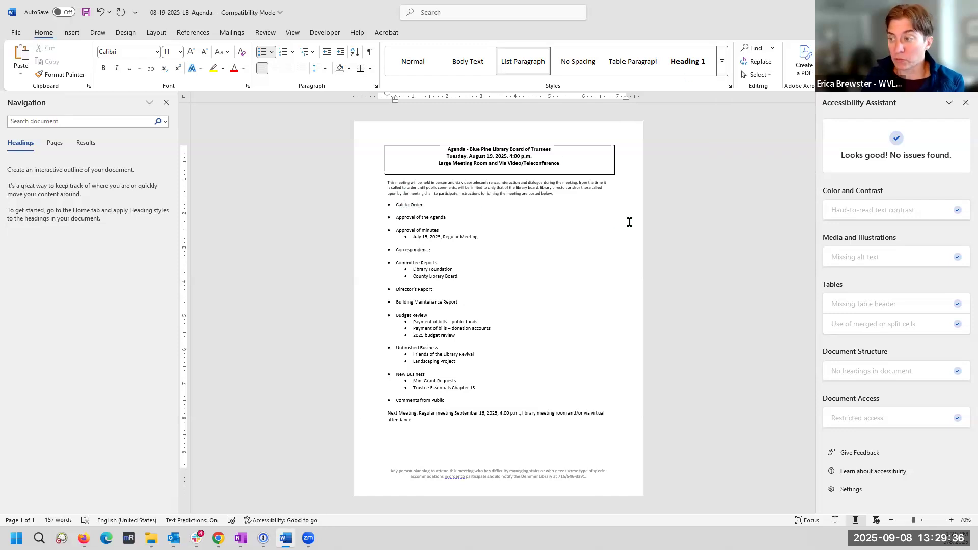
{"action": "key", "text": "BackSpace"}
{"action": "key", "text": "BackSpace"}
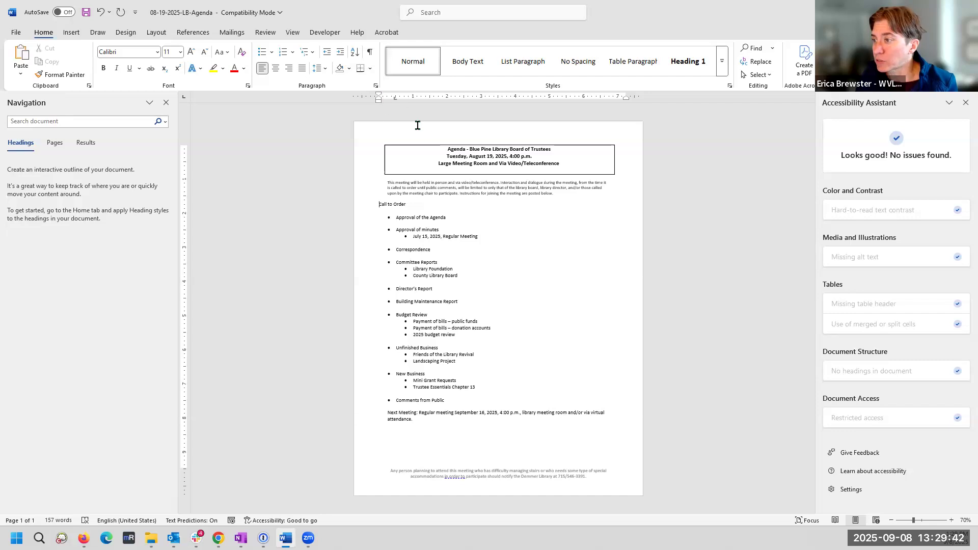
{"action": "key", "text": "ctrl+z"}
Remove the bullets from "Approval of the Agenda", "Approval of minutes" and "Correspondence", keeping their text and indentation
{"action": "left_click", "coordinate": [394, 217]}
{"action": "key", "text": "BackSpace"}
{"action": "left_click", "coordinate": [397, 229]}
{"action": "key", "text": "BackSpace"}
{"action": "key", "text": "Down"}
{"action": "key", "text": "Down"}
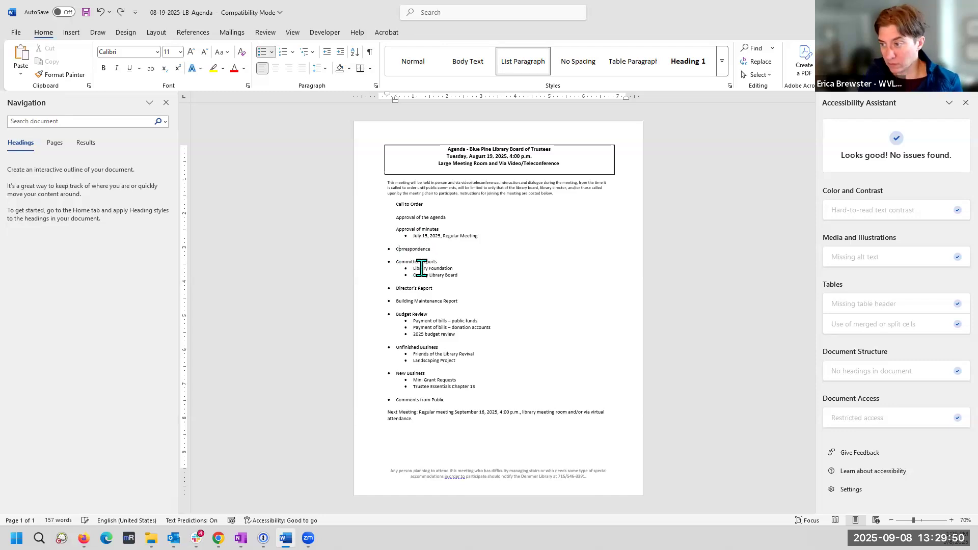
{"action": "key", "text": "BackSpace"}
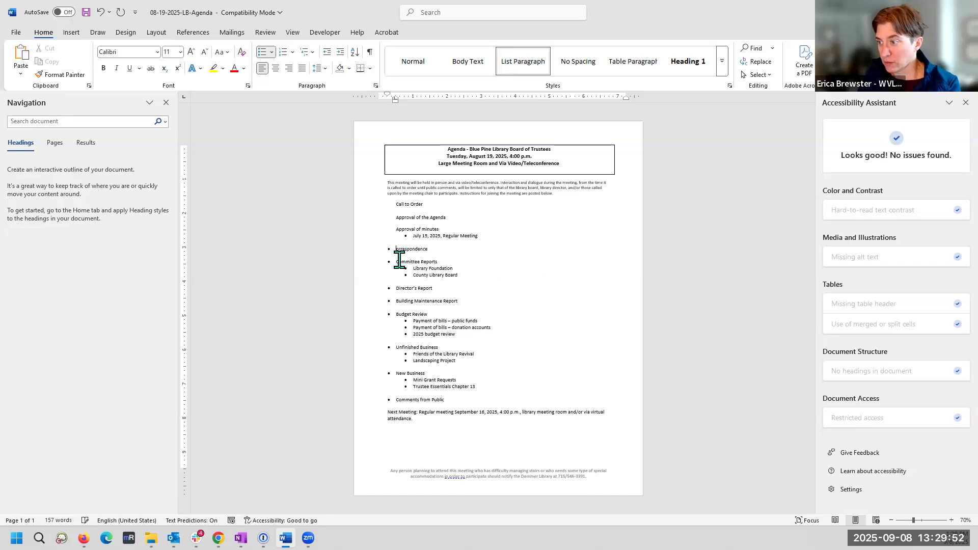
{"action": "key", "text": "ctrl+z"}
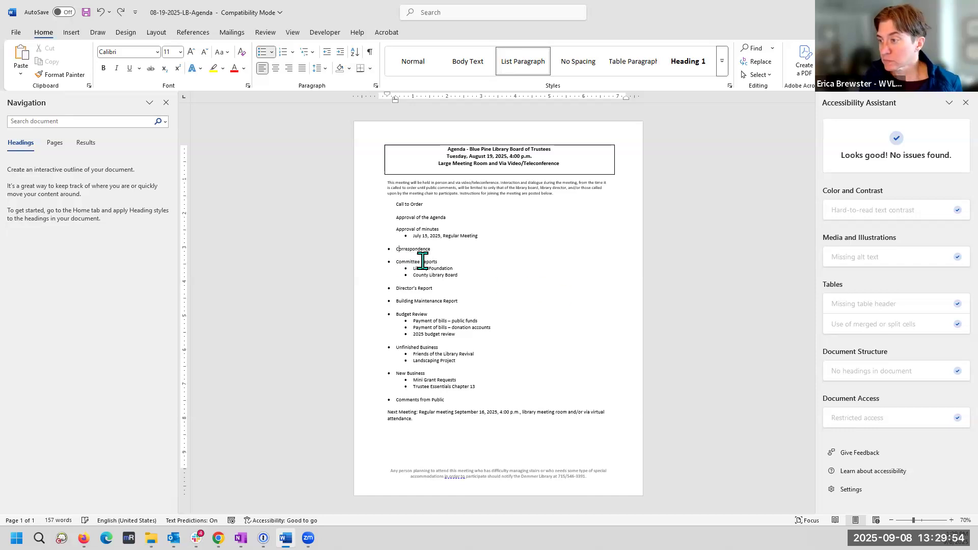
{"action": "key", "text": "BackSpace"}
Remove the bullets from "Committee Reports", "Director's Report", "Building Maintenance Report" and "Budget Review", leaving their sub-items bulleted
{"action": "left_click", "coordinate": [393, 261]}
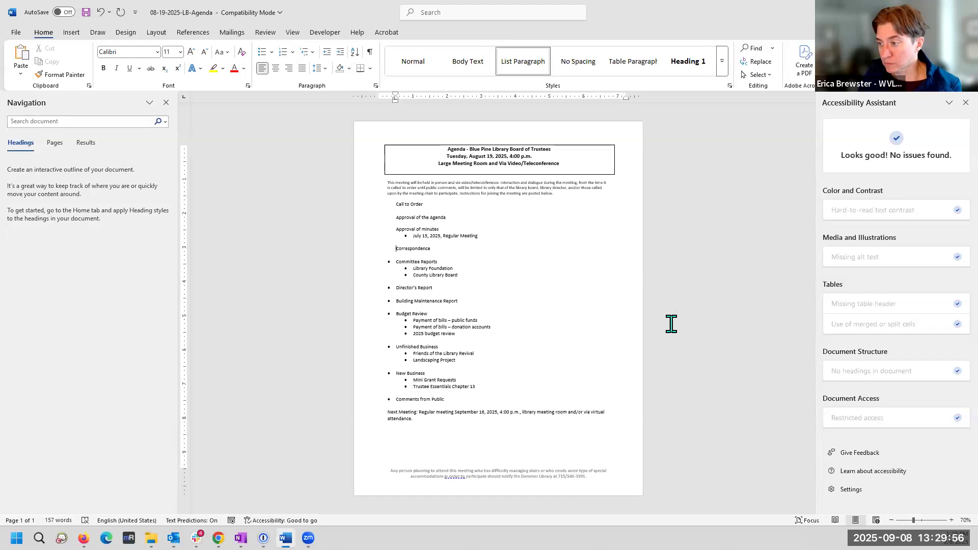
{"action": "key", "text": "BackSpace"}
{"action": "left_click", "coordinate": [395, 287]}
{"action": "key", "text": "BackSpace"}
{"action": "left_click", "coordinate": [394, 303]}
{"action": "key", "text": "BackSpace"}
{"action": "left_click", "coordinate": [395, 312]}
{"action": "key", "text": "BackSpace"}
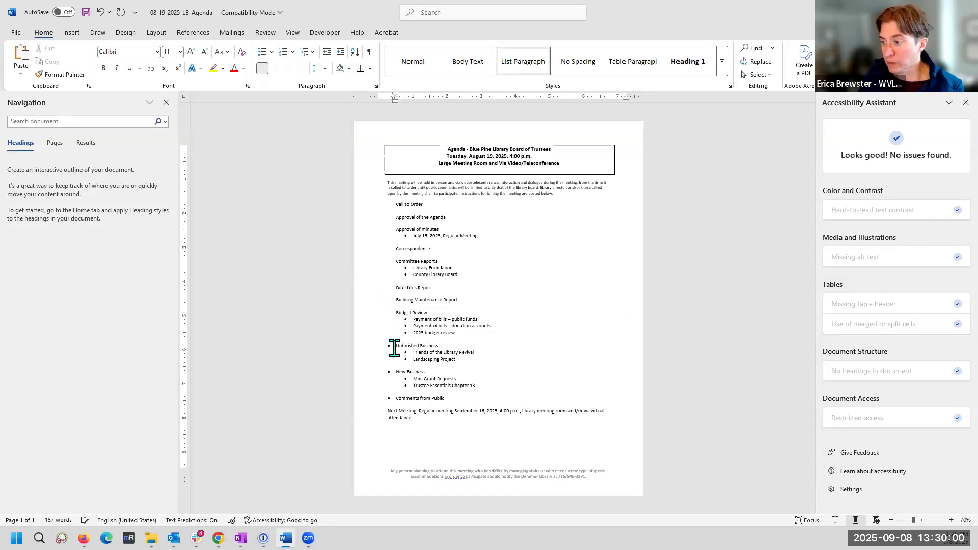
Remove the bullets from "Unfinished Business", "New Business" and "Comments from Public", leaving their sub-items bulleted
{"action": "left_click", "coordinate": [395, 346]}
{"action": "key", "text": "BackSpace"}
{"action": "left_click", "coordinate": [396, 371]}
{"action": "key", "text": "BackSpace"}
{"action": "left_click", "coordinate": [396, 398]}
{"action": "key", "text": "BackSpace"}
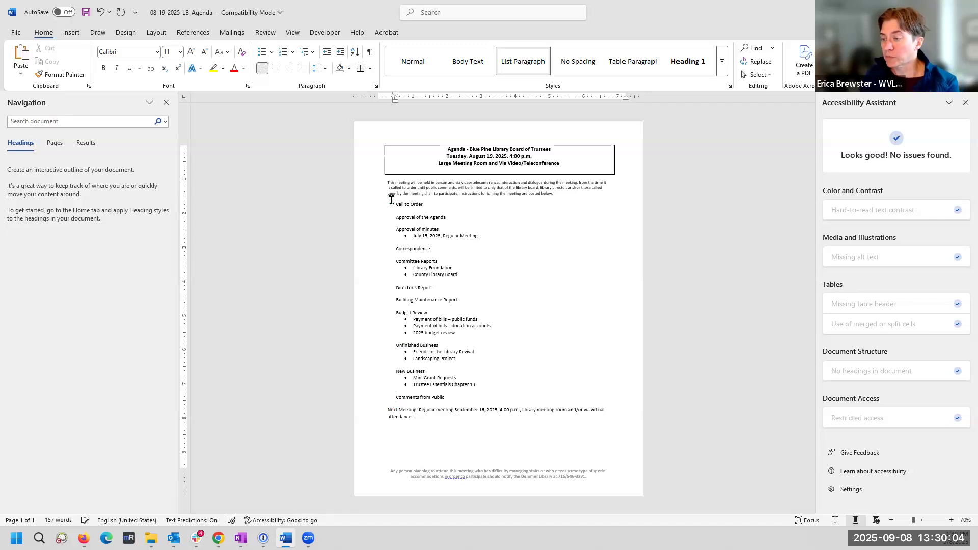
Update the Heading 2 style to match the formatting of the "Call to Order" line
{"action": "triple_click", "coordinate": [393, 204]}
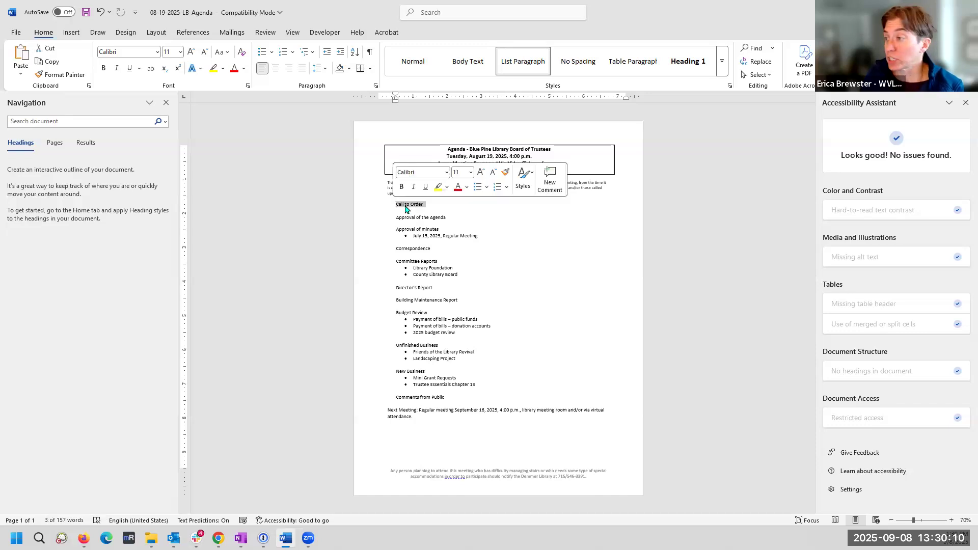
{"action": "left_click", "coordinate": [723, 63]}
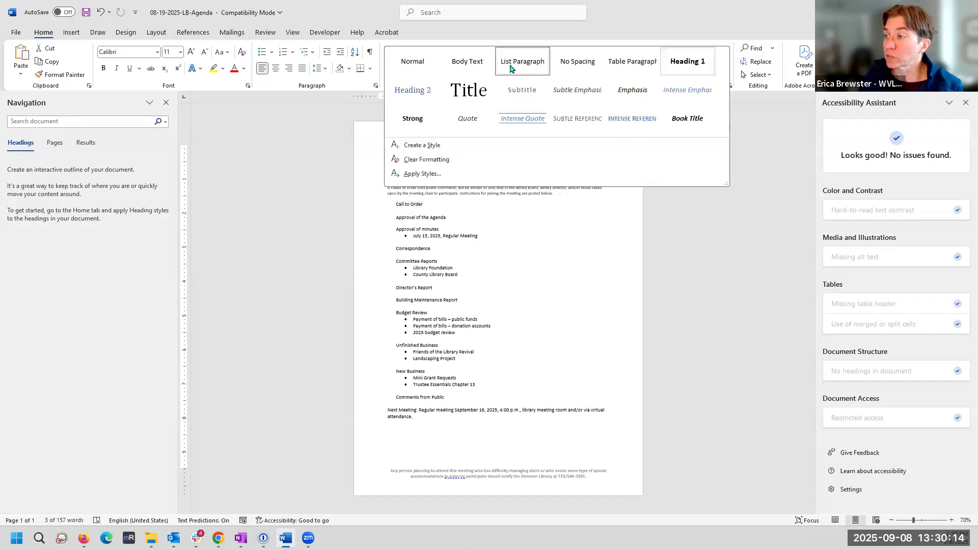
{"action": "right_click", "coordinate": [412, 95]}
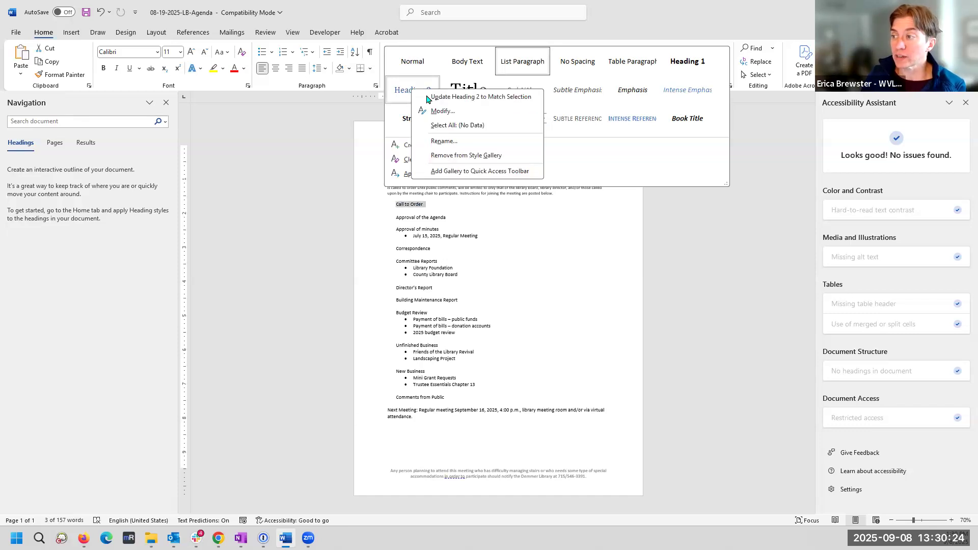
{"action": "left_click", "coordinate": [434, 96]}
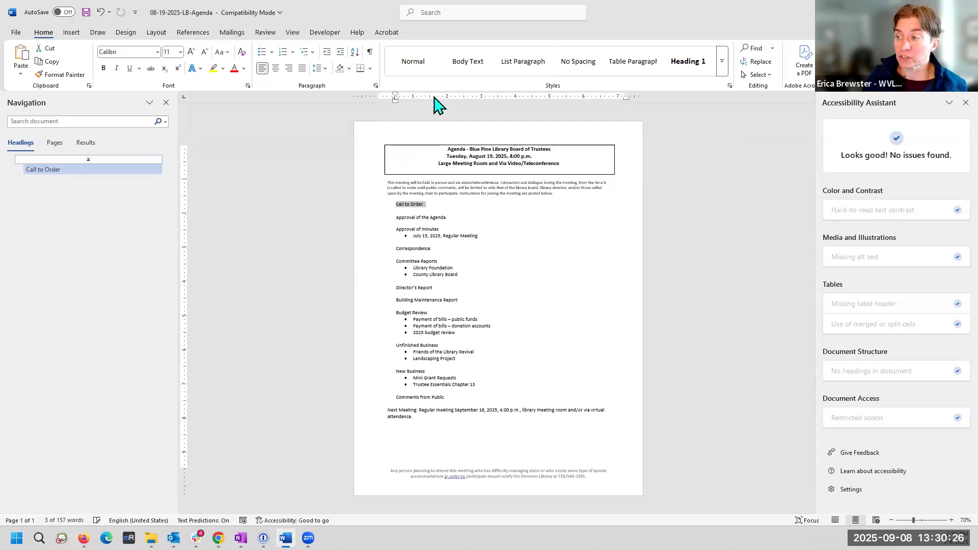
Apply the Heading 2 style to the "Approval of the Agenda" line
{"action": "left_click", "coordinate": [91, 160]}
{"action": "left_click", "coordinate": [90, 171]}
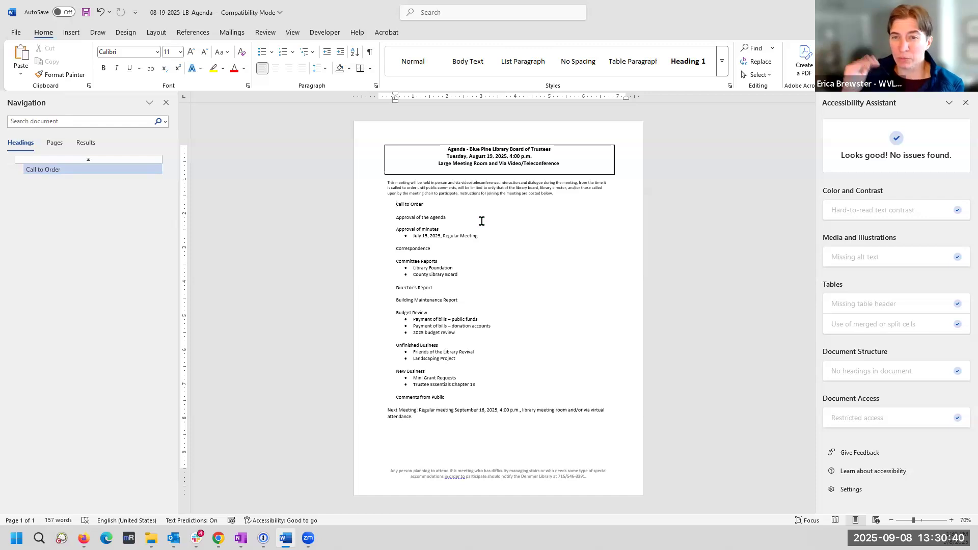
{"action": "left_click_drag", "start_coordinate": [392, 217], "coordinate": [448, 221]}
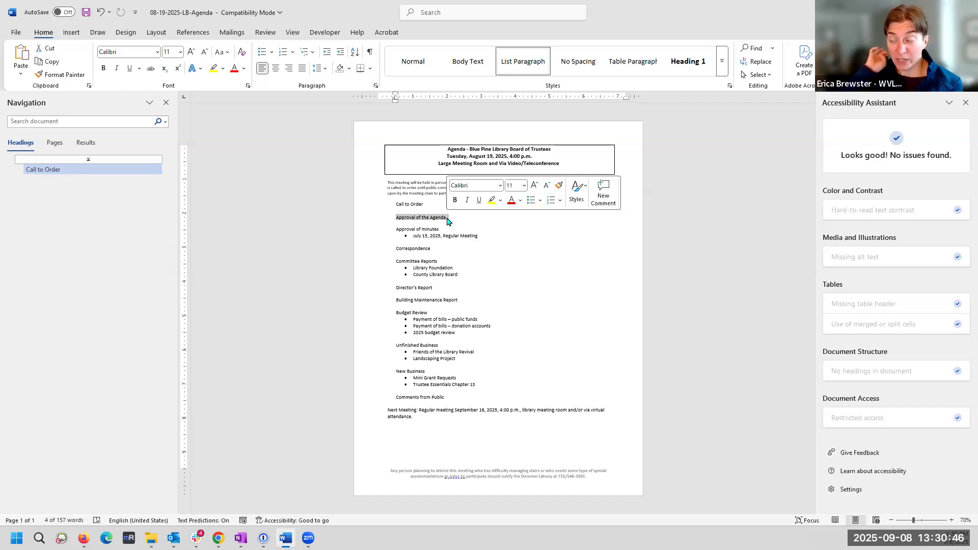
{"action": "left_click", "coordinate": [399, 203]}
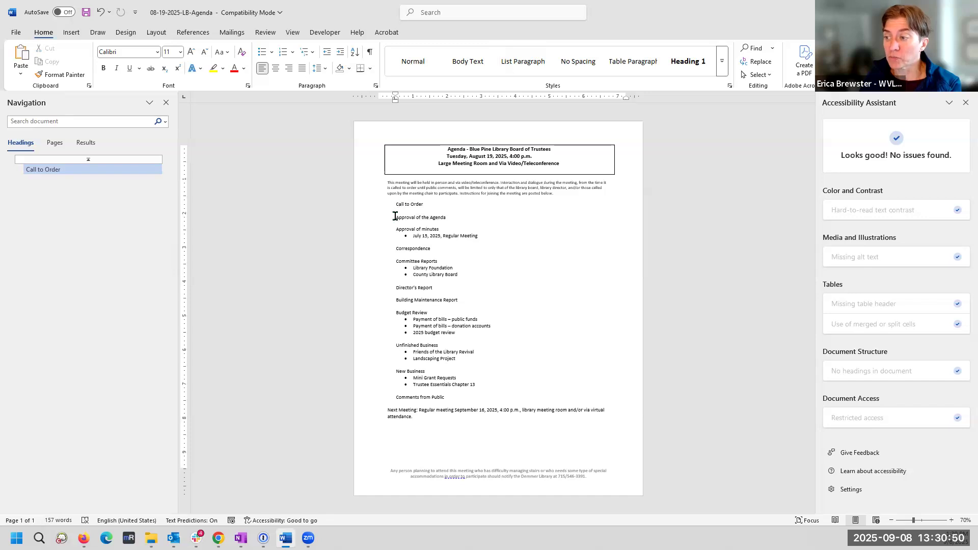
{"action": "triple_click", "coordinate": [430, 219]}
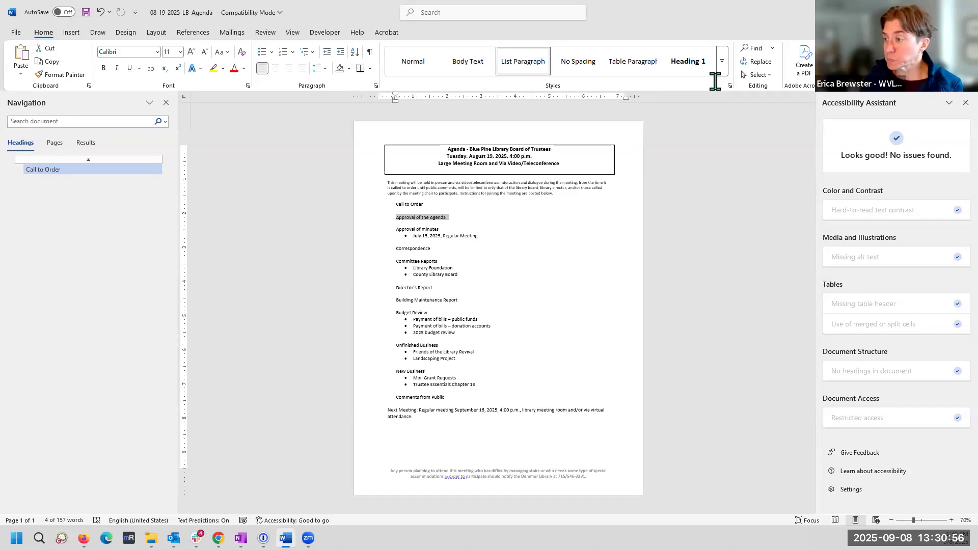
{"action": "left_click", "coordinate": [722, 67]}
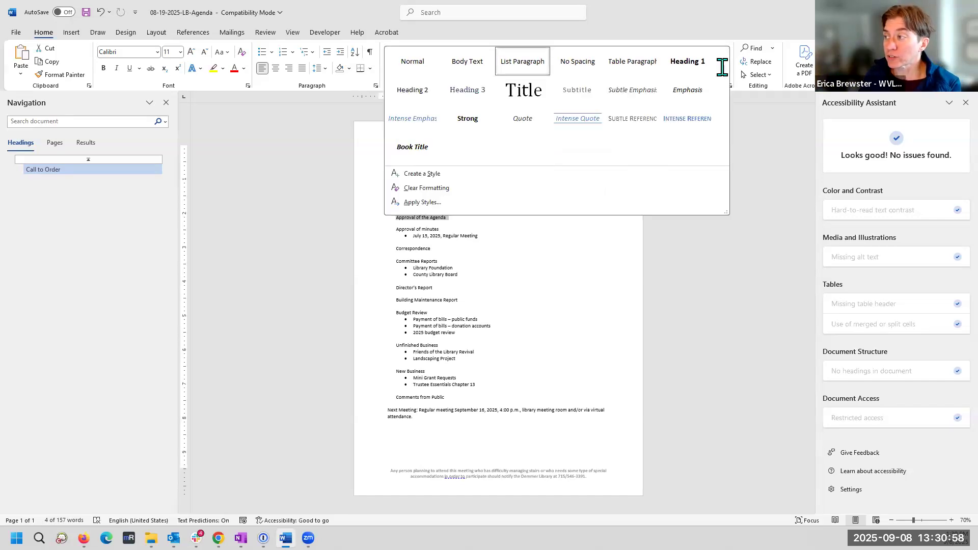
{"action": "left_click", "coordinate": [408, 94]}
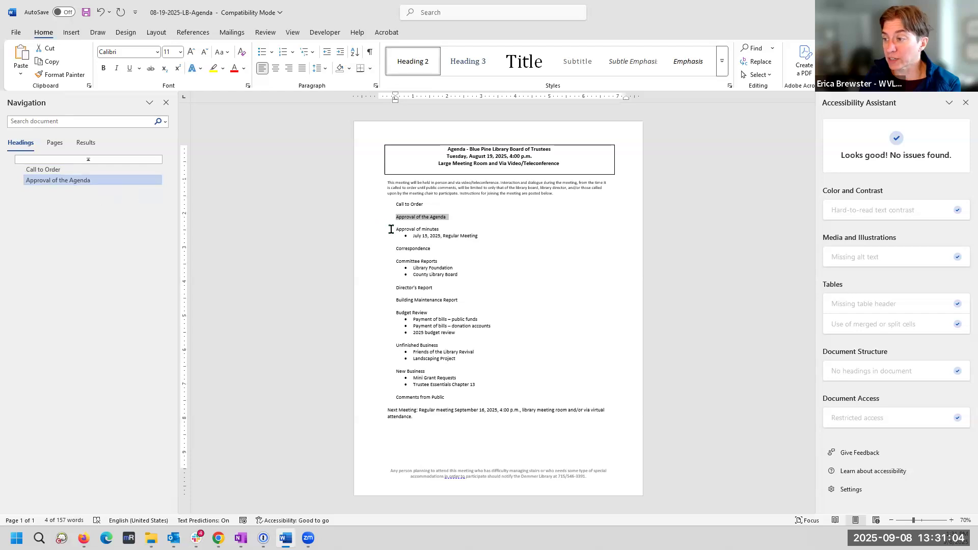
Apply the Heading 2 style to "Approval of minutes" and delete the blank line between "Call to Order" and "Approval of the Agenda"
{"action": "left_click_drag", "start_coordinate": [396, 229], "coordinate": [439, 229]}
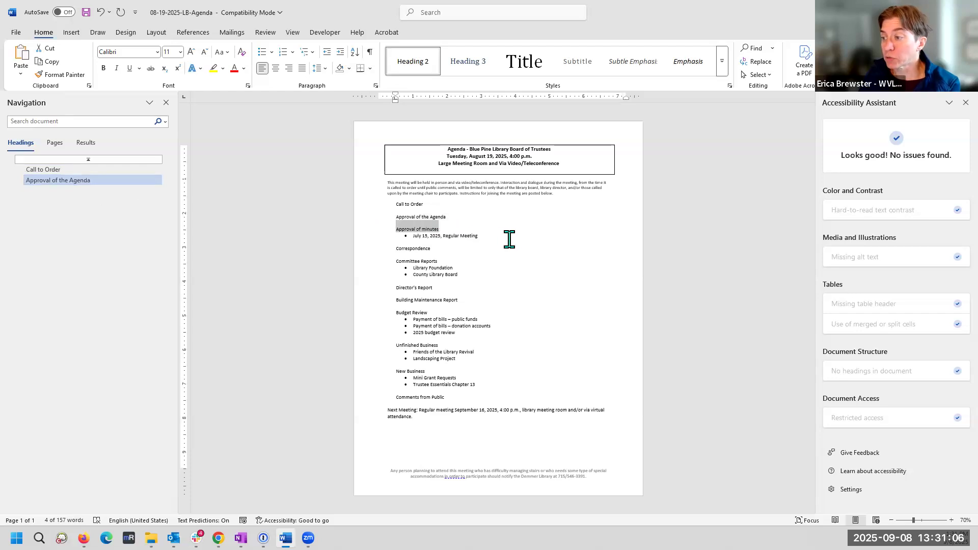
{"action": "left_click", "coordinate": [419, 64]}
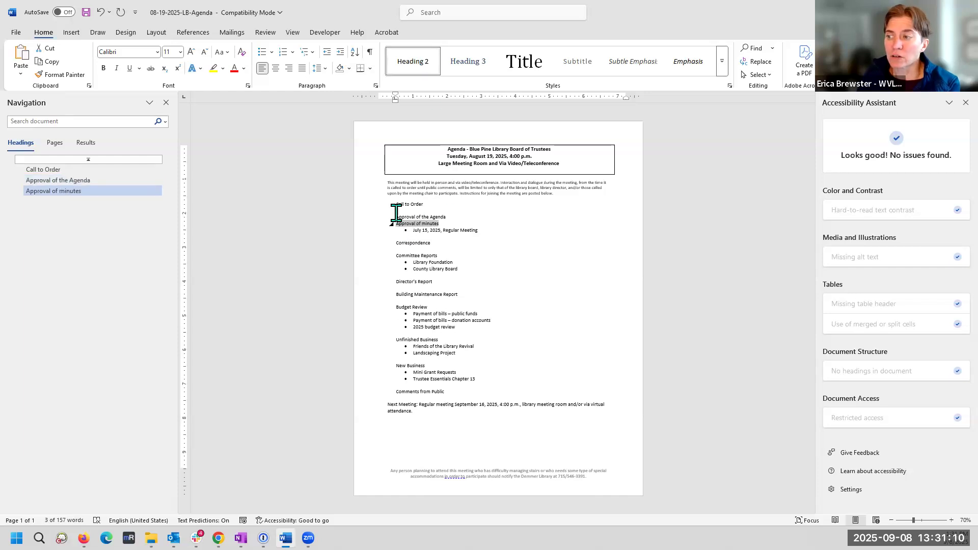
{"action": "left_click", "coordinate": [452, 211]}
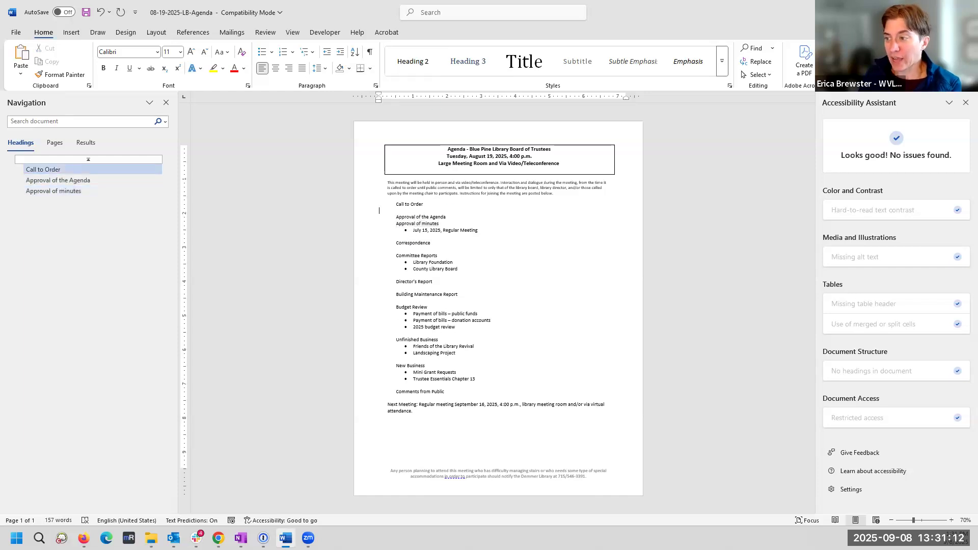
{"action": "key", "text": "BackSpace"}
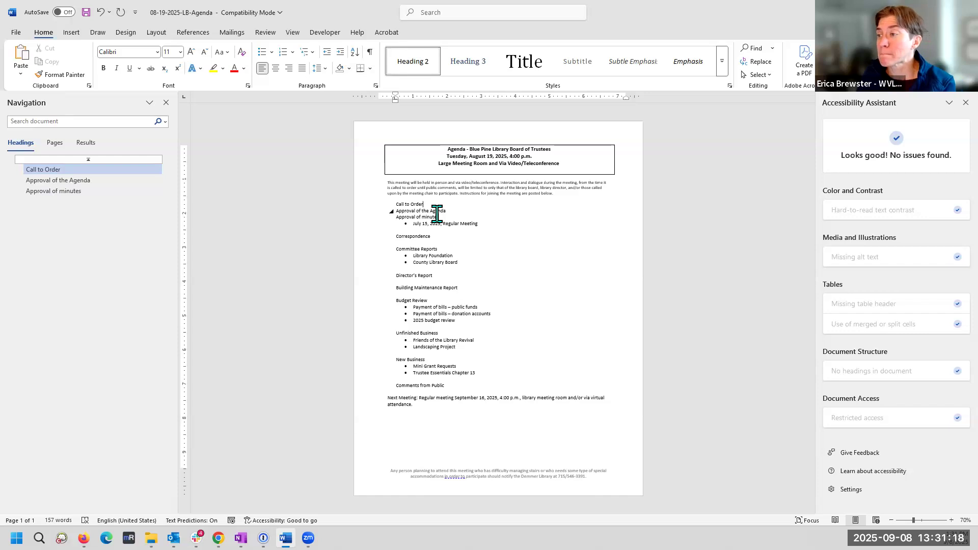
Show the formatting marks and try adding blank paragraphs above "Call to Order", removing them again
{"action": "left_click", "coordinate": [371, 53]}
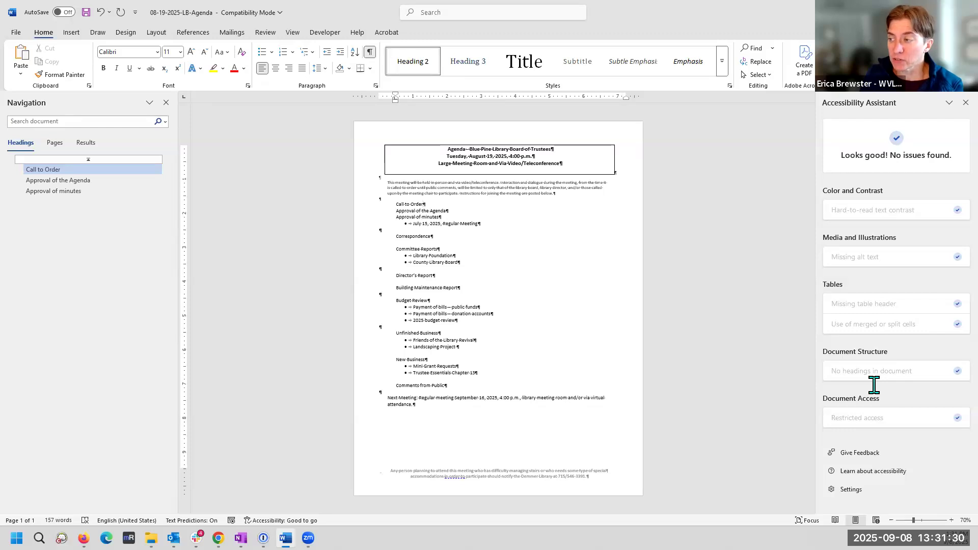
{"action": "left_click", "coordinate": [375, 196]}
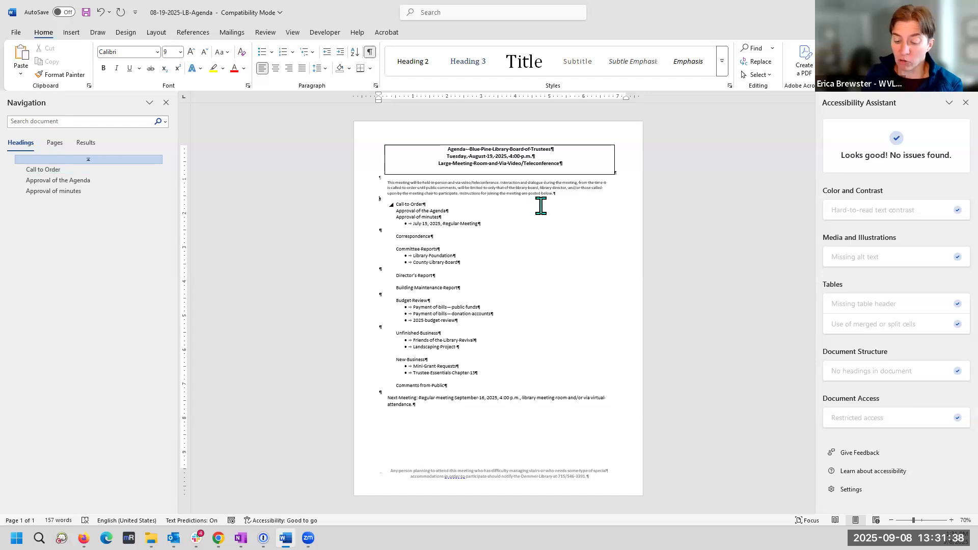
{"action": "key", "text": "Return"}
{"action": "key", "text": "Return"}
{"action": "key", "text": "Return"}
{"action": "key", "text": "Return"}
{"action": "key", "text": "BackSpace"}
{"action": "key", "text": "BackSpace"}
{"action": "key", "text": "BackSpace"}
{"action": "key", "text": "BackSpace"}
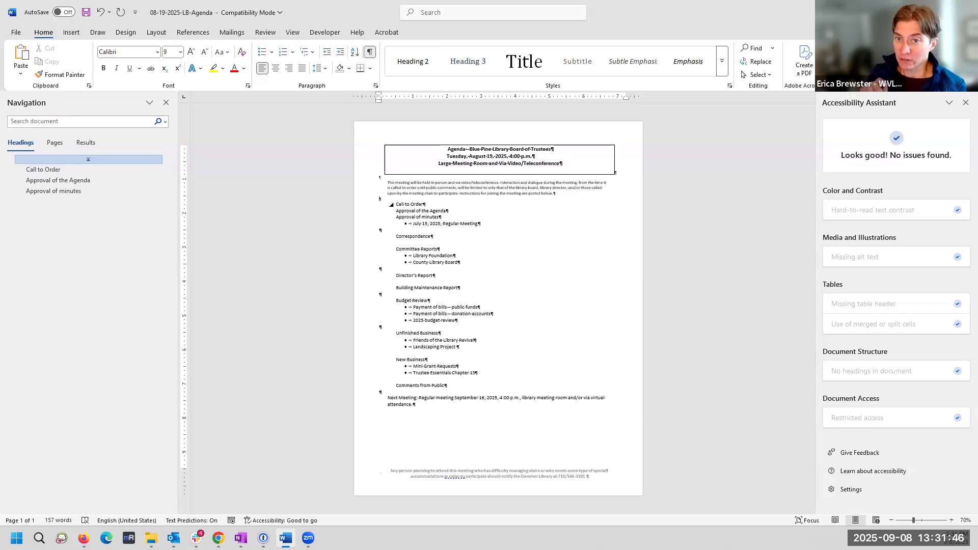
Compare the agenda's empty paragraphs with formatting marks hidden and shown, leaving the marks hidden
{"action": "left_click", "coordinate": [369, 51]}
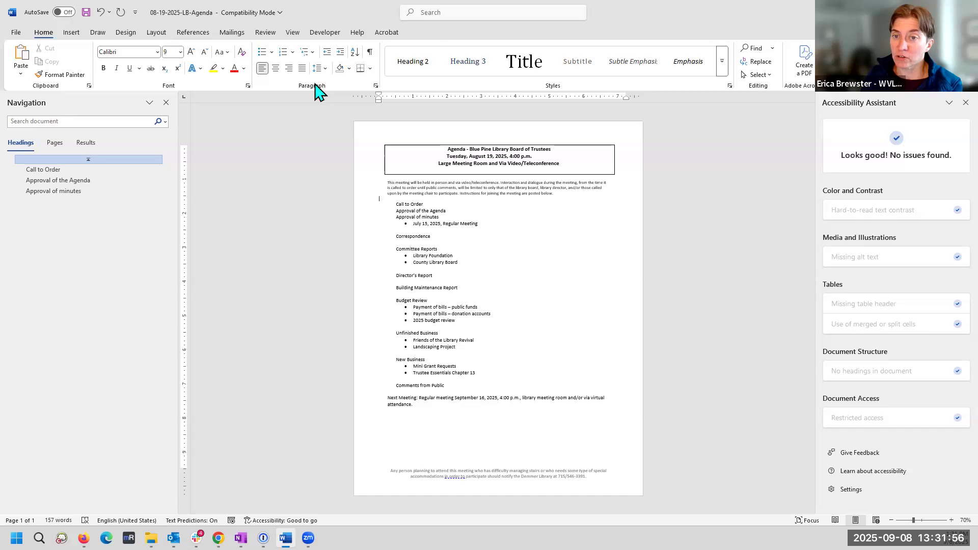
{"action": "left_click", "coordinate": [369, 52]}
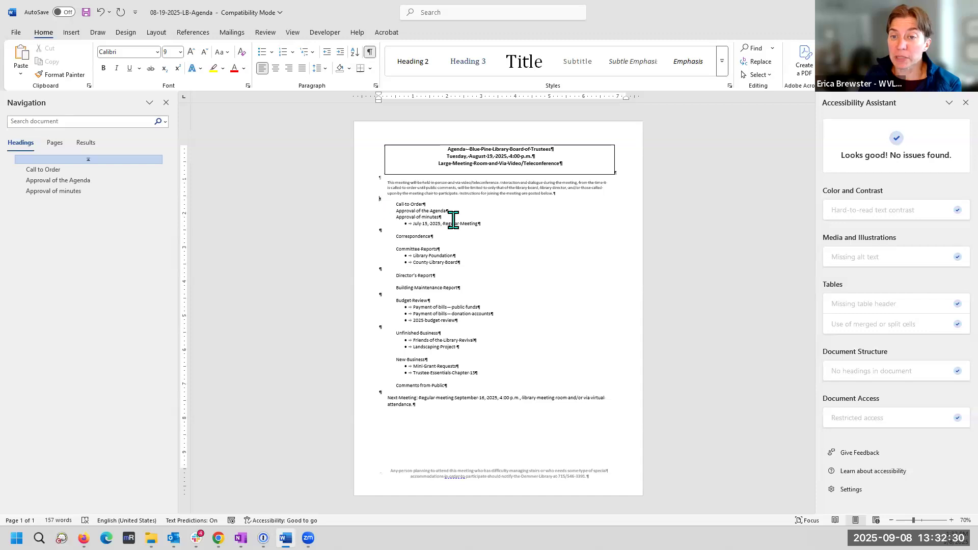
{"action": "left_click", "coordinate": [398, 205]}
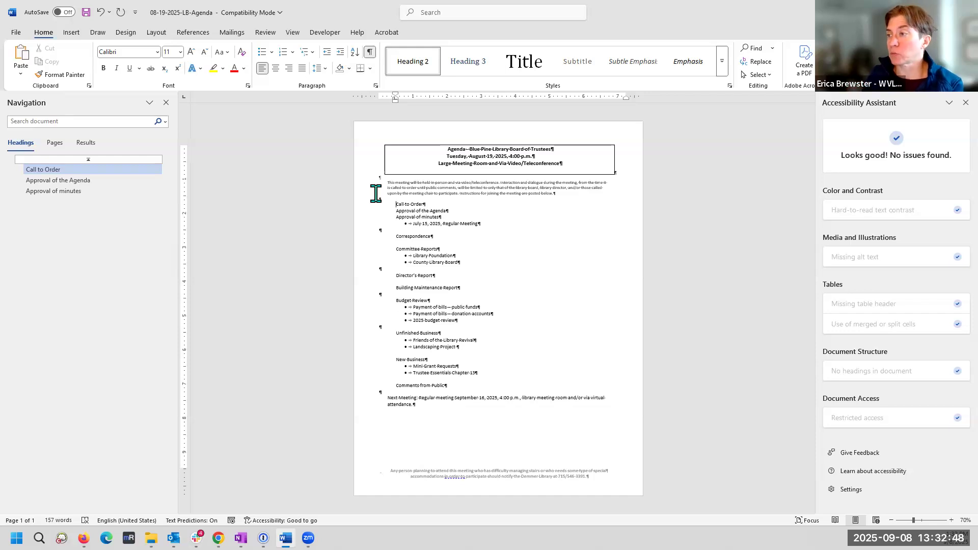
{"action": "left_click", "coordinate": [370, 52]}
Apply the Heading 2 style to the "Correspondence", "Committee Reports" and "Director's Report" lines
{"action": "left_click", "coordinate": [385, 236]}
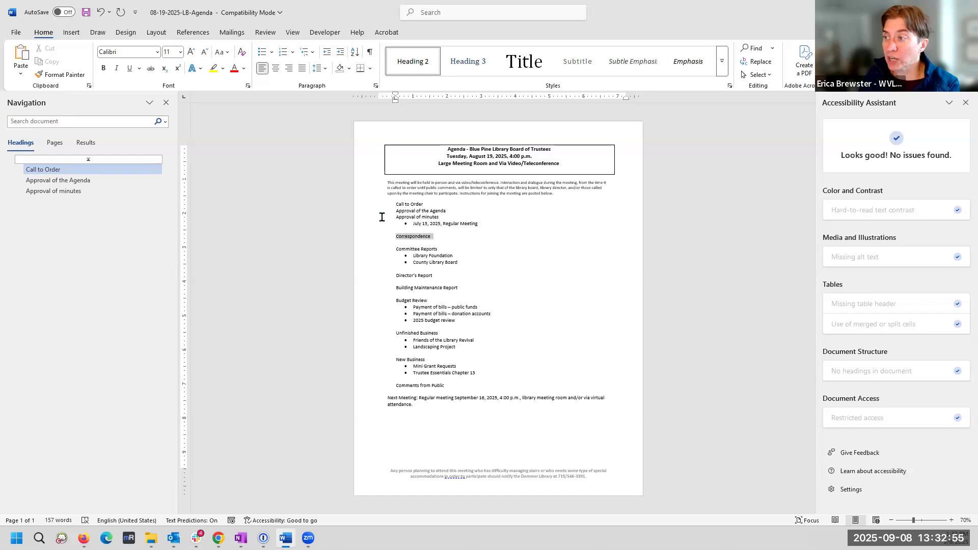
{"action": "left_click", "coordinate": [415, 64]}
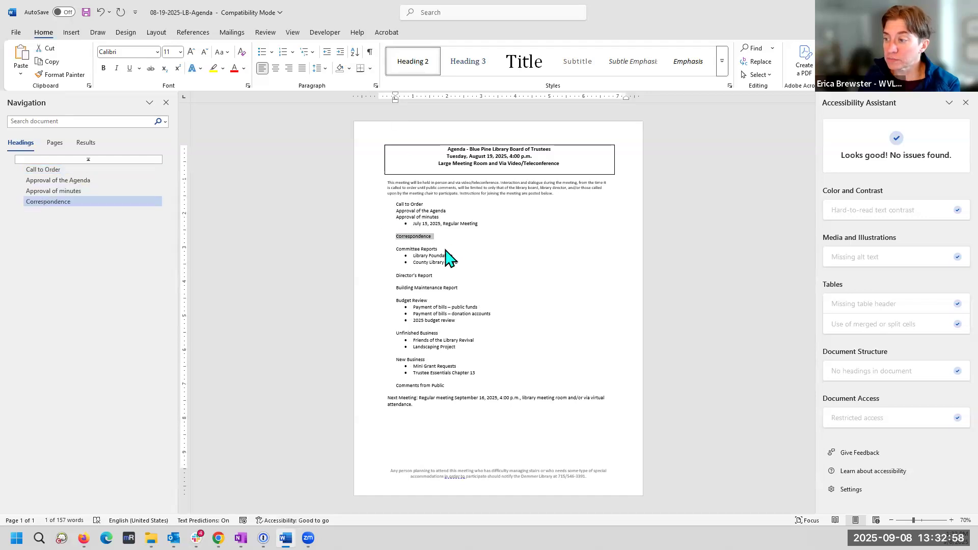
{"action": "left_click_drag", "start_coordinate": [444, 249], "coordinate": [411, 249]}
{"action": "left_click", "coordinate": [415, 62]}
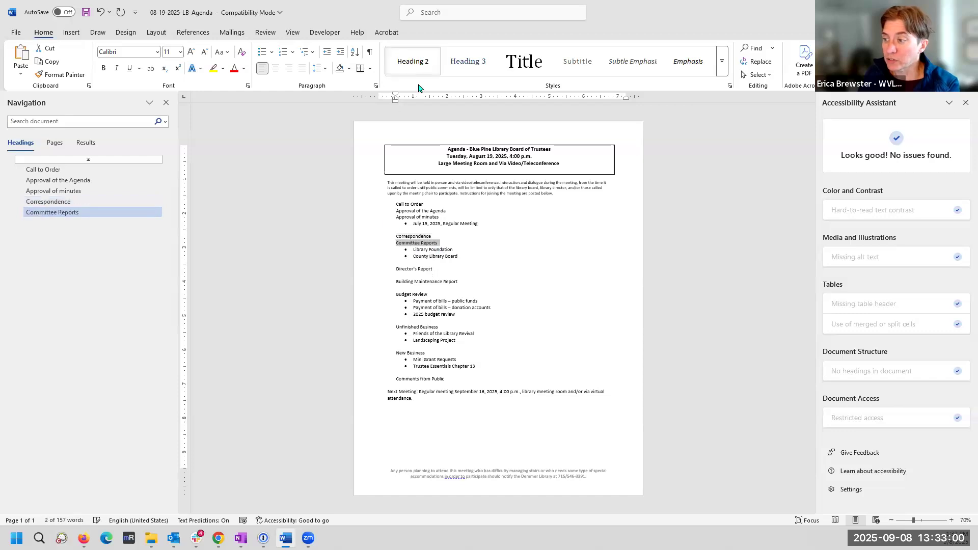
{"action": "left_click", "coordinate": [379, 267]}
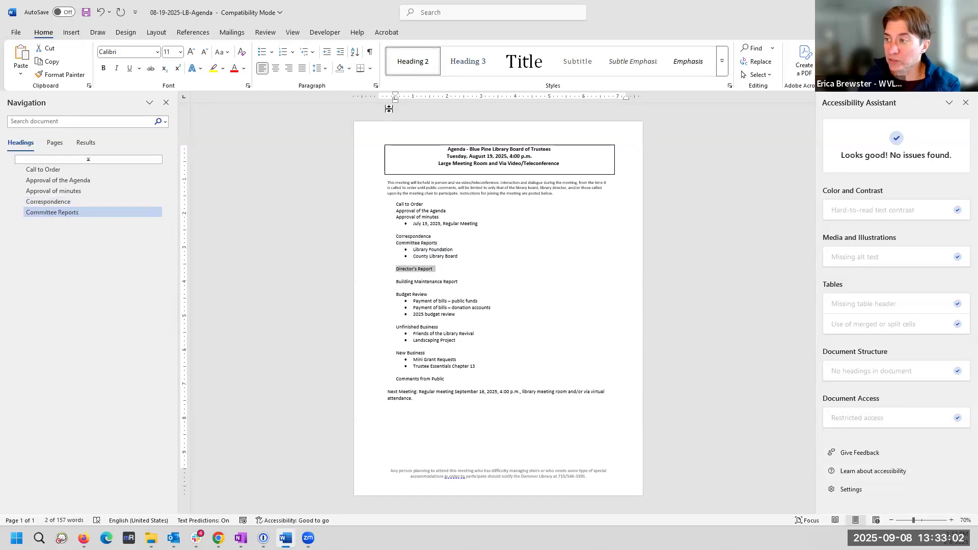
{"action": "left_click", "coordinate": [412, 63]}
Apply the Heading 2 style to the "Building Maintenance Report" and "Budget Review" lines
{"action": "left_click", "coordinate": [461, 281]}
{"action": "left_click", "coordinate": [379, 278]}
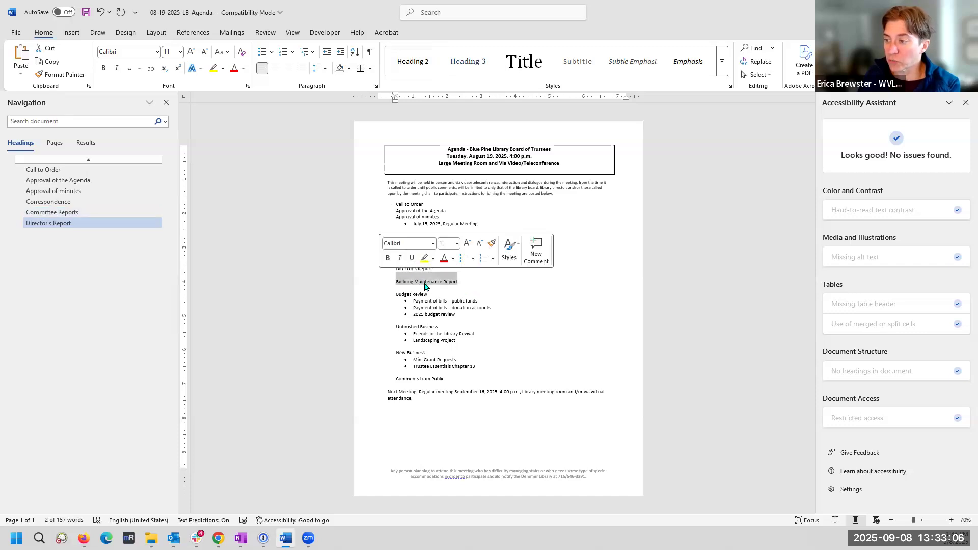
{"action": "left_click", "coordinate": [412, 62]}
{"action": "left_click", "coordinate": [385, 286]}
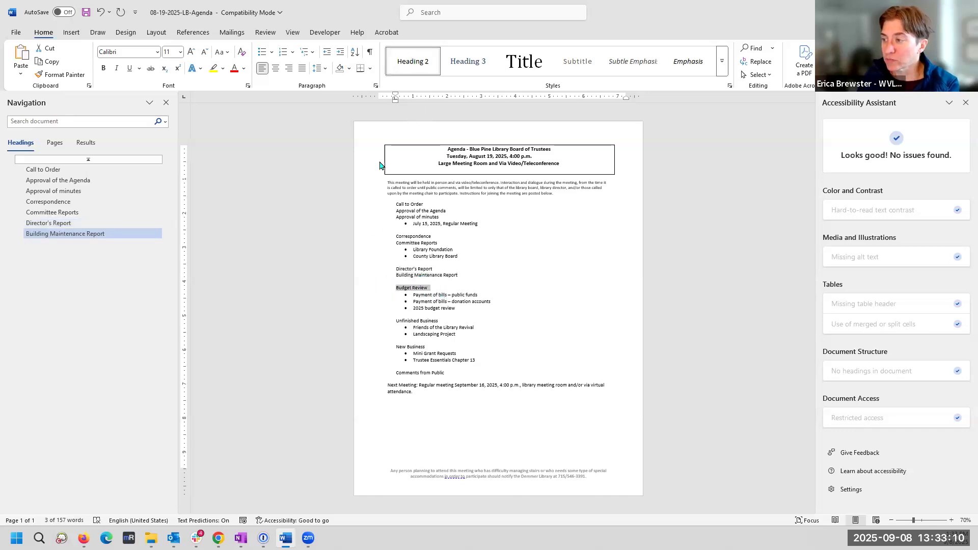
{"action": "left_click", "coordinate": [414, 62]}
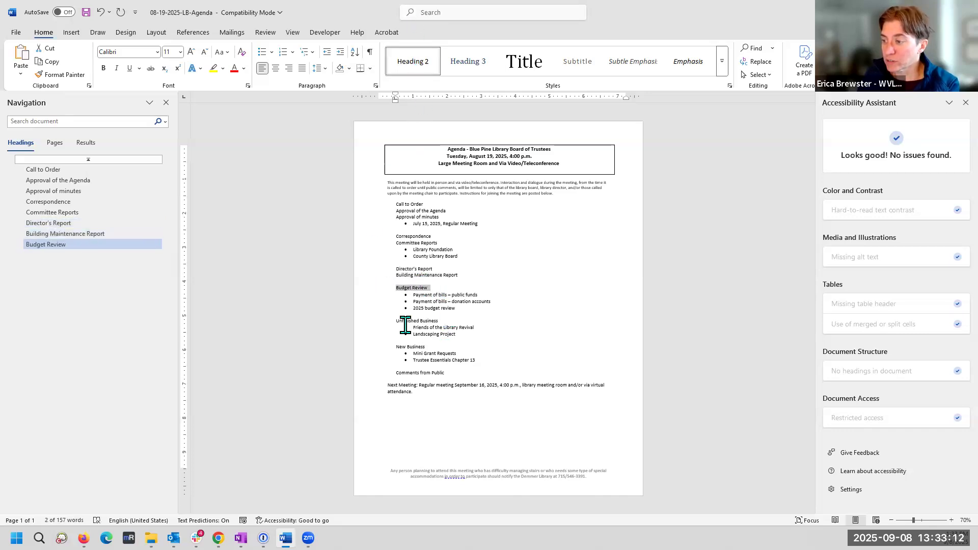
Apply the Heading 2 style to the "Unfinished Business", "New Business" and "Comments from Public" lines
{"action": "left_click", "coordinate": [383, 320]}
{"action": "left_click", "coordinate": [413, 62]}
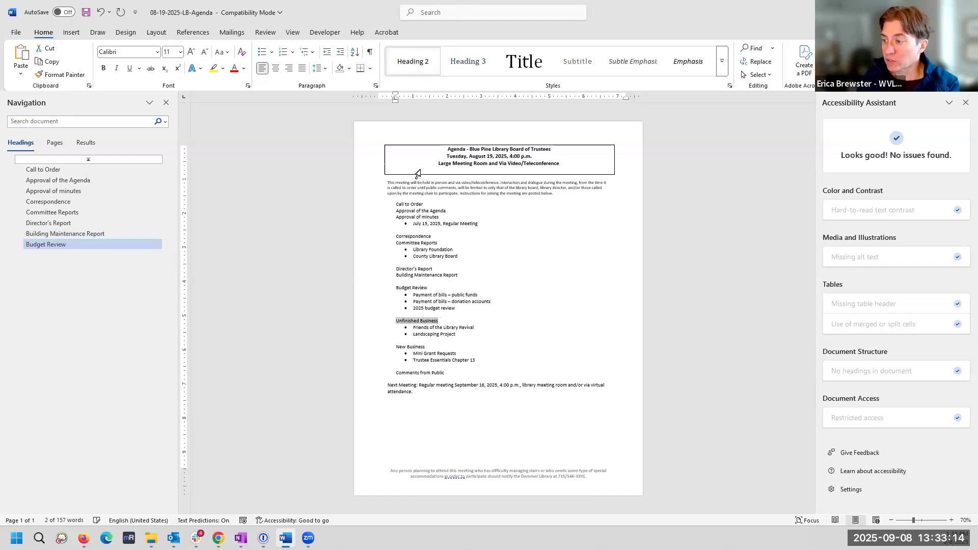
{"action": "left_click", "coordinate": [388, 346]}
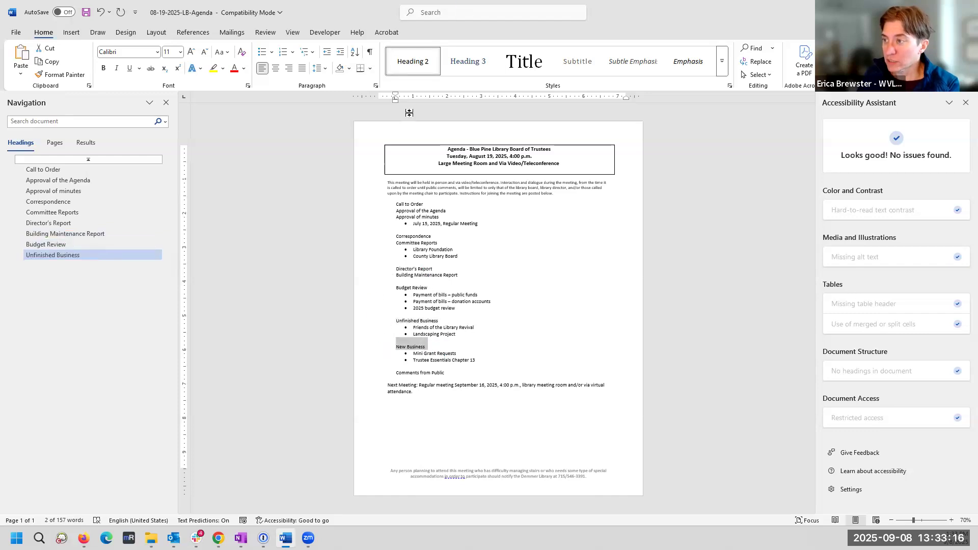
{"action": "left_click", "coordinate": [413, 62]}
{"action": "left_click", "coordinate": [391, 365]}
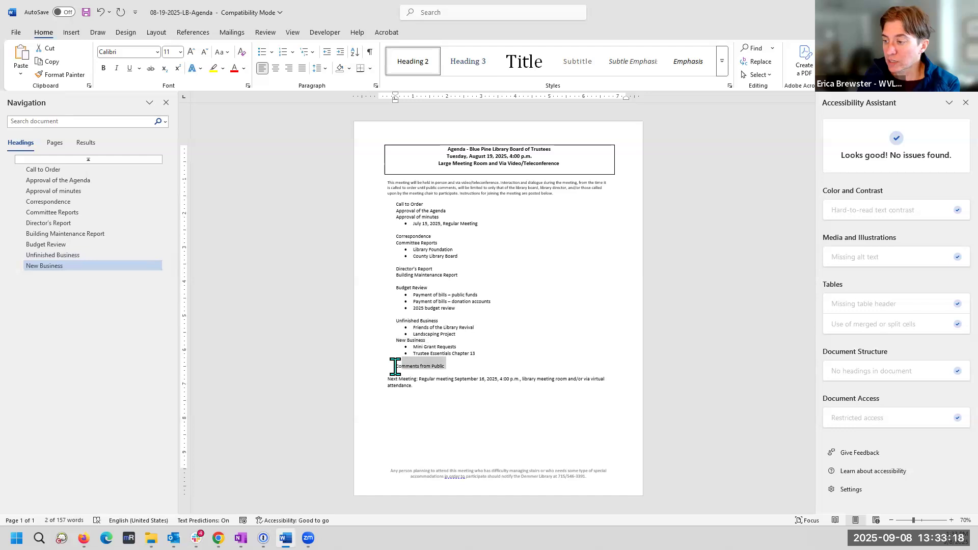
{"action": "left_click", "coordinate": [412, 68]}
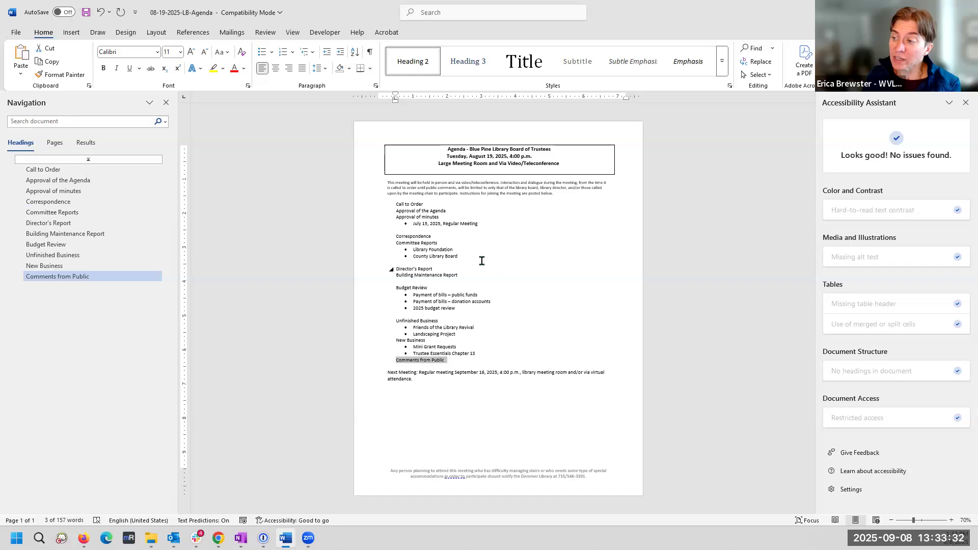
Update the Heading 3 style to match the formatting of the bulleted "Library Foundation" line under "Committee Reports"
{"action": "triple_click", "coordinate": [452, 249]}
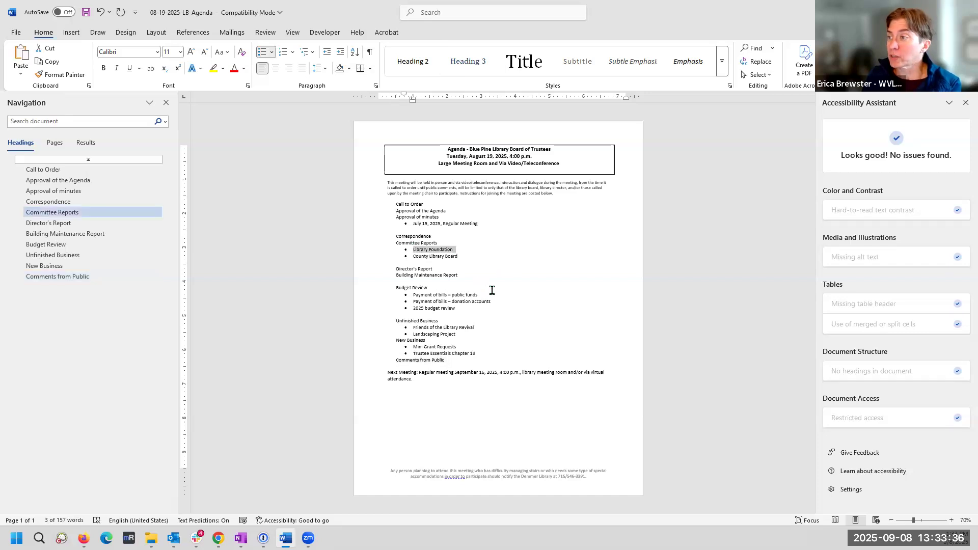
{"action": "left_click", "coordinate": [481, 64]}
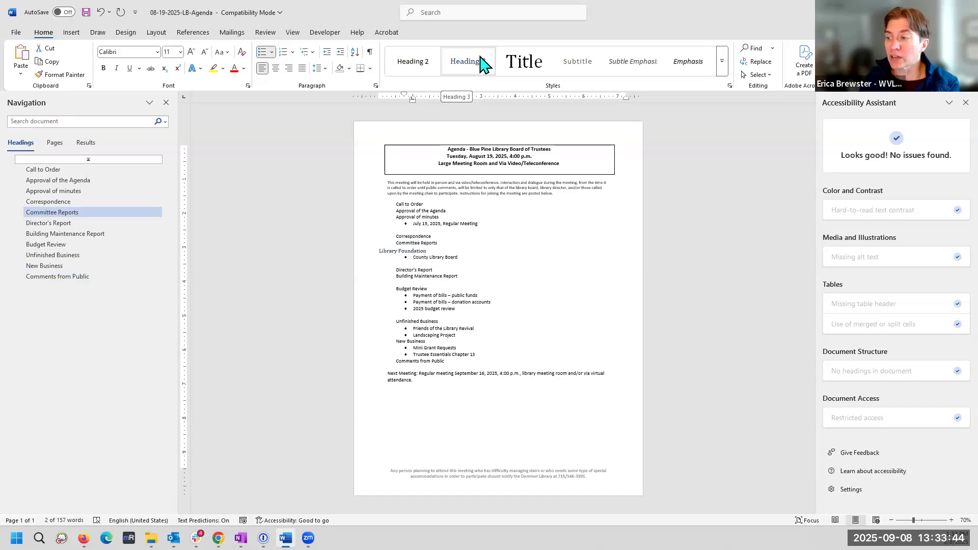
{"action": "key", "text": "ctrl+z"}
{"action": "right_click", "coordinate": [482, 64]}
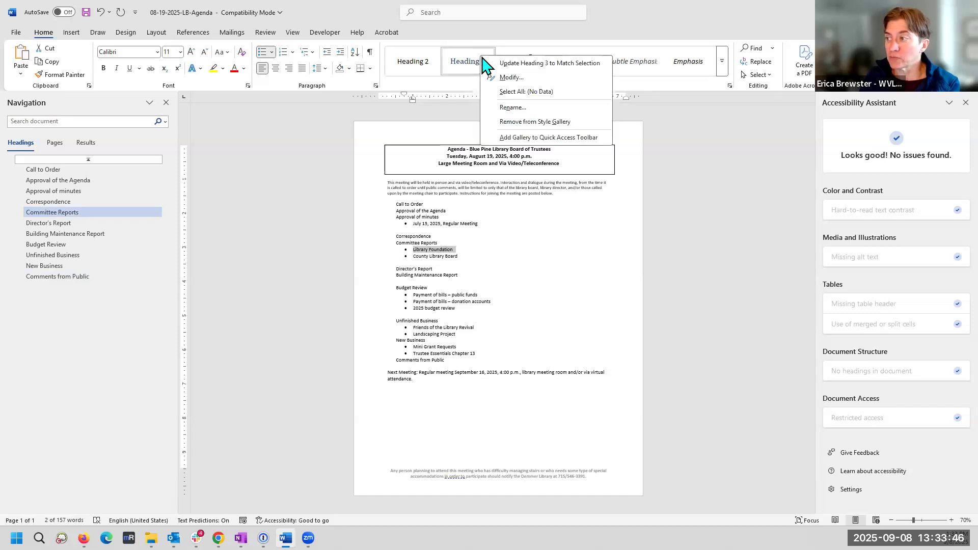
{"action": "left_click", "coordinate": [550, 63]}
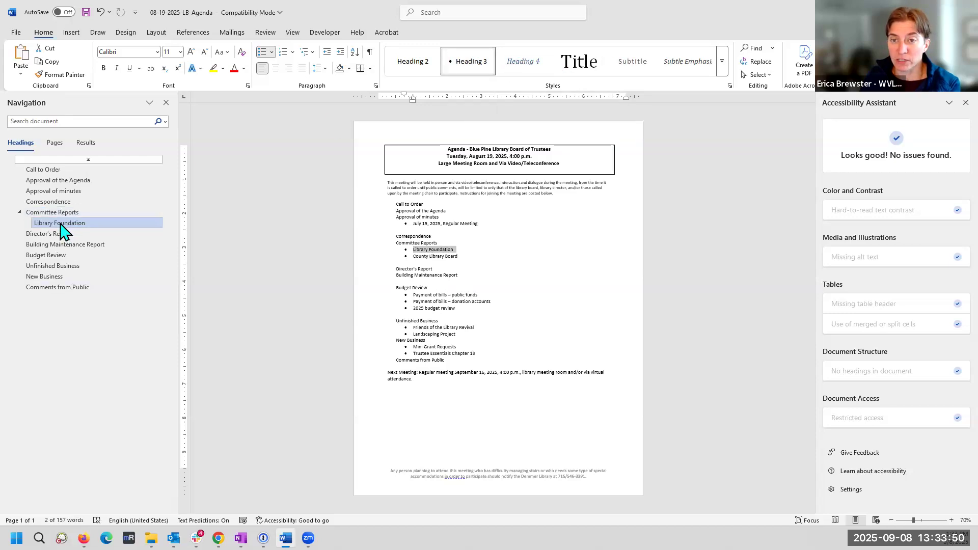
Apply the Heading 3 style to the "County Library Board" sub-item under "Committee Reports"
{"action": "left_click_drag", "start_coordinate": [463, 257], "coordinate": [419, 257]}
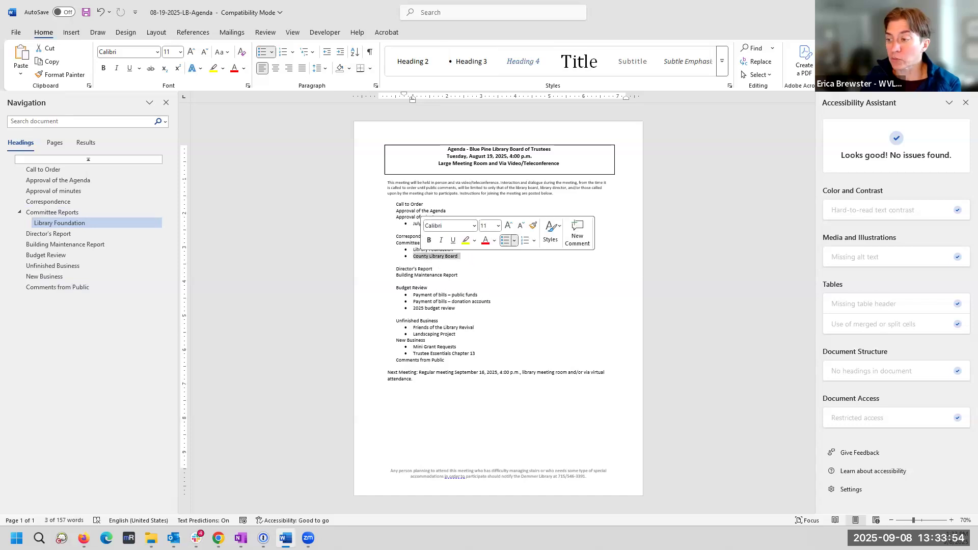
{"action": "left_click", "coordinate": [473, 67]}
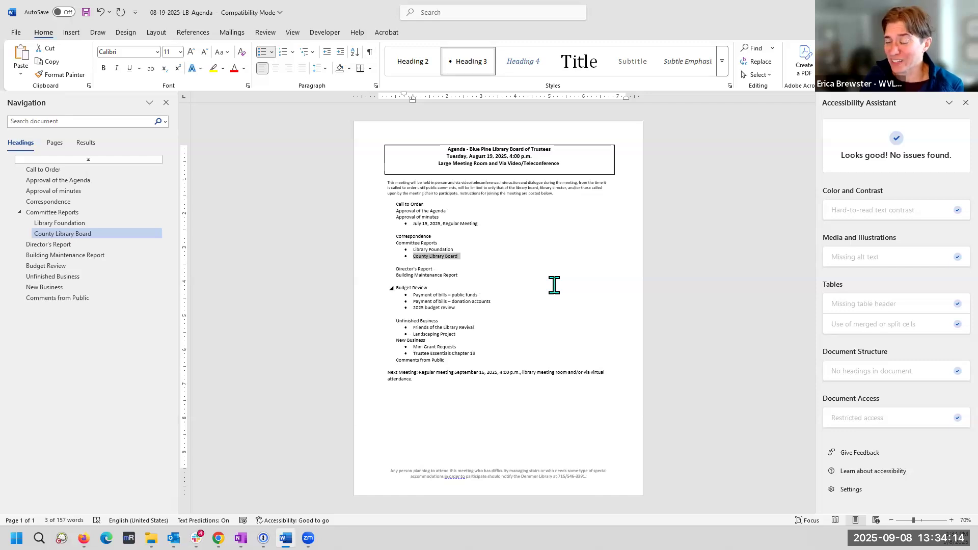
{"action": "left_click", "coordinate": [488, 276]}
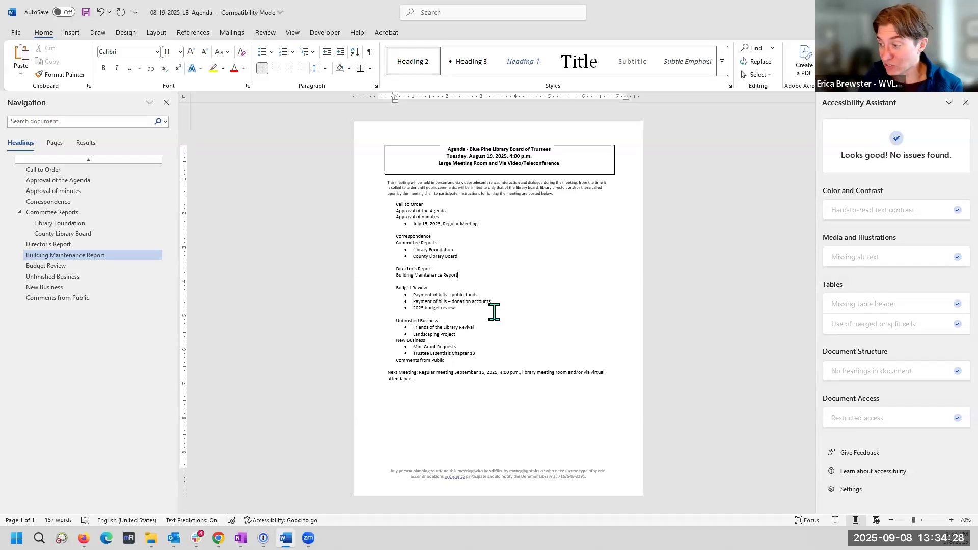
Apply the Heading 3 style to the two "Payment of bills" sub-items and "2025 budget review" under "Budget Review"
{"action": "left_click_drag", "start_coordinate": [410, 294], "coordinate": [478, 294]}
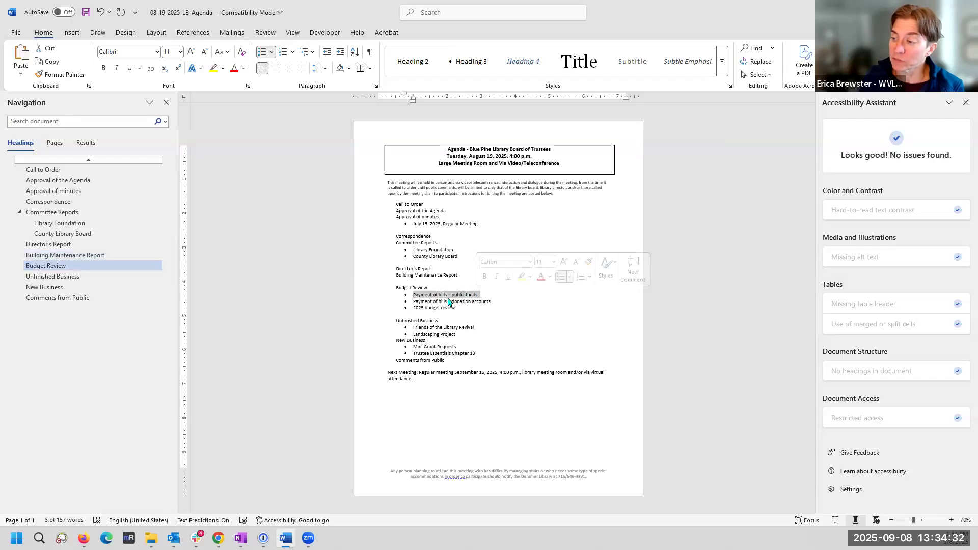
{"action": "left_click", "coordinate": [469, 62]}
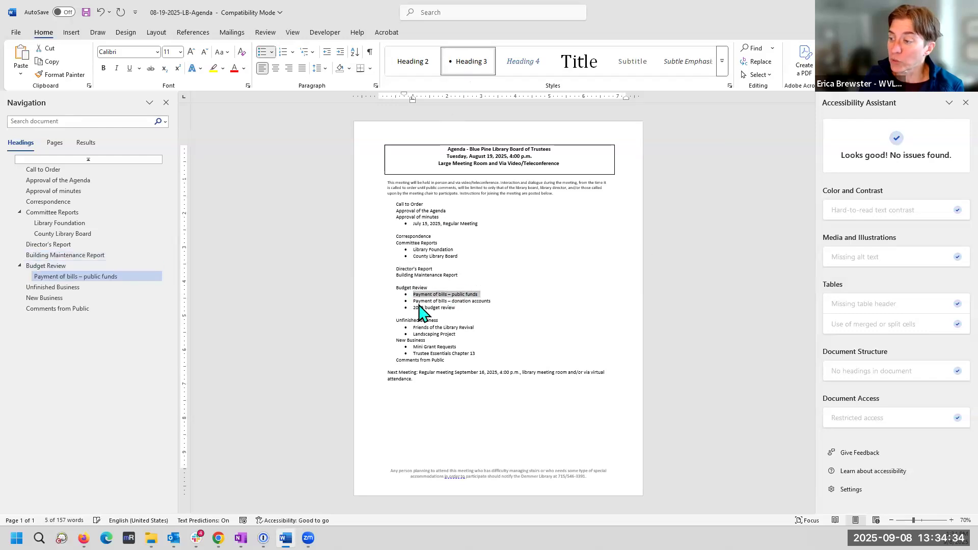
{"action": "left_click_drag", "start_coordinate": [414, 301], "coordinate": [502, 310]}
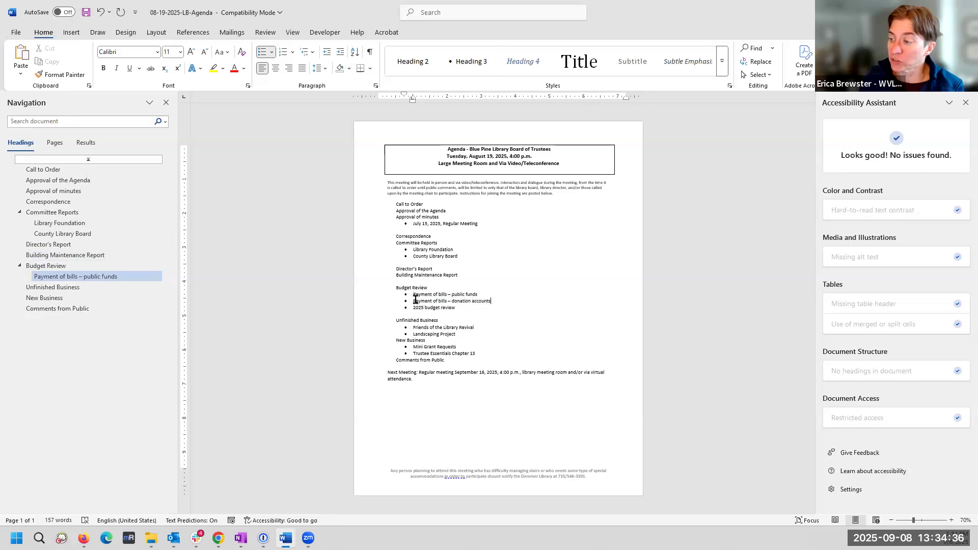
{"action": "left_click", "coordinate": [466, 62]}
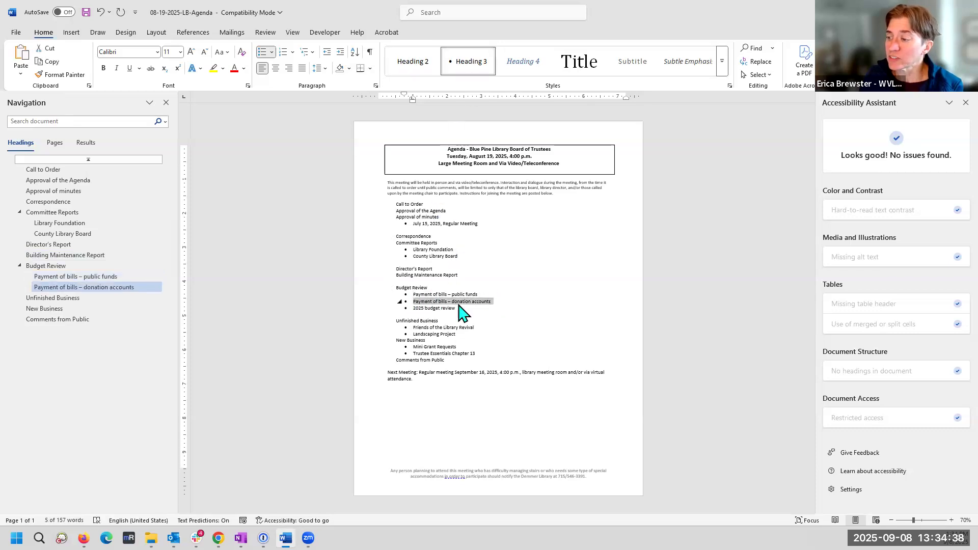
{"action": "triple_click", "coordinate": [432, 307]}
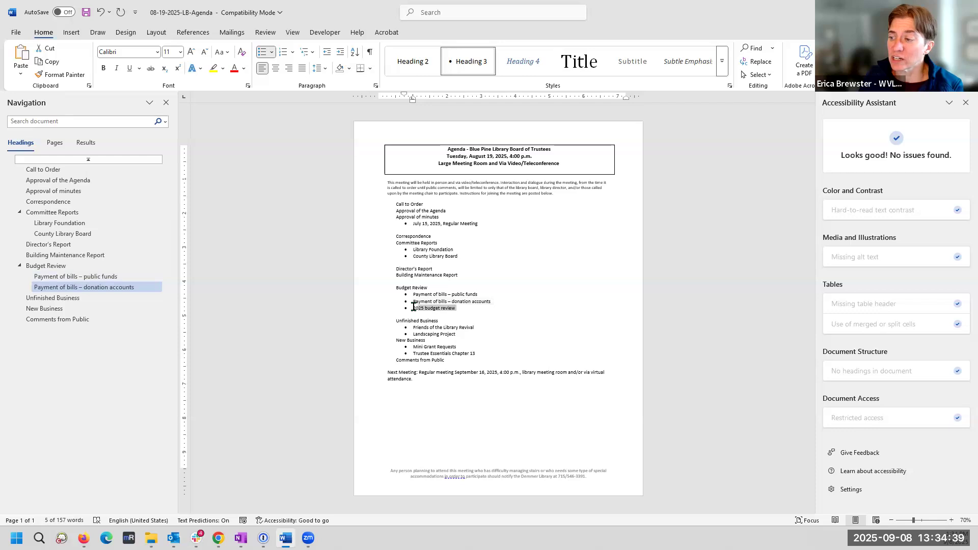
{"action": "left_click", "coordinate": [467, 62]}
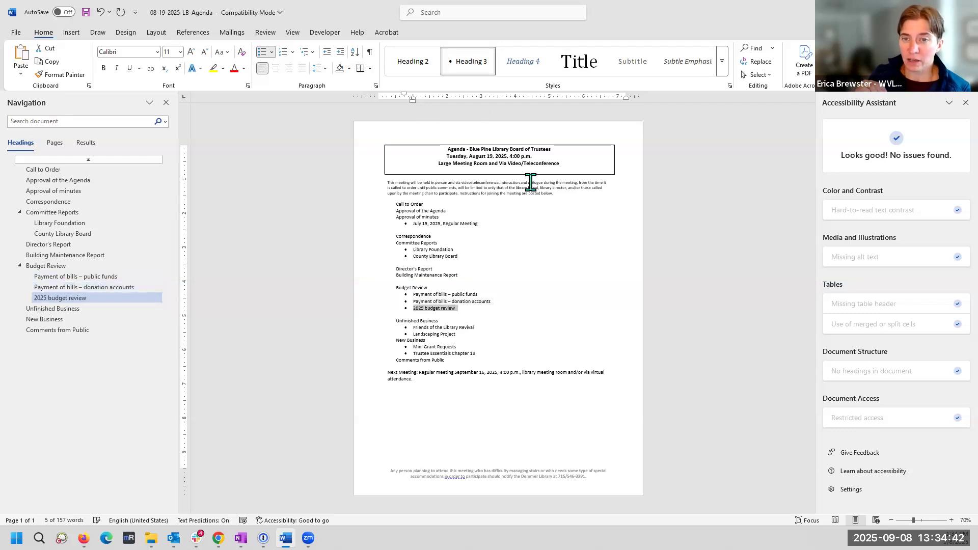
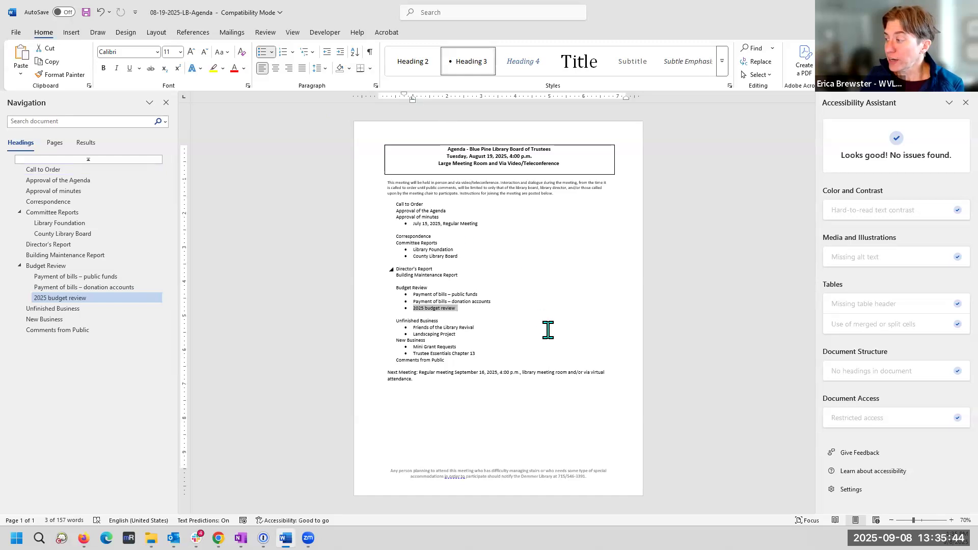
Check the heading outline by collapsing and expanding "Budget Review" and "Committee Reports" and jumping to several headings
{"action": "left_click", "coordinate": [715, 379]}
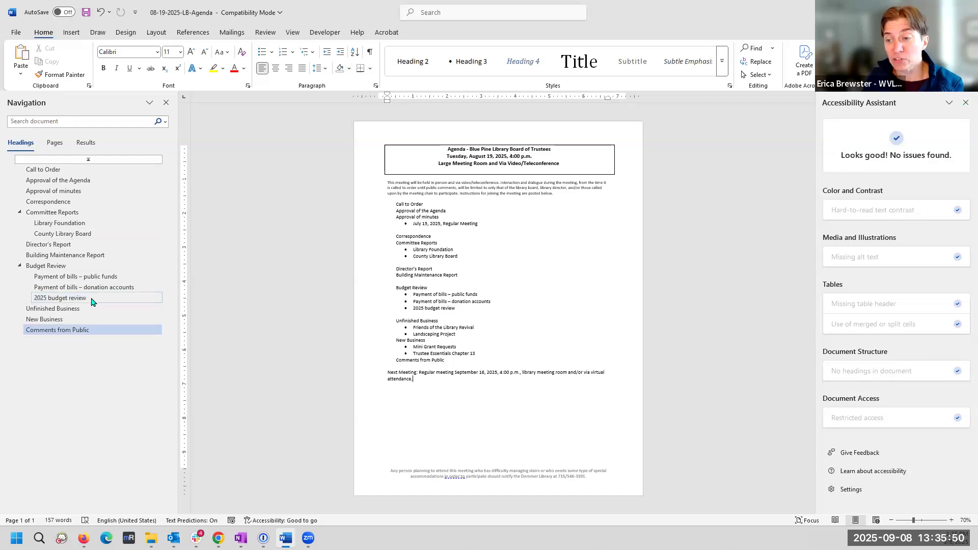
{"action": "left_click", "coordinate": [20, 265]}
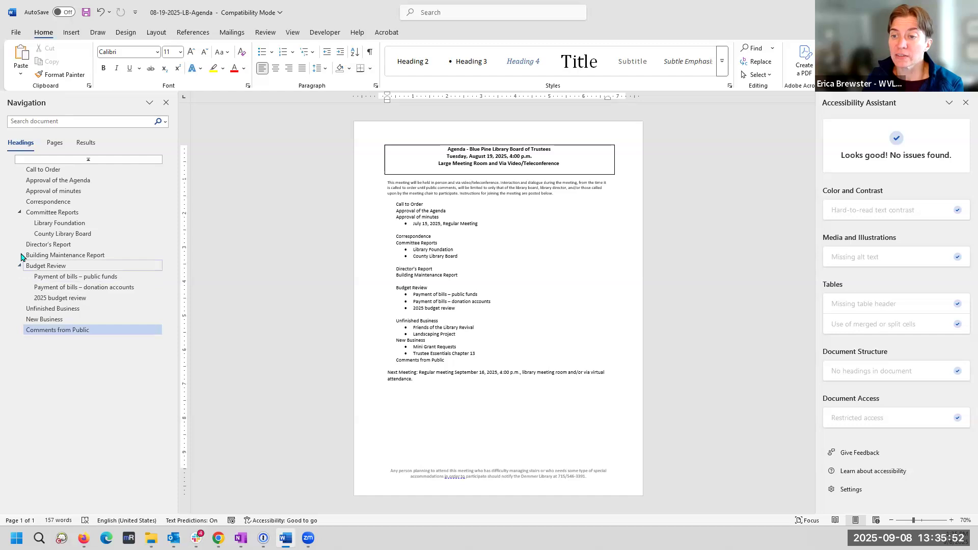
{"action": "left_click", "coordinate": [19, 212]}
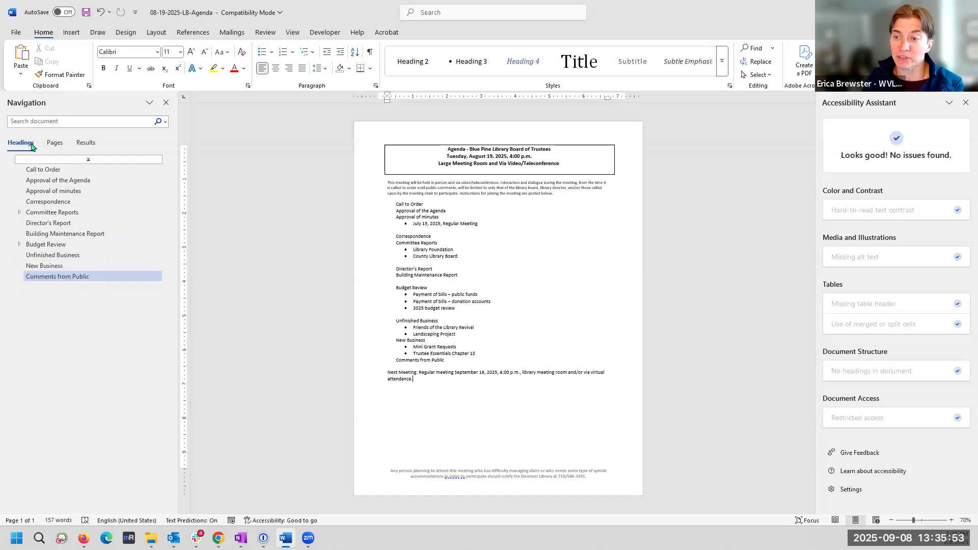
{"action": "left_click", "coordinate": [19, 211]}
{"action": "left_click", "coordinate": [19, 266]}
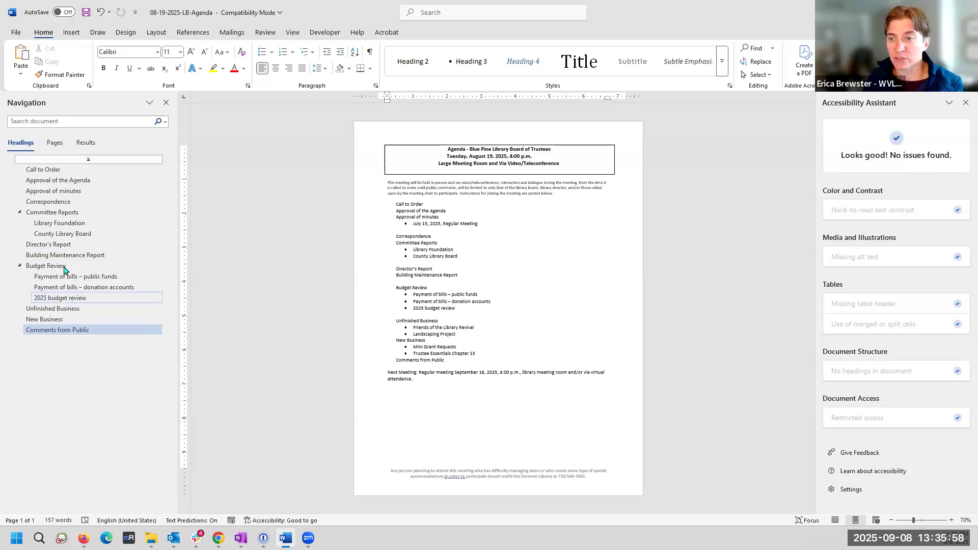
{"action": "left_click", "coordinate": [59, 226]}
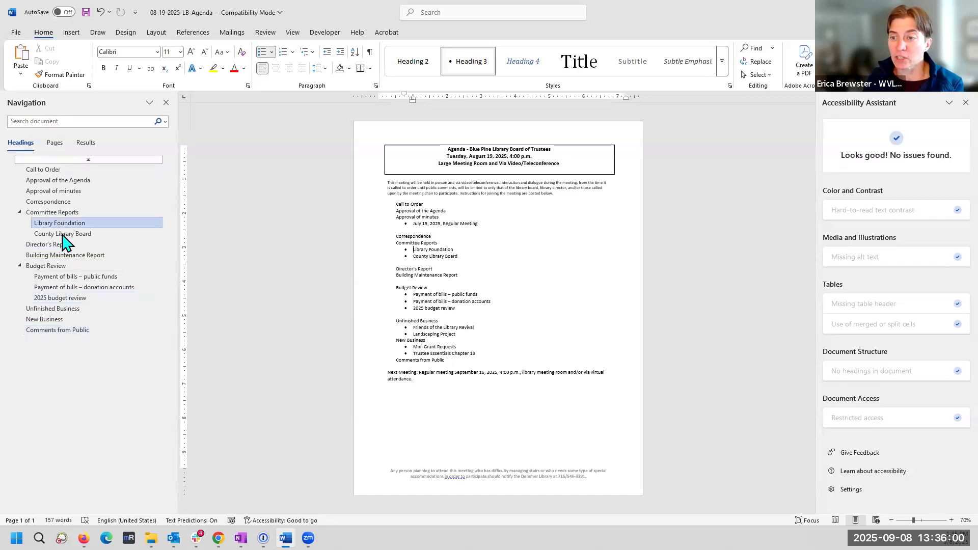
{"action": "left_click", "coordinate": [66, 235]}
{"action": "left_click", "coordinate": [67, 255]}
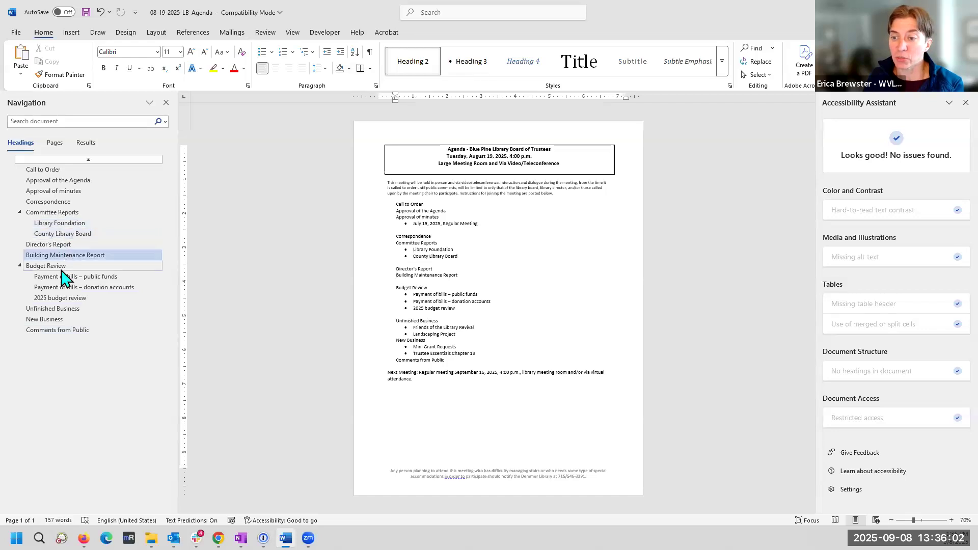
{"action": "left_click", "coordinate": [63, 267]}
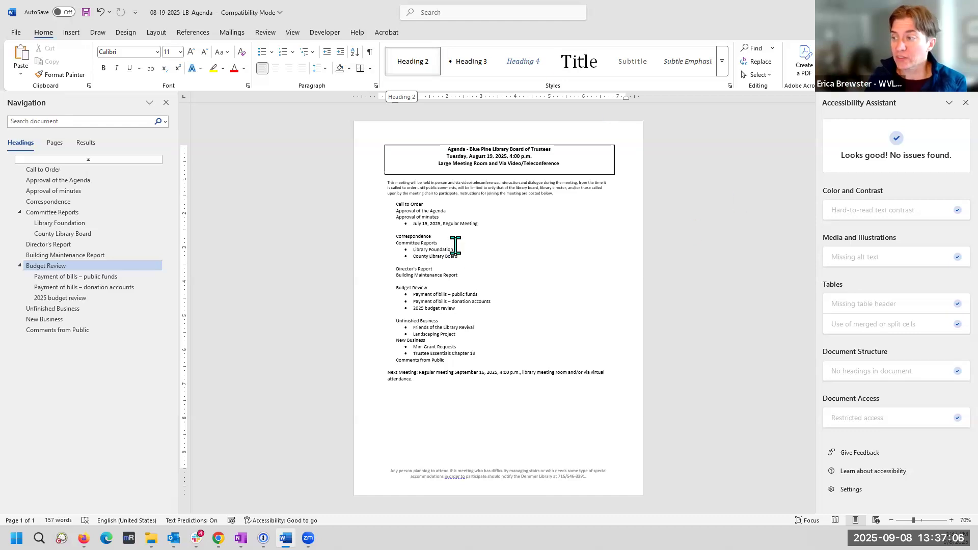
Examine which styles are assigned to the "July 15, 2025, Regular Meeting" item, the "Committee Reports" sub-items and the "Next Meeting" paragraph
{"action": "left_click_drag", "start_coordinate": [445, 224], "coordinate": [383, 224]}
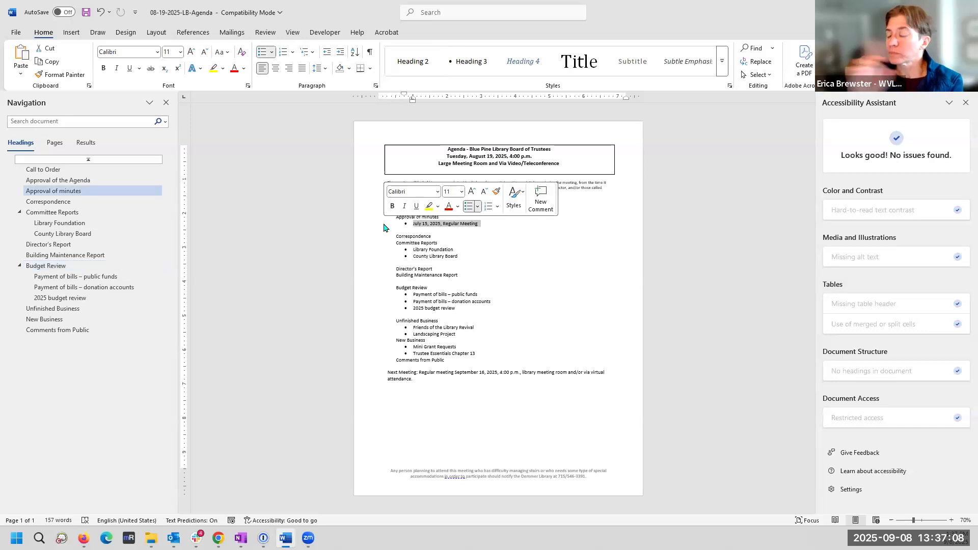
{"action": "left_click", "coordinate": [722, 65]}
{"action": "left_click", "coordinate": [493, 321]}
{"action": "left_click_drag", "start_coordinate": [409, 249], "coordinate": [453, 256]}
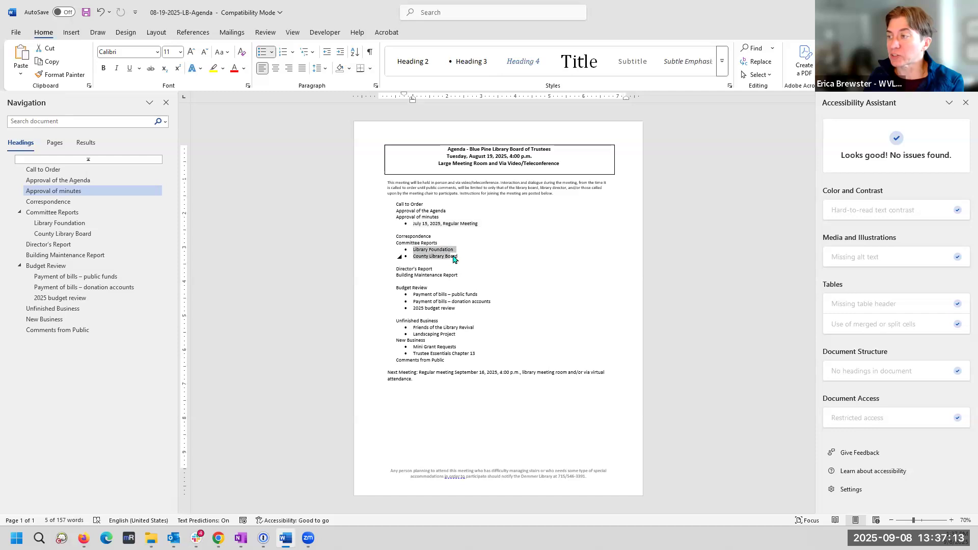
{"action": "left_click", "coordinate": [722, 66]}
{"action": "left_click", "coordinate": [428, 283]}
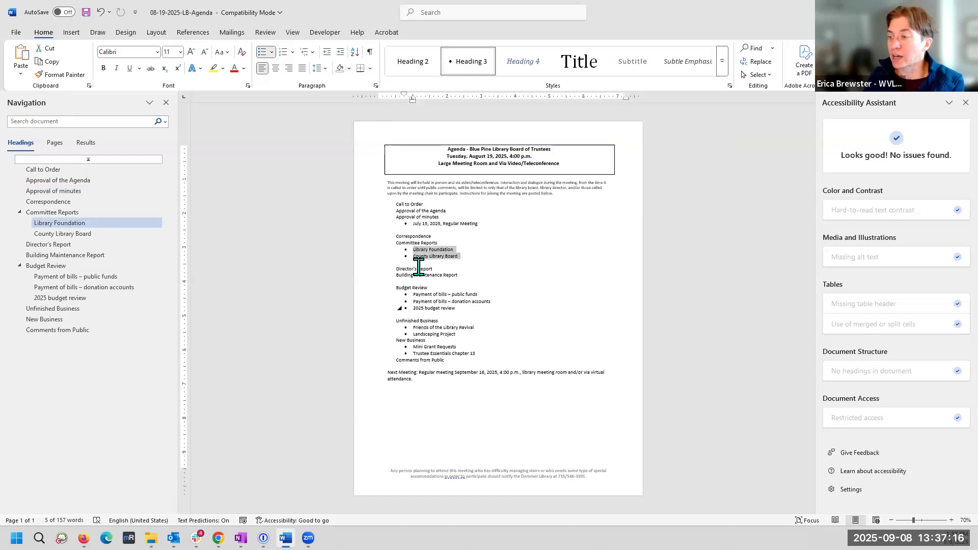
{"action": "left_click", "coordinate": [603, 244]}
{"action": "left_click_drag", "start_coordinate": [401, 250], "coordinate": [403, 257]}
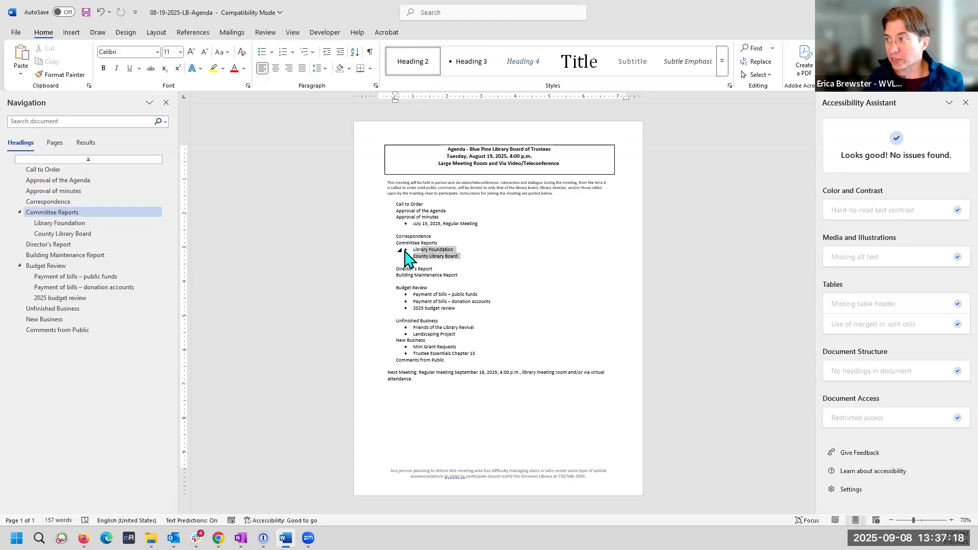
{"action": "left_click", "coordinate": [509, 270]}
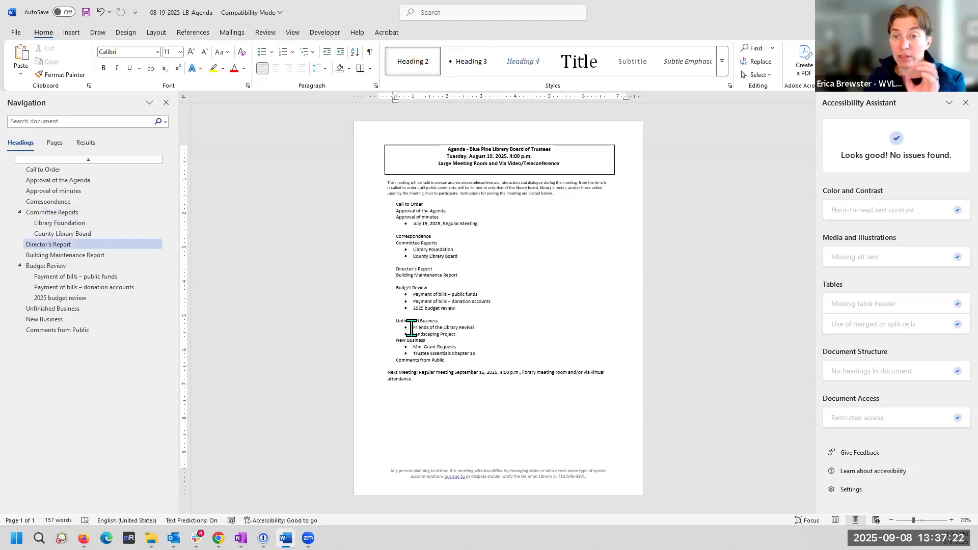
{"action": "left_click", "coordinate": [724, 66]}
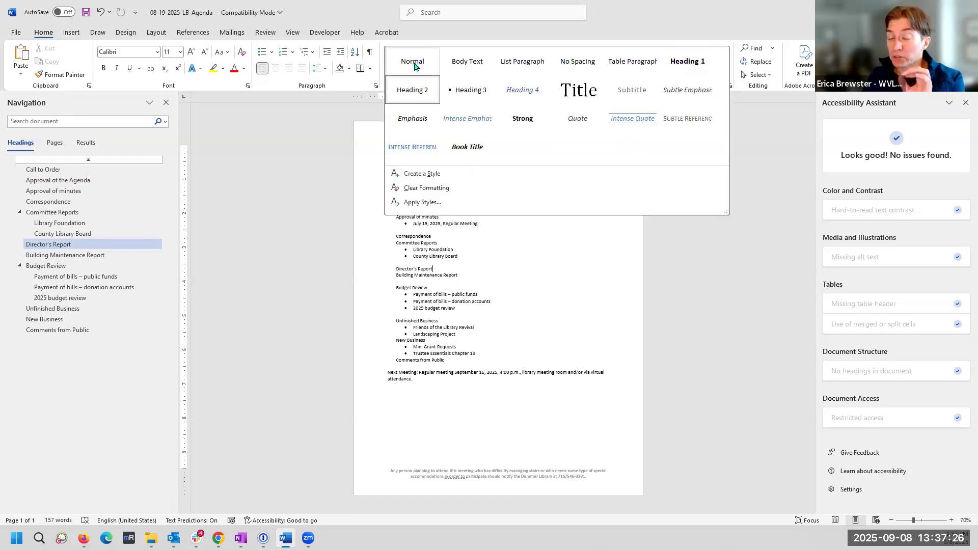
{"action": "left_click", "coordinate": [421, 373]}
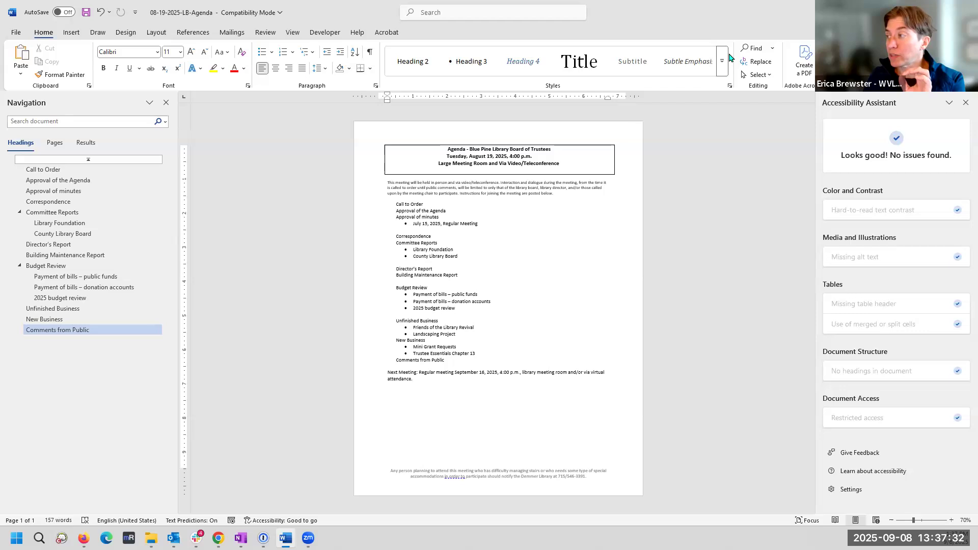
{"action": "left_click_drag", "start_coordinate": [414, 294], "coordinate": [470, 300]}
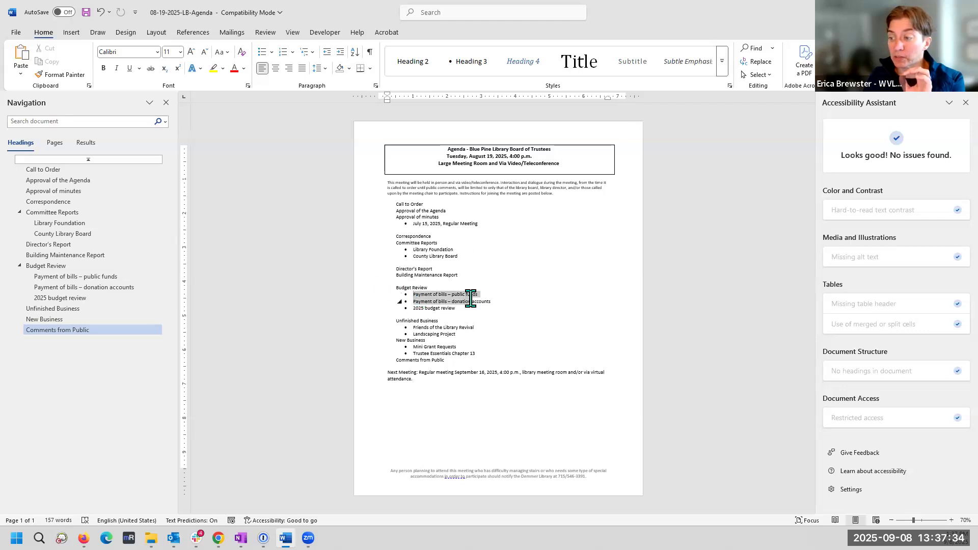
{"action": "left_click", "coordinate": [490, 313]}
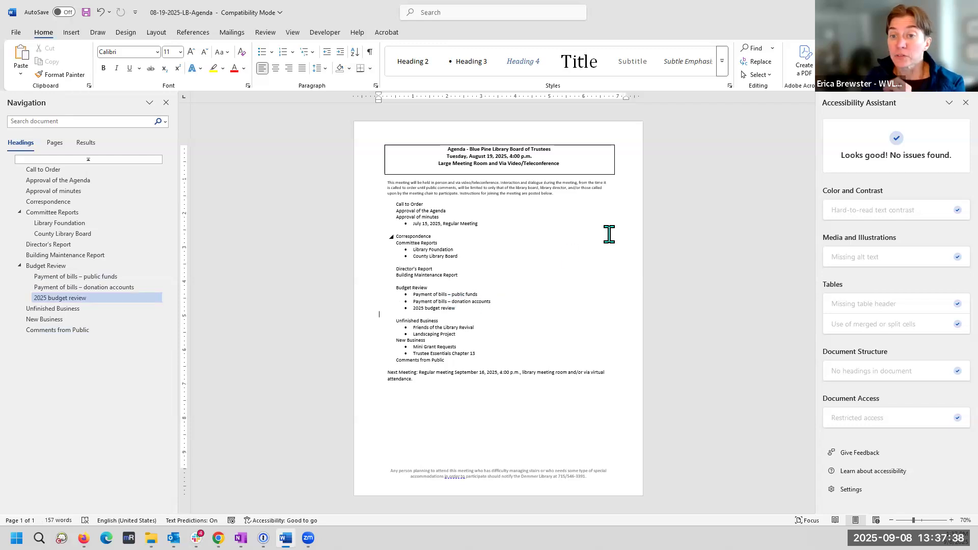
Delete the blank line between the "July 15, 2025, Regular Meeting" item and "Correspondence"
{"action": "left_click_drag", "start_coordinate": [443, 233], "coordinate": [389, 230]}
{"action": "left_click", "coordinate": [388, 230]}
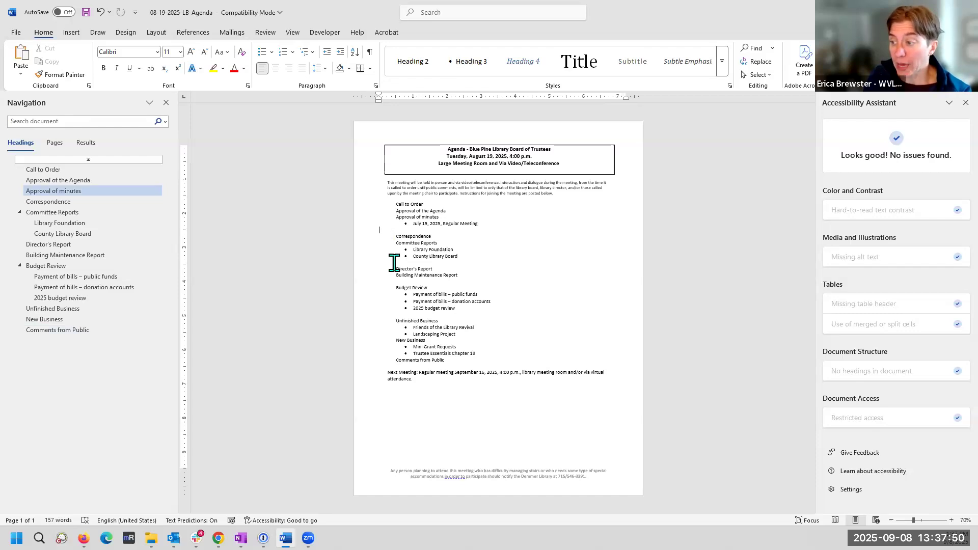
{"action": "key", "text": "BackSpace"}
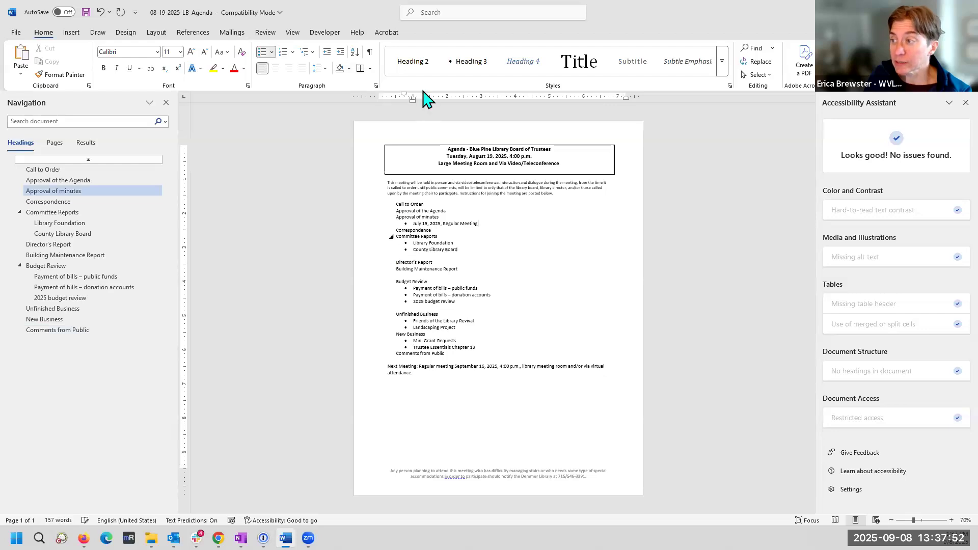
Show the formatting marks and delete the empty paragraphs before and after the introductory meeting notice
{"action": "left_click", "coordinate": [370, 52]}
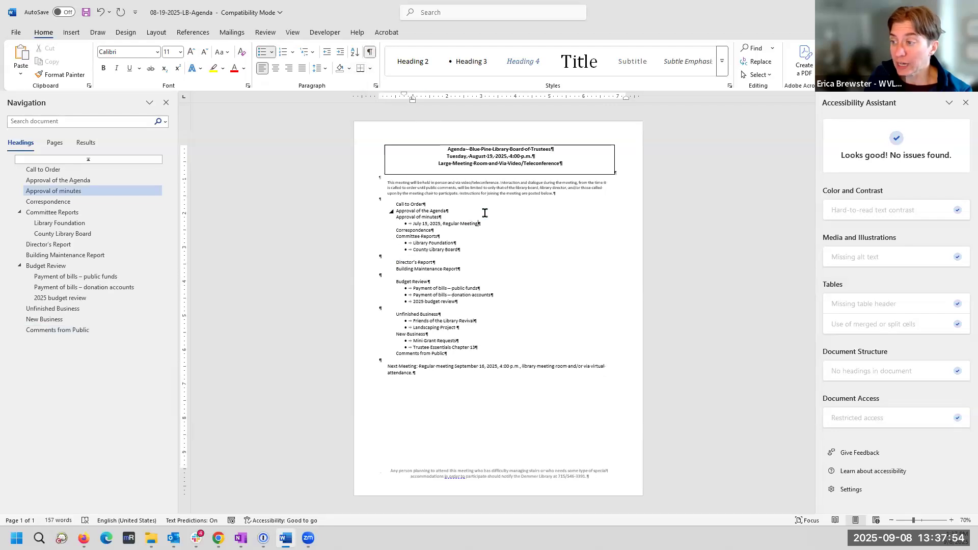
{"action": "left_click", "coordinate": [378, 178]}
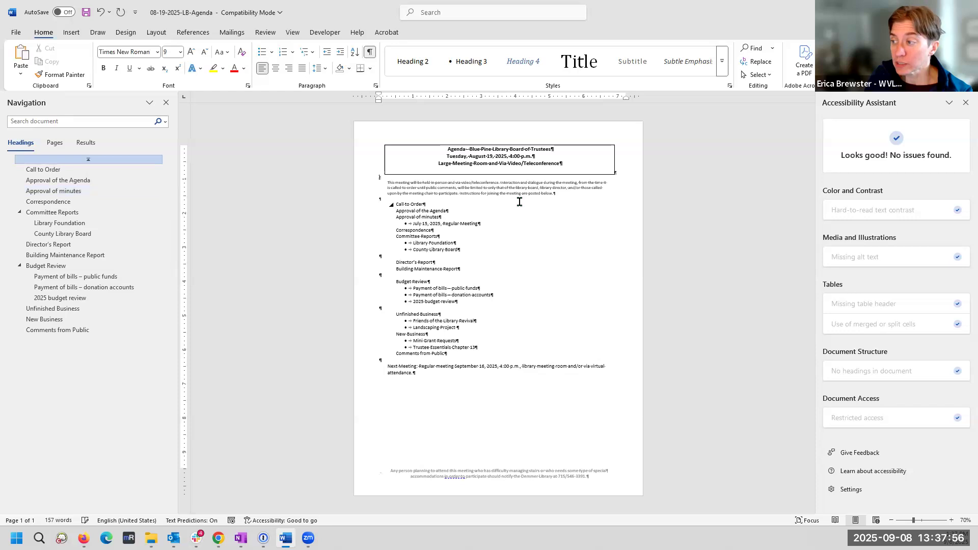
{"action": "key", "text": "BackSpace"}
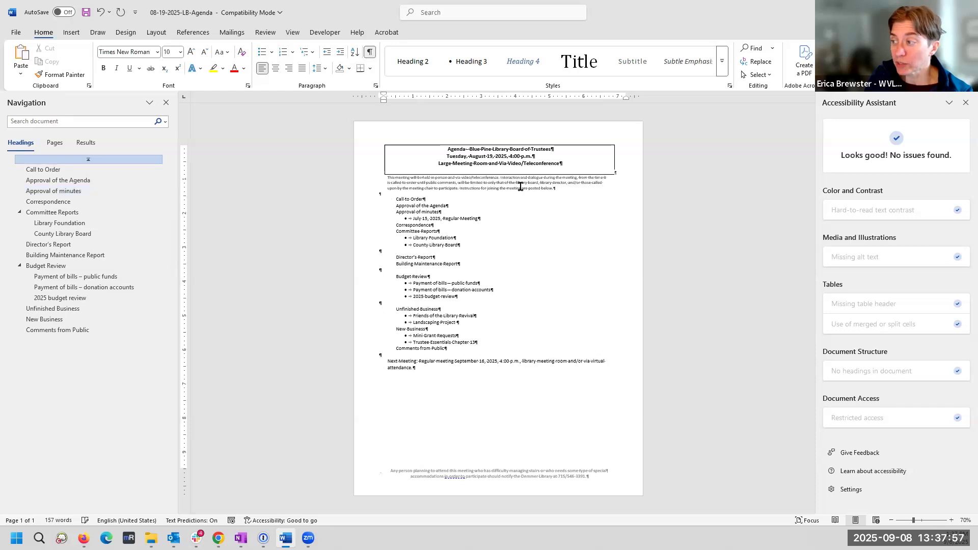
{"action": "left_click", "coordinate": [379, 194]}
{"action": "key", "text": "BackSpace"}
Delete the empty paragraphs above "Director's Report", "Budget Review", "Unfinished Business" and the "Next Meeting" line
{"action": "left_click", "coordinate": [380, 244]}
{"action": "key", "text": "BackSpace"}
{"action": "left_click", "coordinate": [378, 258]}
{"action": "key", "text": "BackSpace"}
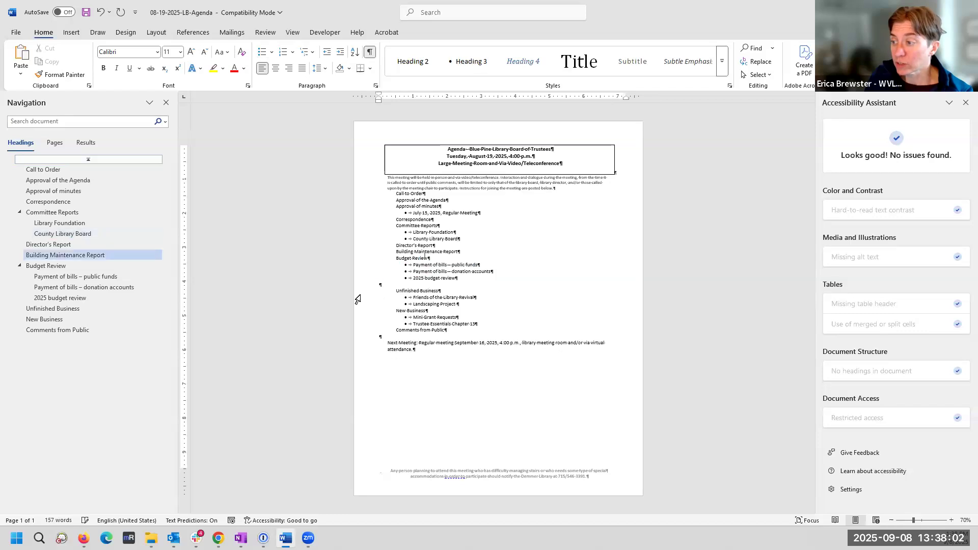
{"action": "left_click", "coordinate": [377, 285]}
{"action": "key", "text": "BackSpace"}
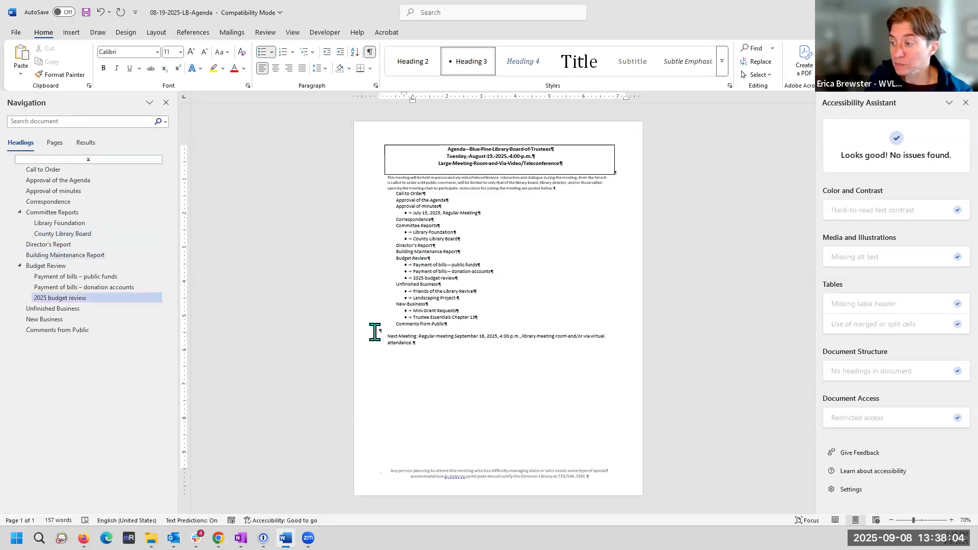
{"action": "left_click", "coordinate": [377, 331]}
{"action": "key", "text": "BackSpace"}
{"action": "left_click", "coordinate": [388, 330]}
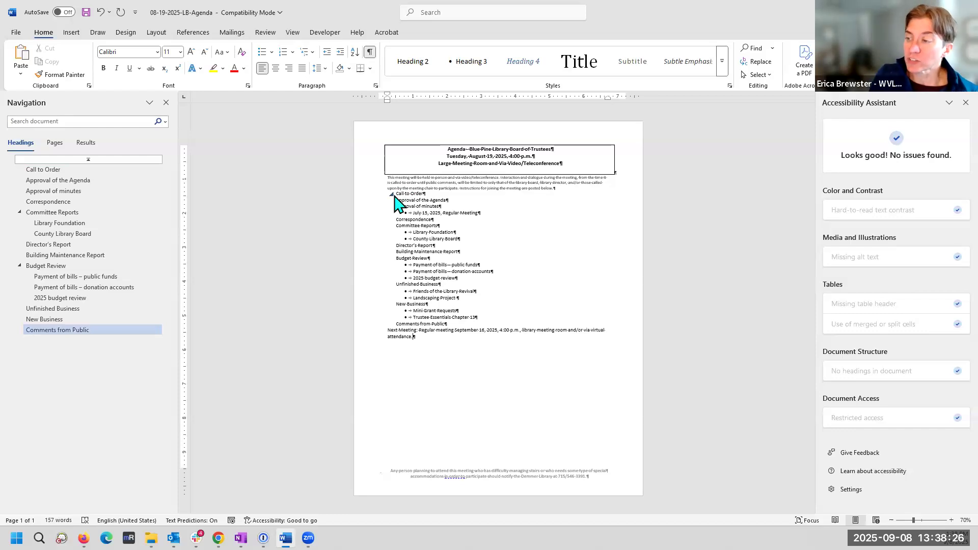
Set the paragraph spacing of the "Call to Order" heading to 6 pt before and 6 pt after
{"action": "left_click_drag", "start_coordinate": [396, 194], "coordinate": [419, 194]}
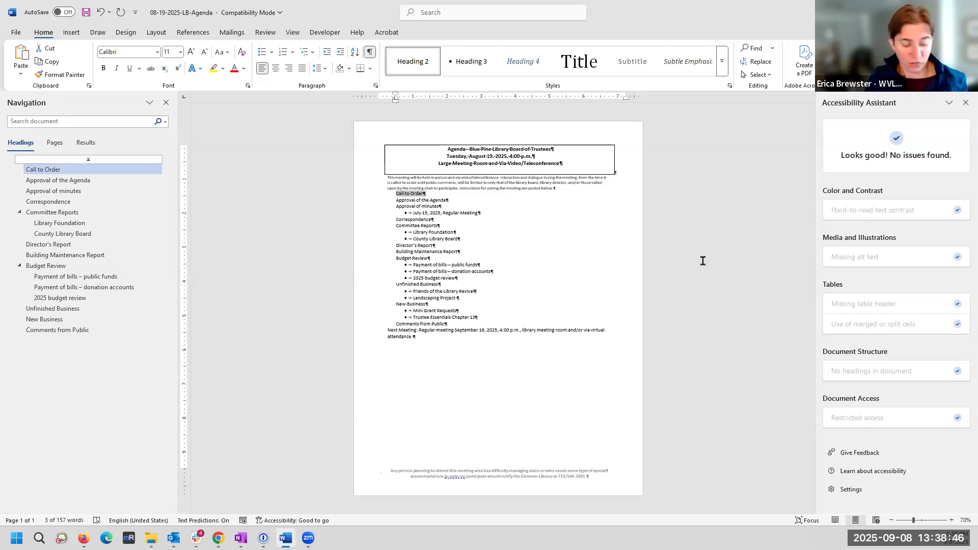
{"action": "scroll", "coordinate": [702, 260], "scroll_direction": "up", "scroll_amount": 4}
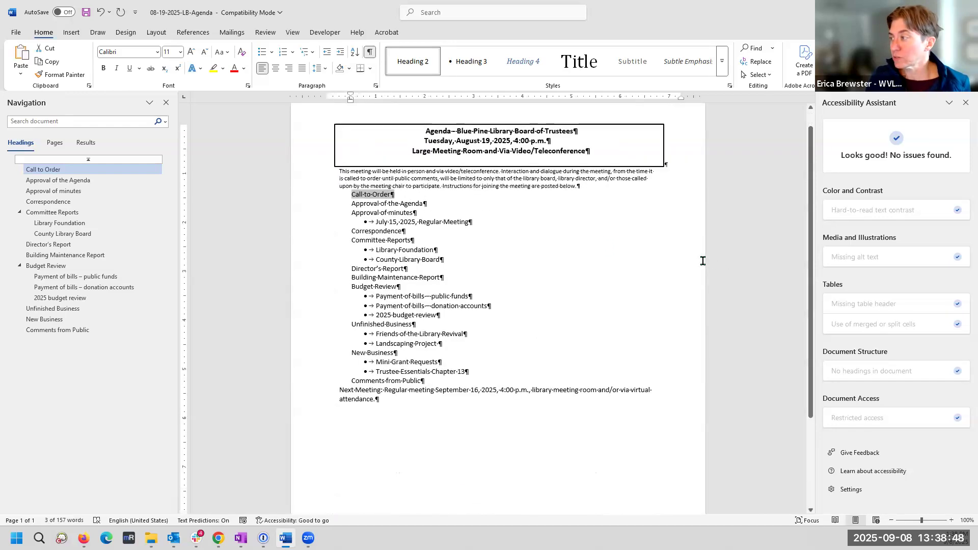
{"action": "scroll", "coordinate": [702, 261], "scroll_direction": "up", "scroll_amount": 1}
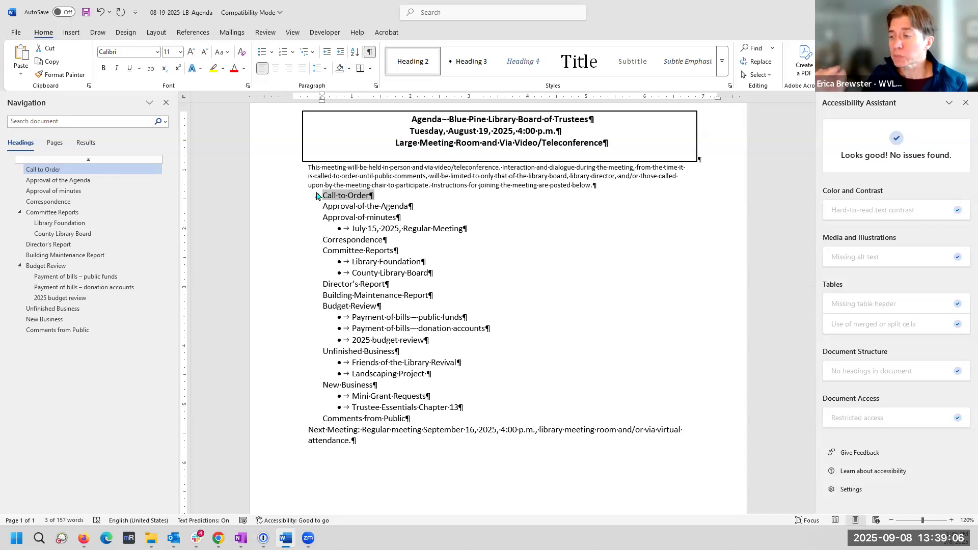
{"action": "left_click", "coordinate": [376, 87]}
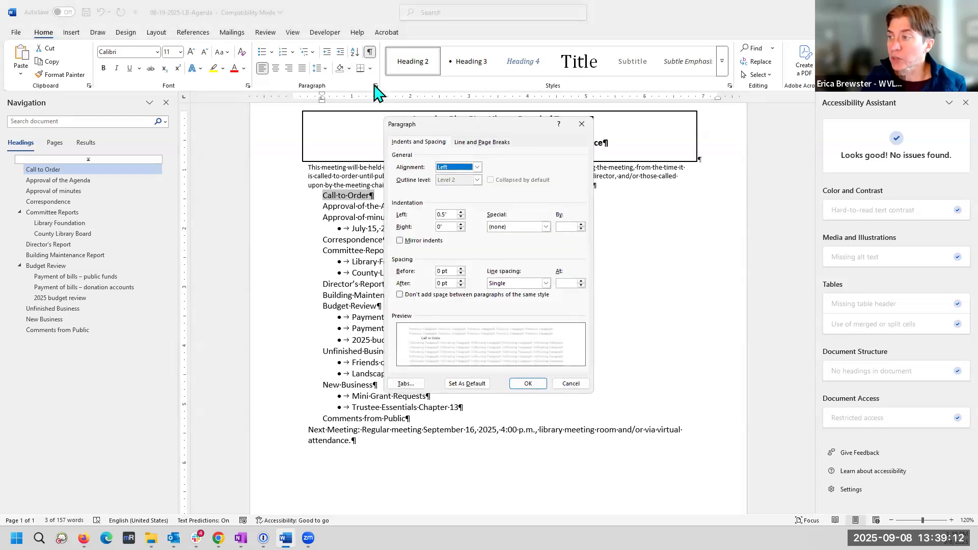
{"action": "left_click", "coordinate": [581, 124]}
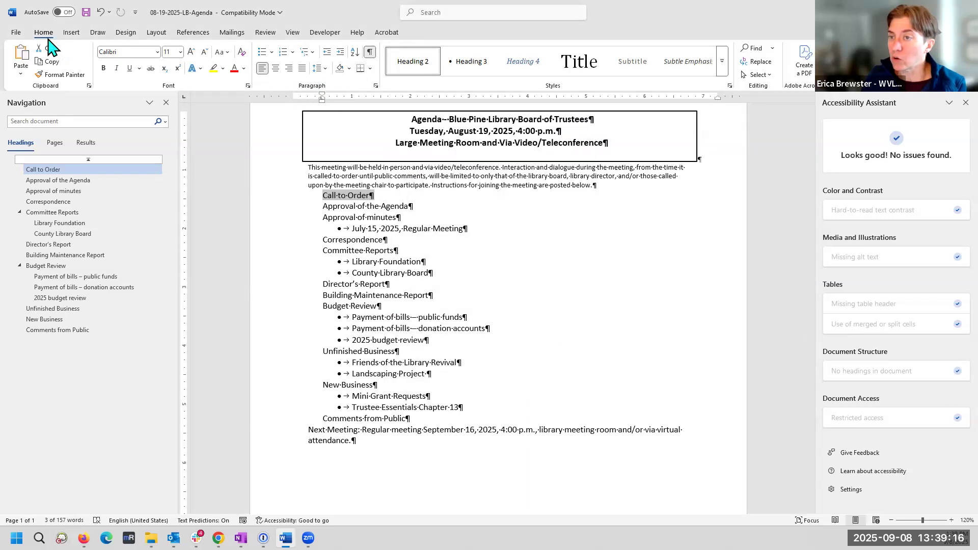
{"action": "left_click", "coordinate": [376, 86]}
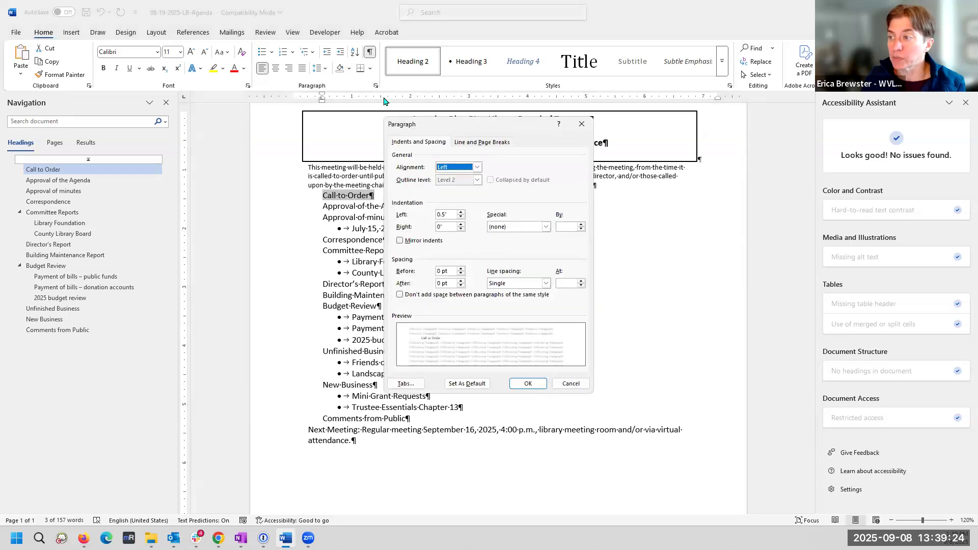
{"action": "left_click_drag", "start_coordinate": [433, 130], "coordinate": [627, 128]}
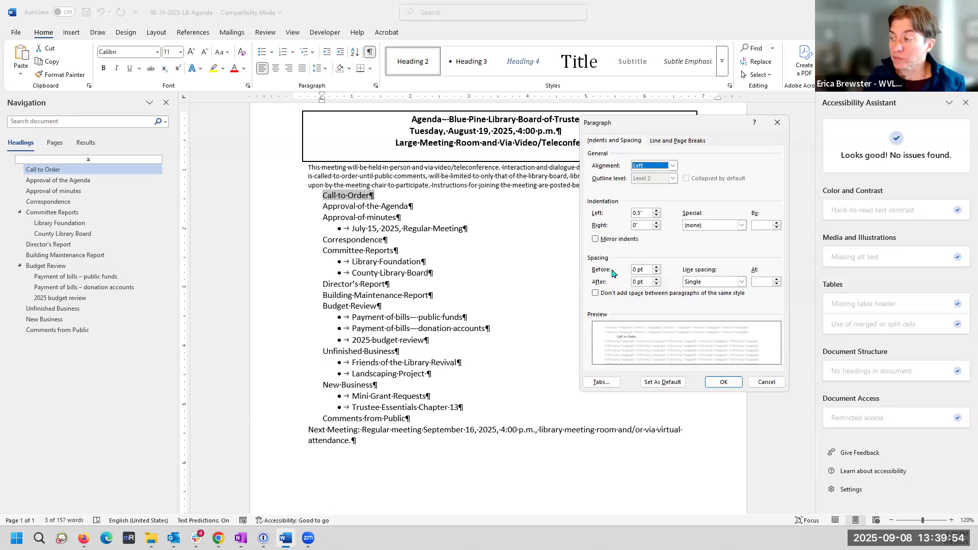
{"action": "left_click", "coordinate": [656, 268]}
{"action": "left_click", "coordinate": [657, 279]}
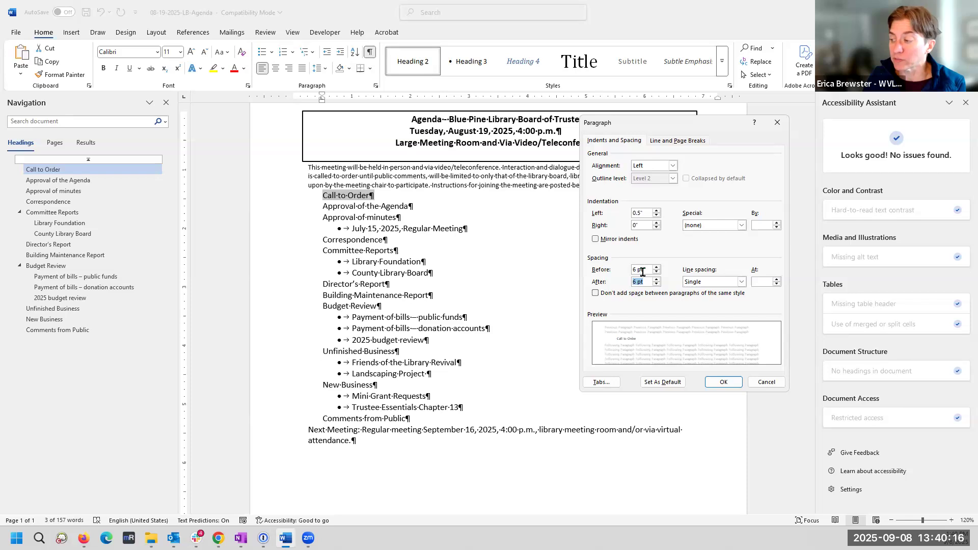
{"action": "left_click", "coordinate": [722, 383]}
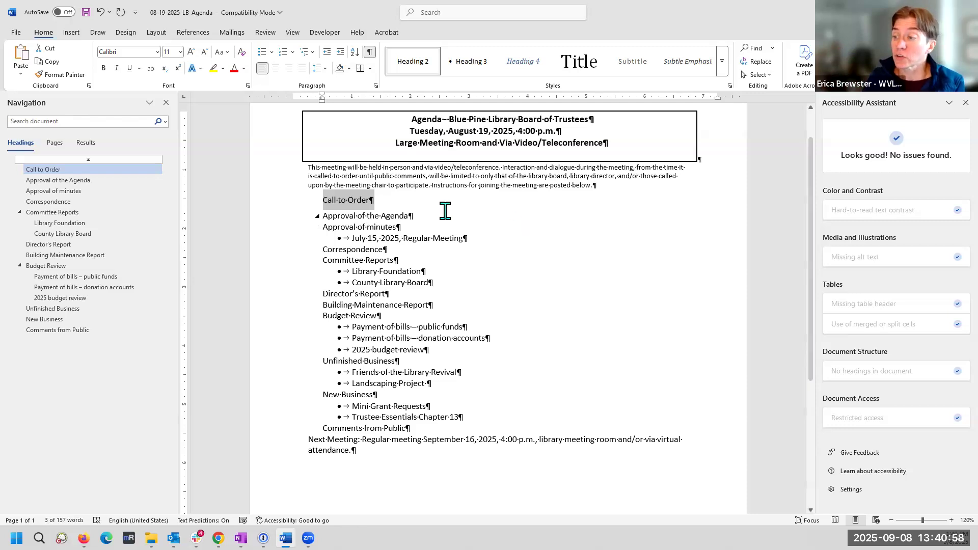
Update the Heading 2 style to match the selected "Call to Order" heading
{"action": "right_click", "coordinate": [423, 64]}
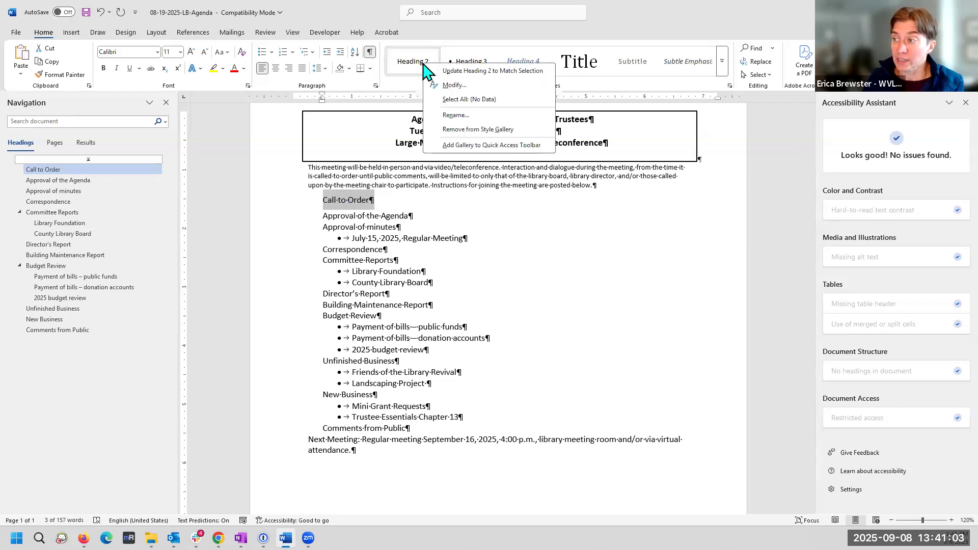
{"action": "left_click", "coordinate": [476, 72]}
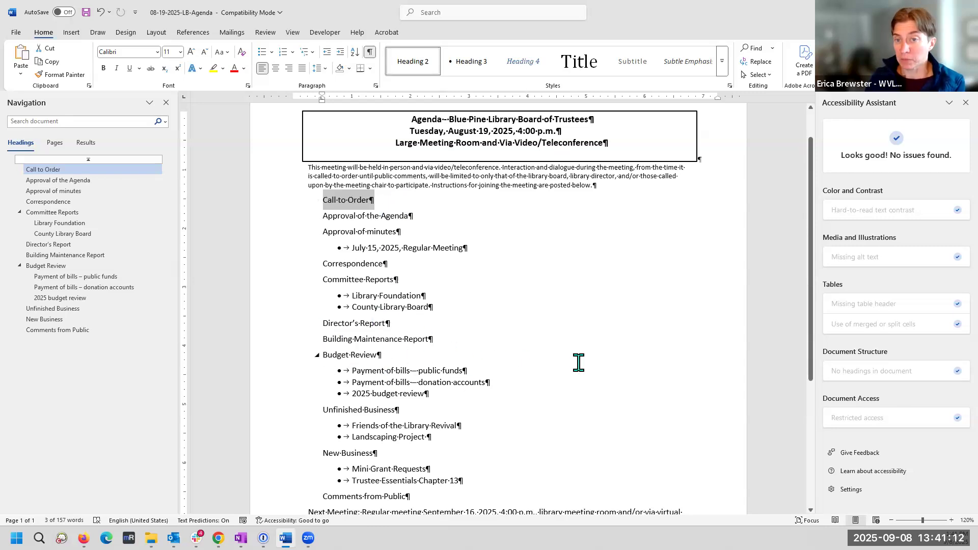
{"action": "scroll", "coordinate": [578, 363], "scroll_direction": "down", "scroll_amount": 4}
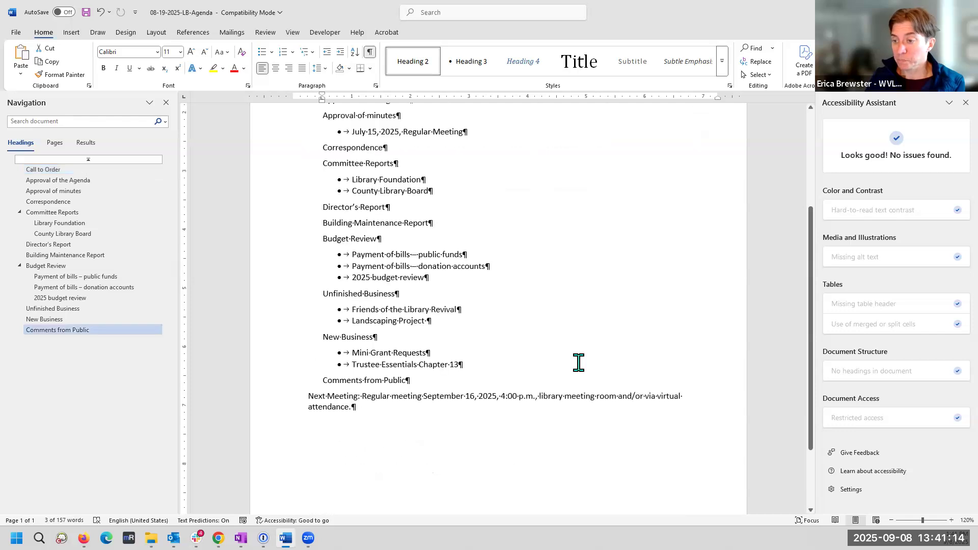
{"action": "scroll", "coordinate": [578, 362], "scroll_direction": "up", "scroll_amount": 4}
{"action": "left_click", "coordinate": [578, 362]}
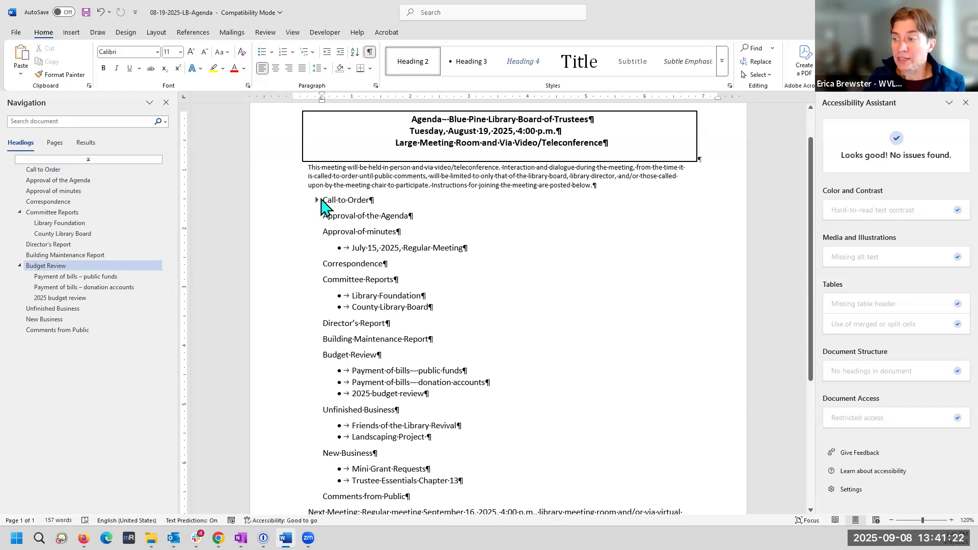
Try suppressing the space between paragraphs of the same style on the "Call to Order" heading, and undo the change
{"action": "triple_click", "coordinate": [351, 202]}
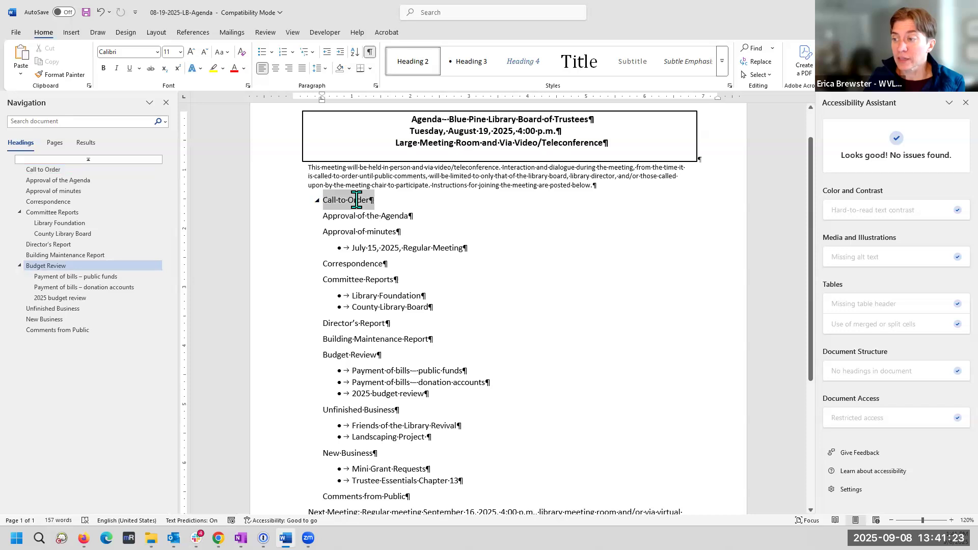
{"action": "left_click", "coordinate": [376, 86]}
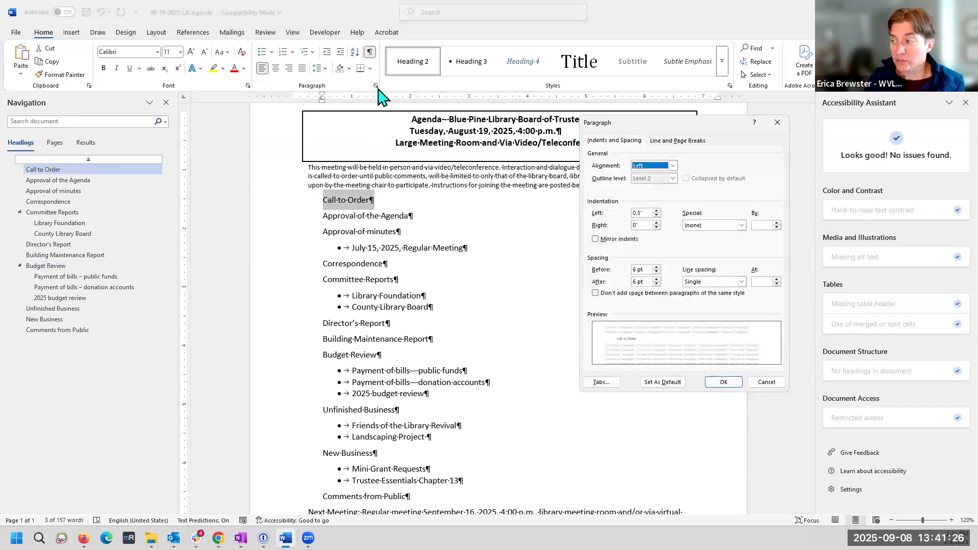
{"action": "left_click", "coordinate": [594, 293]}
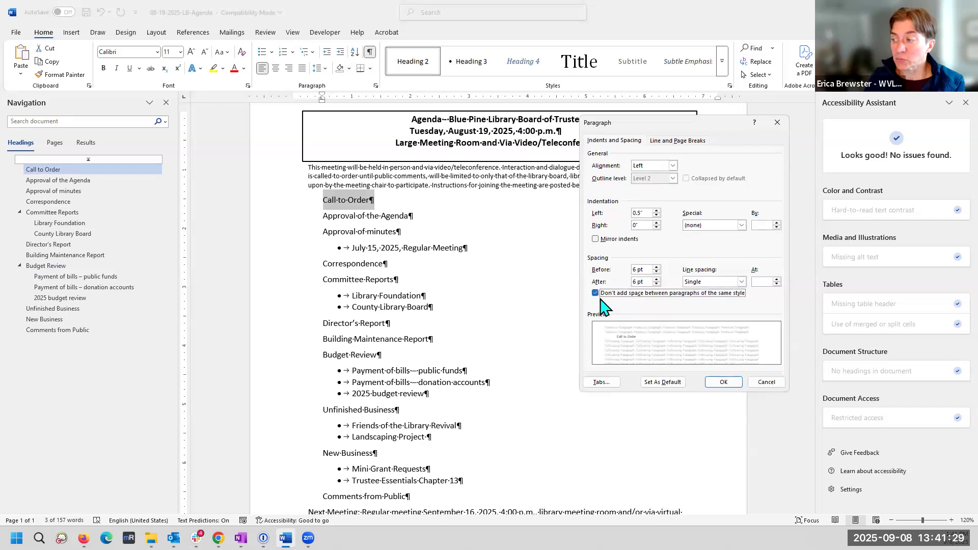
{"action": "left_click", "coordinate": [724, 382]}
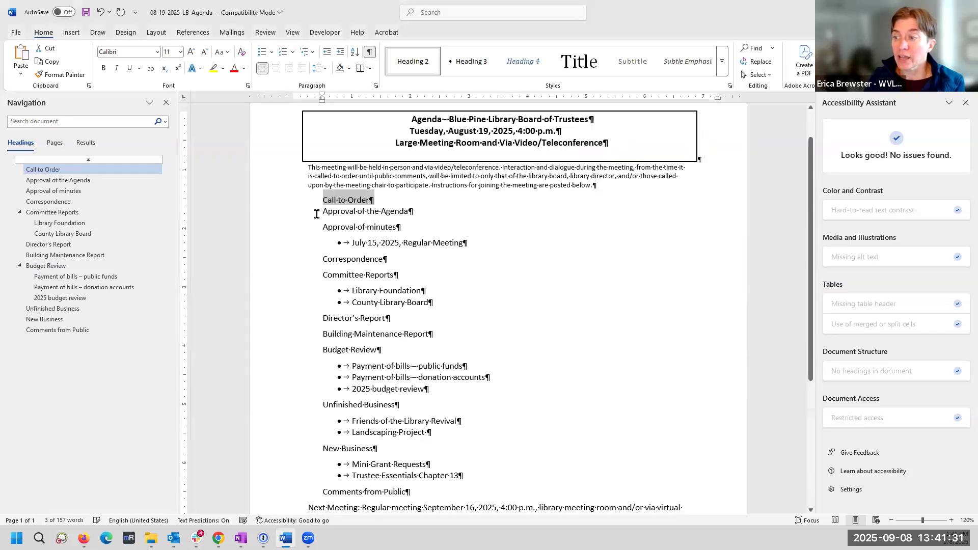
{"action": "left_click", "coordinate": [381, 208]}
{"action": "key", "text": "End"}
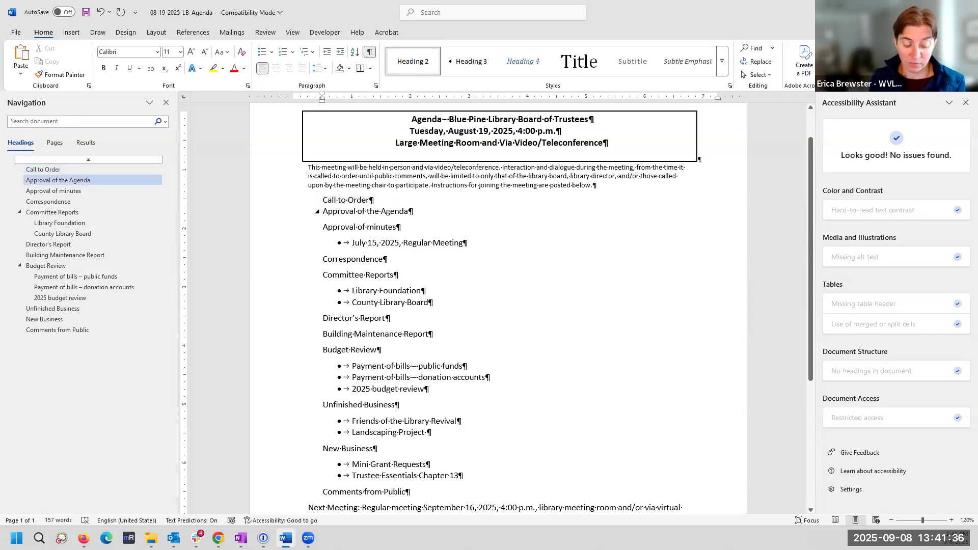
{"action": "key", "text": "ctrl+z"}
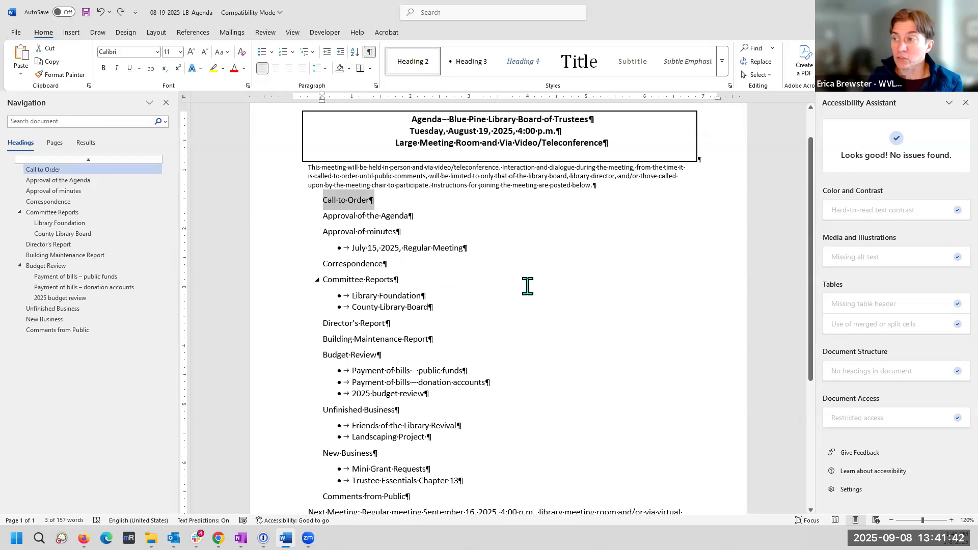
Hide the formatting marks in the agenda
{"action": "left_click", "coordinate": [370, 52]}
{"action": "left_click", "coordinate": [592, 352]}
{"action": "scroll", "coordinate": [593, 347], "scroll_direction": "down", "scroll_amount": 2}
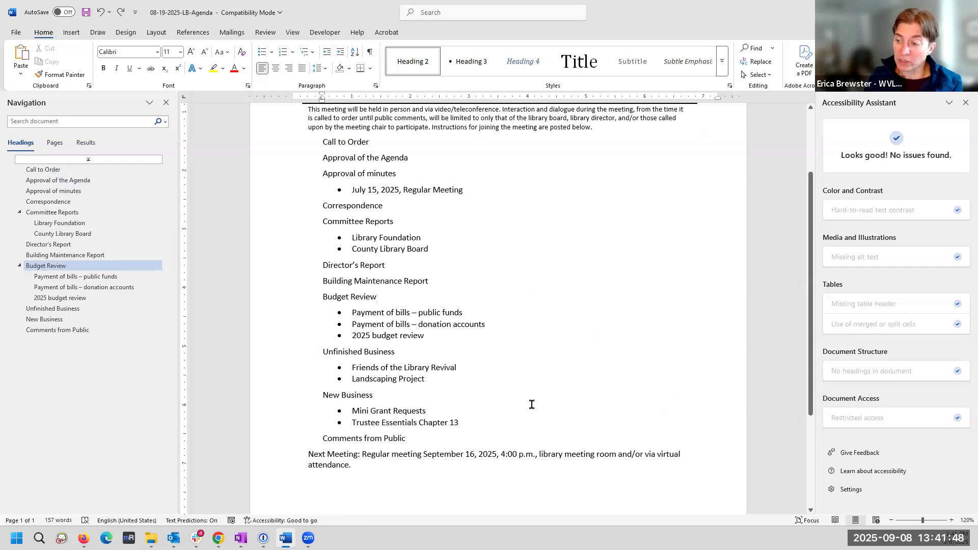
Set the spacing after the "Approval of minutes" heading to 0 pt
{"action": "triple_click", "coordinate": [336, 177]}
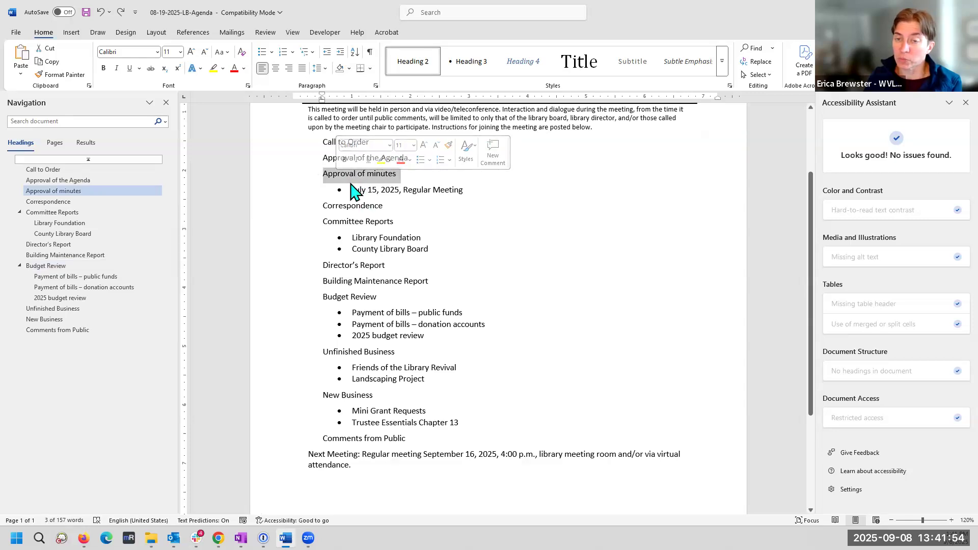
{"action": "left_click", "coordinate": [377, 87]}
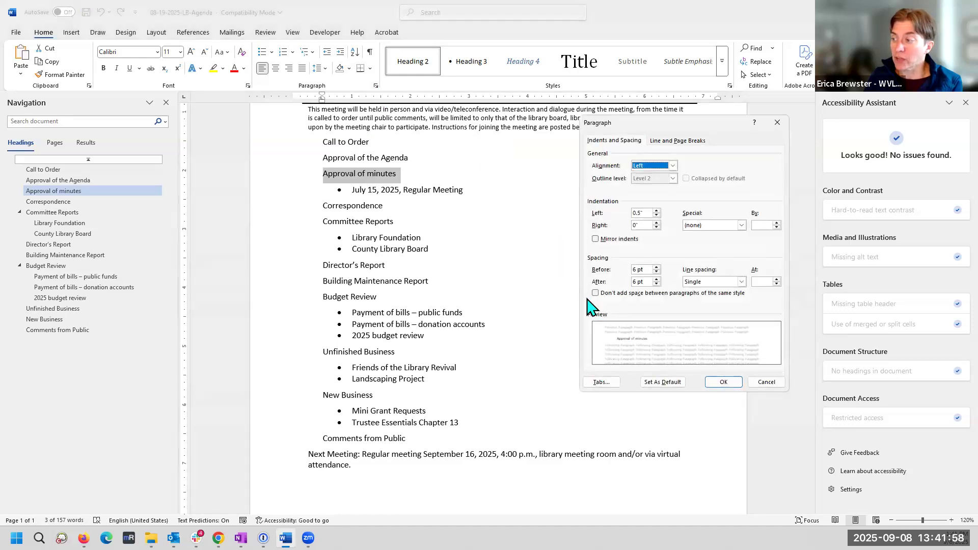
{"action": "left_click", "coordinate": [656, 284]}
{"action": "left_click", "coordinate": [723, 381]}
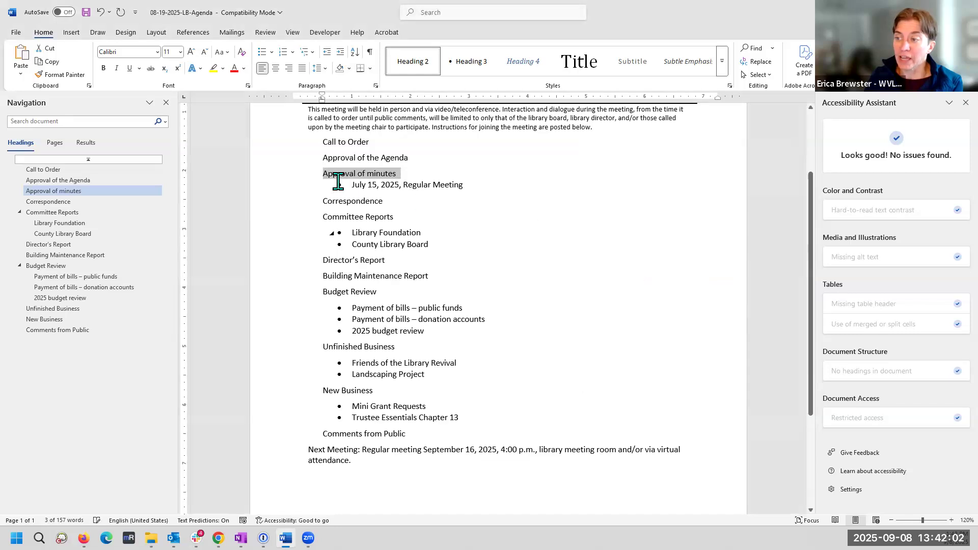
{"action": "left_click", "coordinate": [427, 232]}
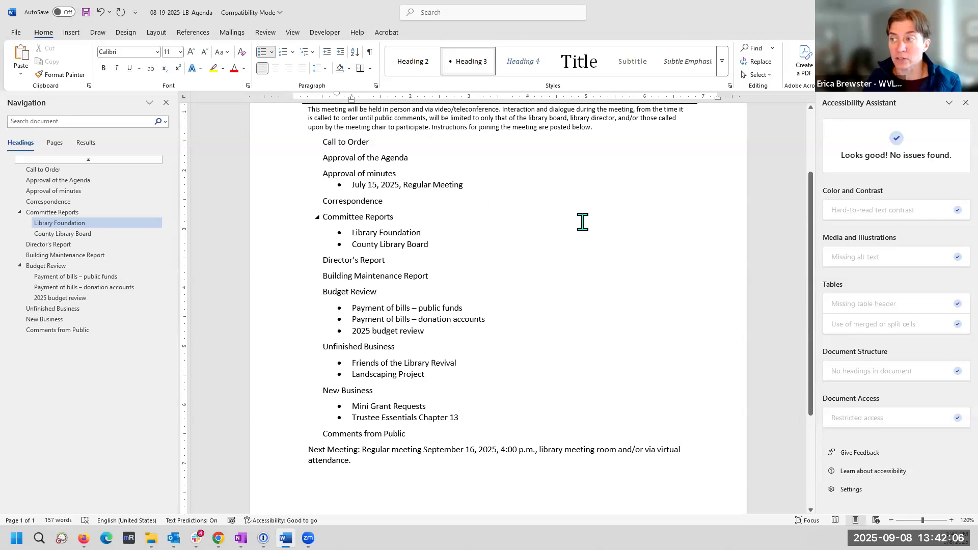
{"action": "triple_click", "coordinate": [446, 186]}
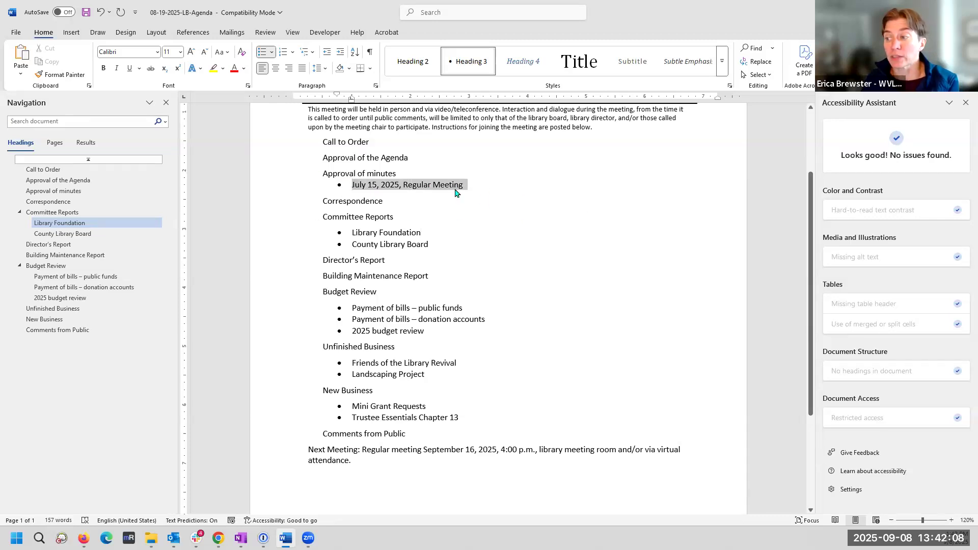
{"action": "left_click", "coordinate": [659, 217]}
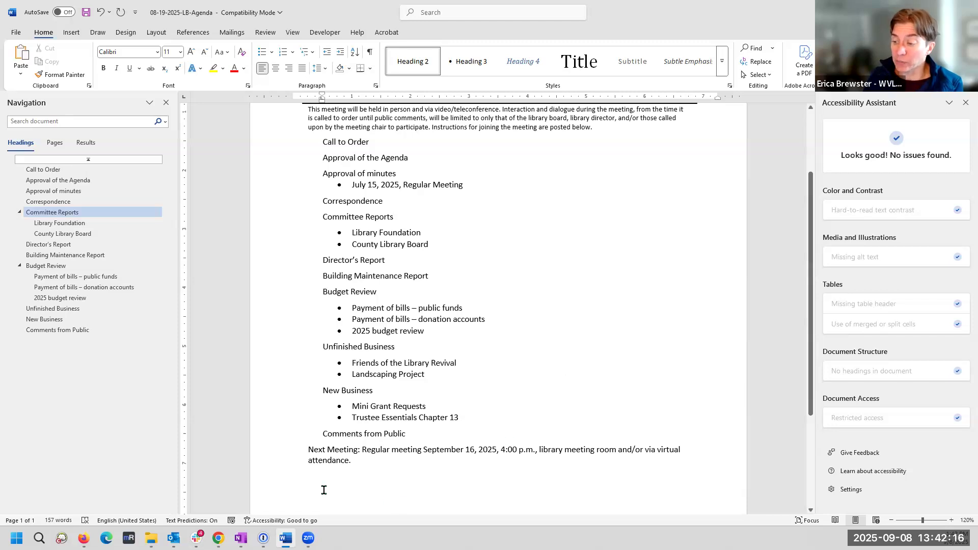
Apply the Normal style to the "Next Meeting" paragraph at the end of the agenda
{"action": "left_click_drag", "start_coordinate": [309, 449], "coordinate": [344, 448]}
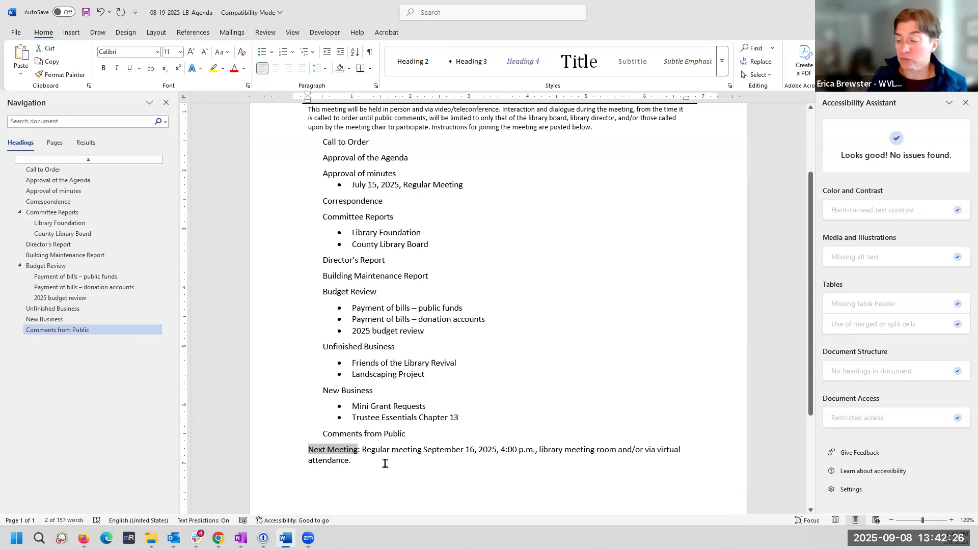
{"action": "triple_click", "coordinate": [306, 454]}
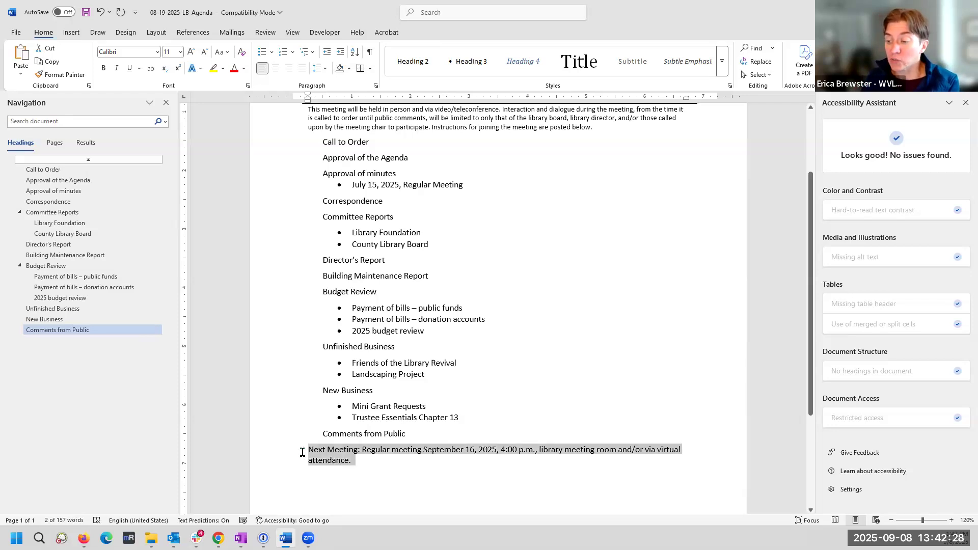
{"action": "left_click", "coordinate": [722, 65]}
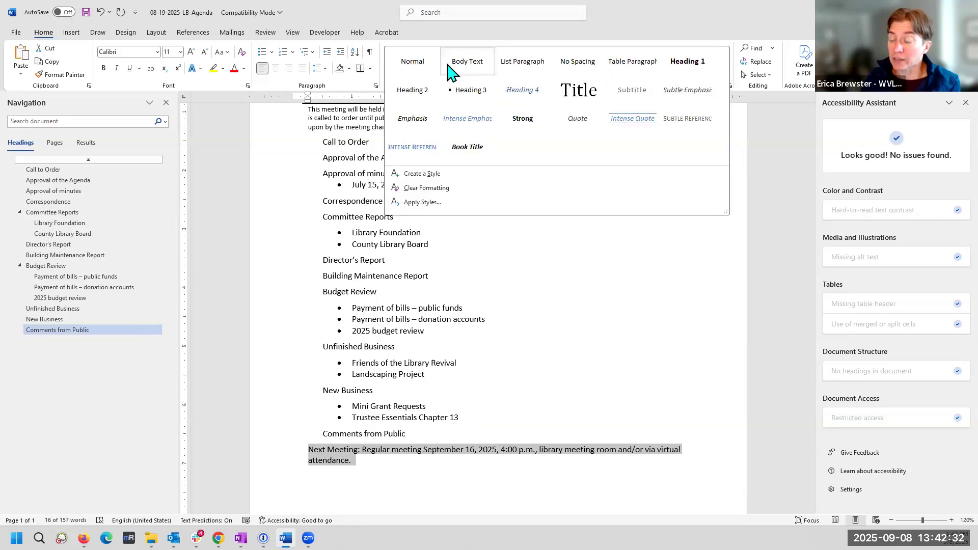
{"action": "left_click", "coordinate": [412, 65]}
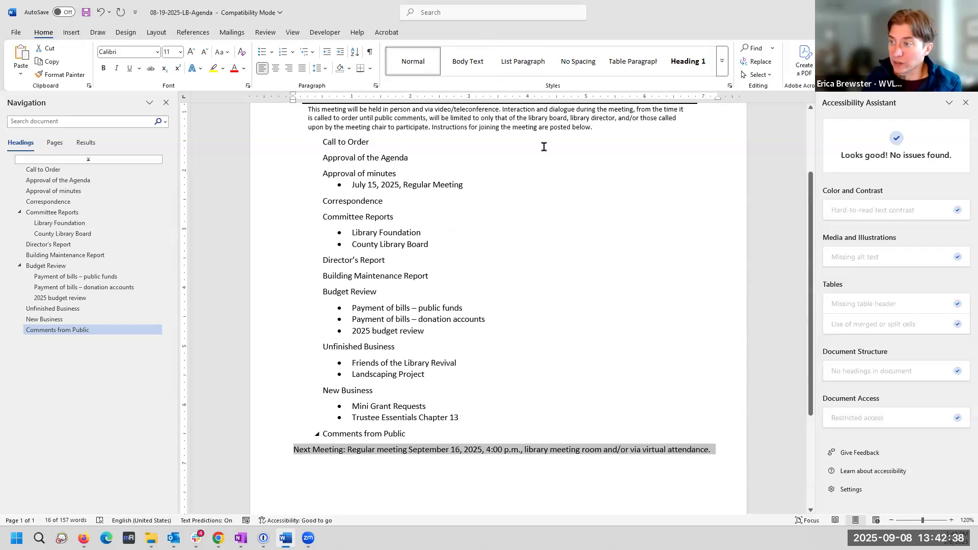
Set the spacing before the "Next Meeting" paragraph at the end of the agenda to 20 pt
{"action": "left_click", "coordinate": [308, 450]}
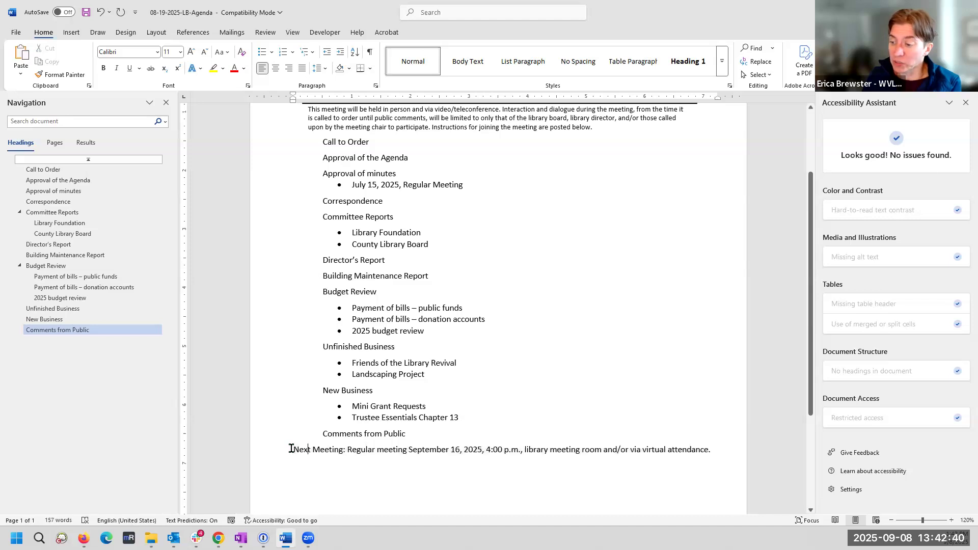
{"action": "left_click_drag", "start_coordinate": [291, 448], "coordinate": [699, 449]}
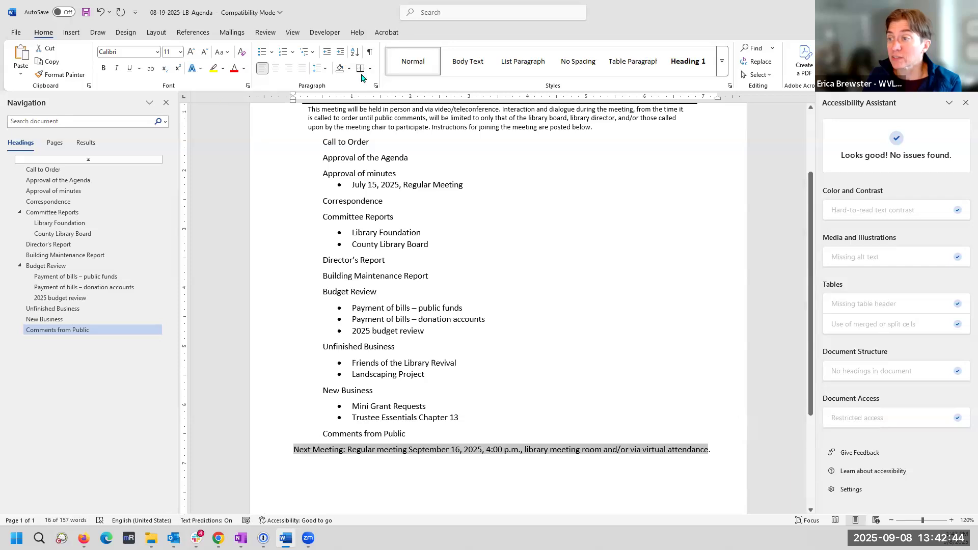
{"action": "left_click", "coordinate": [376, 86]}
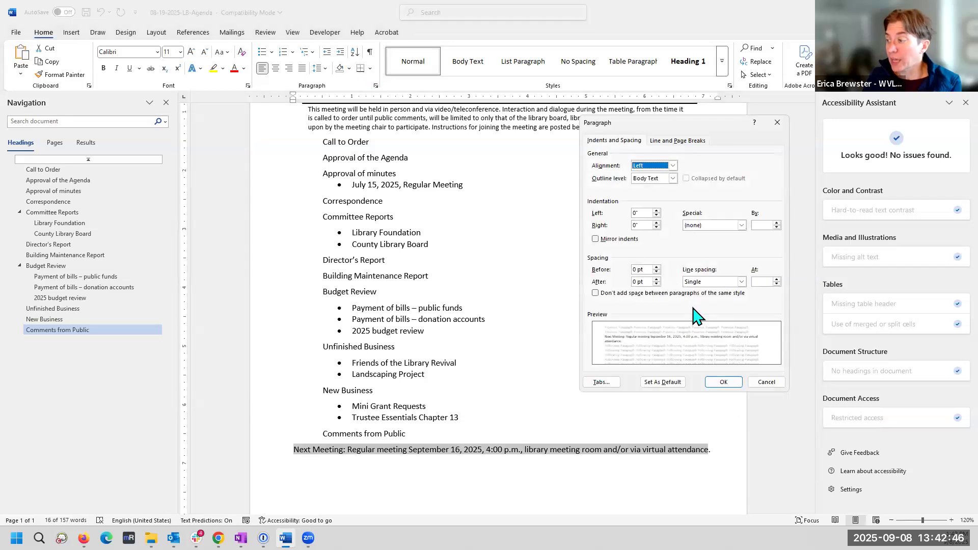
{"action": "left_click_drag", "start_coordinate": [657, 269], "coordinate": [656, 268]}
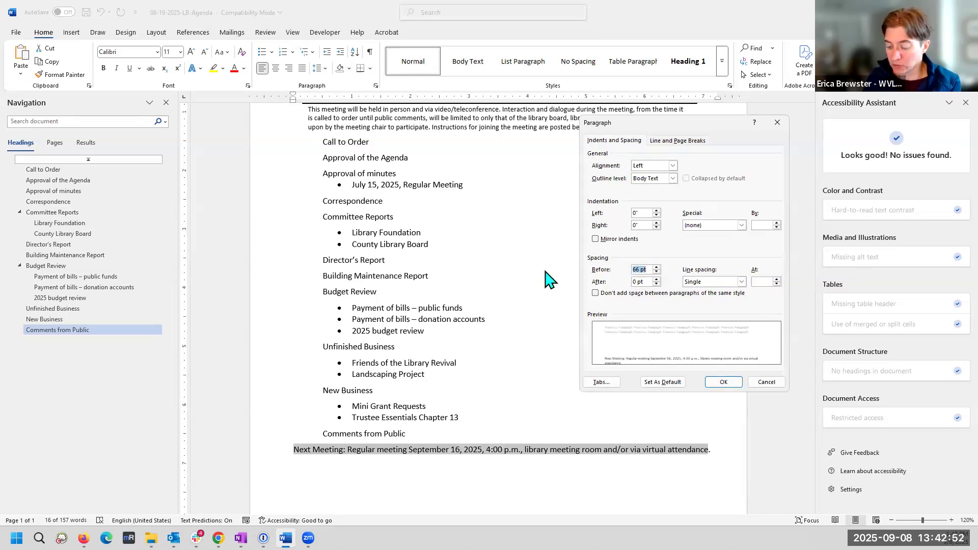
{"action": "type", "text": "20"}
{"action": "left_click", "coordinate": [643, 282]}
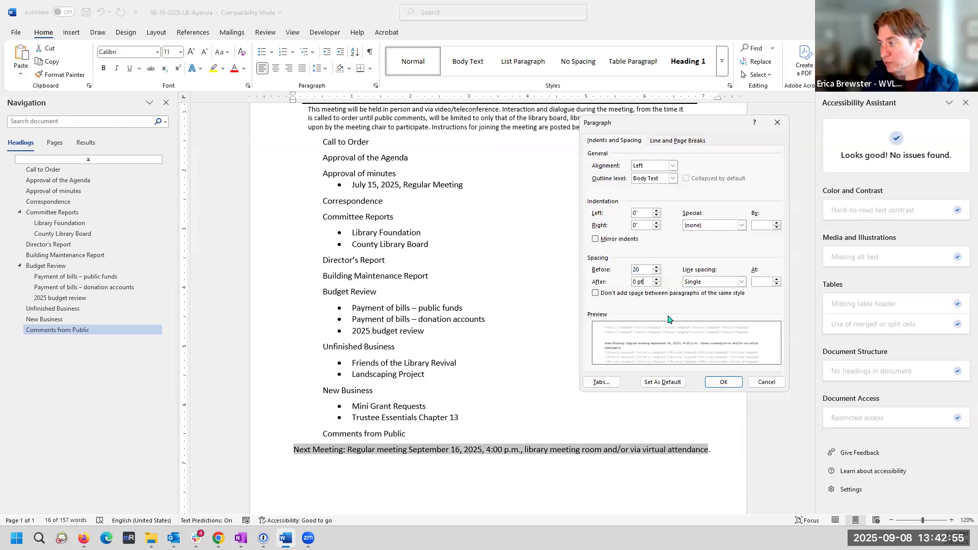
{"action": "left_click", "coordinate": [727, 386]}
{"action": "left_click", "coordinate": [591, 326]}
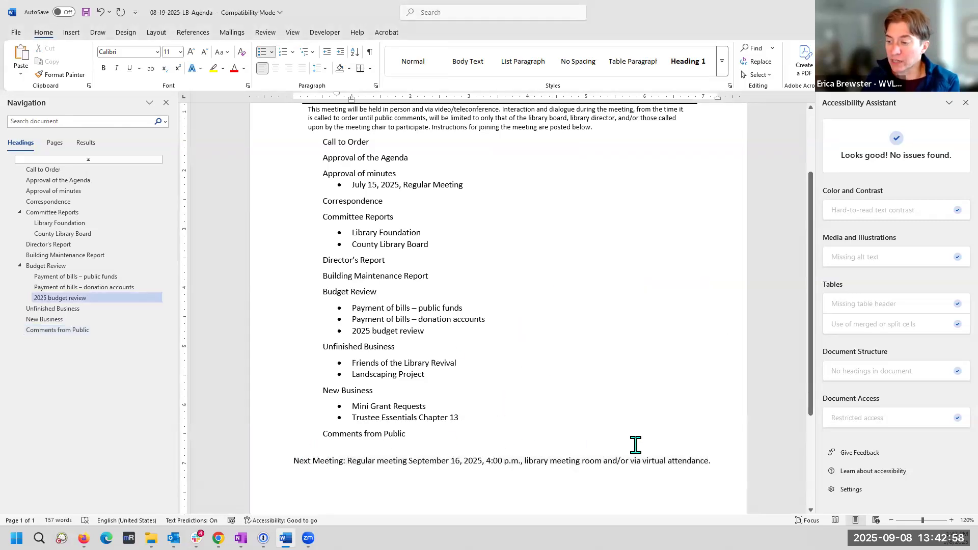
Show the formatting marks, try indenting the "Next Meeting" line with spaces and with a tab instead, and remove the indentation
{"action": "left_click_drag", "start_coordinate": [281, 460], "coordinate": [601, 461]}
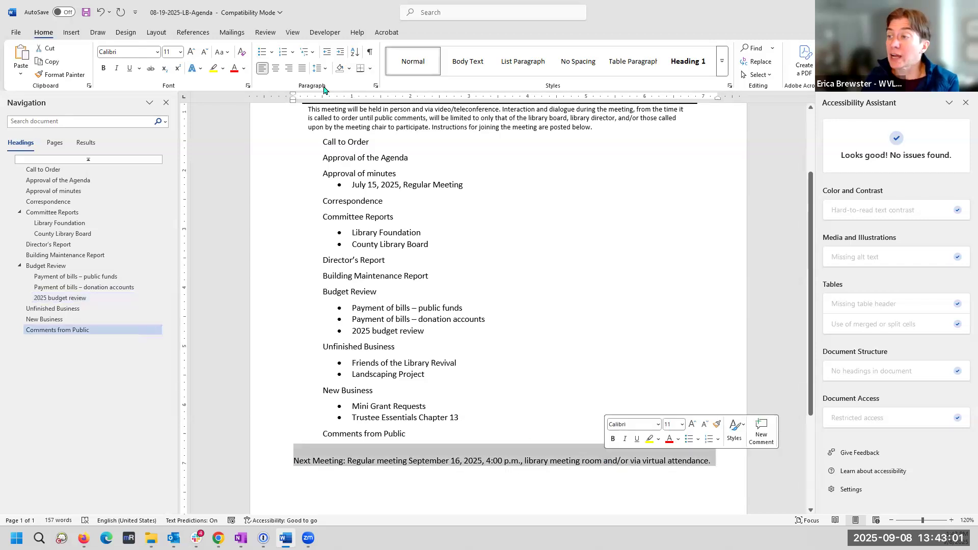
{"action": "left_click", "coordinate": [369, 51]}
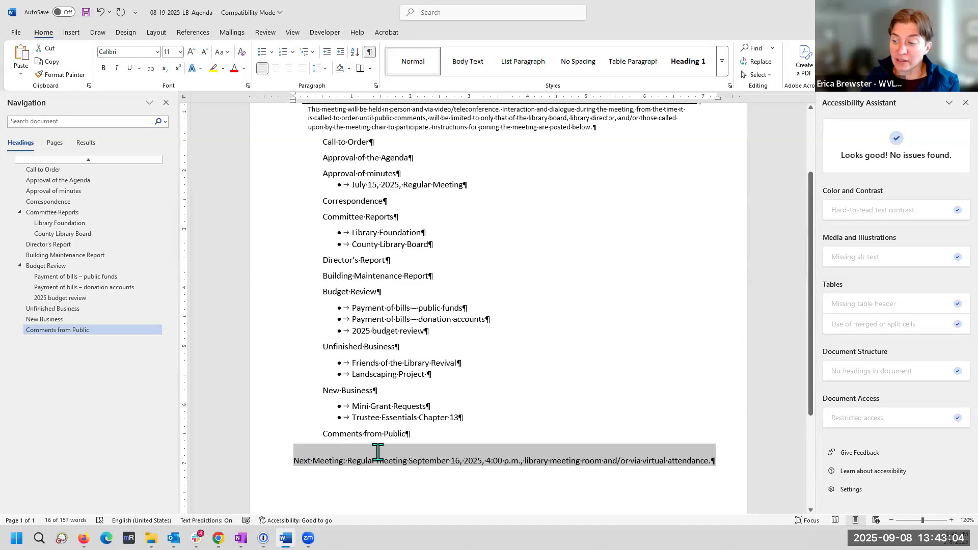
{"action": "left_click", "coordinate": [304, 456]}
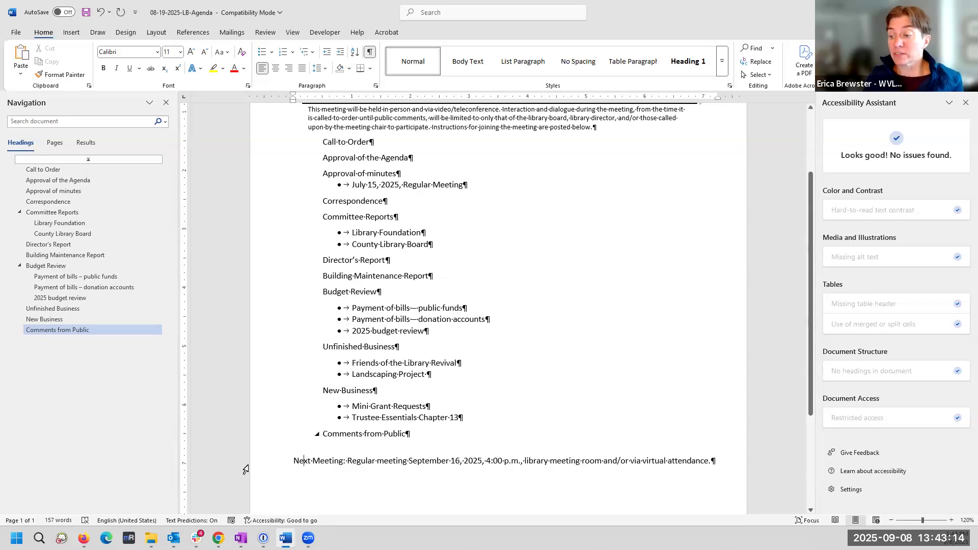
{"action": "key", "text": "Home"}
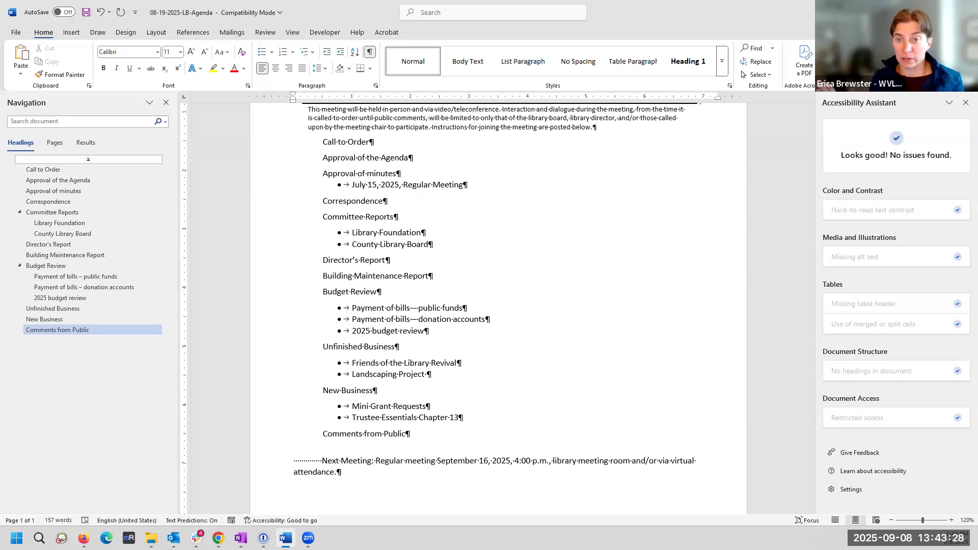
{"action": "left_click_drag", "start_coordinate": [292, 464], "coordinate": [323, 462]}
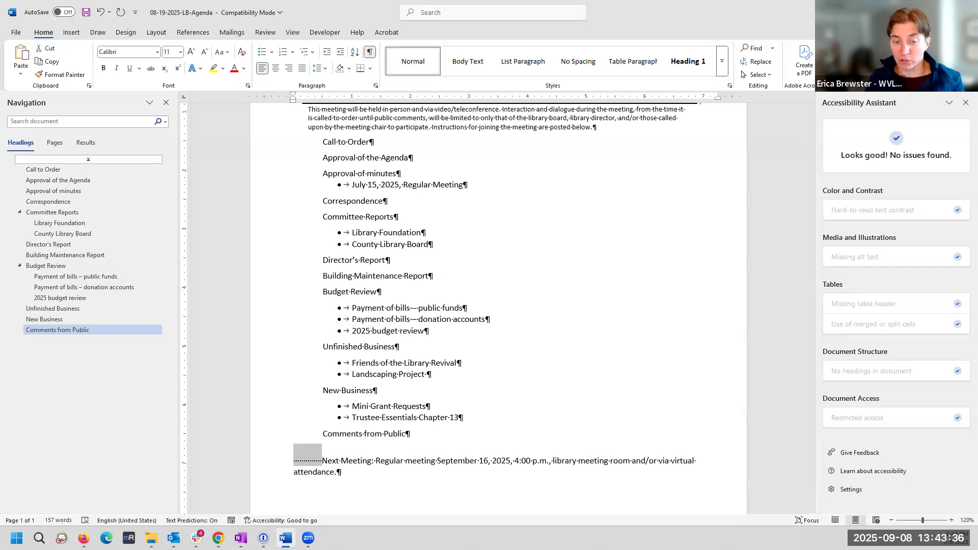
{"action": "key", "text": "Tab"}
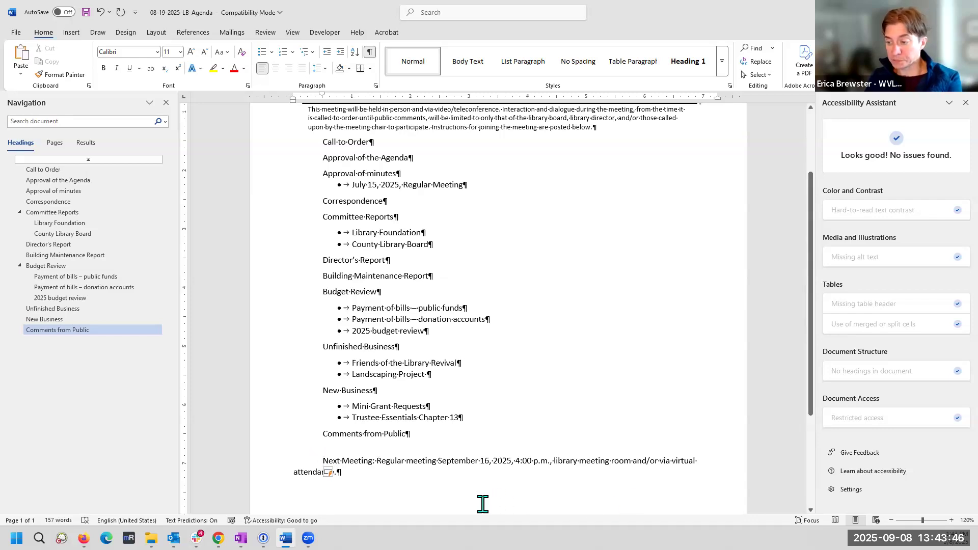
{"action": "key", "text": "BackSpace"}
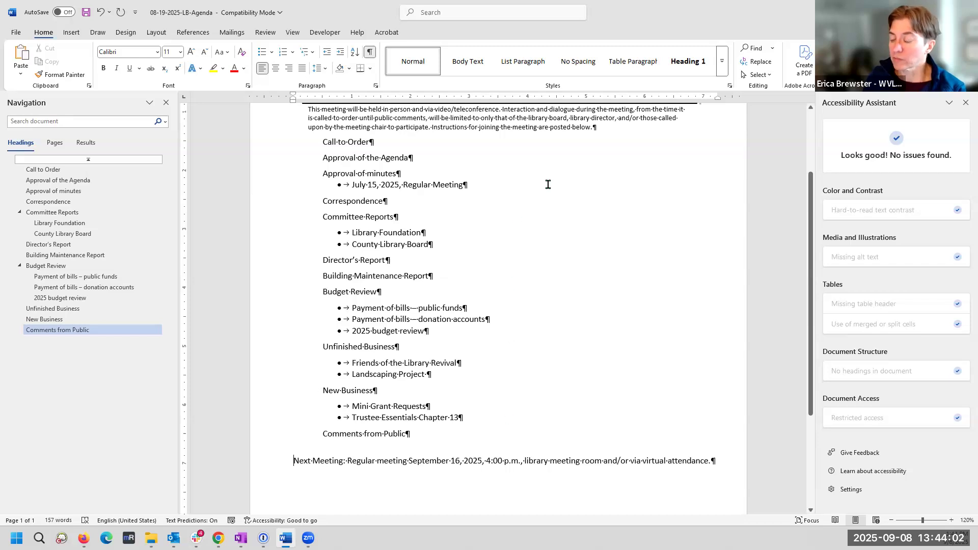
Hide the formatting marks and review the agenda's layout from the boxed title down to the "Next Meeting" line
{"action": "scroll", "coordinate": [542, 185], "scroll_direction": "up", "scroll_amount": 3}
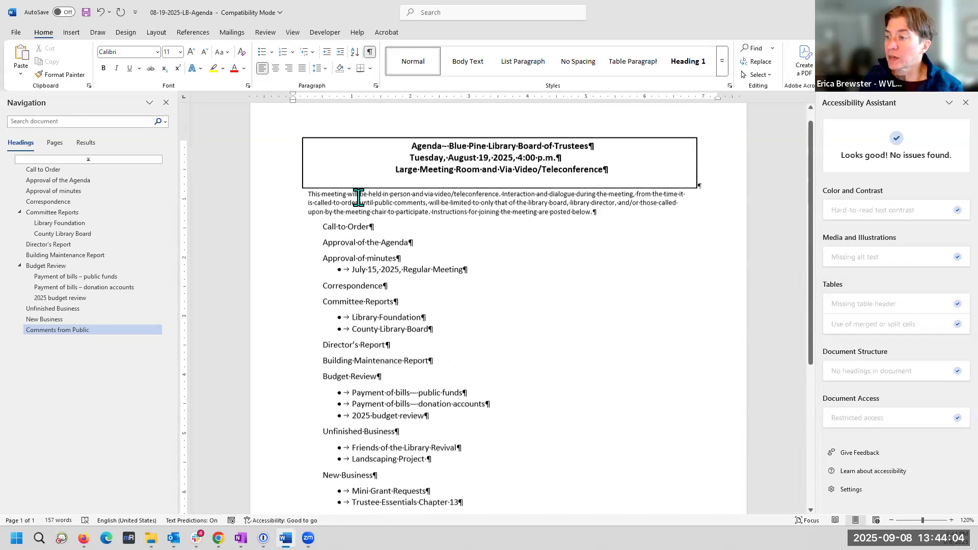
{"action": "left_click_drag", "start_coordinate": [299, 197], "coordinate": [597, 215]}
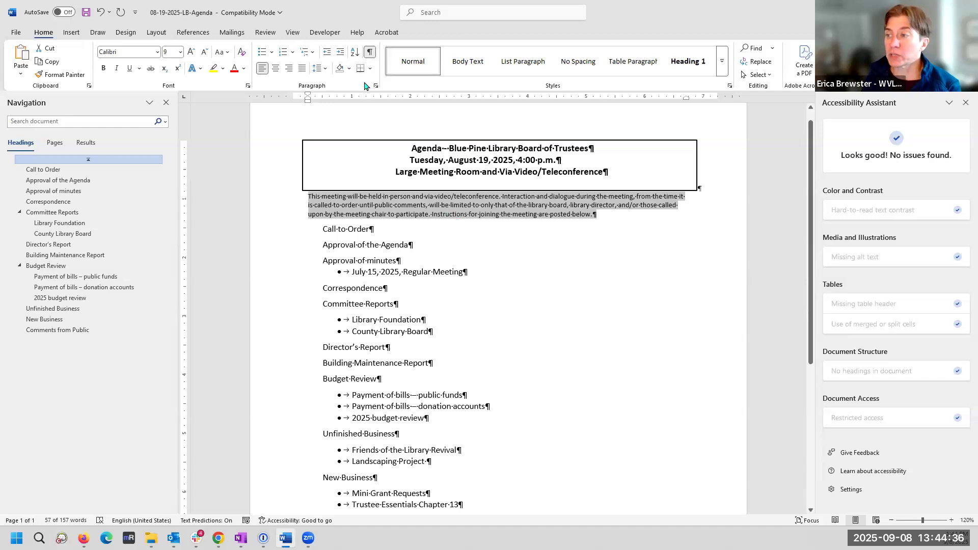
{"action": "key", "text": "ctrl+shift+8"}
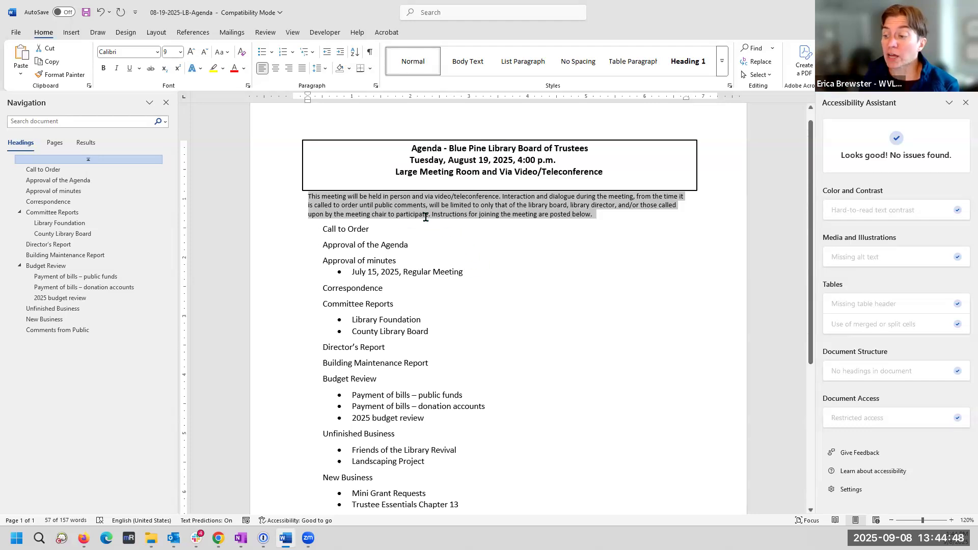
{"action": "scroll", "coordinate": [425, 217], "scroll_direction": "down", "scroll_amount": 4}
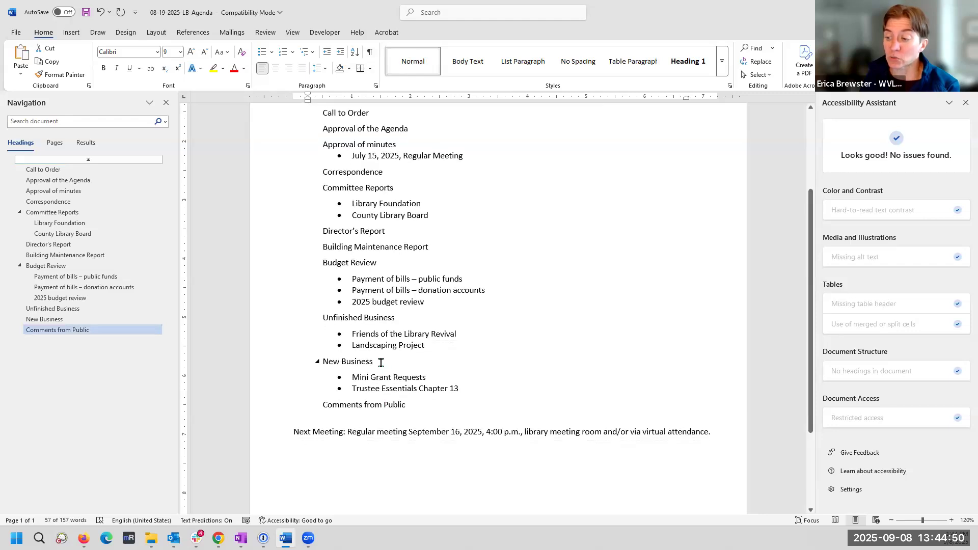
{"action": "left_click", "coordinate": [320, 363]}
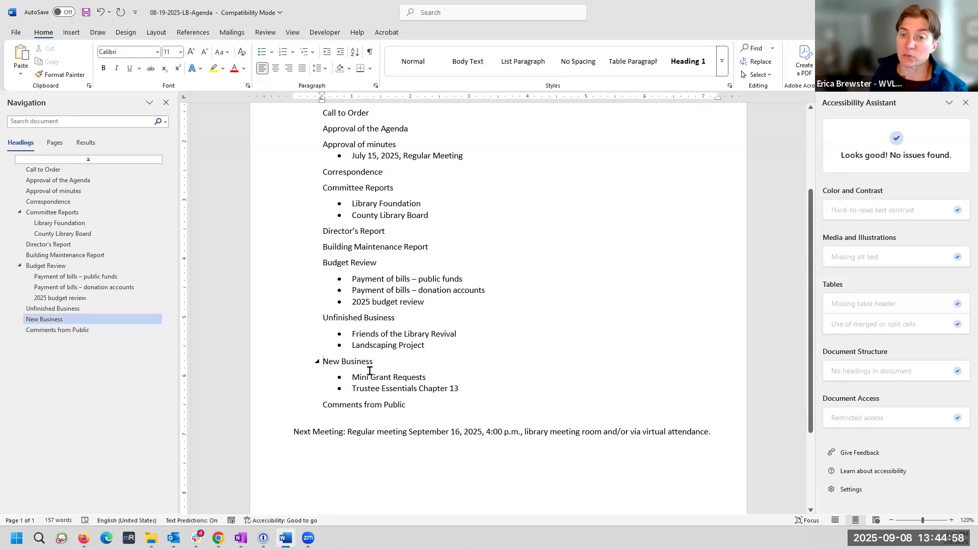
{"action": "scroll", "coordinate": [381, 366], "scroll_direction": "up", "scroll_amount": 5}
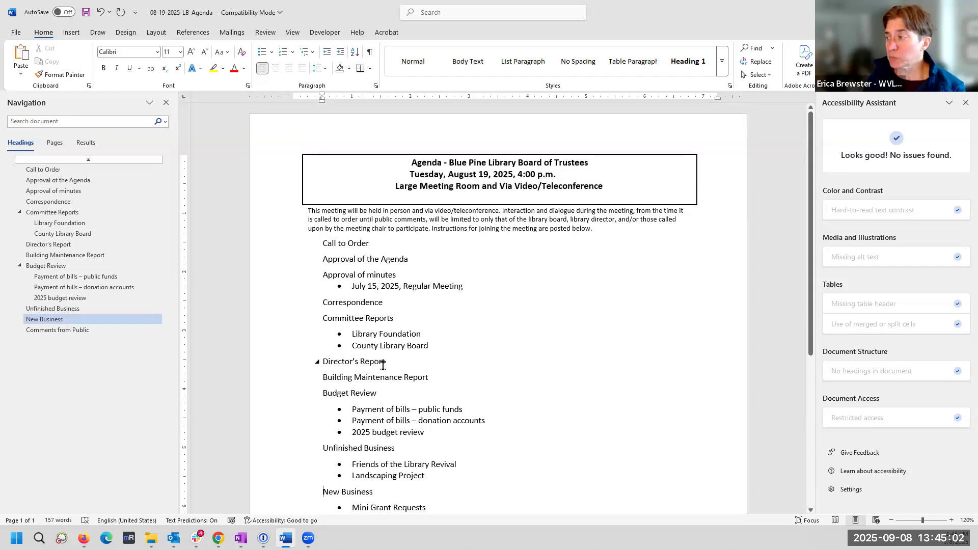
{"action": "scroll", "coordinate": [383, 365], "scroll_direction": "down", "scroll_amount": 6}
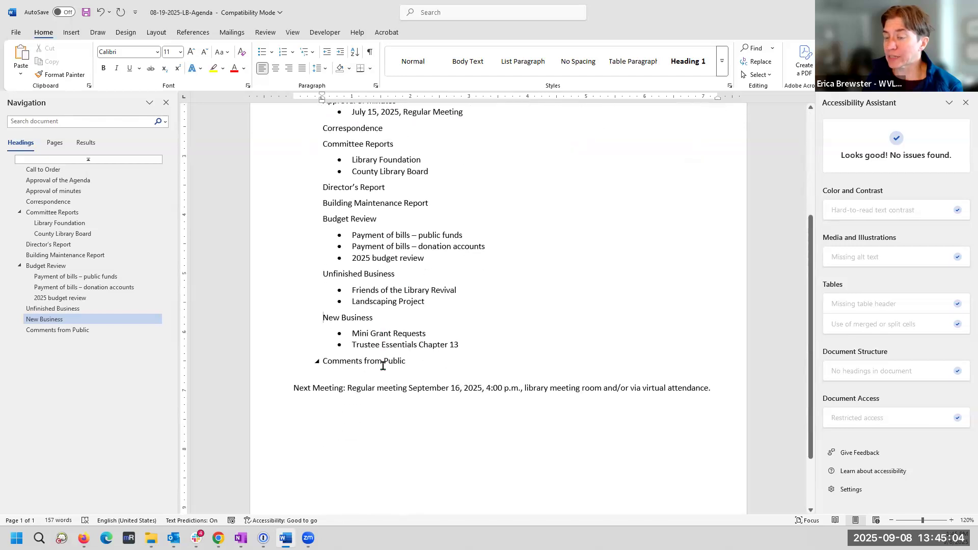
{"action": "scroll", "coordinate": [383, 365], "scroll_direction": "up", "scroll_amount": 6}
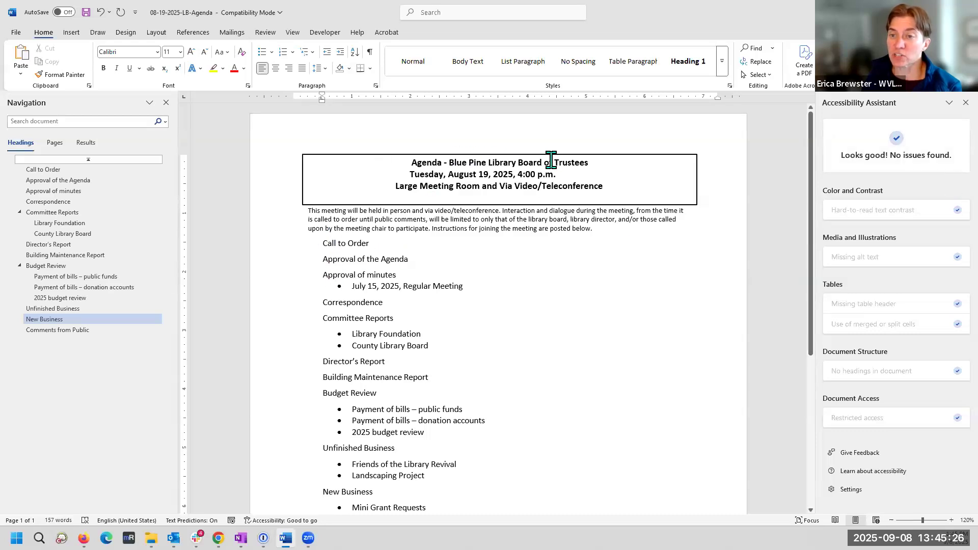
Close the Accessibility Assistant and Navigation panes, and save the agenda as a PDF in Downloads, replacing the existing 08-19-2025-LB-Agenda file
{"action": "left_click", "coordinate": [948, 103]}
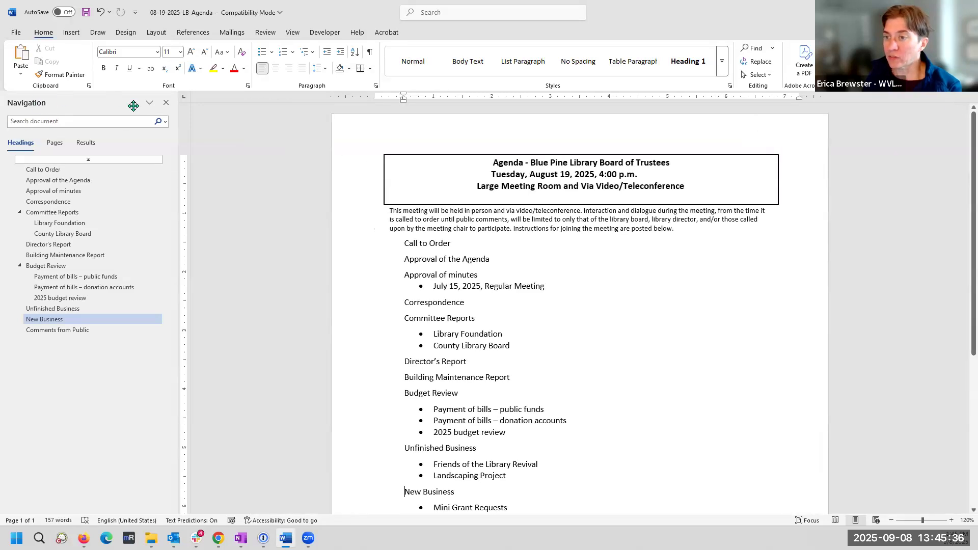
{"action": "left_click", "coordinate": [166, 102]}
{"action": "left_click", "coordinate": [18, 33]}
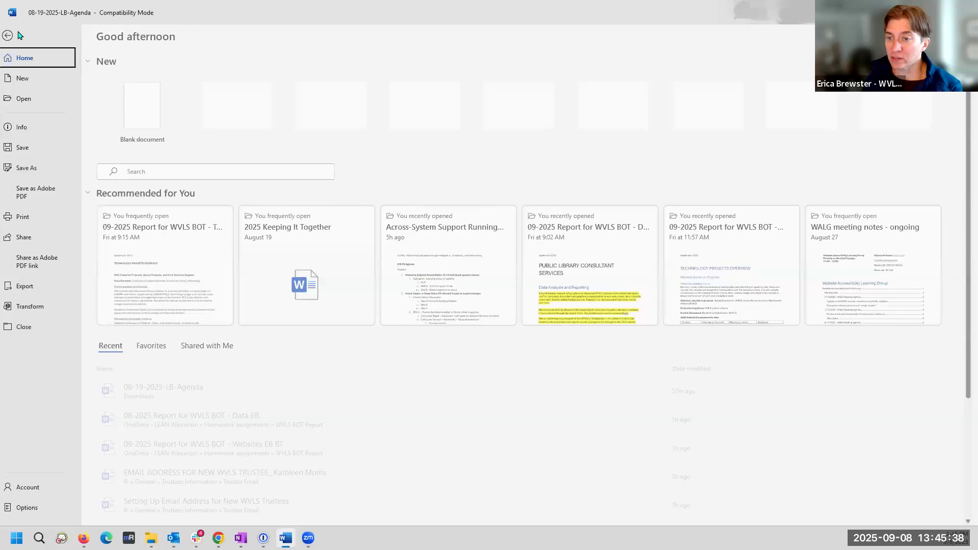
{"action": "left_click", "coordinate": [32, 167]}
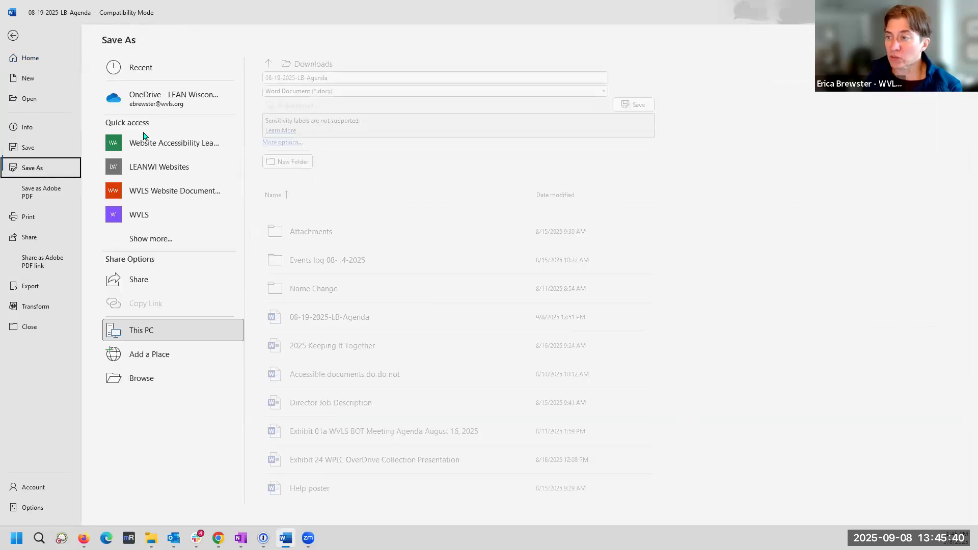
{"action": "left_click", "coordinate": [284, 91]}
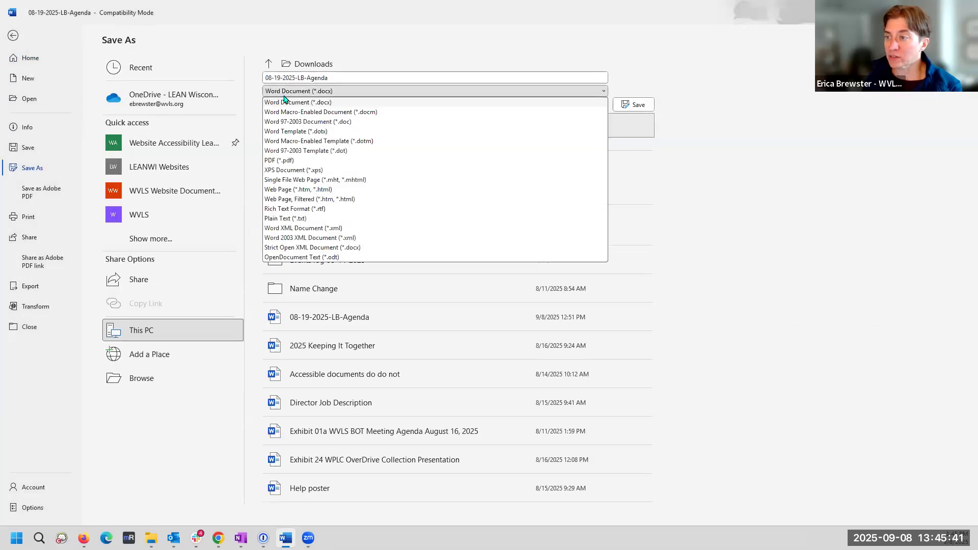
{"action": "left_click", "coordinate": [300, 160]}
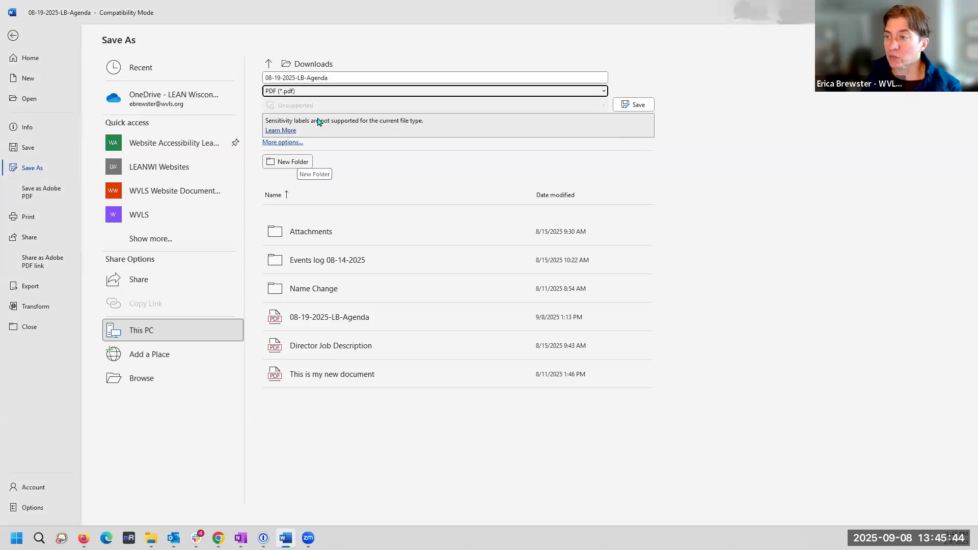
{"action": "left_click", "coordinate": [278, 142]}
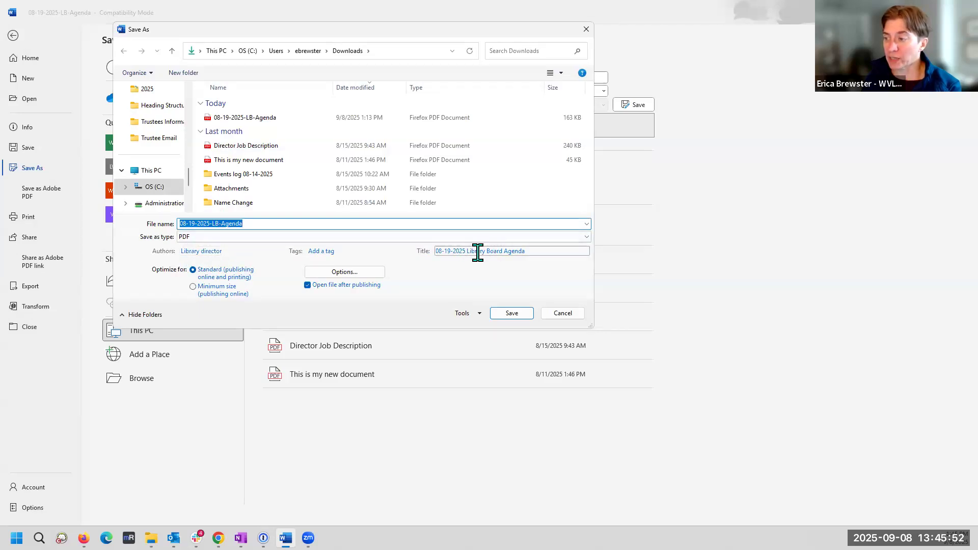
{"action": "left_click", "coordinate": [514, 317]}
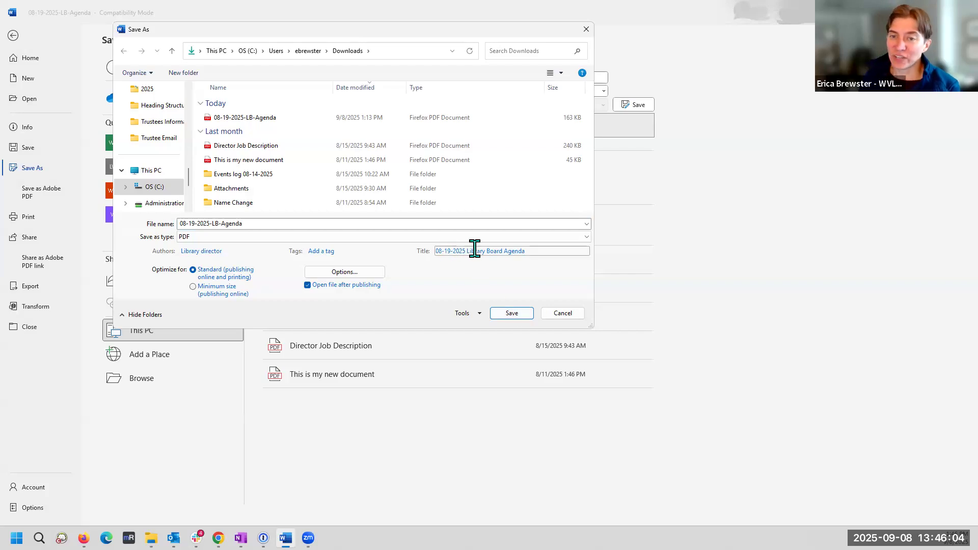
{"action": "left_click", "coordinate": [511, 314]}
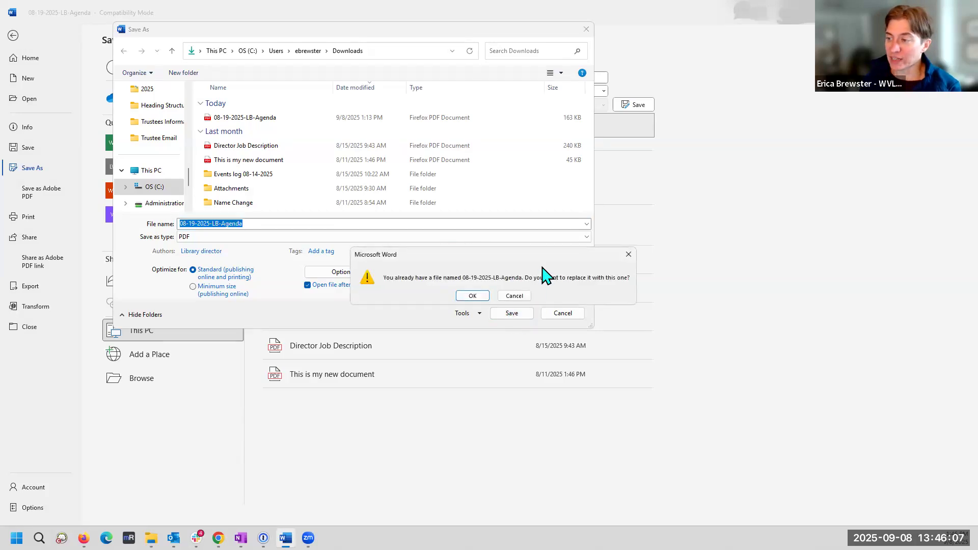
{"action": "left_click", "coordinate": [480, 296]}
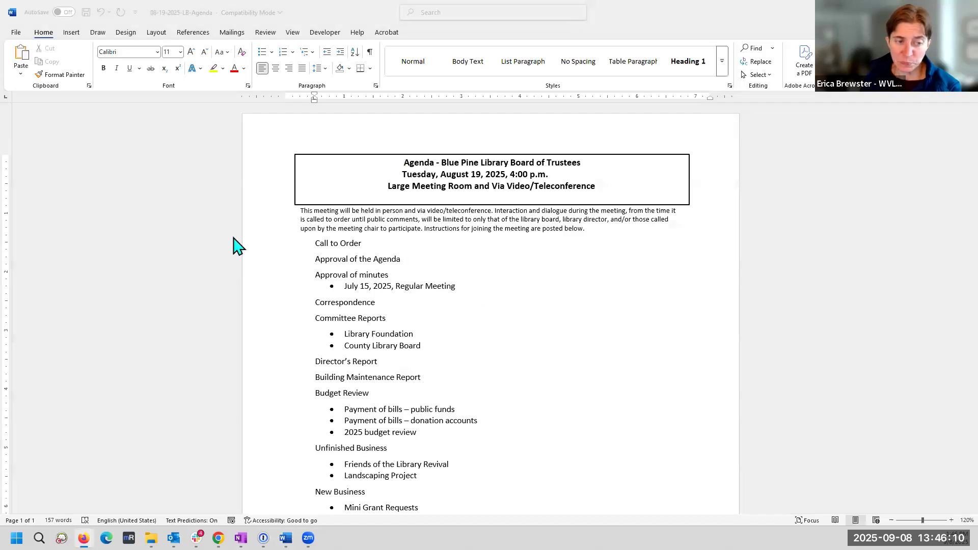
Switch to PAVE in Chrome and permanently delete the previously uploaded 08-19-2025-LB-Agenda.pdf from its uploaded files
{"action": "left_click", "coordinate": [218, 538]}
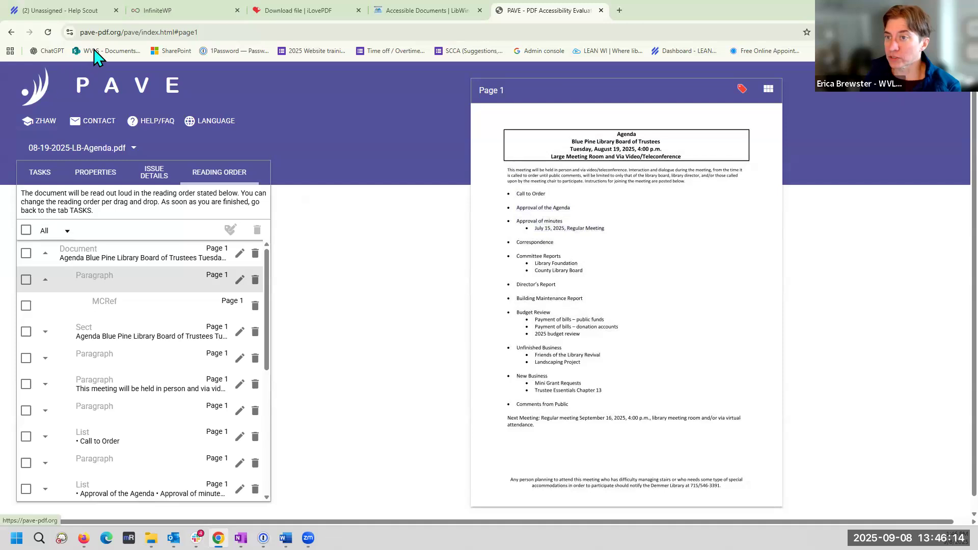
{"action": "left_click_drag", "start_coordinate": [142, 32], "coordinate": [198, 33]}
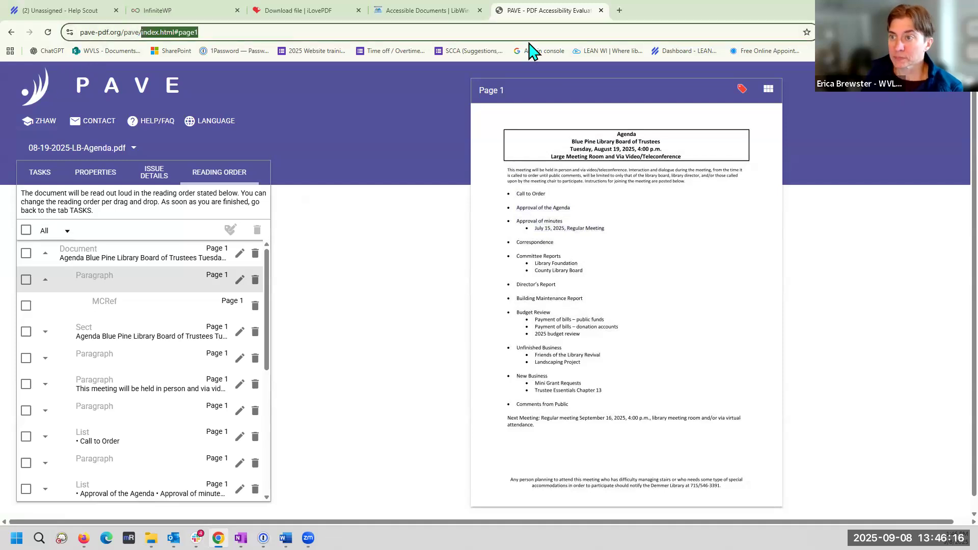
{"action": "key", "text": "Return"}
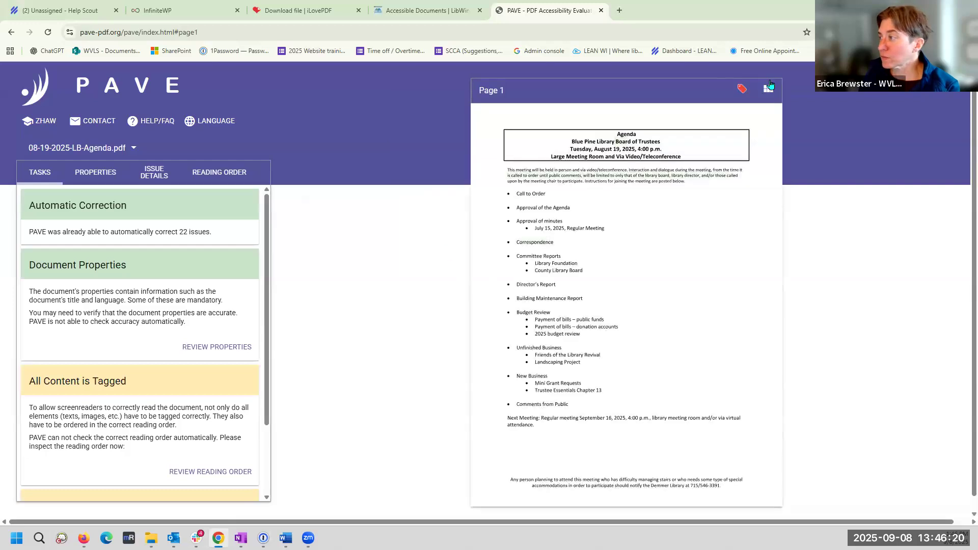
{"action": "scroll", "coordinate": [163, 417], "scroll_direction": "down", "scroll_amount": 2}
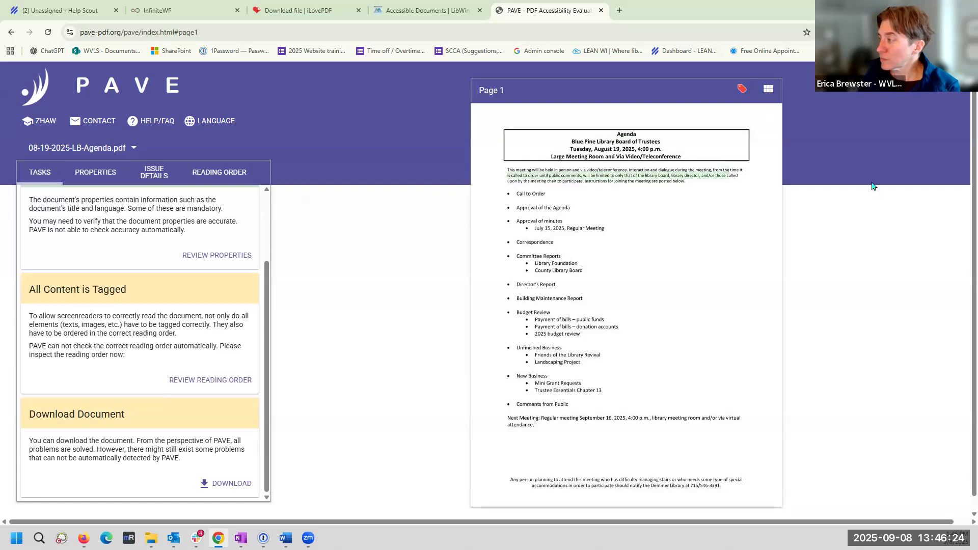
{"action": "left_click", "coordinate": [767, 91]}
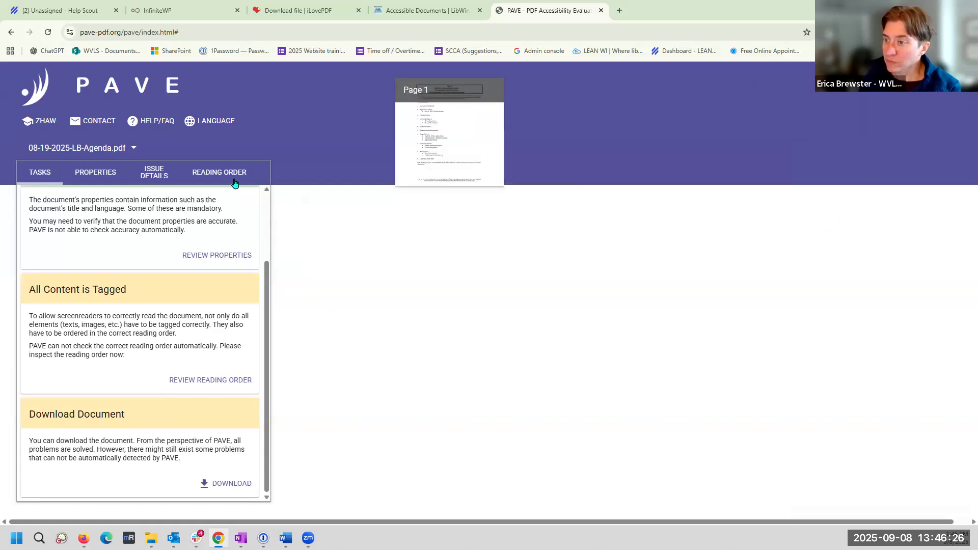
{"action": "left_click", "coordinate": [77, 148]}
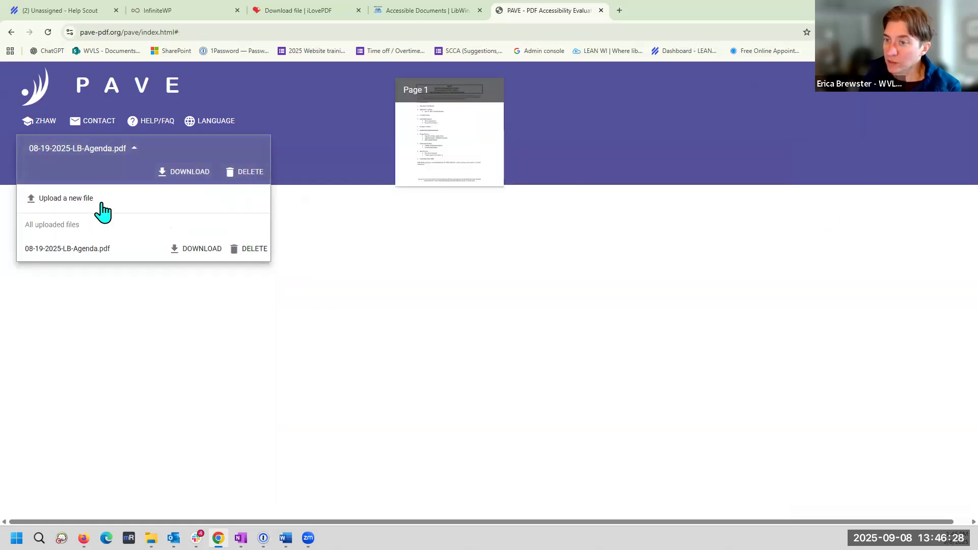
{"action": "left_click", "coordinate": [253, 249]}
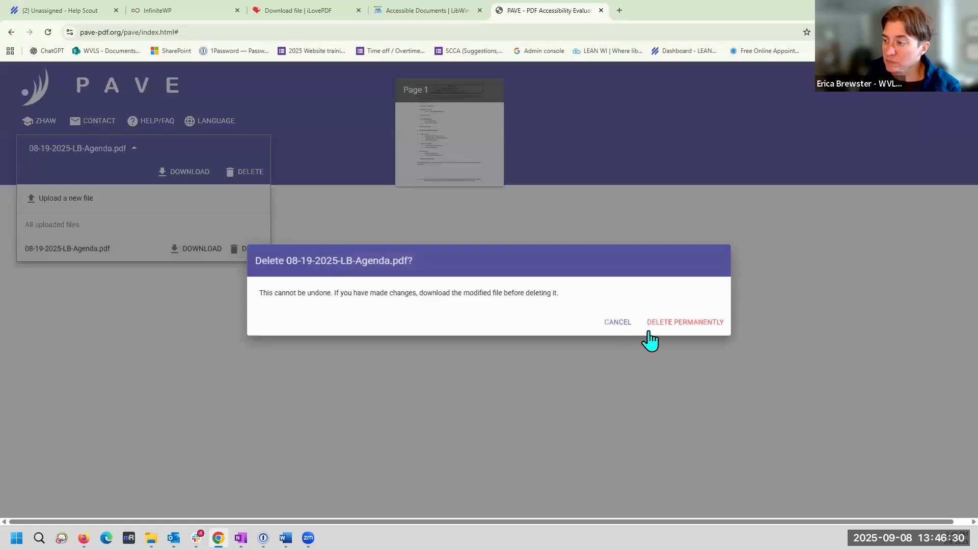
{"action": "left_click", "coordinate": [699, 323]}
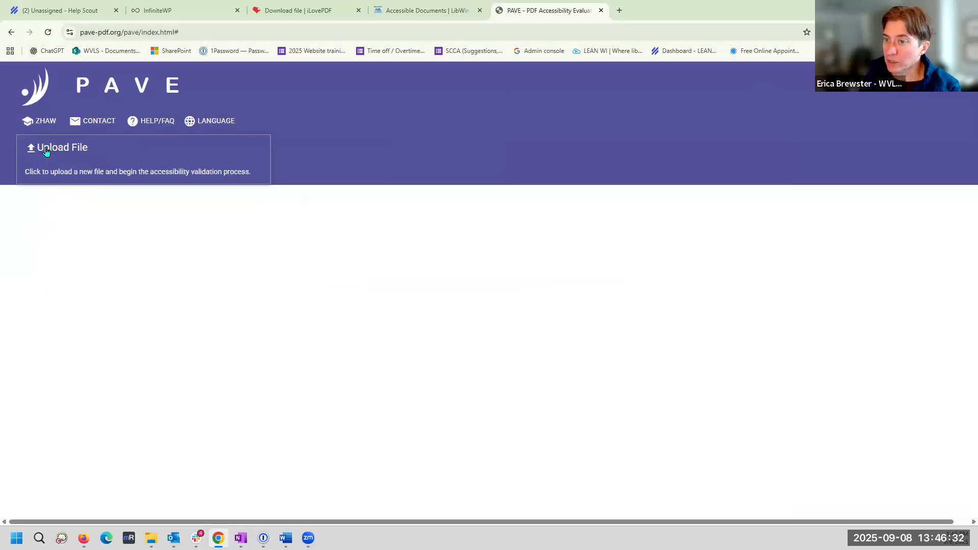
Upload the re-exported 08-19-2025-LB-Agenda PDF from Downloads for accessibility validation
{"action": "left_click", "coordinate": [45, 142]}
{"action": "left_click", "coordinate": [140, 96]}
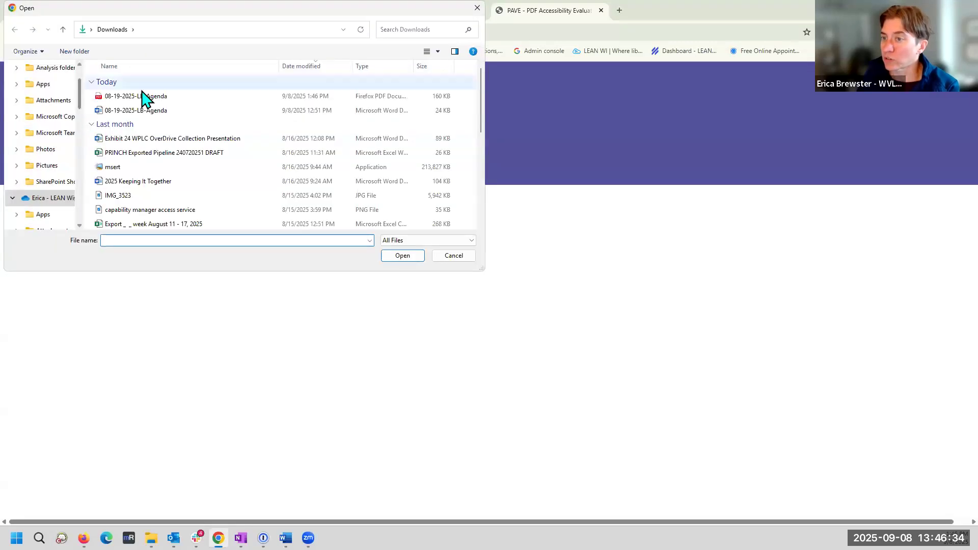
{"action": "left_click", "coordinate": [405, 256]}
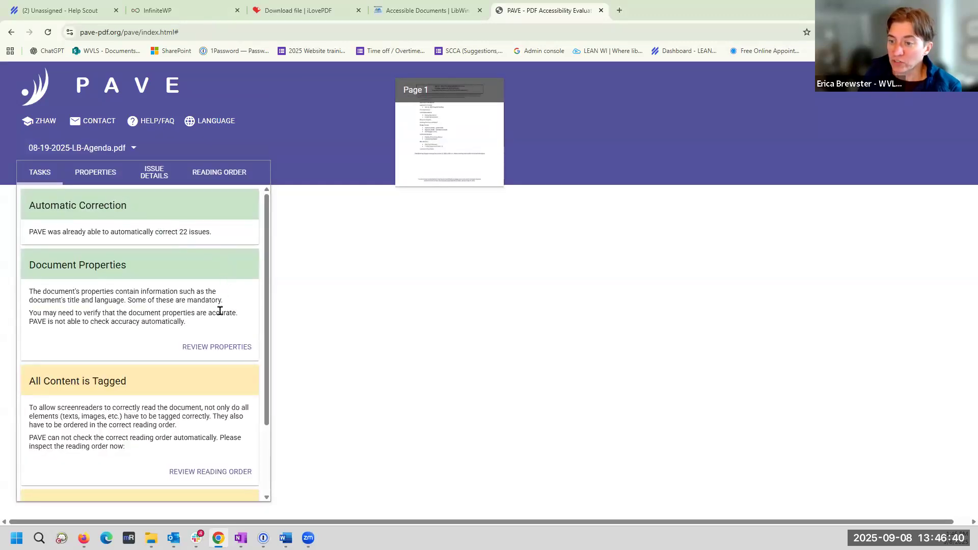
Open the reading order review for the agenda and delete the MCRef entry under the first empty paragraph
{"action": "scroll", "coordinate": [209, 382], "scroll_direction": "down", "scroll_amount": 2}
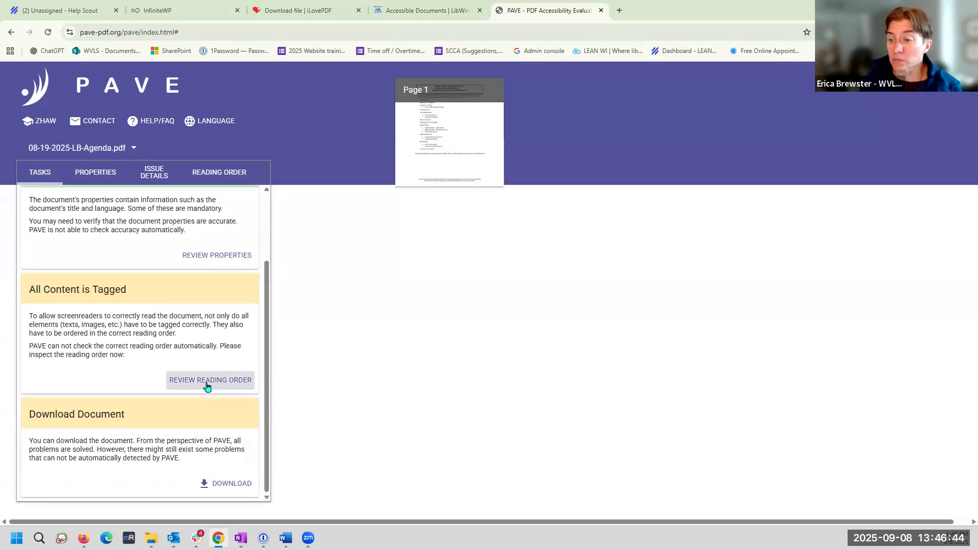
{"action": "left_click", "coordinate": [207, 380]}
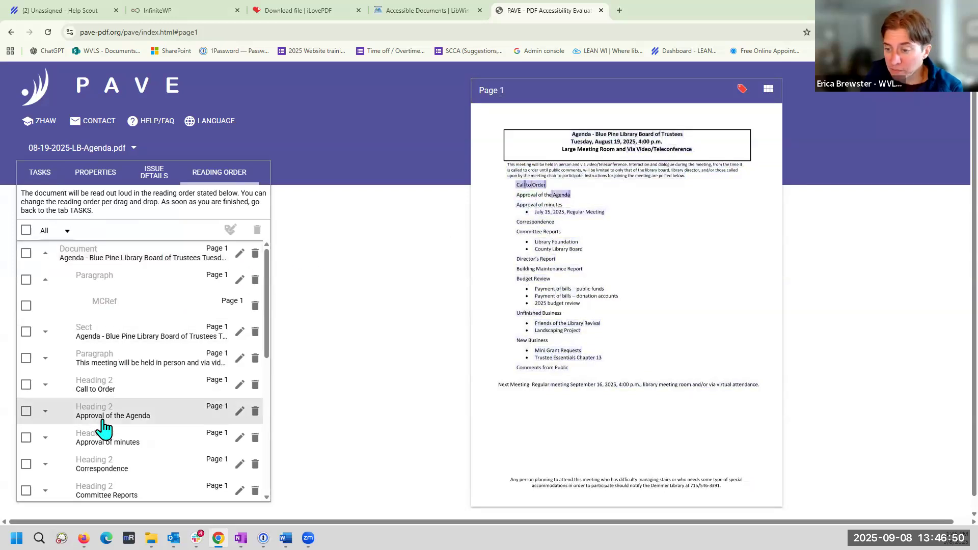
{"action": "scroll", "coordinate": [107, 407], "scroll_direction": "down", "scroll_amount": 3}
{"action": "scroll", "coordinate": [105, 389], "scroll_direction": "up", "scroll_amount": 3}
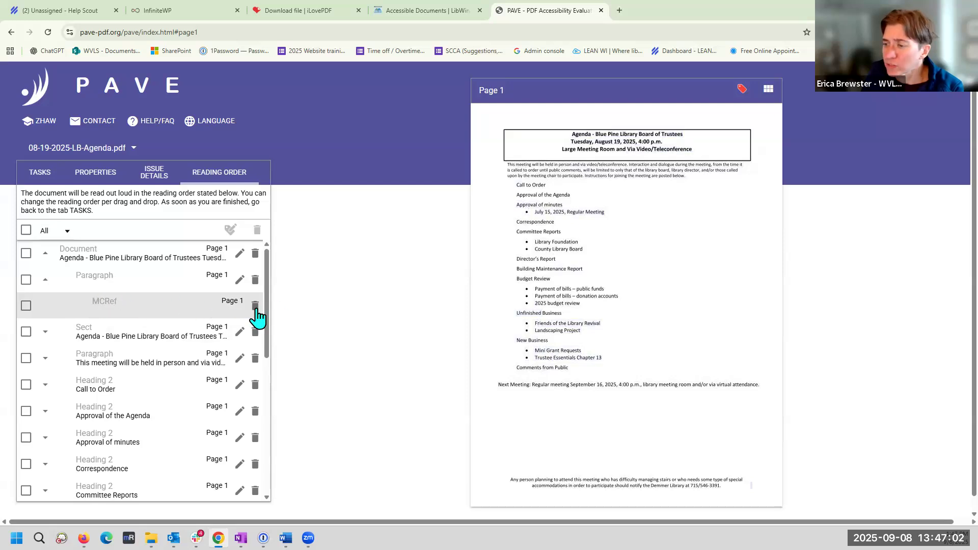
{"action": "left_click", "coordinate": [255, 305]}
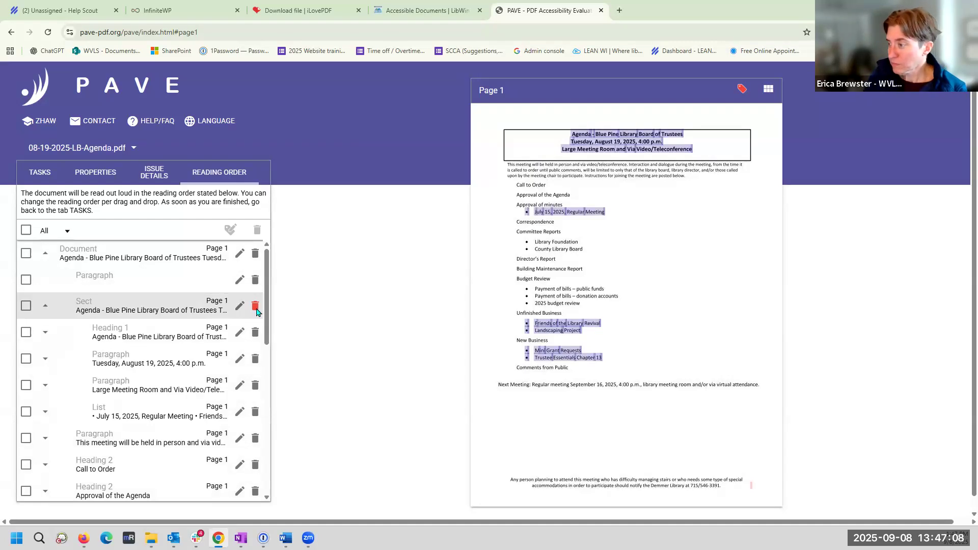
Examine the reading order tags from the Document entry to the "Next Meeting" paragraph, and the element types offered for tagging the Document entry
{"action": "scroll", "coordinate": [585, 293], "scroll_direction": "down", "scroll_amount": 1}
{"action": "scroll", "coordinate": [585, 286], "scroll_direction": "up", "scroll_amount": 2}
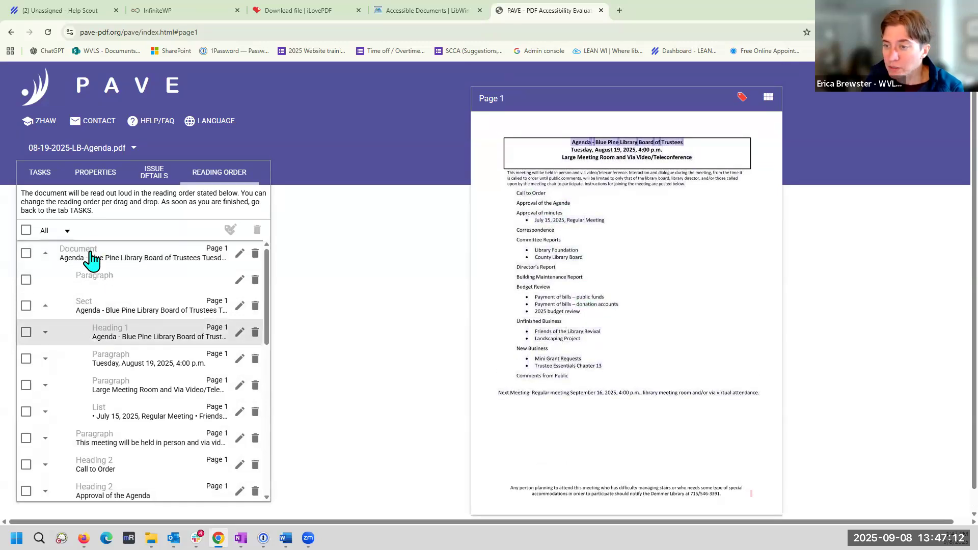
{"action": "left_click", "coordinate": [92, 257]}
{"action": "scroll", "coordinate": [95, 345], "scroll_direction": "down", "scroll_amount": 6}
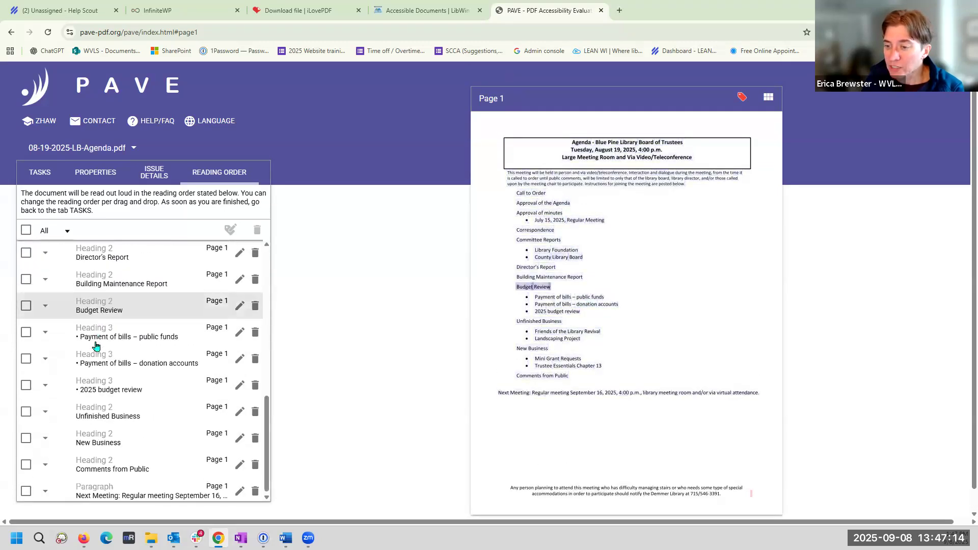
{"action": "left_click", "coordinate": [100, 486]}
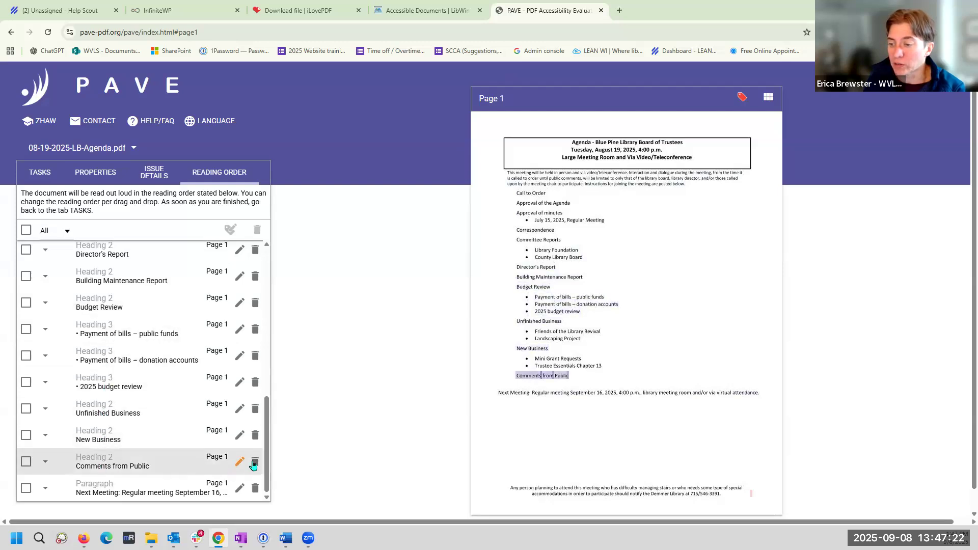
{"action": "left_click_drag", "start_coordinate": [265, 452], "coordinate": [282, 277]}
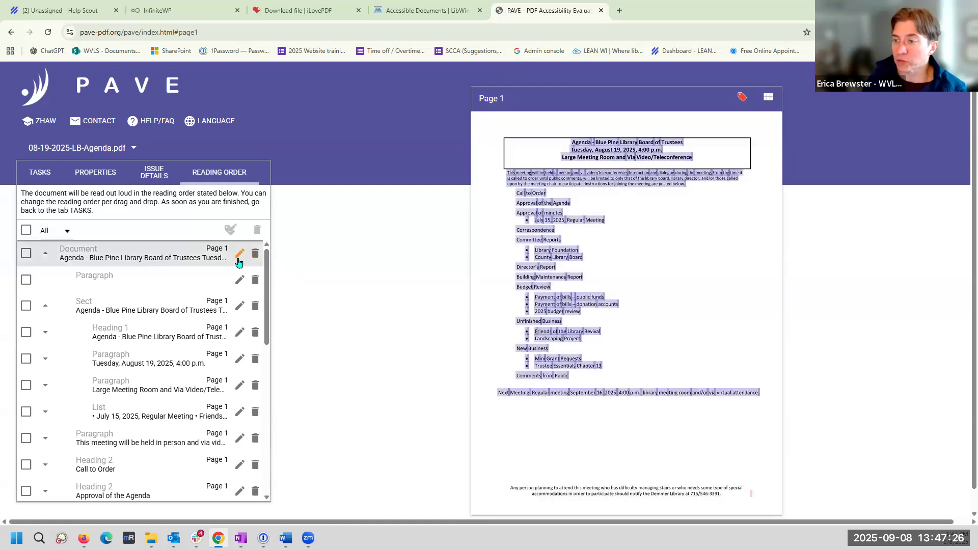
{"action": "left_click", "coordinate": [239, 254]}
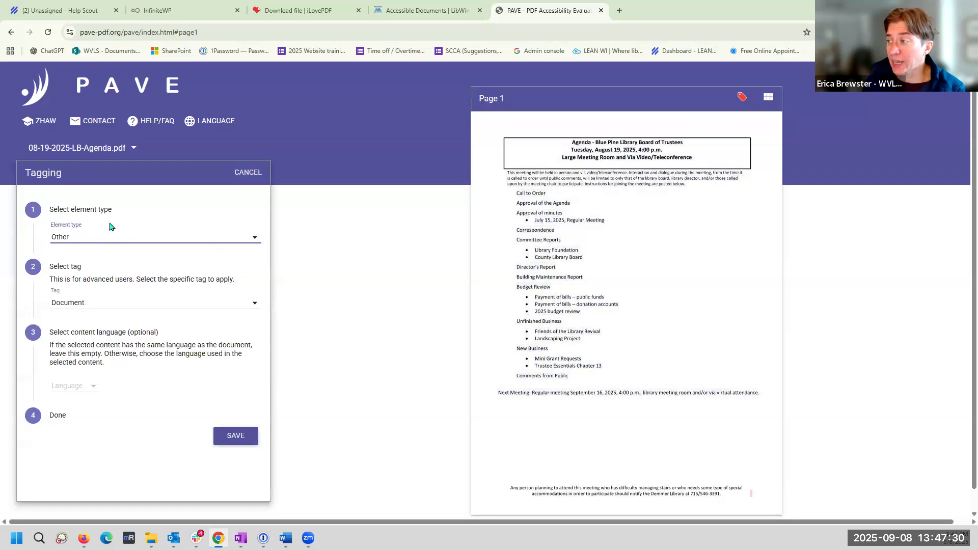
{"action": "left_click", "coordinate": [230, 239]}
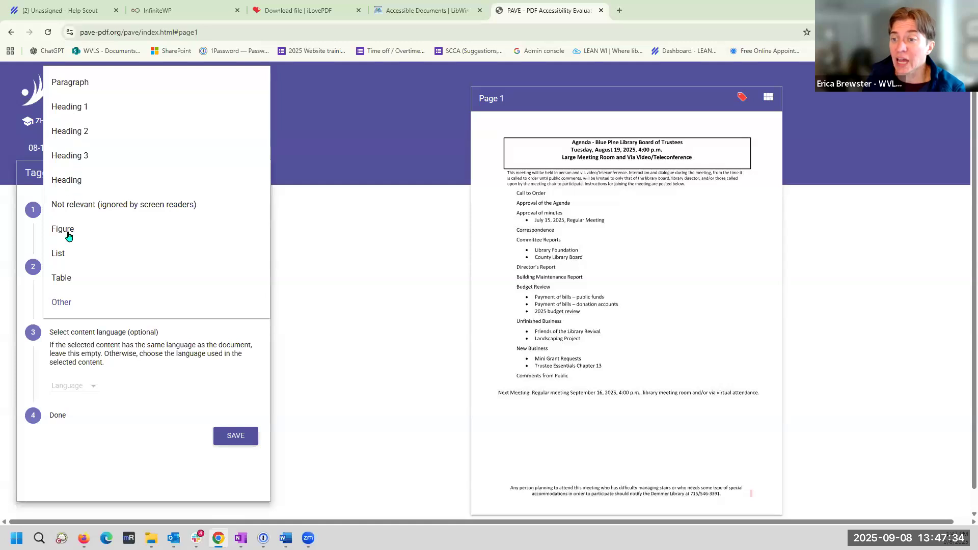
{"action": "left_click", "coordinate": [344, 272]}
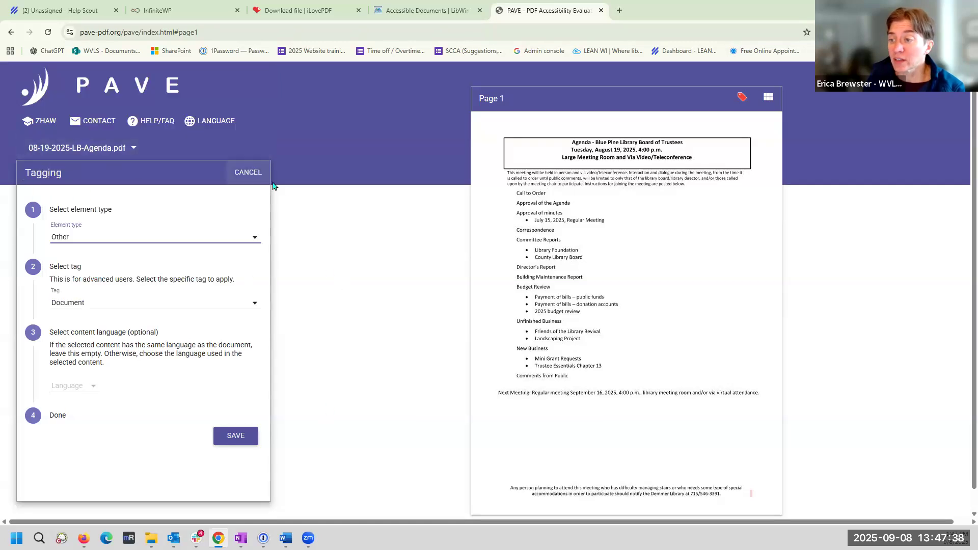
{"action": "left_click", "coordinate": [250, 174]}
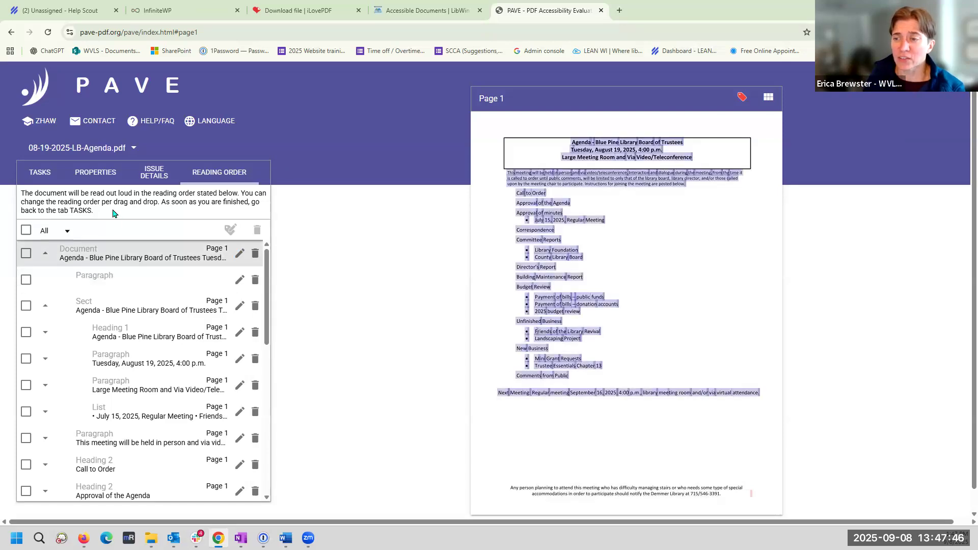
Check the issue details and download the corrected agenda to Downloads as 08-19-2025-LB-Agenda.pdf-correctedByPAVE
{"action": "left_click", "coordinate": [154, 176]}
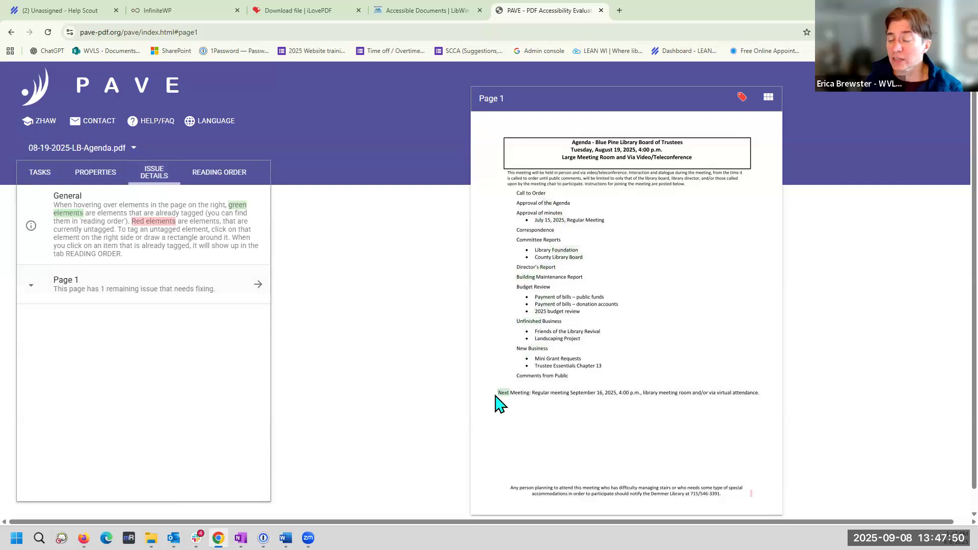
{"action": "left_click", "coordinate": [36, 153]}
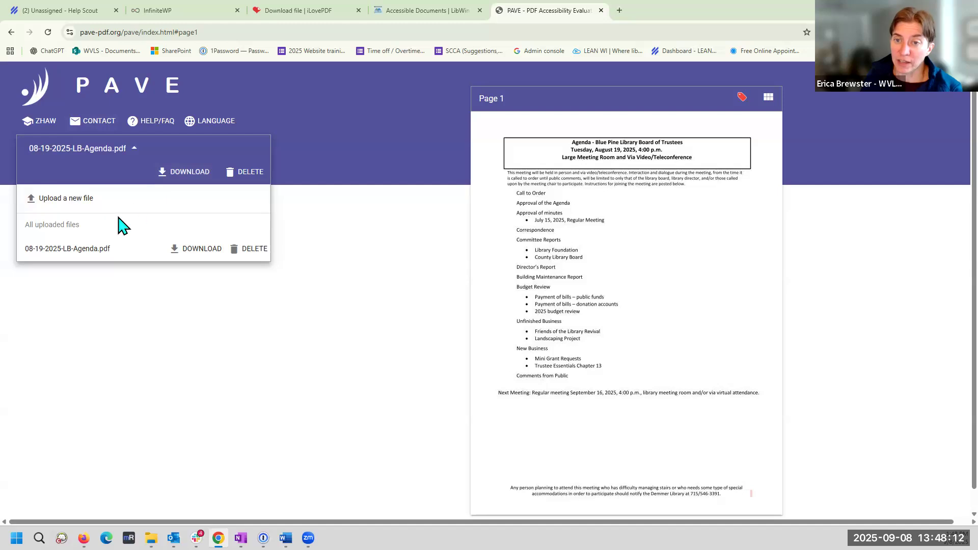
{"action": "left_click", "coordinate": [182, 177]}
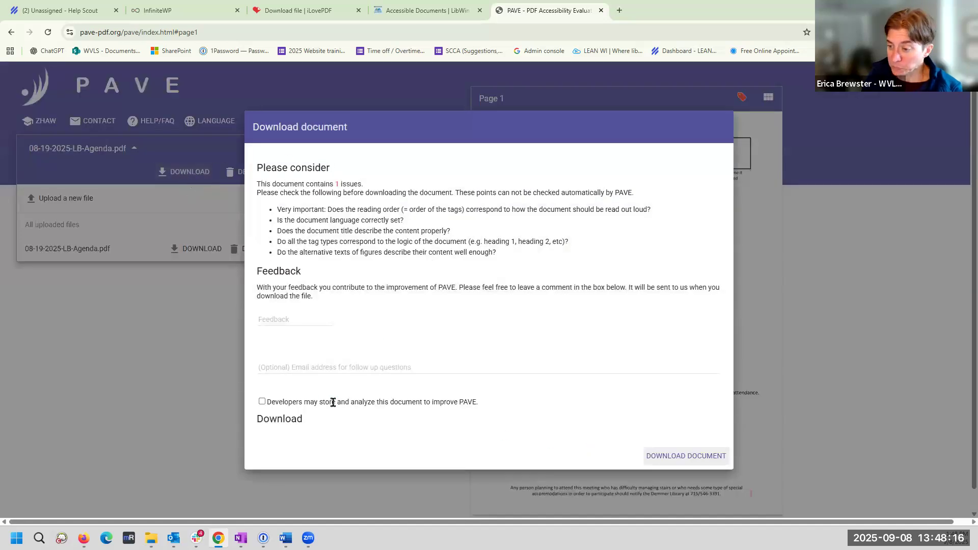
{"action": "left_click", "coordinate": [702, 457]}
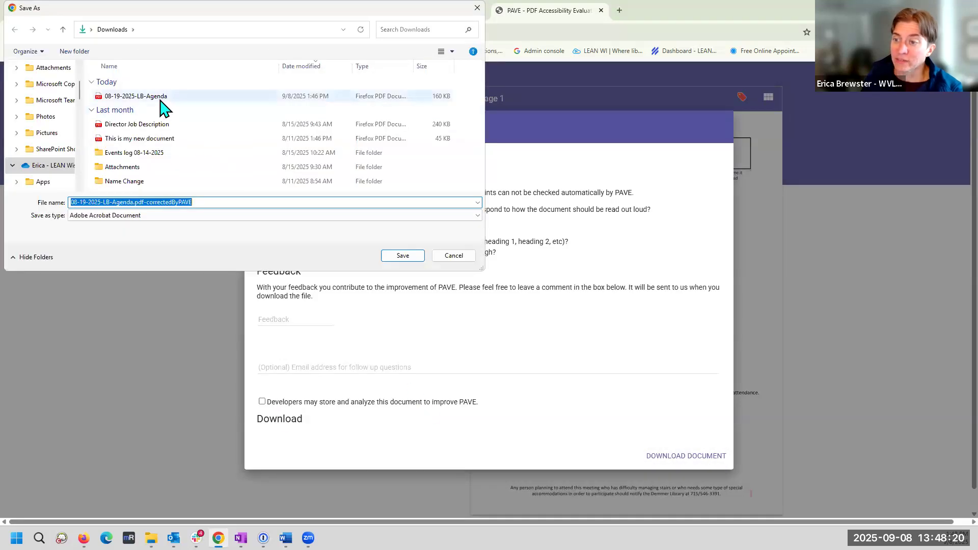
{"action": "left_click", "coordinate": [405, 256]}
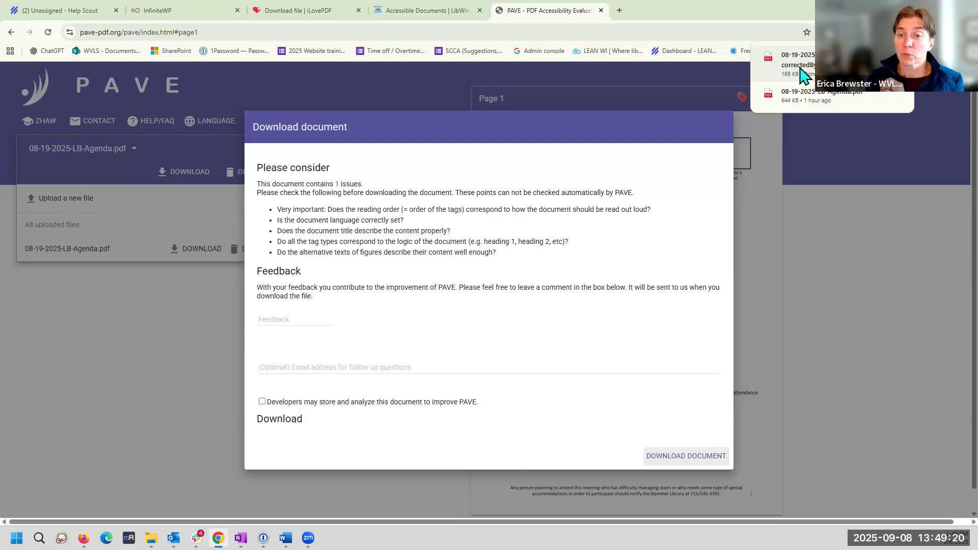
Open wvls.org in a new browser tab and go to the WVLS Board Agendas & Materials page under Board of Trustees and Committees
{"action": "left_click", "coordinate": [619, 10]}
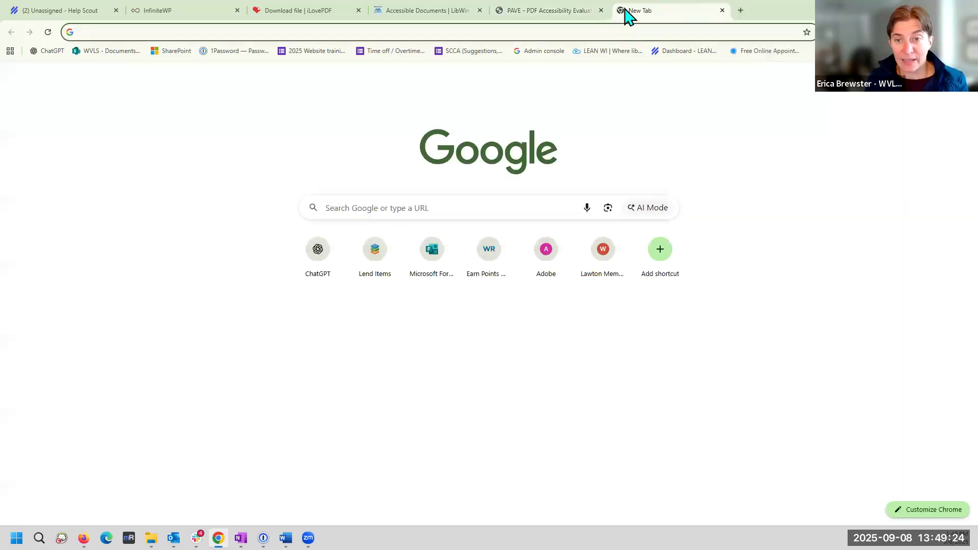
{"action": "type", "text": "wvl"}
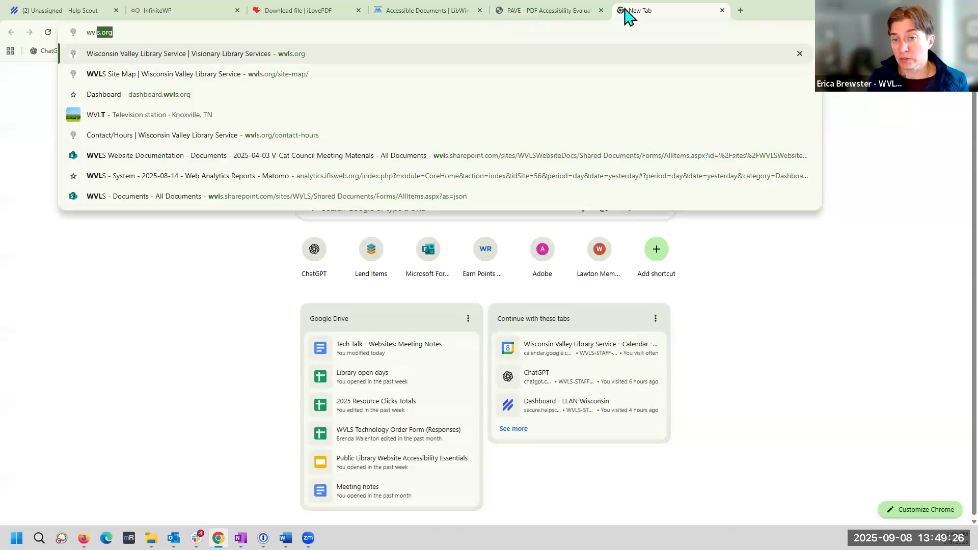
{"action": "key", "text": "Return"}
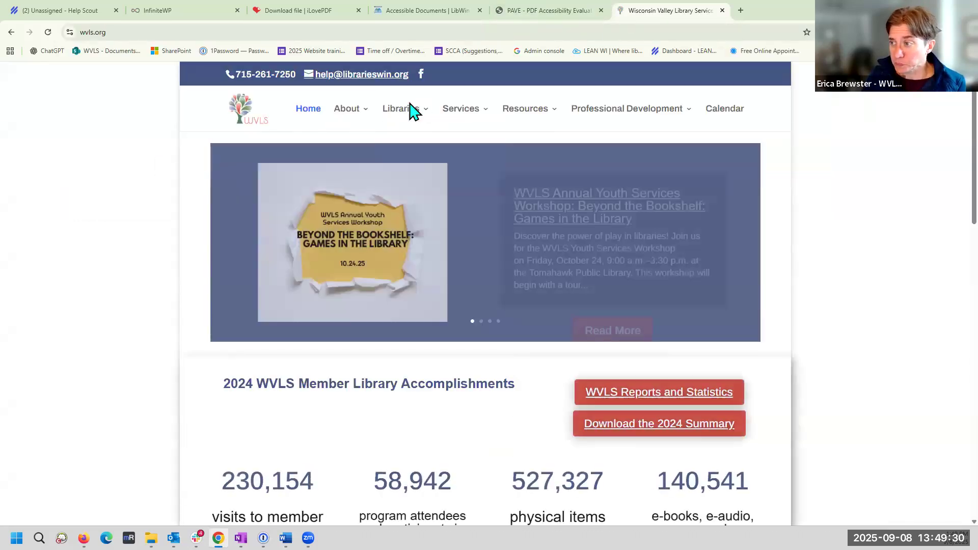
{"action": "mouse_move", "coordinate": [349, 120]}
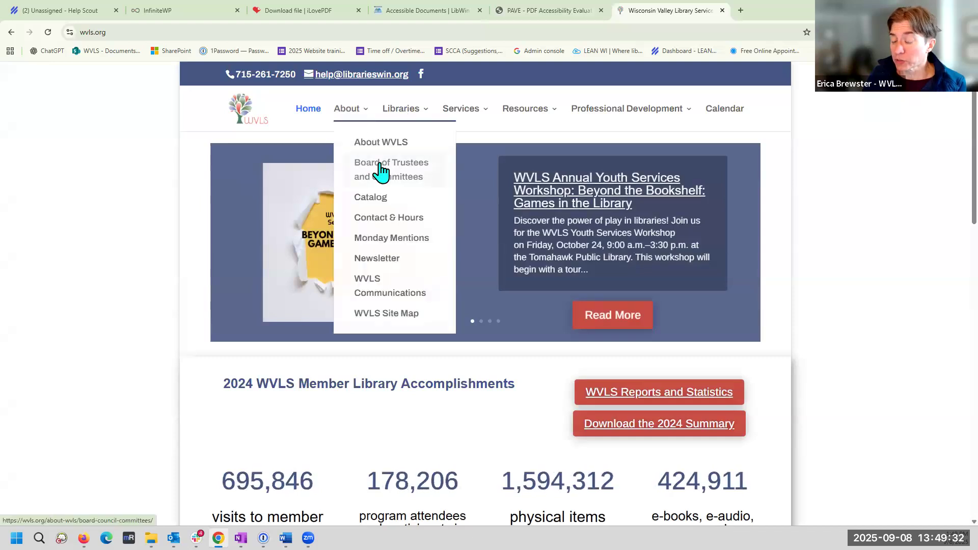
{"action": "left_click", "coordinate": [381, 170]}
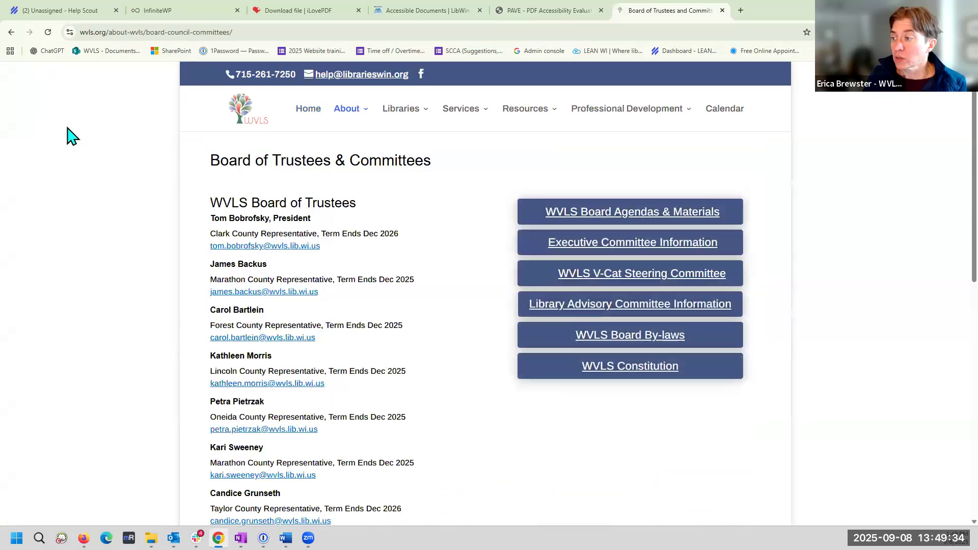
{"action": "left_click", "coordinate": [632, 213]}
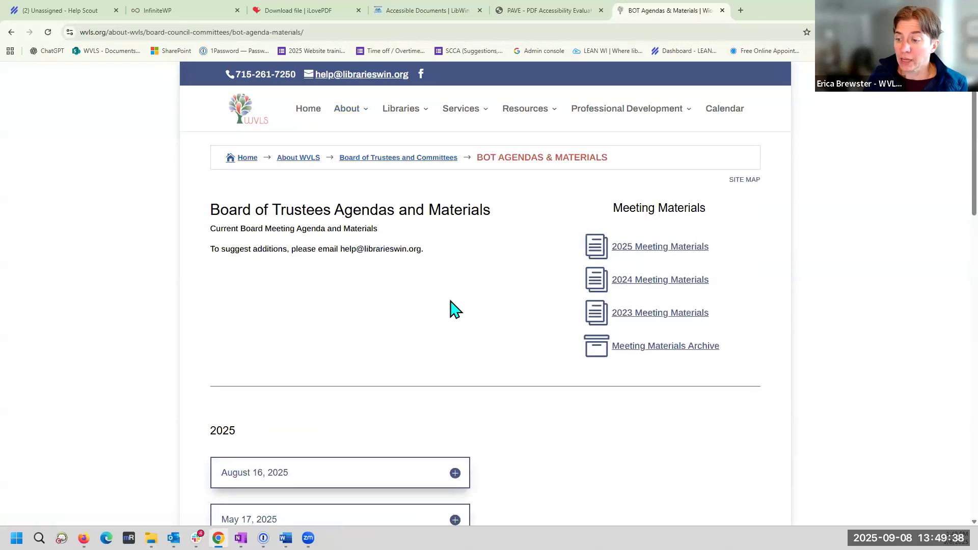
Expand the August 16, 2025 meeting entry and examine its agenda and meeting materials link
{"action": "scroll", "coordinate": [454, 307], "scroll_direction": "down", "scroll_amount": 4}
{"action": "left_click", "coordinate": [454, 271]}
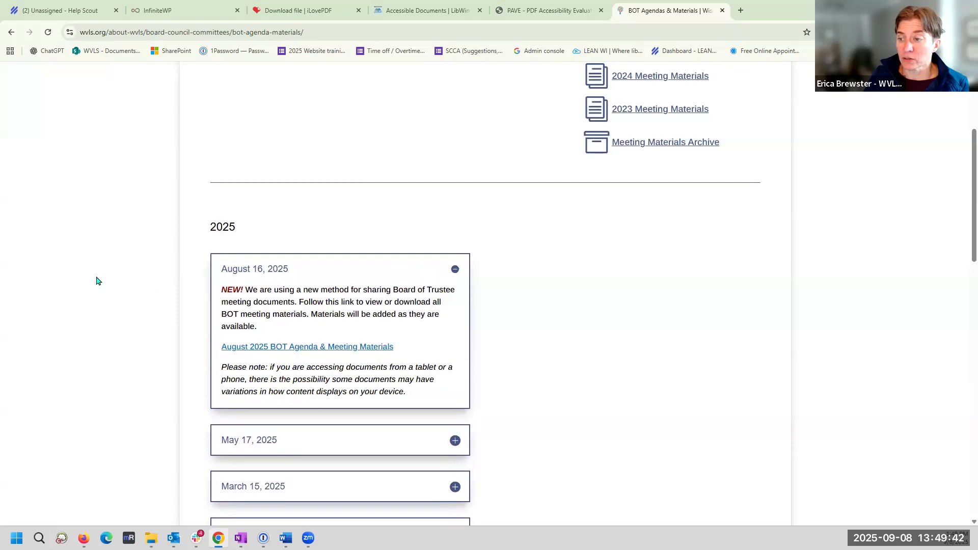
{"action": "scroll", "coordinate": [98, 275], "scroll_direction": "down", "scroll_amount": 2}
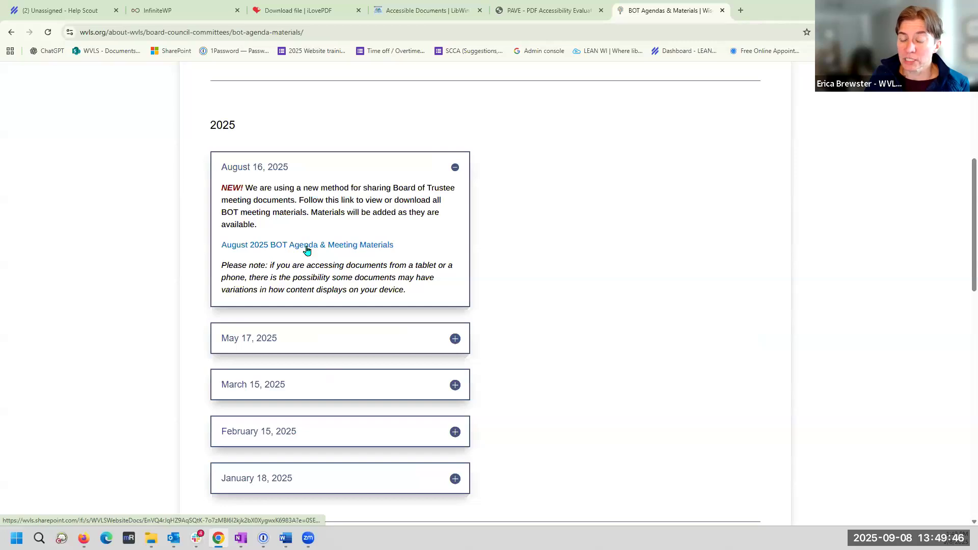
Open the August 2025 BOT Agenda & Meeting Materials link and look through the exhibit files in the shared folder
{"action": "left_click", "coordinate": [306, 249]}
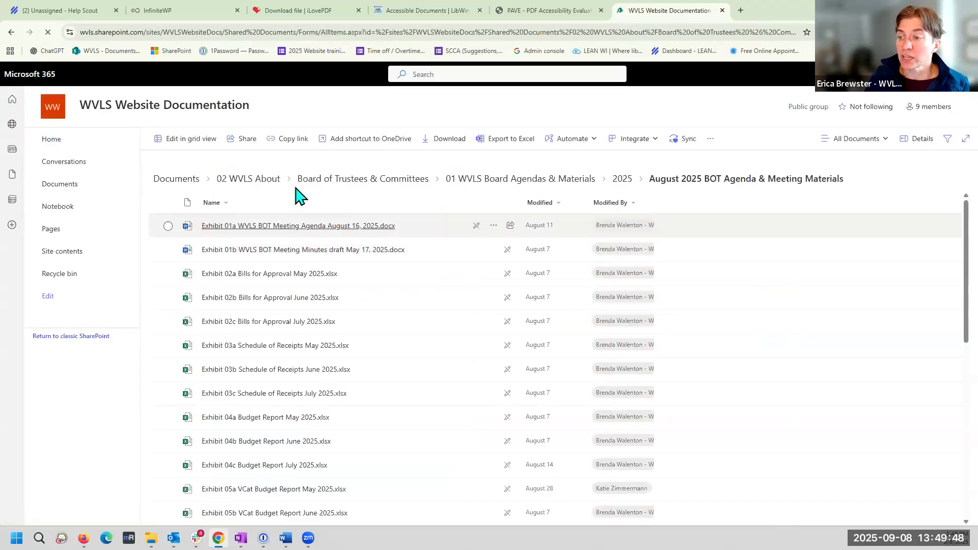
{"action": "scroll", "coordinate": [306, 272], "scroll_direction": "down", "scroll_amount": 8}
{"action": "scroll", "coordinate": [298, 275], "scroll_direction": "up", "scroll_amount": 7}
{"action": "scroll", "coordinate": [299, 273], "scroll_direction": "down", "scroll_amount": 6}
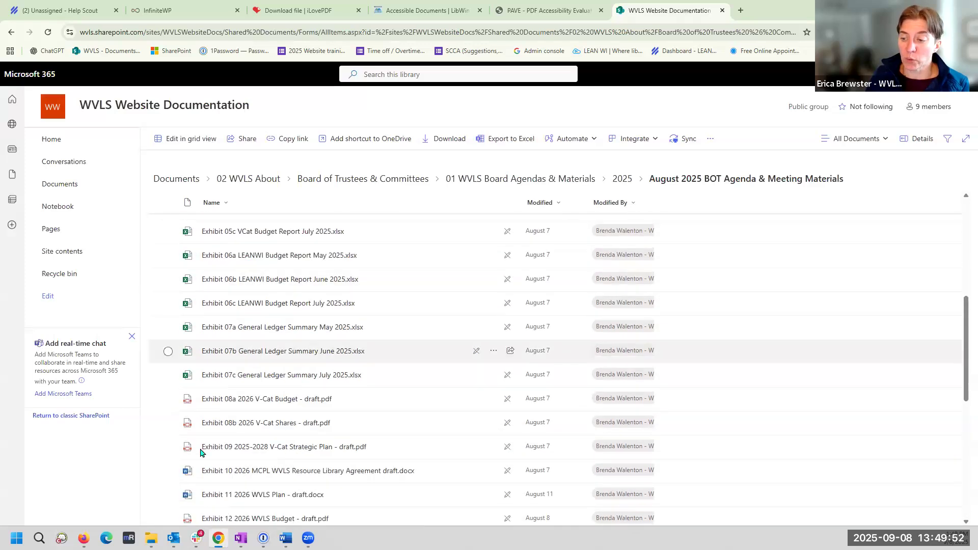
{"action": "scroll", "coordinate": [261, 466], "scroll_direction": "up", "scroll_amount": 8}
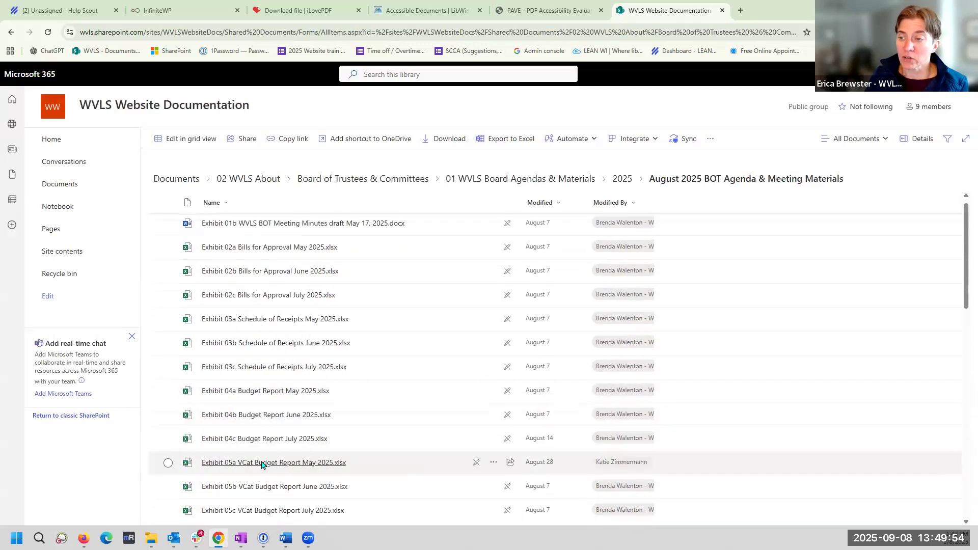
{"action": "mouse_move", "coordinate": [296, 233]}
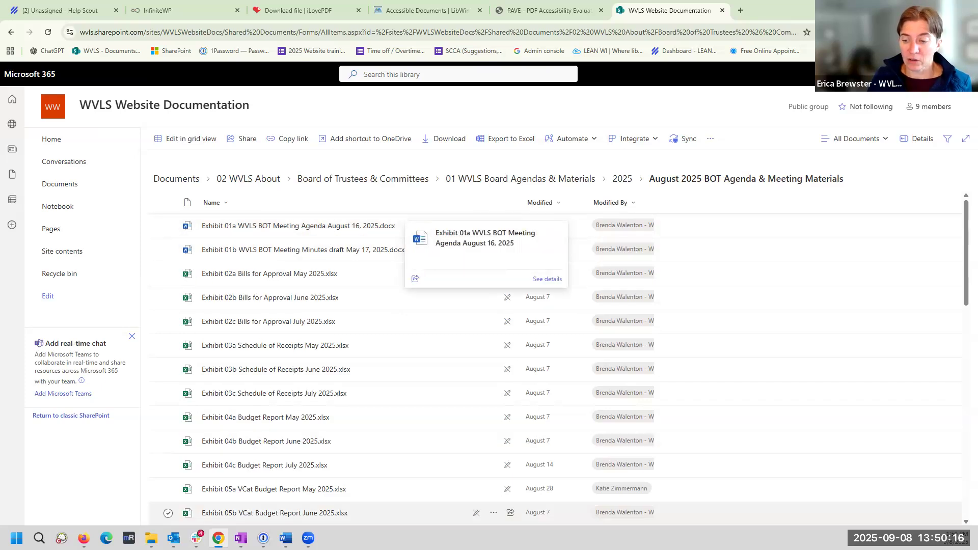
Try copying the shared folder's web address and a link to the Exhibit 01a meeting agenda document
{"action": "left_click", "coordinate": [297, 31]}
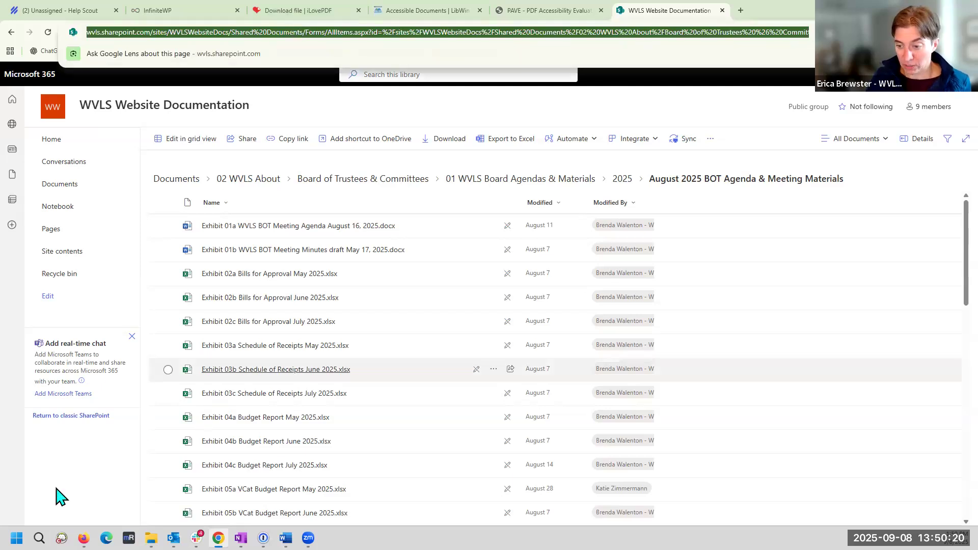
{"action": "left_click", "coordinate": [86, 509]}
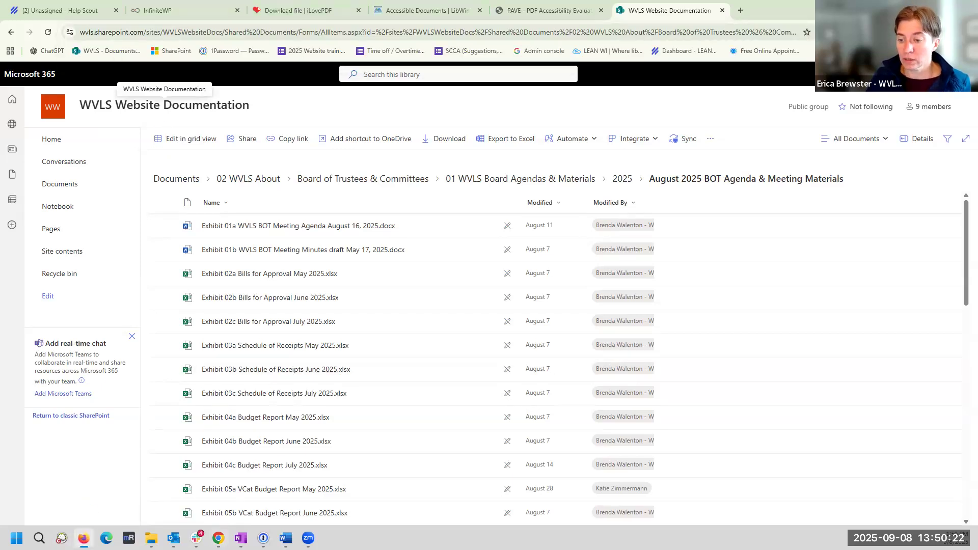
{"action": "mouse_move", "coordinate": [83, 538]}
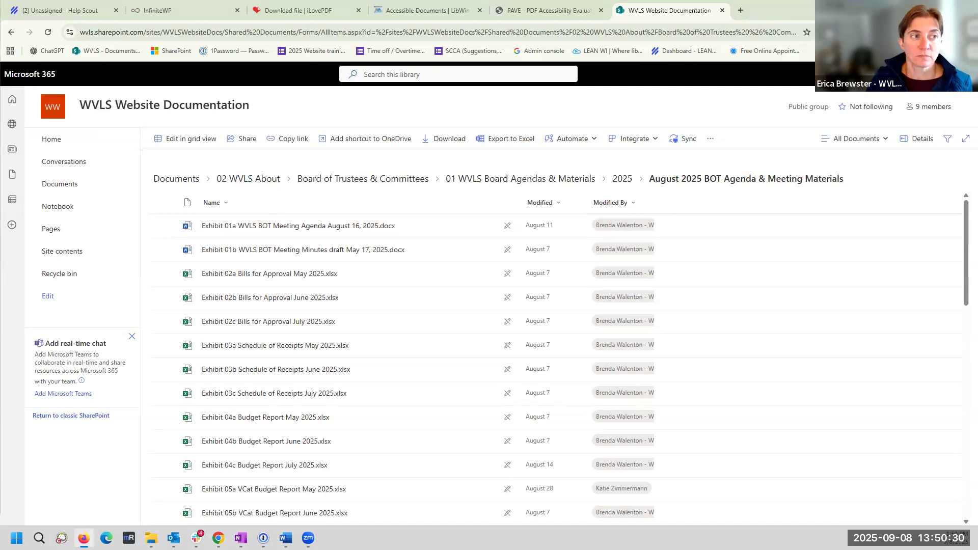
{"action": "right_click", "coordinate": [342, 223]}
{"action": "left_click", "coordinate": [368, 286]}
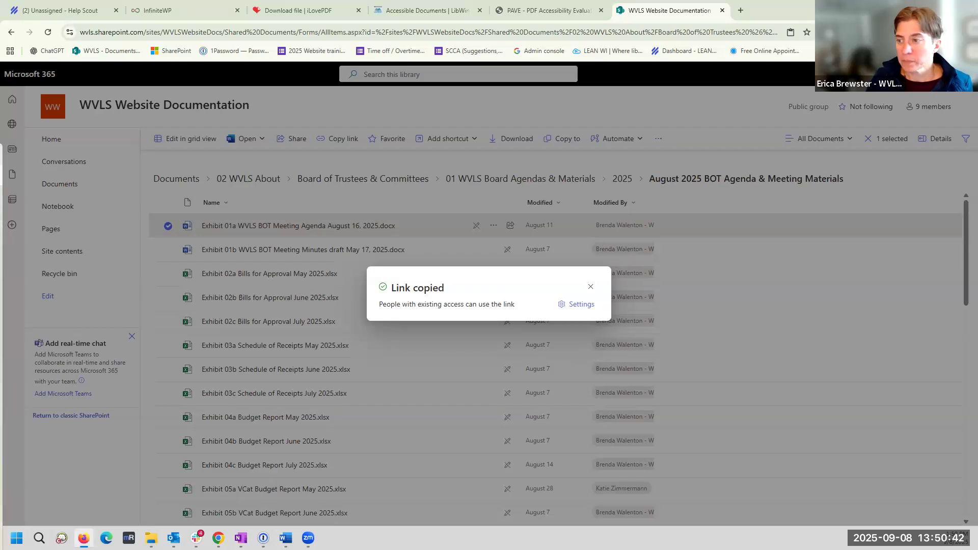
Return to the BOT Agendas page, copy the address of the August 2025 BOT Agenda & Meeting Materials link, and open it in Firefox
{"action": "left_click", "coordinate": [535, 11]}
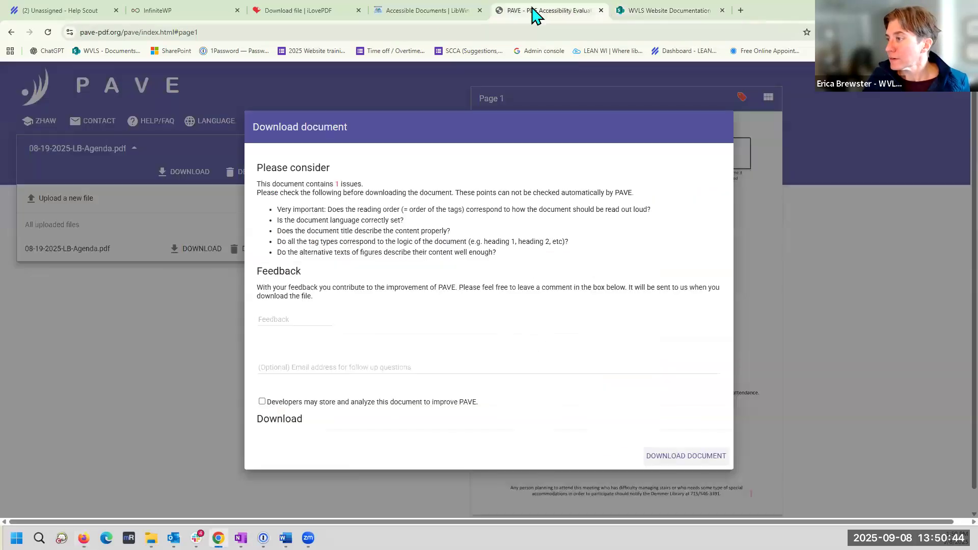
{"action": "key", "text": "ctrl+Tab"}
{"action": "left_click", "coordinate": [11, 32]}
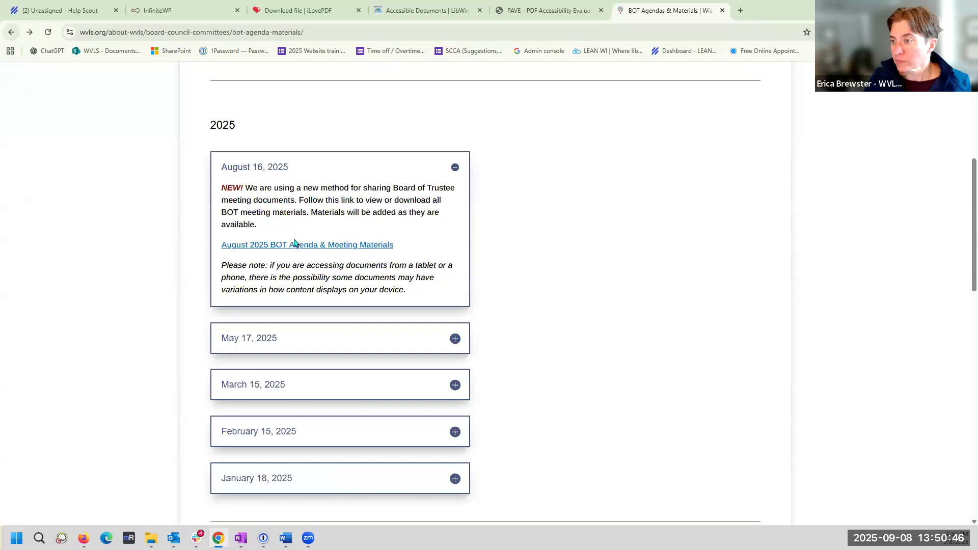
{"action": "right_click", "coordinate": [295, 244]}
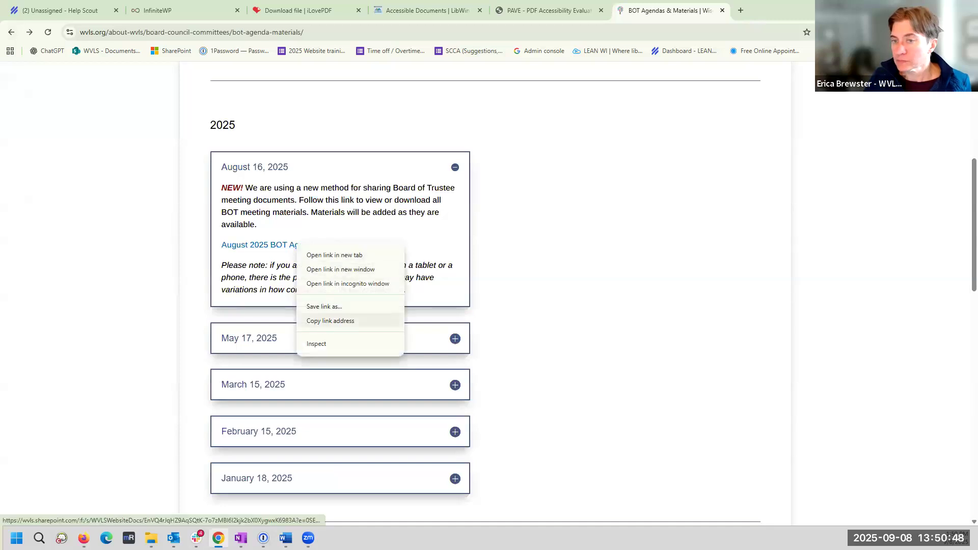
{"action": "left_click", "coordinate": [330, 320]}
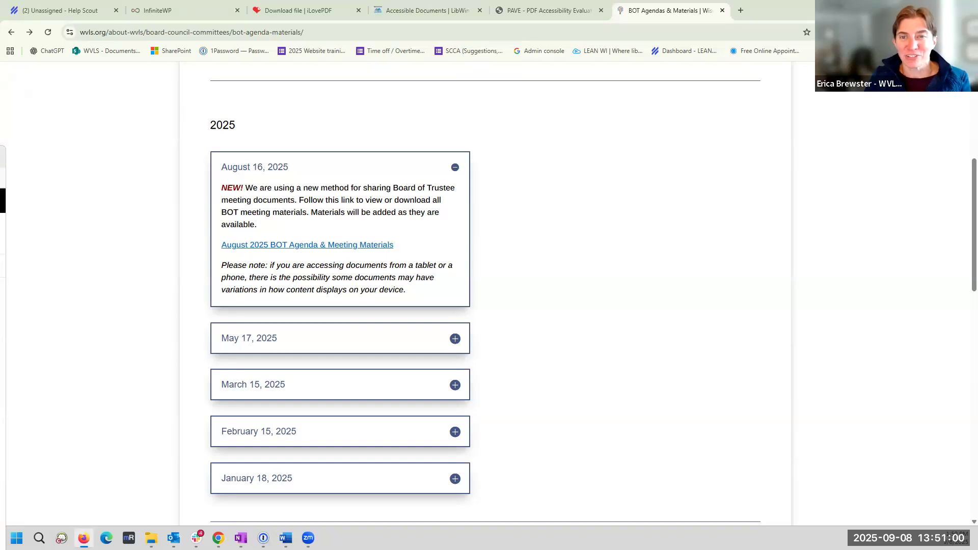
{"action": "left_click_drag", "start_coordinate": [0, 152], "coordinate": [577, 2]}
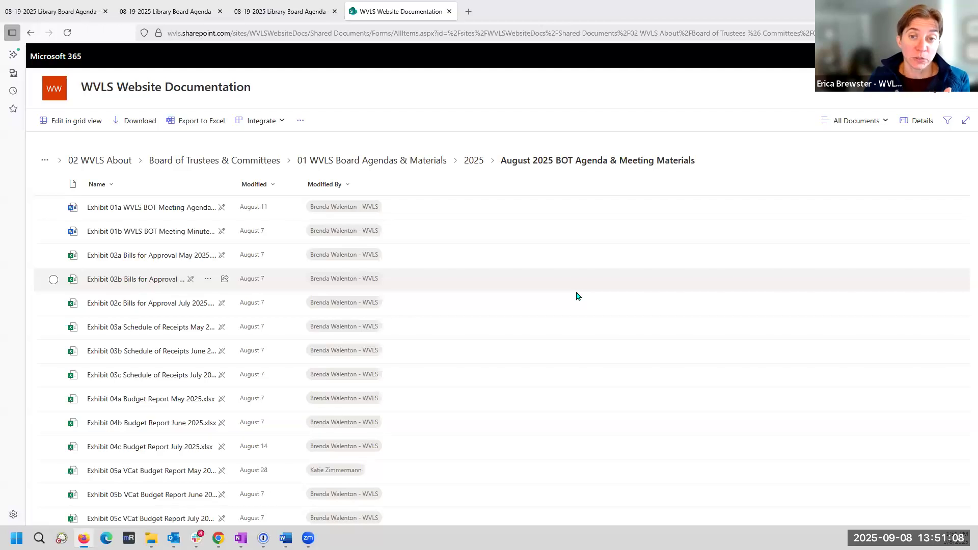
Open the iLovePDF website in a new Firefox tab
{"action": "left_click", "coordinate": [468, 13]}
{"action": "type", "text": "ilovep"}
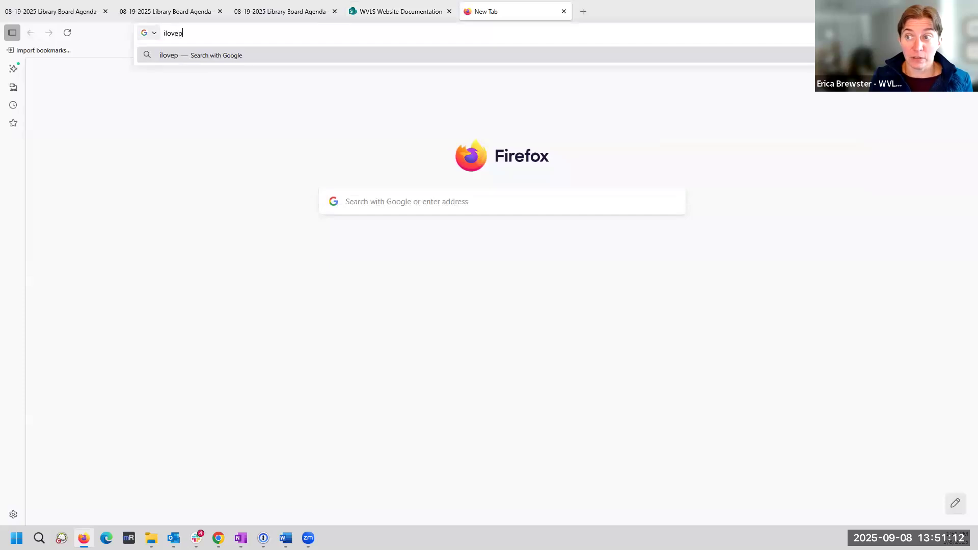
{"action": "type", "text": "df."}
{"action": "key", "text": "Return"}
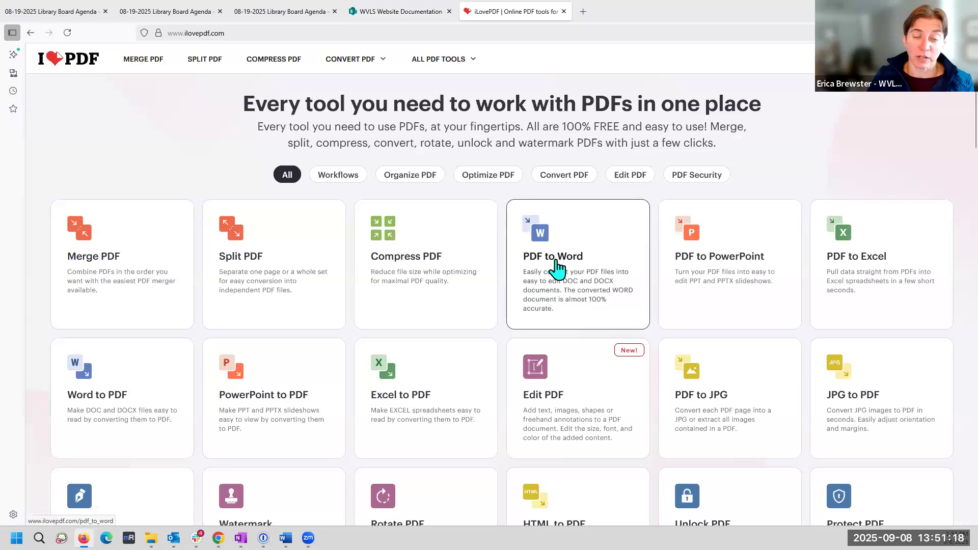
Open Exhibit 01a WVLS BOT Meeting Agenda August 16, 2025 from the shared folder and read through its first page
{"action": "left_click", "coordinate": [401, 12]}
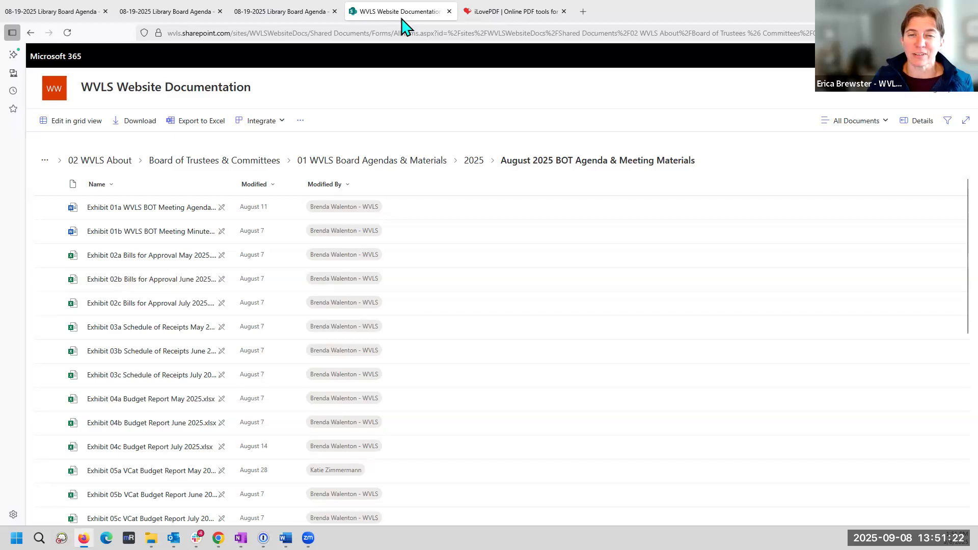
{"action": "left_click", "coordinate": [175, 208]}
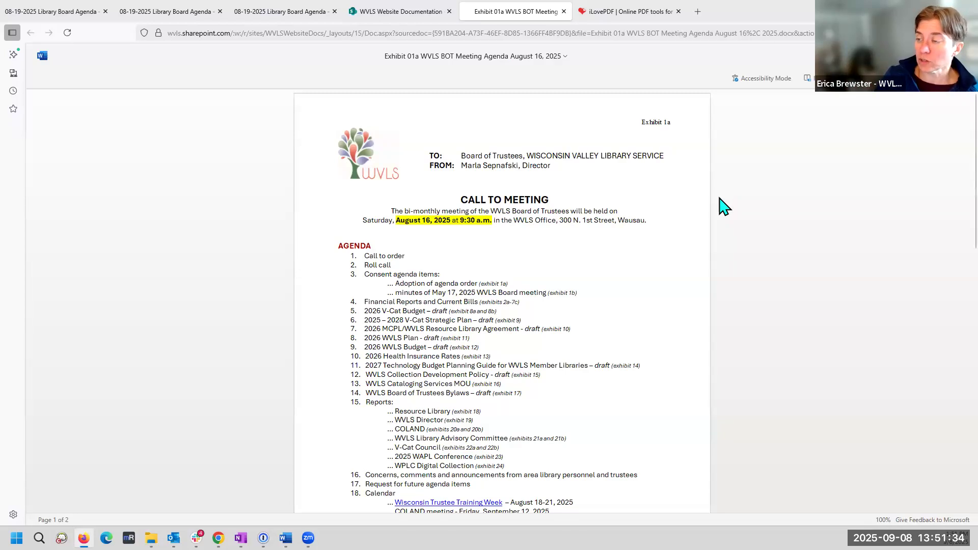
{"action": "scroll", "coordinate": [723, 204], "scroll_direction": "down", "scroll_amount": 3}
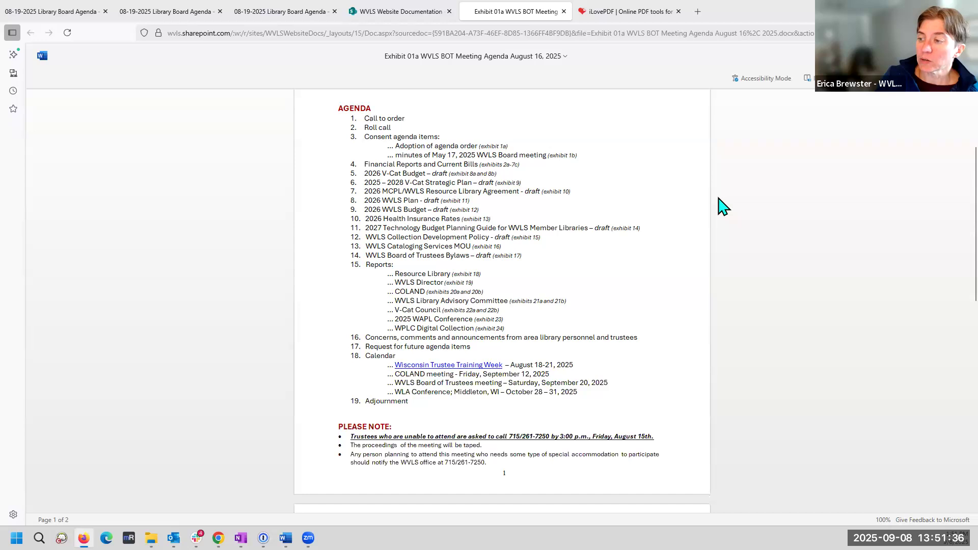
{"action": "scroll", "coordinate": [723, 204], "scroll_direction": "up", "scroll_amount": 3}
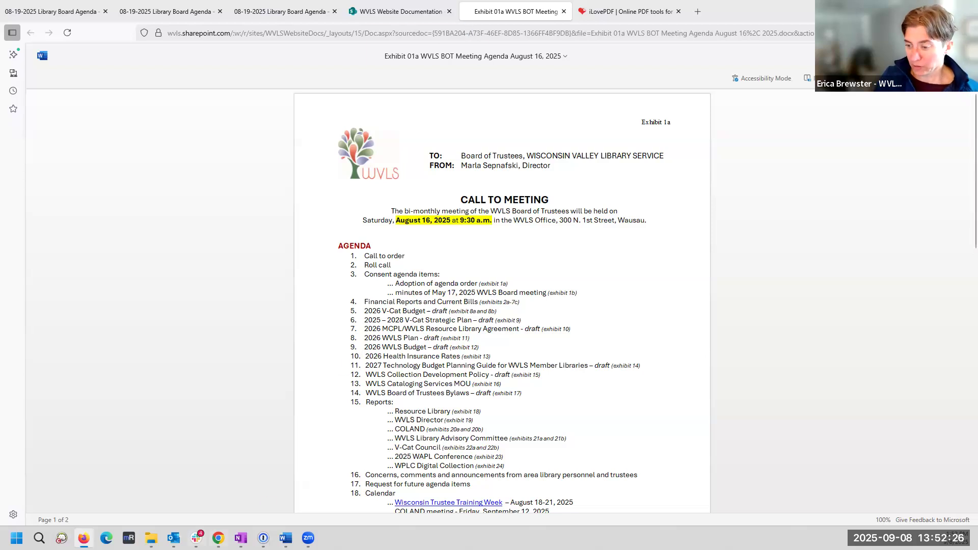
Switch back to Chrome, open the LEANWI training site's home page in a new tab, and go to the Using NVDA Screen Reader article
{"action": "key", "text": "alt+Tab"}
{"action": "left_click", "coordinate": [423, 10]}
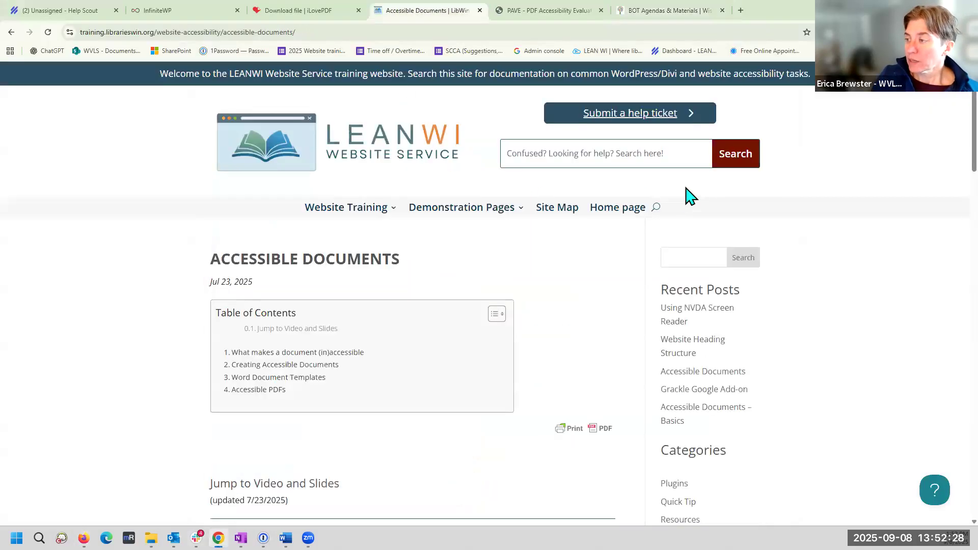
{"action": "right_click", "coordinate": [356, 157]}
{"action": "left_click", "coordinate": [356, 158]}
{"action": "left_click", "coordinate": [522, 9]}
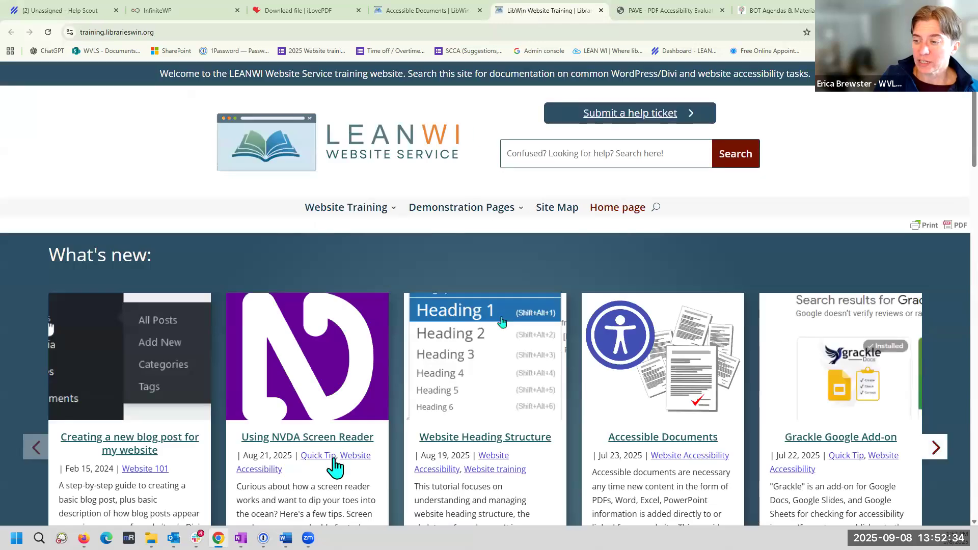
{"action": "left_click", "coordinate": [320, 434]}
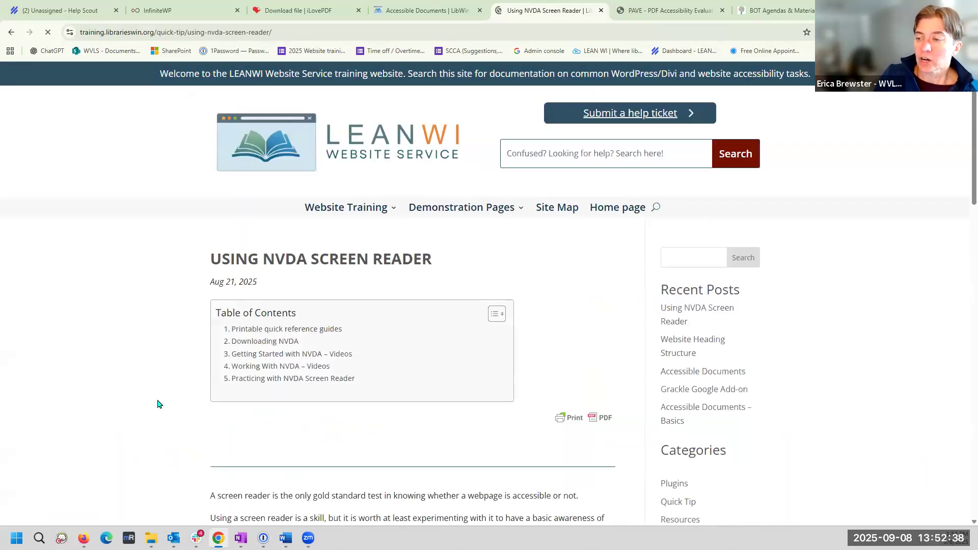
Look through the article's NVDA resources, including the quick reference guides, the download section and the Getting Started videos
{"action": "scroll", "coordinate": [159, 405], "scroll_direction": "down", "scroll_amount": 10}
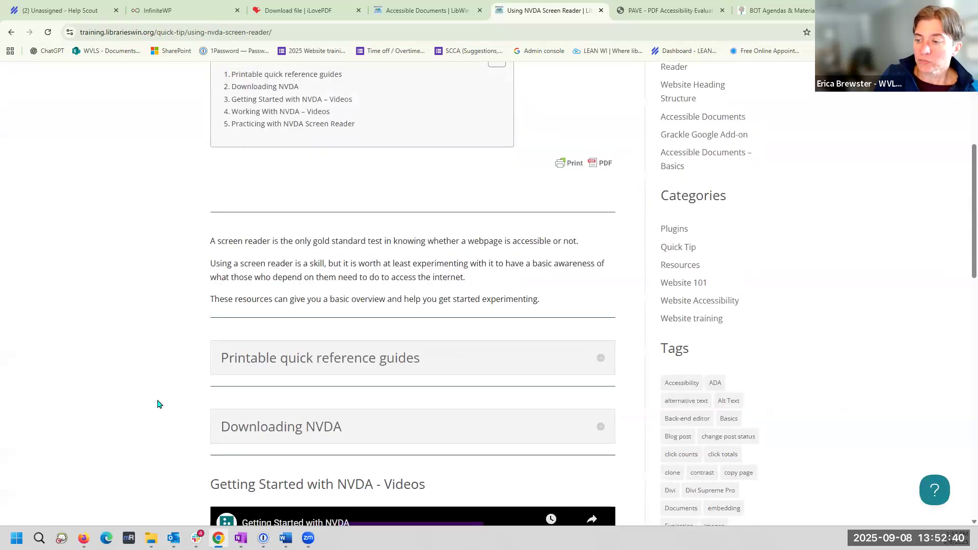
{"action": "scroll", "coordinate": [173, 415], "scroll_direction": "down", "scroll_amount": 1}
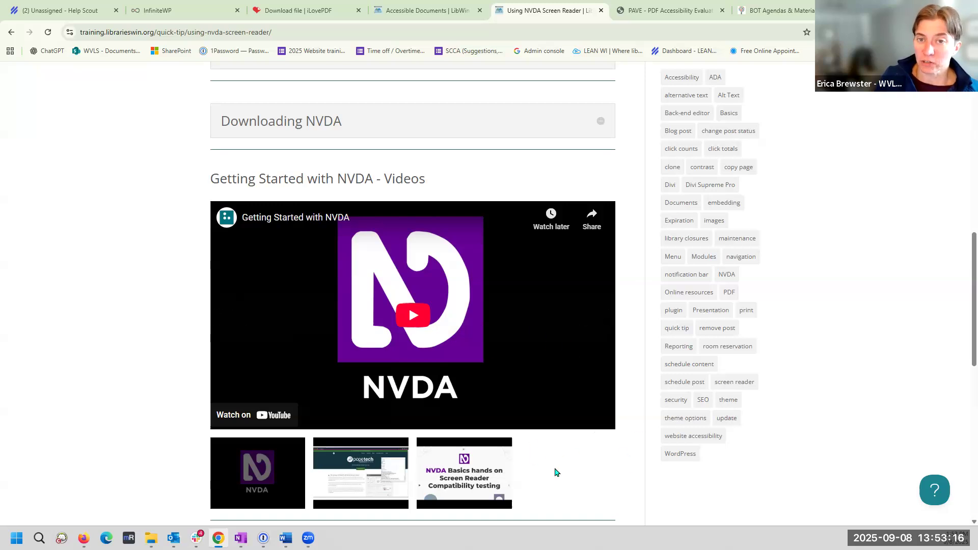
{"action": "scroll", "coordinate": [552, 495], "scroll_direction": "down", "scroll_amount": 1}
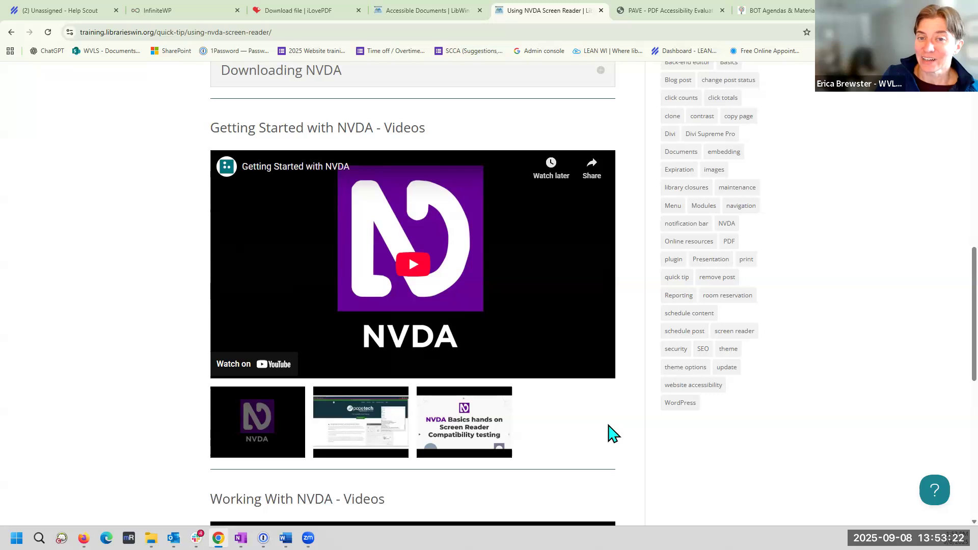
{"action": "scroll", "coordinate": [609, 426], "scroll_direction": "up", "scroll_amount": 6}
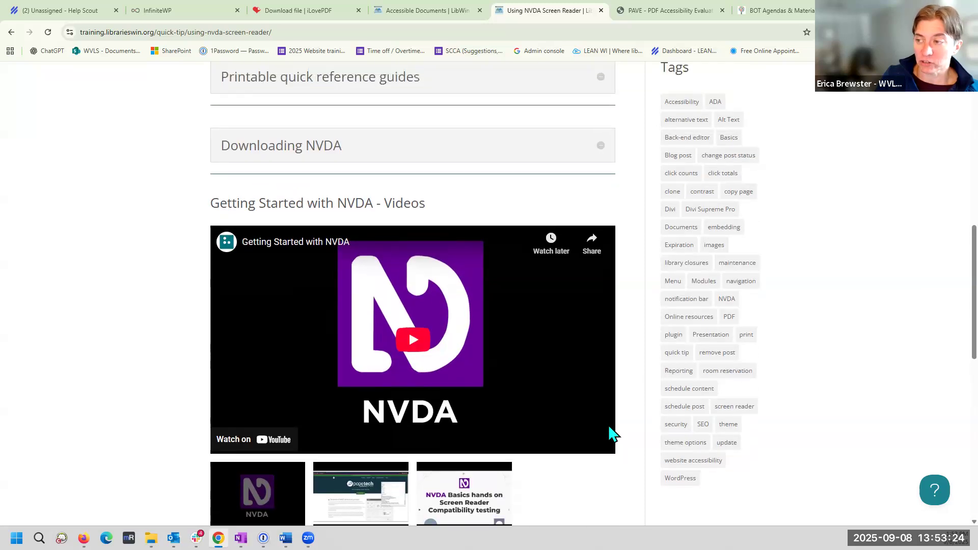
{"action": "scroll", "coordinate": [610, 426], "scroll_direction": "up", "scroll_amount": 3}
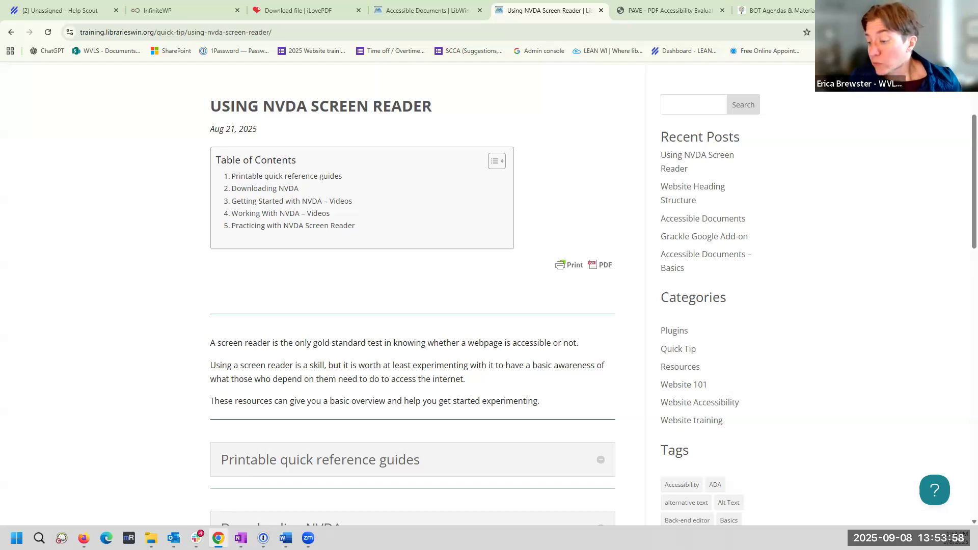
Switch to the 08-19-2025-LB-Agenda document in Word and add blank lines and a run of spaces below the "Next Meeting" paragraph
{"action": "left_click", "coordinate": [285, 538]}
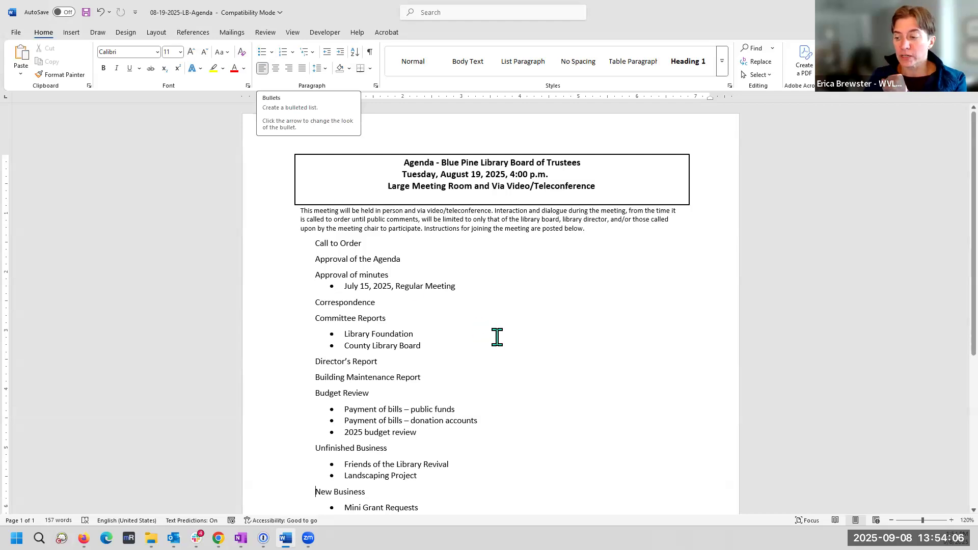
{"action": "scroll", "coordinate": [498, 338], "scroll_direction": "down", "scroll_amount": 5}
{"action": "left_click", "coordinate": [287, 417]}
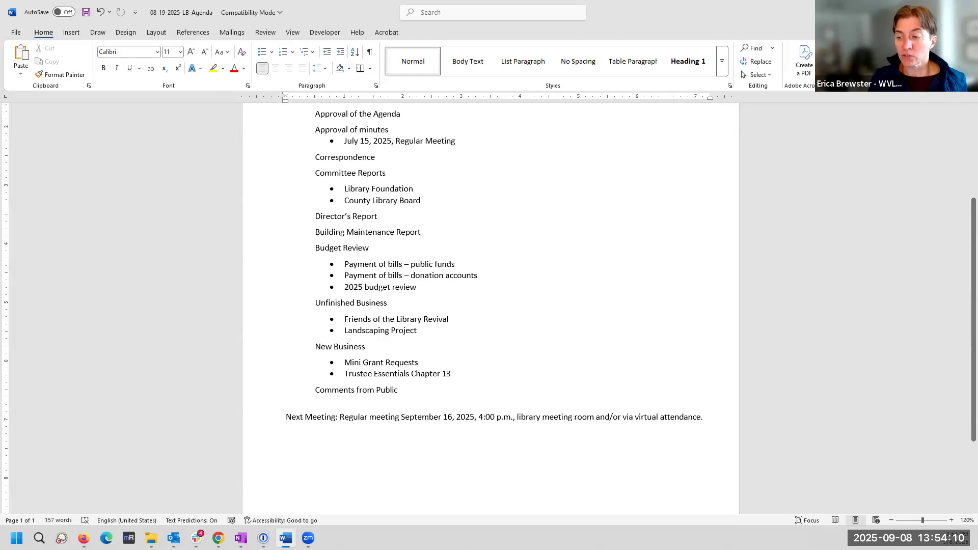
{"action": "key", "text": "Return"}
{"action": "key", "text": "Return"}
{"action": "key", "text": "Return"}
{"action": "key", "text": "Return"}
{"action": "key", "text": "Return"}
{"action": "key", "text": "Return"}
{"action": "key", "text": "Return"}
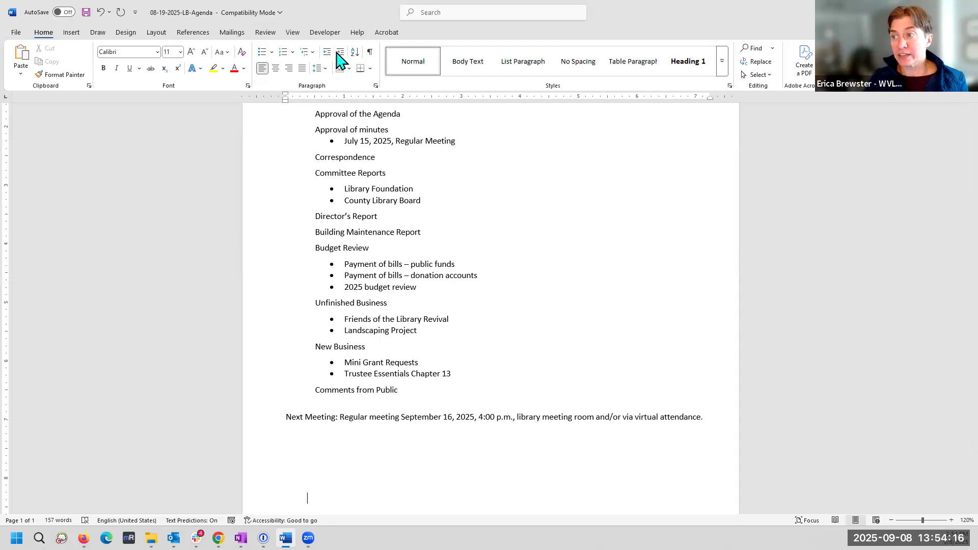
Show the formatting marks to inspect the blank lines, add one more empty paragraph at the end, and hide the marks again
{"action": "left_click", "coordinate": [370, 53]}
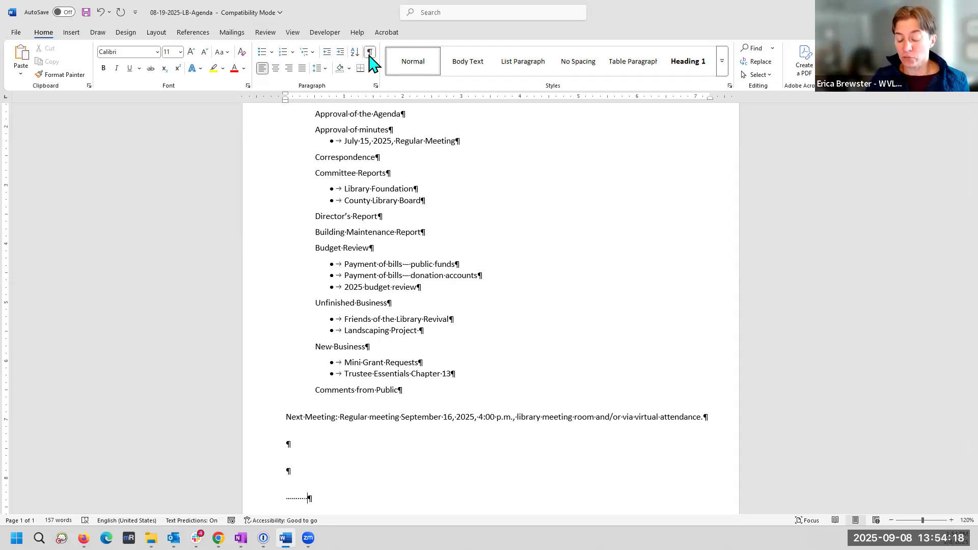
{"action": "key", "text": "Return"}
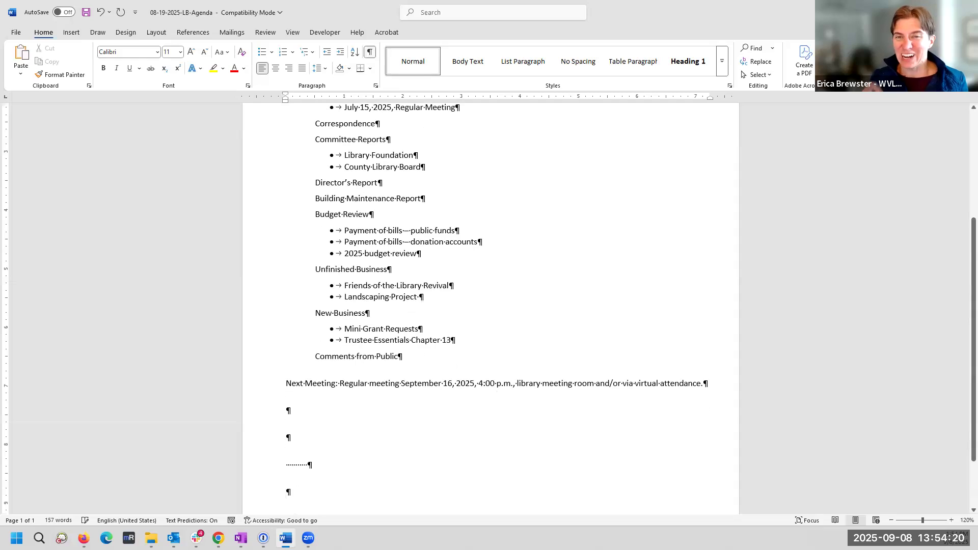
{"action": "left_click", "coordinate": [370, 52]}
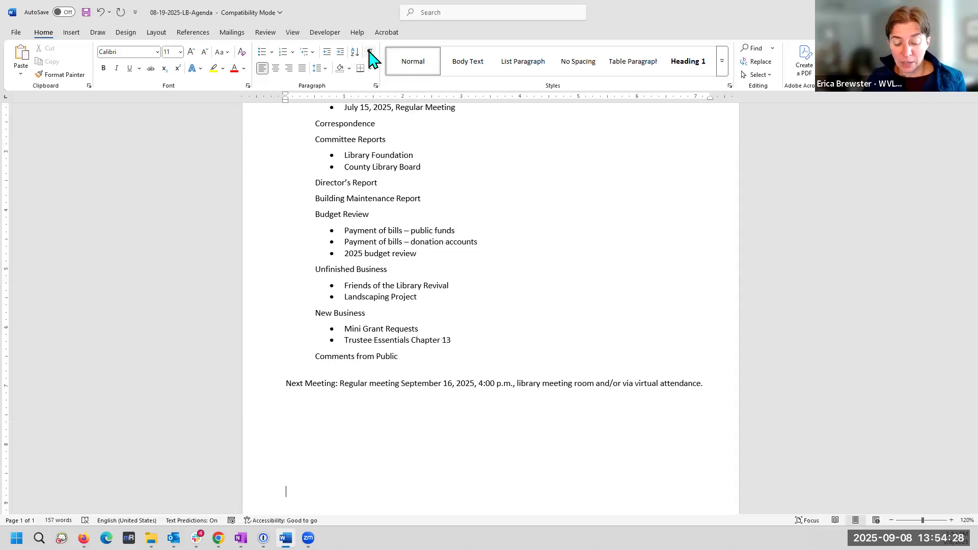
Try an automatic bullet and a plus sign on the empty last line, and remove both again
{"action": "type", "text": "*"}
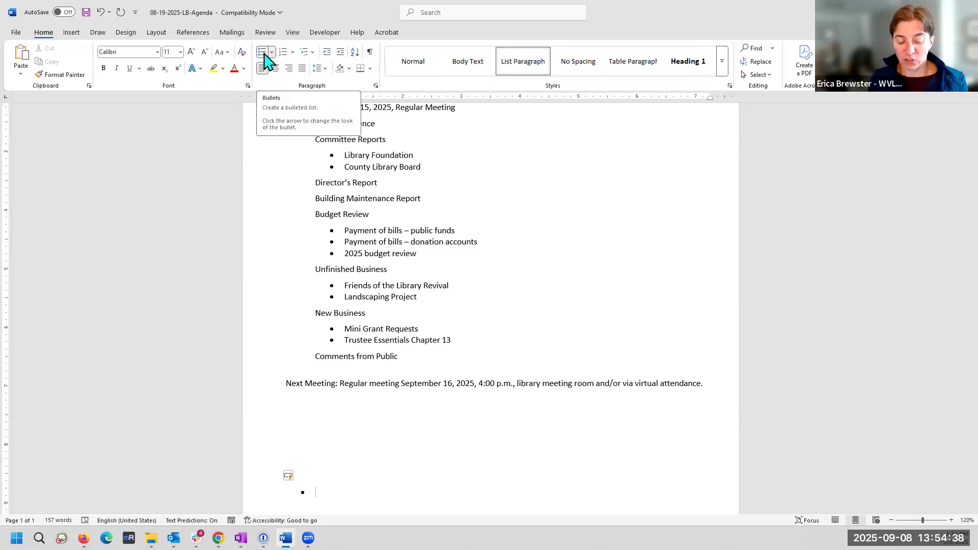
{"action": "type", "text": "+"}
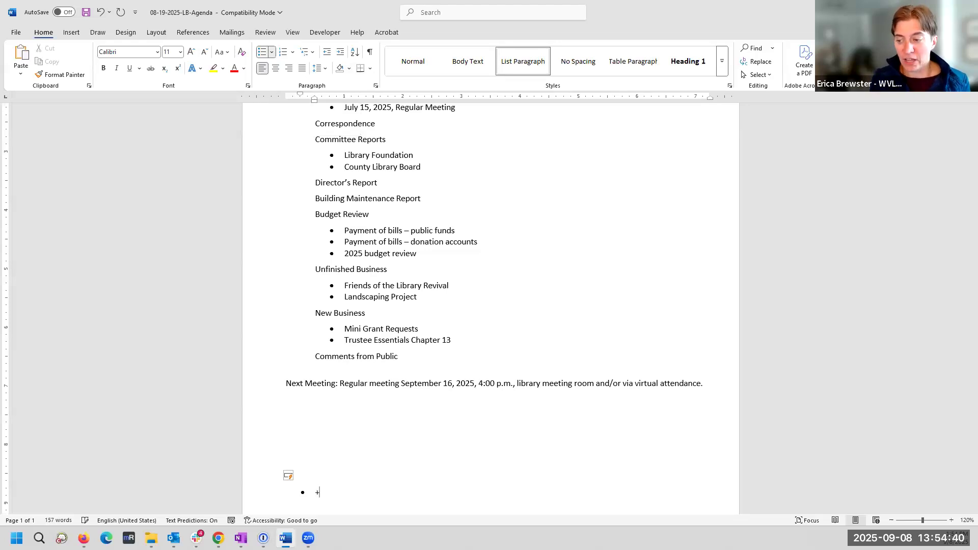
{"action": "key", "text": "BackSpace"}
{"action": "left_click", "coordinate": [262, 52]}
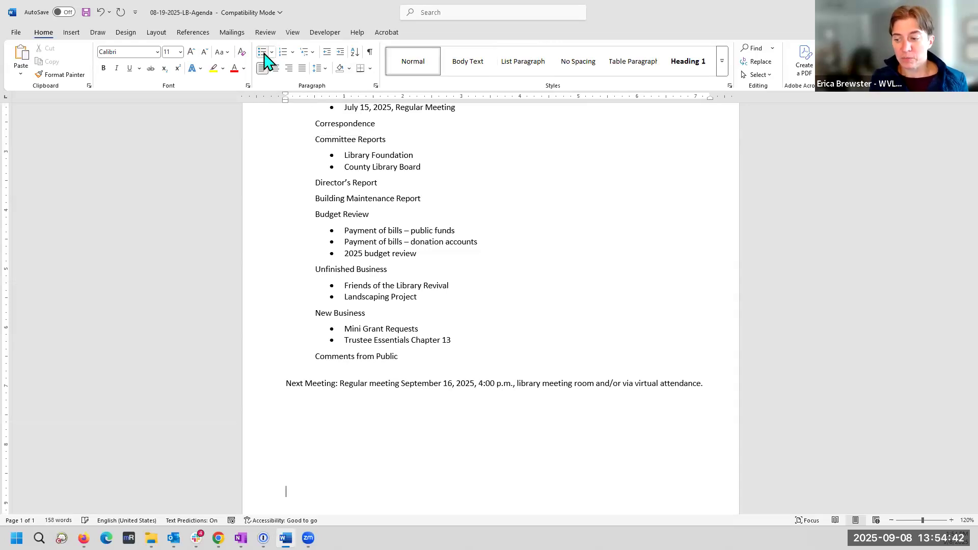
{"action": "key", "text": "BackSpace"}
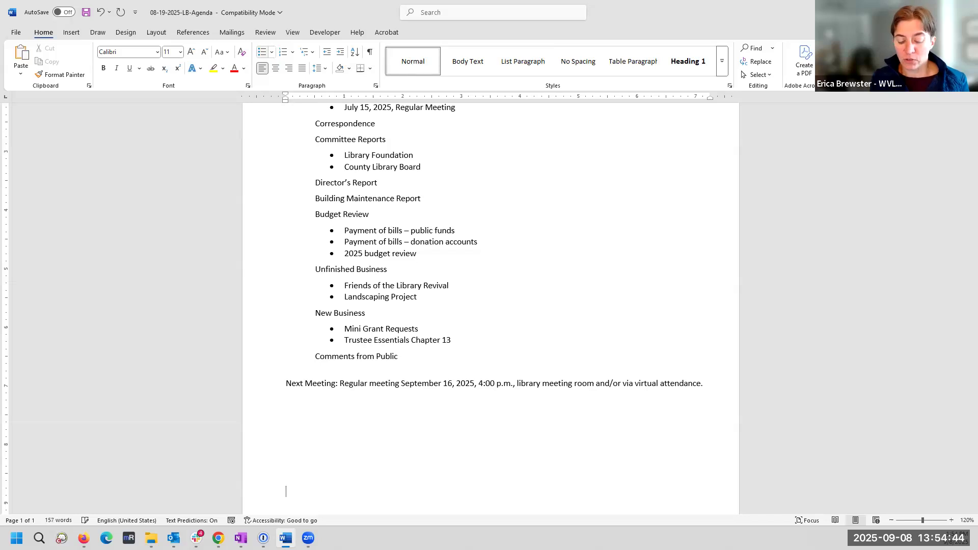
Write a mock list at the end of the document with the lines "_ point 1" and "_ point 2", using underscores as bullets
{"action": "type", "text": "_"}
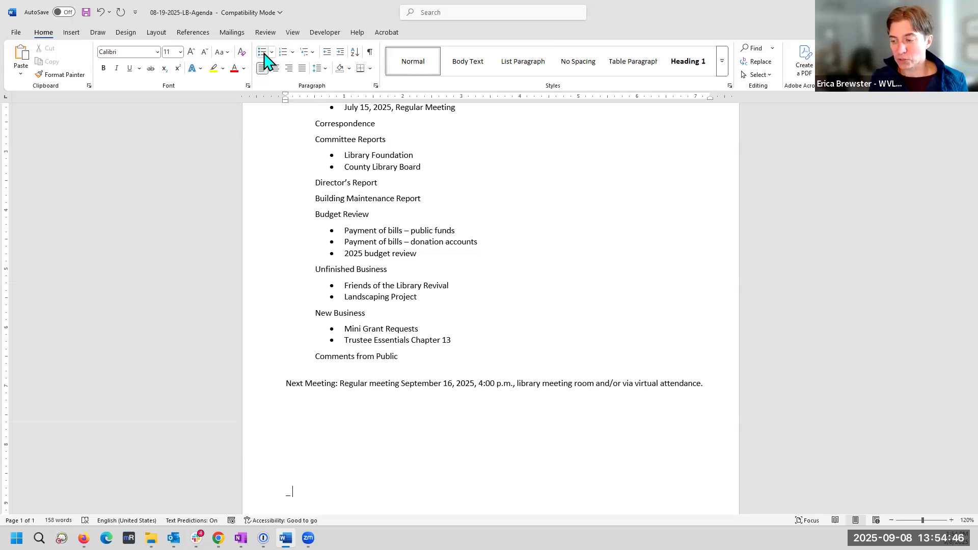
{"action": "type", "text": " point 1"}
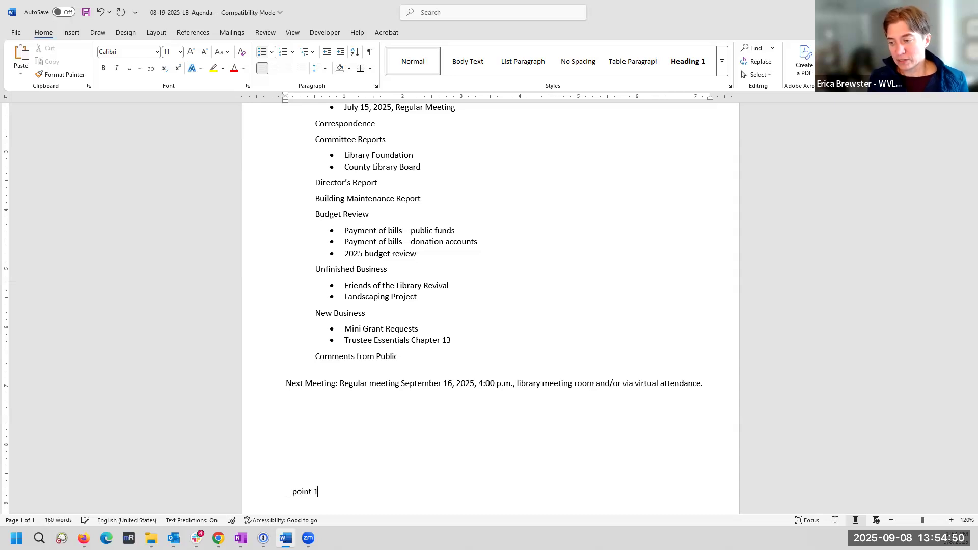
{"action": "key", "text": "Return"}
{"action": "type", "text": "-"}
{"action": "key", "text": "BackSpace"}
{"action": "key", "text": "BackSpace"}
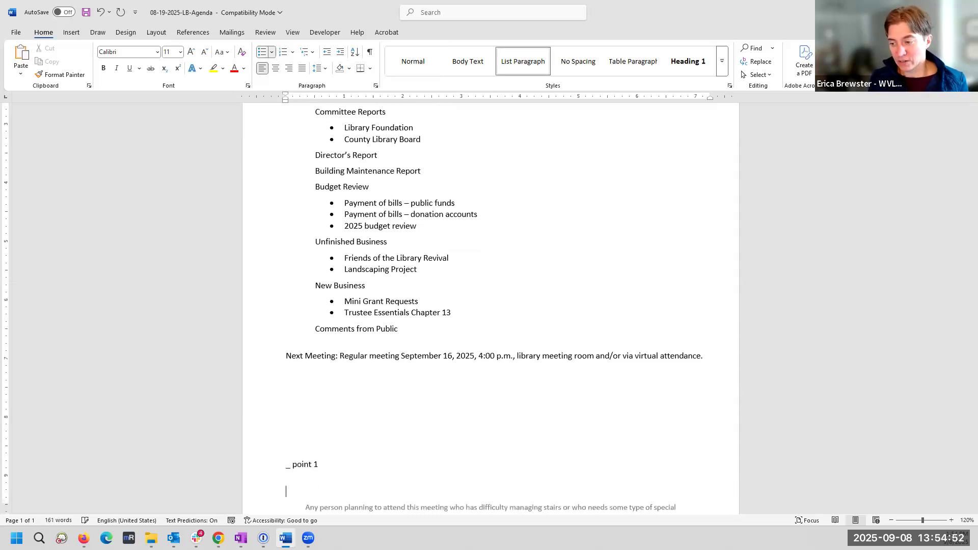
{"action": "type", "text": "_ p"}
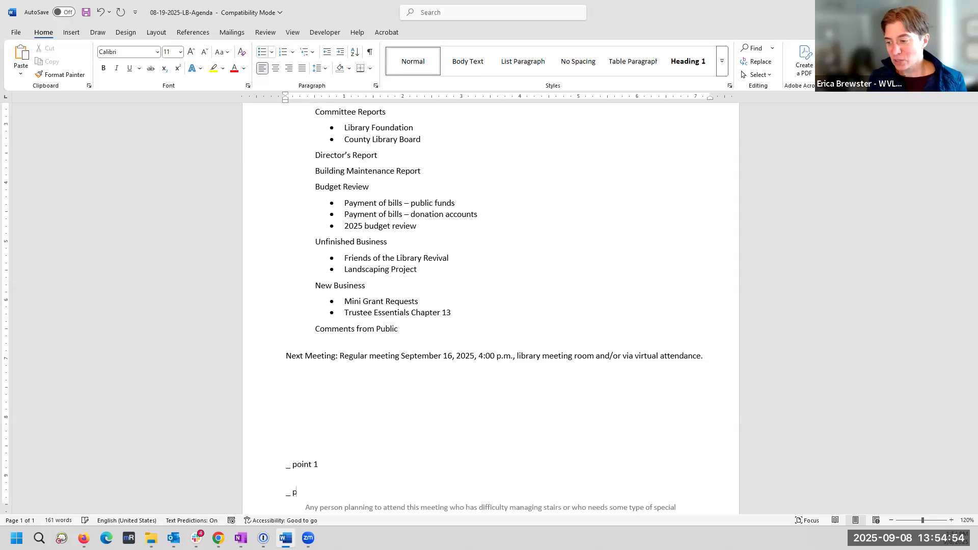
{"action": "type", "text": "oint 2"}
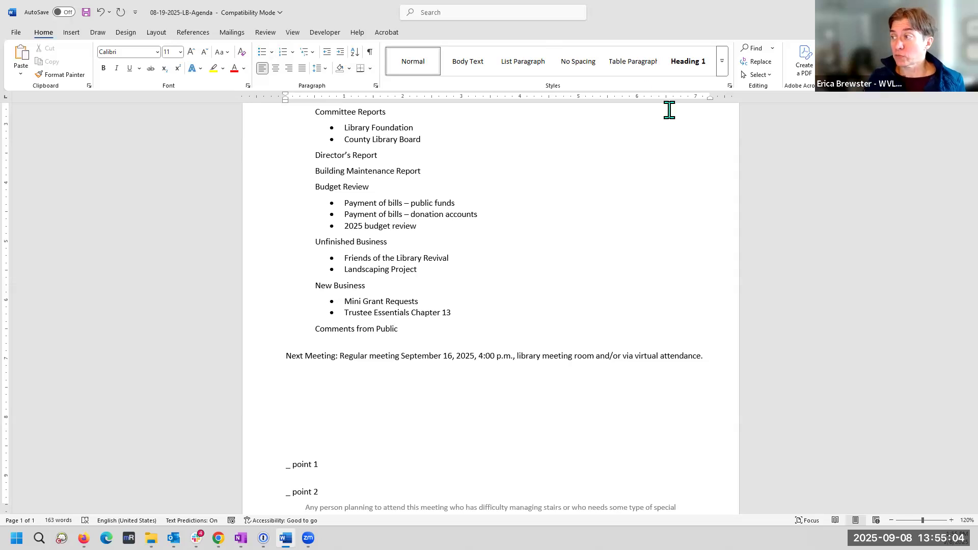
Look over the available styles and apply a bulleted list to the "_ point 2" line
{"action": "left_click", "coordinate": [723, 61]}
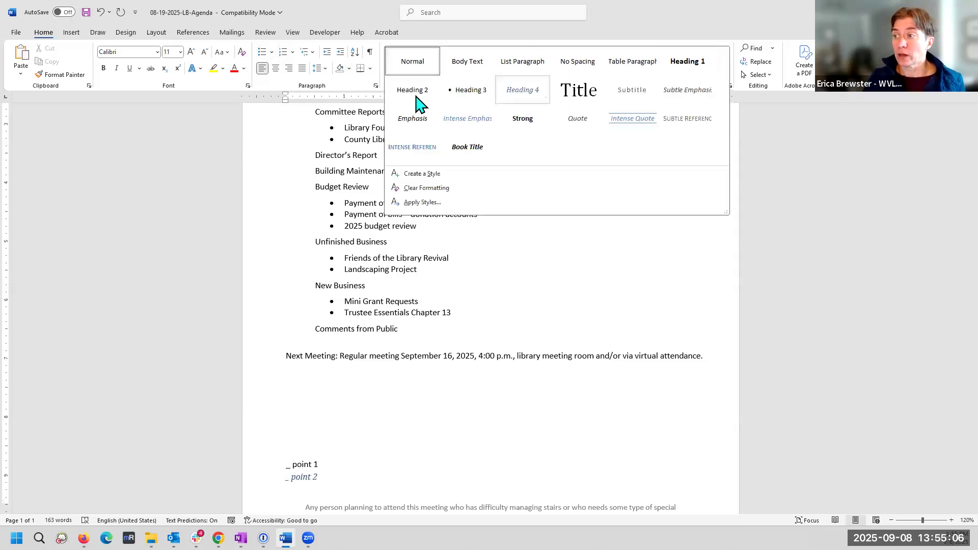
{"action": "left_click", "coordinate": [278, 63]}
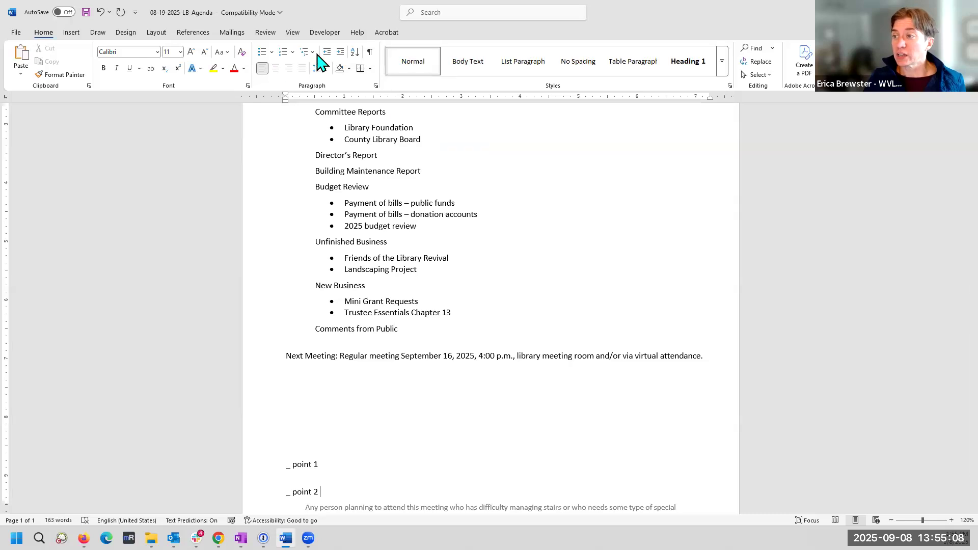
{"action": "left_click", "coordinate": [260, 52]}
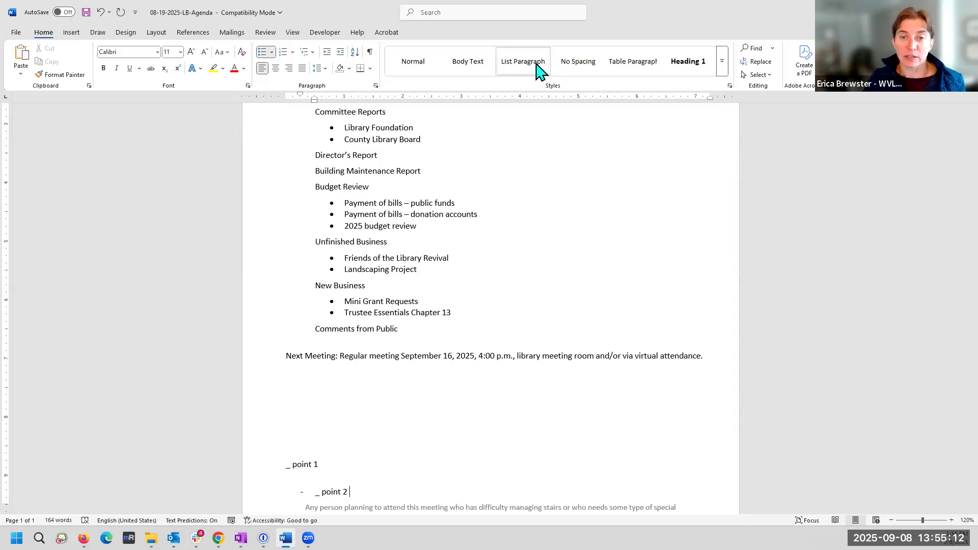
Delete the two mock list lines "_ point 1" and "_ point 2" together with the list formatting
{"action": "left_click_drag", "start_coordinate": [360, 489], "coordinate": [253, 461]}
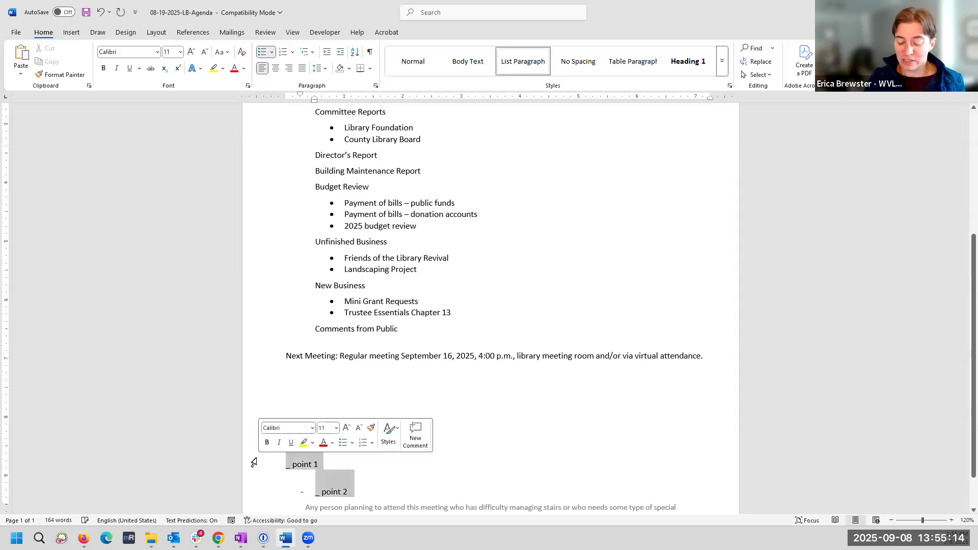
{"action": "key", "text": "Delete"}
{"action": "key", "text": "BackSpace"}
{"action": "key", "text": "BackSpace"}
{"action": "key", "text": "BackSpace"}
{"action": "key", "text": "BackSpace"}
{"action": "key", "text": "BackSpace"}
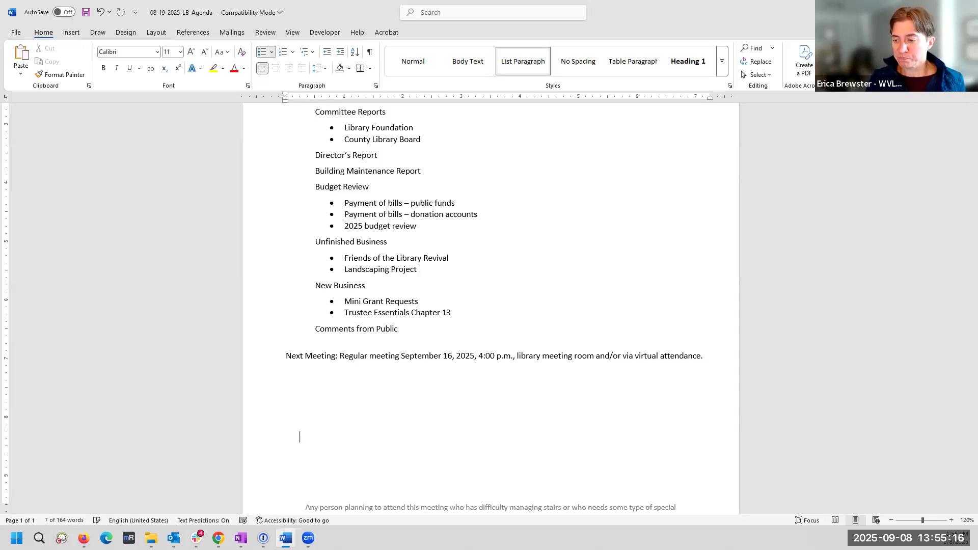
Select and delete the remaining blank lines below the "Next Meeting" paragraph
{"action": "key", "text": "shift+Up"}
{"action": "key", "text": "shift+Up"}
{"action": "key", "text": "shift+Up"}
{"action": "key", "text": "shift+Up"}
{"action": "key", "text": "shift+Up"}
{"action": "key", "text": "shift+Up"}
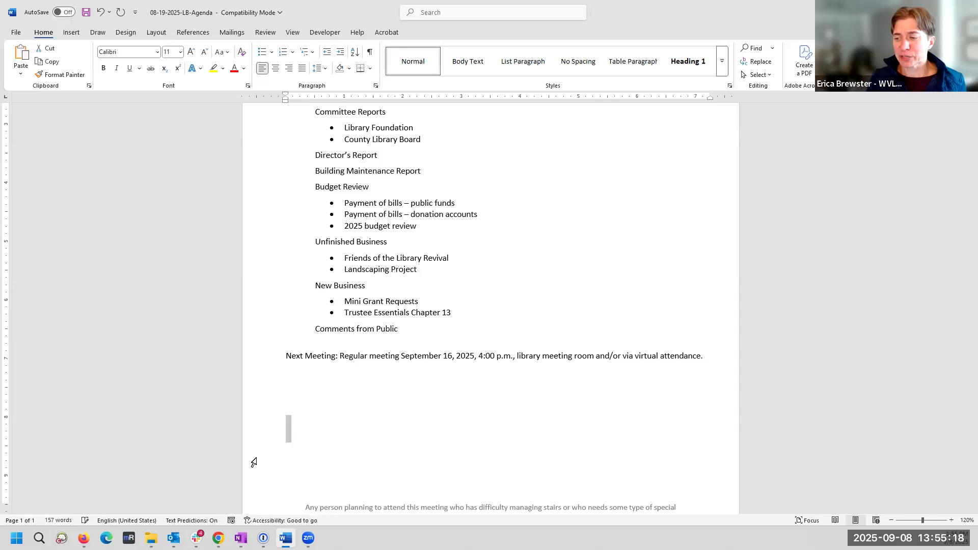
{"action": "key", "text": "Delete"}
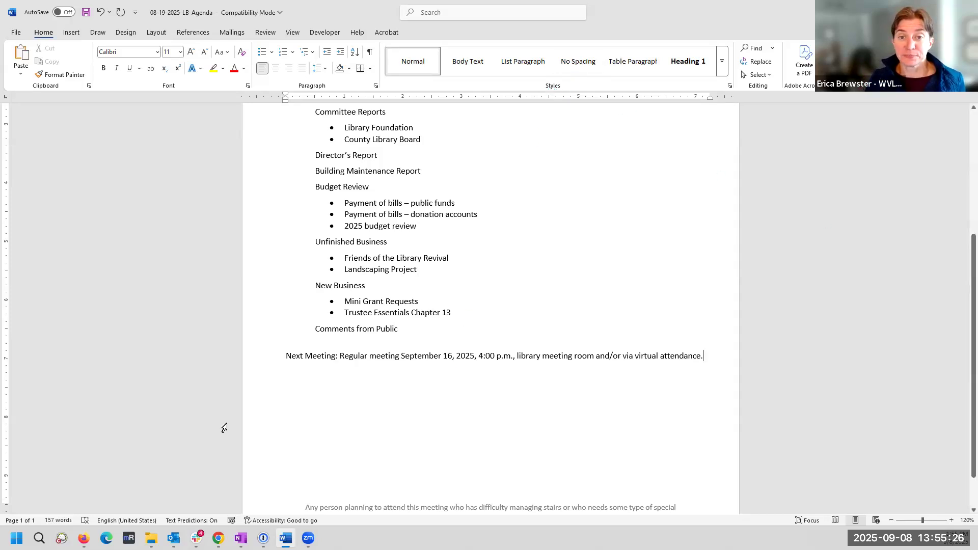
Add a new line after the "Next Meeting" paragraph and start a numbered list on it
{"action": "left_click", "coordinate": [242, 420]}
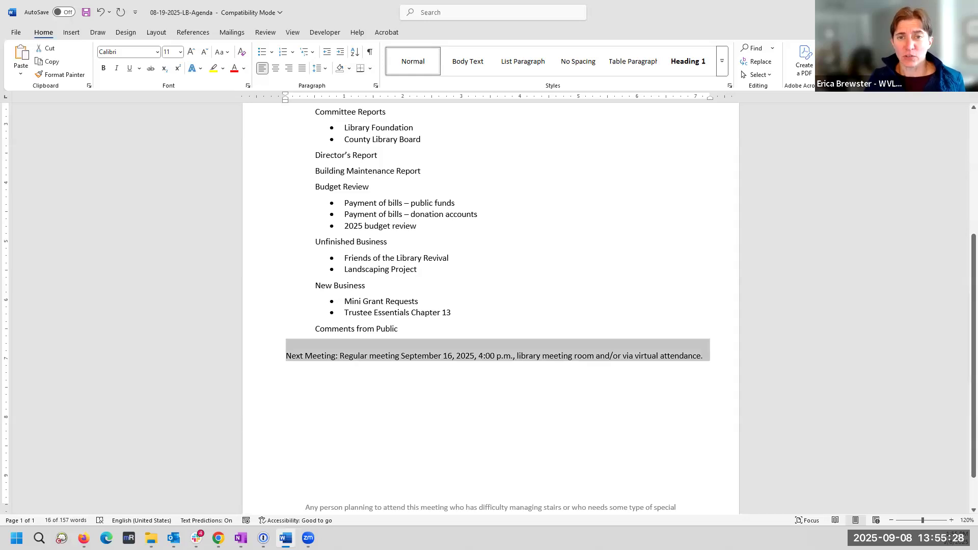
{"action": "left_click", "coordinate": [564, 356]}
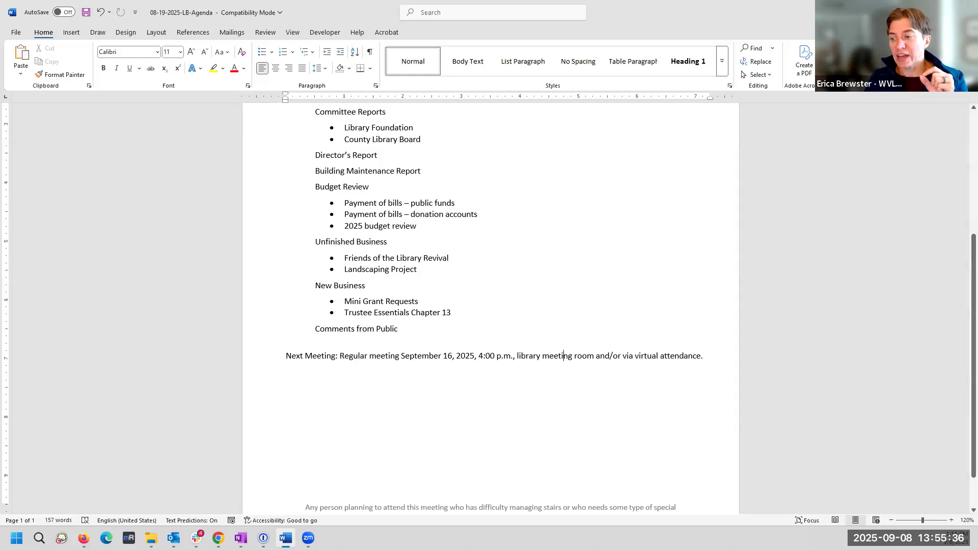
{"action": "left_click", "coordinate": [708, 355]}
{"action": "key", "text": "Return"}
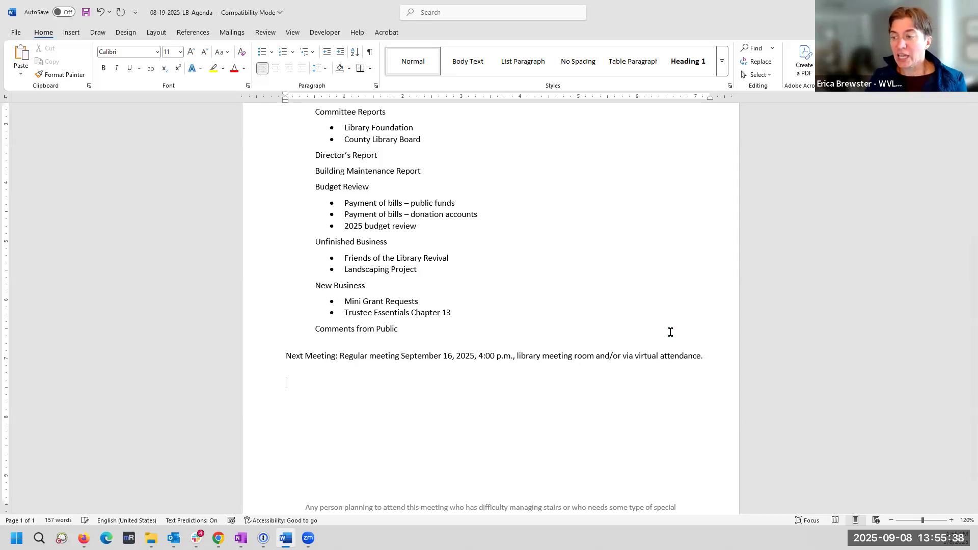
{"action": "left_click", "coordinate": [283, 53]}
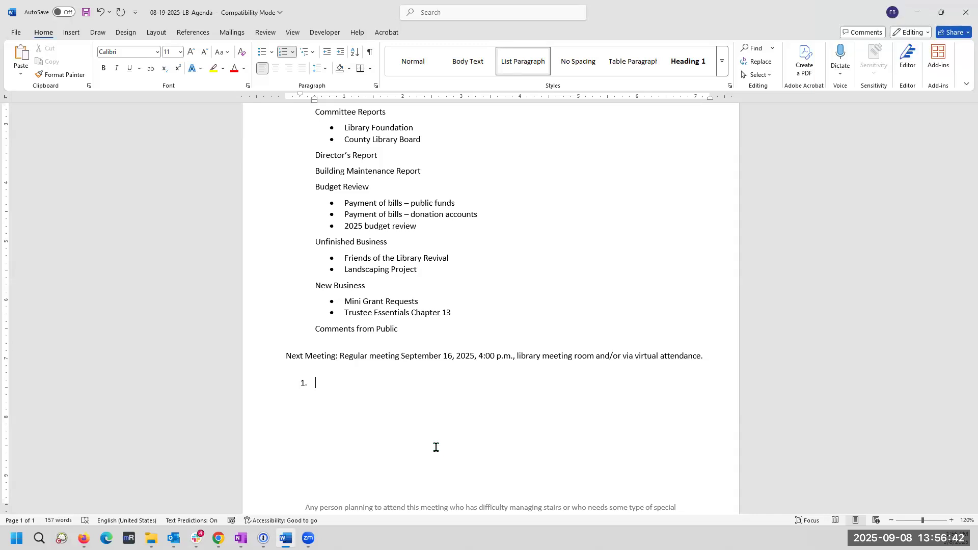
Return to the start of the agenda, view the Heading 1 style's modification options, and close them without changing the style
{"action": "scroll", "coordinate": [436, 447], "scroll_direction": "up", "scroll_amount": 5}
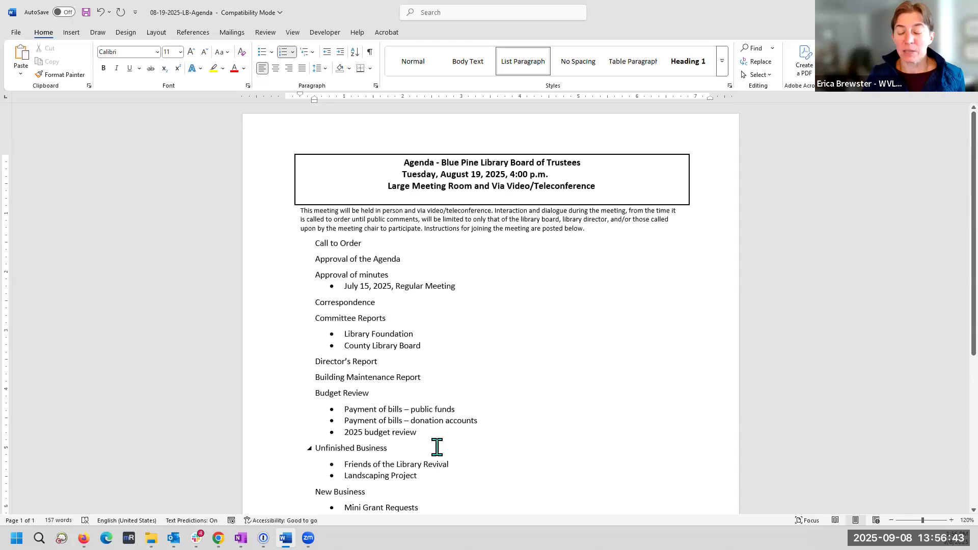
{"action": "left_click", "coordinate": [721, 74]}
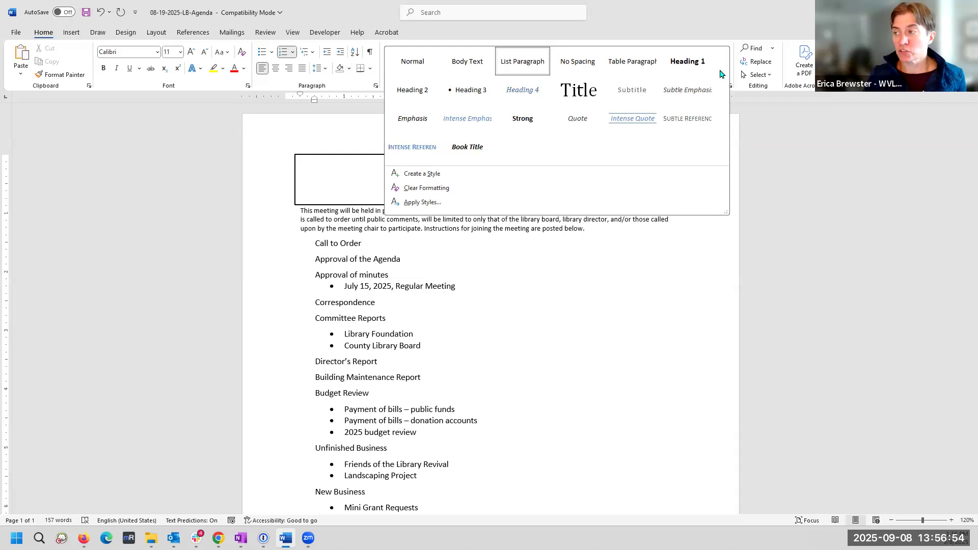
{"action": "right_click", "coordinate": [702, 60]}
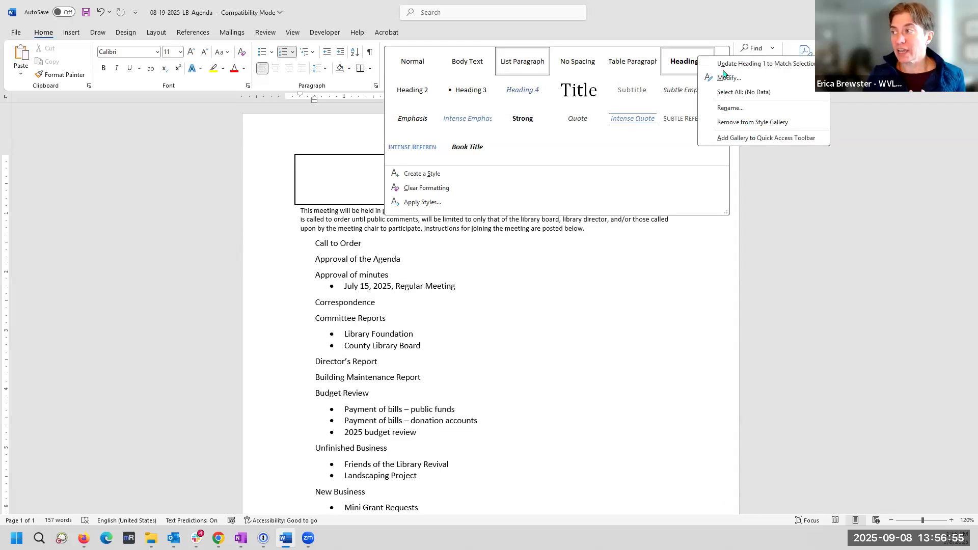
{"action": "left_click", "coordinate": [603, 362]}
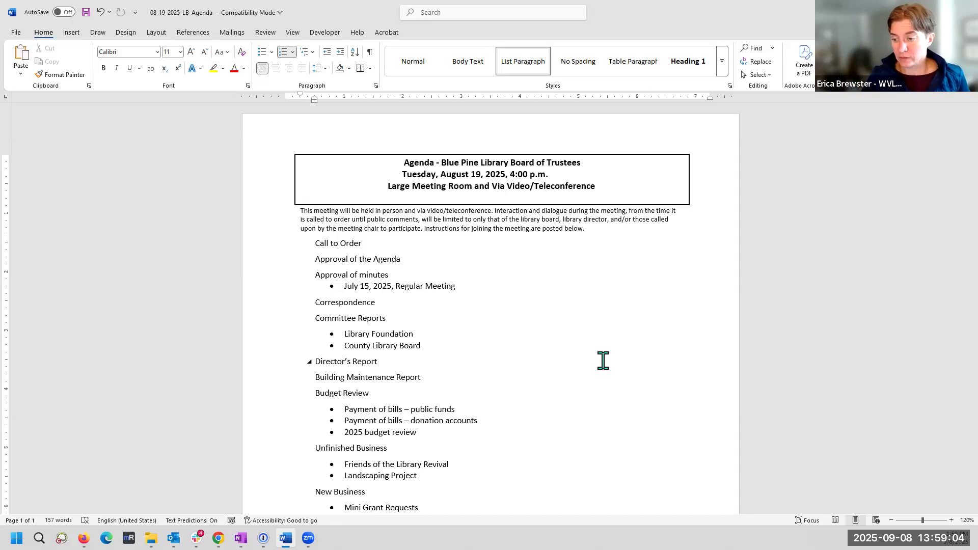
Switch to Chrome, go to the LEANWI training site's home page, and look through the upcoming sessions in the September 2025 training calendar
{"action": "left_click", "coordinate": [217, 538]}
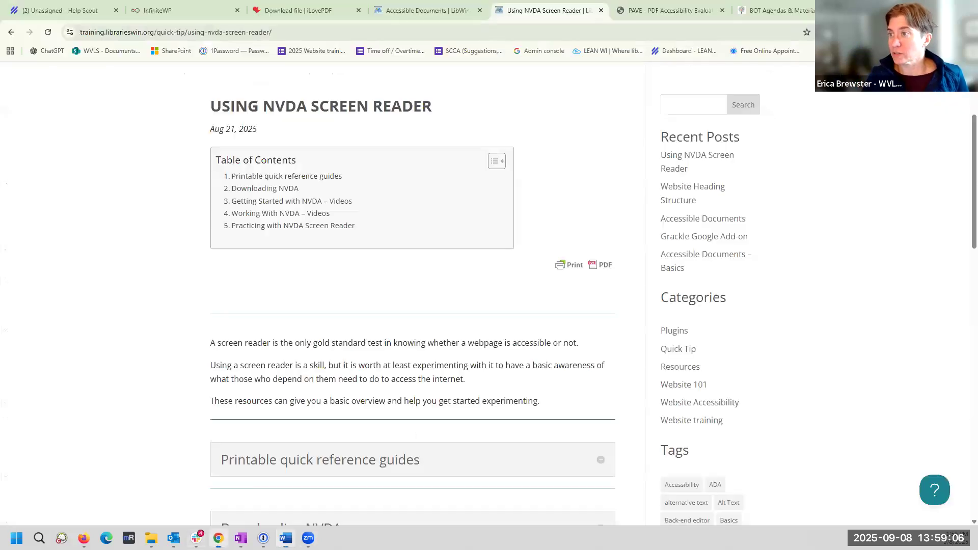
{"action": "key", "text": "F5"}
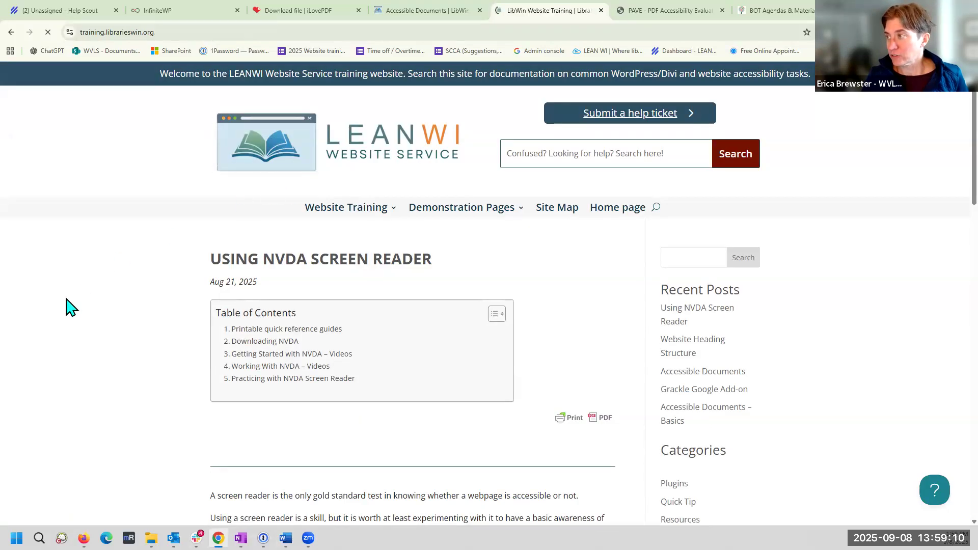
{"action": "scroll", "coordinate": [69, 307], "scroll_direction": "down", "scroll_amount": 12}
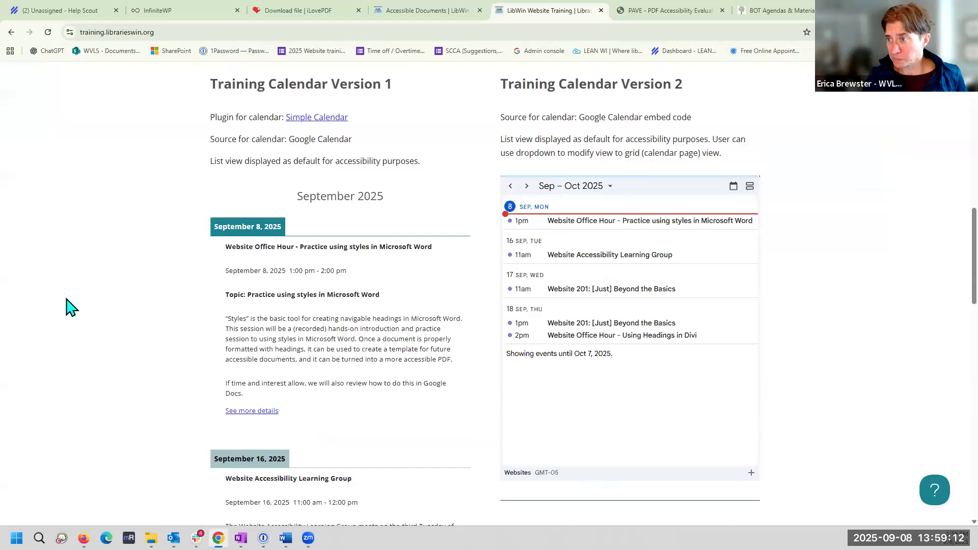
{"action": "scroll", "coordinate": [70, 307], "scroll_direction": "down", "scroll_amount": 3}
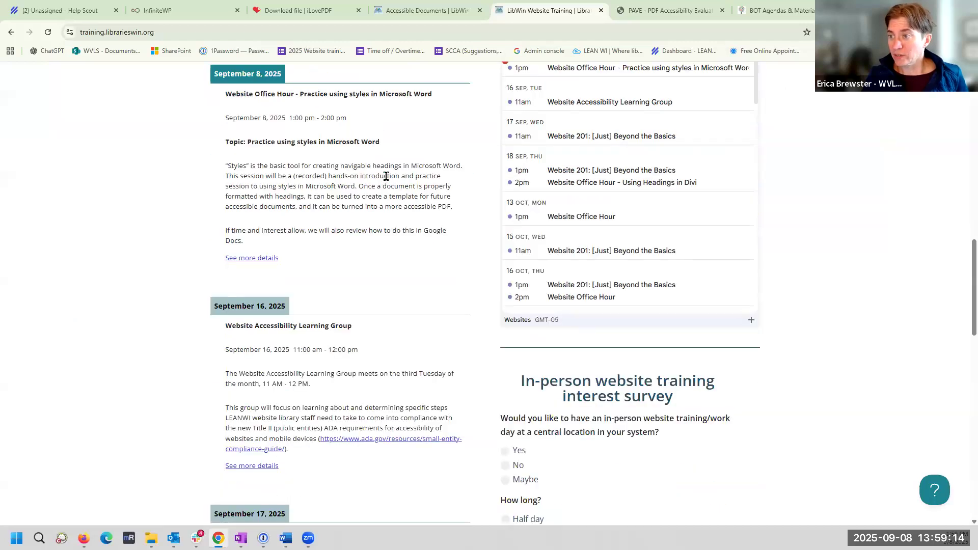
{"action": "scroll", "coordinate": [386, 221], "scroll_direction": "down", "scroll_amount": 2}
{"action": "scroll", "coordinate": [383, 269], "scroll_direction": "down", "scroll_amount": 1}
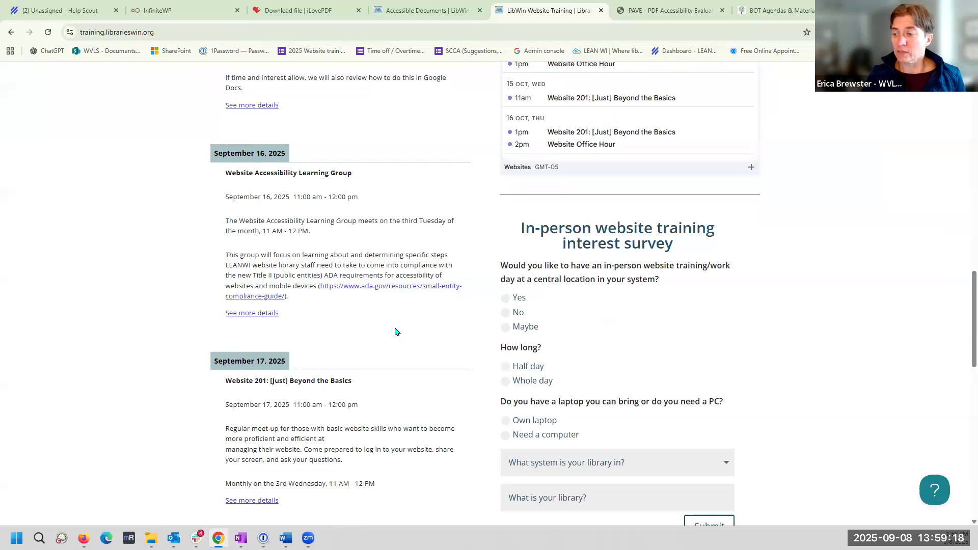
{"action": "scroll", "coordinate": [395, 331], "scroll_direction": "down", "scroll_amount": 4}
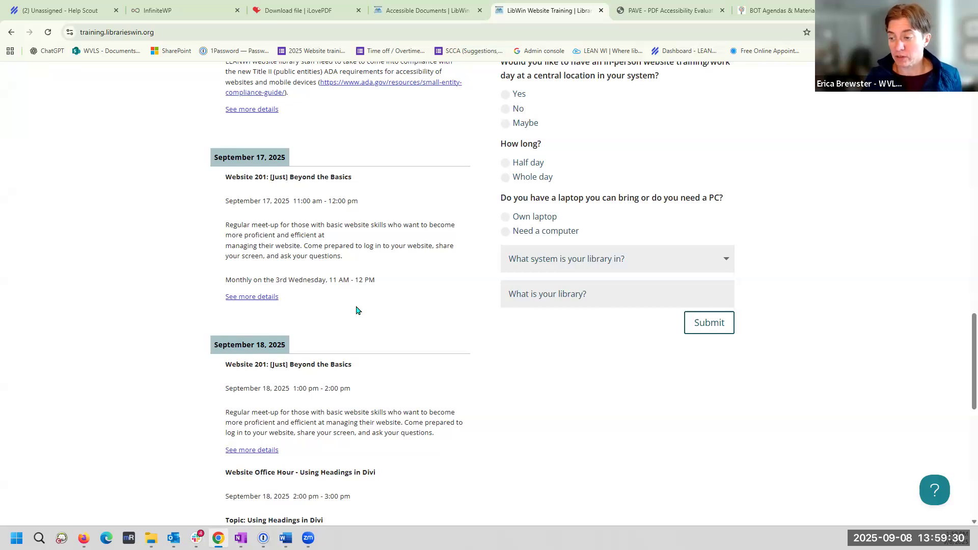
{"action": "scroll", "coordinate": [357, 312], "scroll_direction": "down", "scroll_amount": 1}
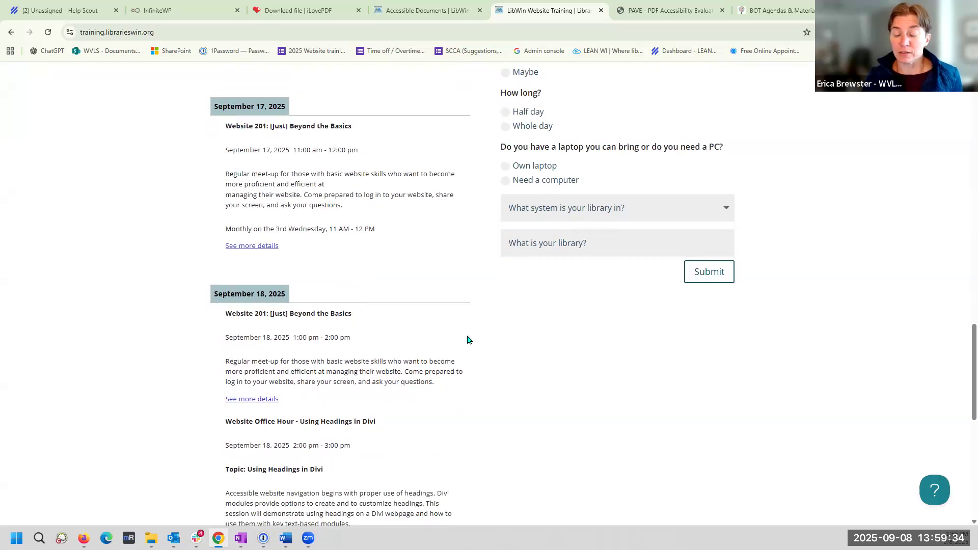
{"action": "scroll", "coordinate": [468, 340], "scroll_direction": "down", "scroll_amount": 4}
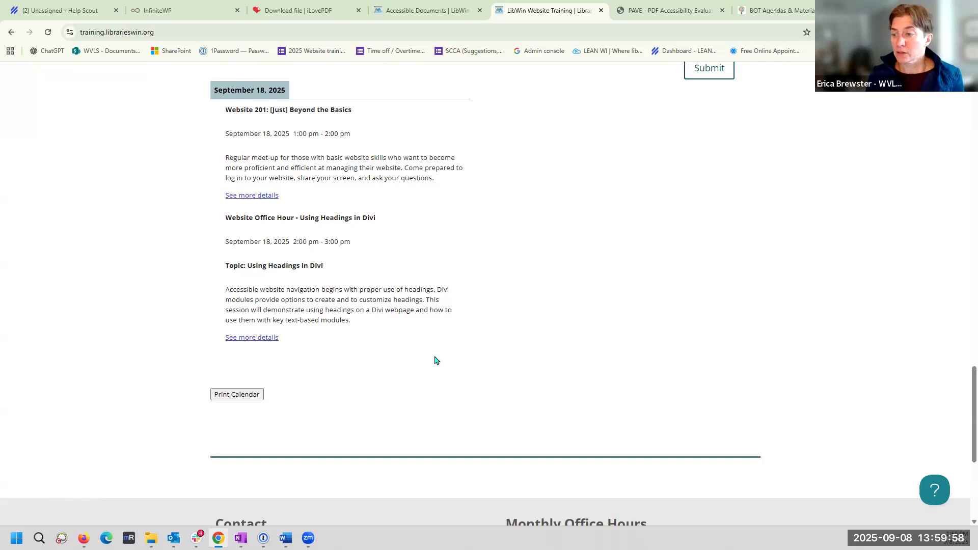
{"action": "scroll", "coordinate": [435, 360], "scroll_direction": "up", "scroll_amount": 5}
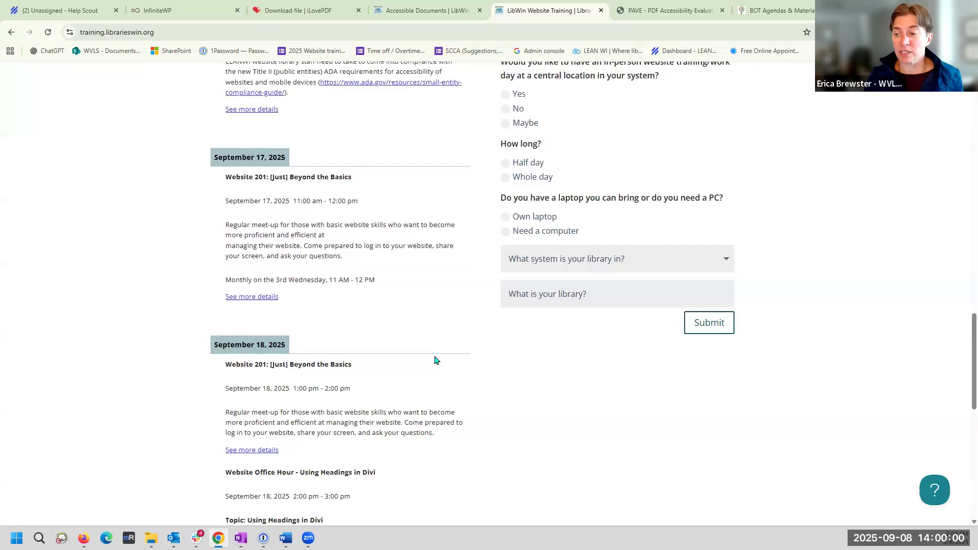
{"action": "scroll", "coordinate": [435, 360], "scroll_direction": "down", "scroll_amount": 3}
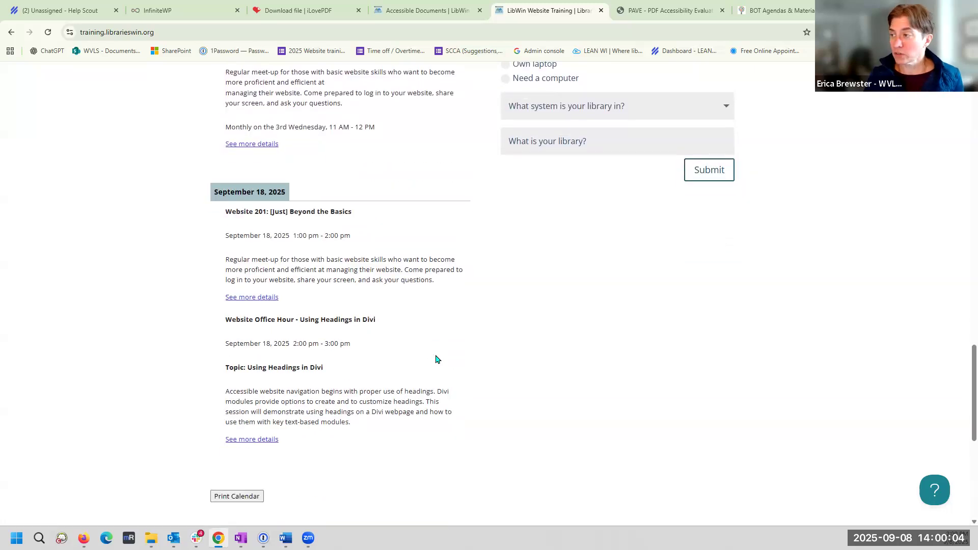
{"action": "scroll", "coordinate": [436, 359], "scroll_direction": "up", "scroll_amount": 15}
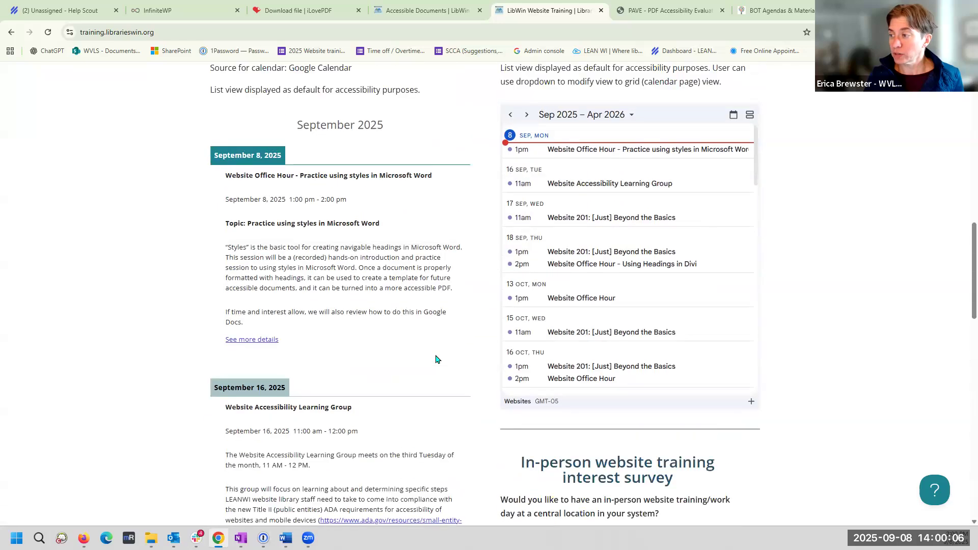
{"action": "scroll", "coordinate": [436, 359], "scroll_direction": "up", "scroll_amount": 4}
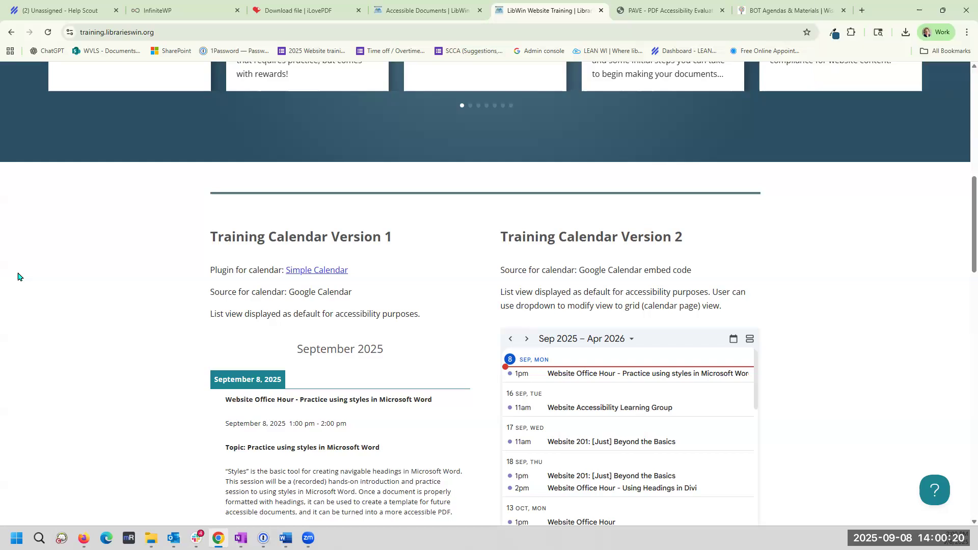
{"action": "scroll", "coordinate": [18, 276], "scroll_direction": "down", "scroll_amount": 1}
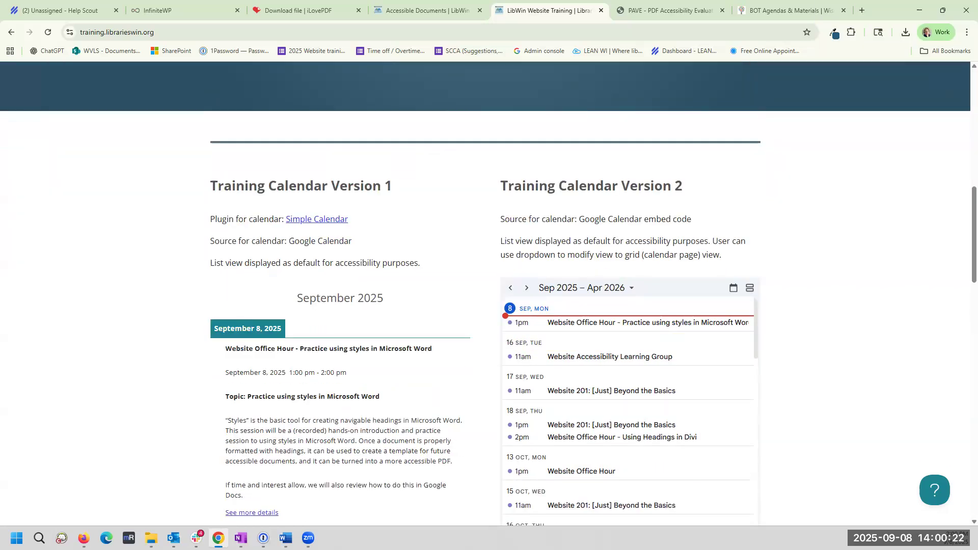